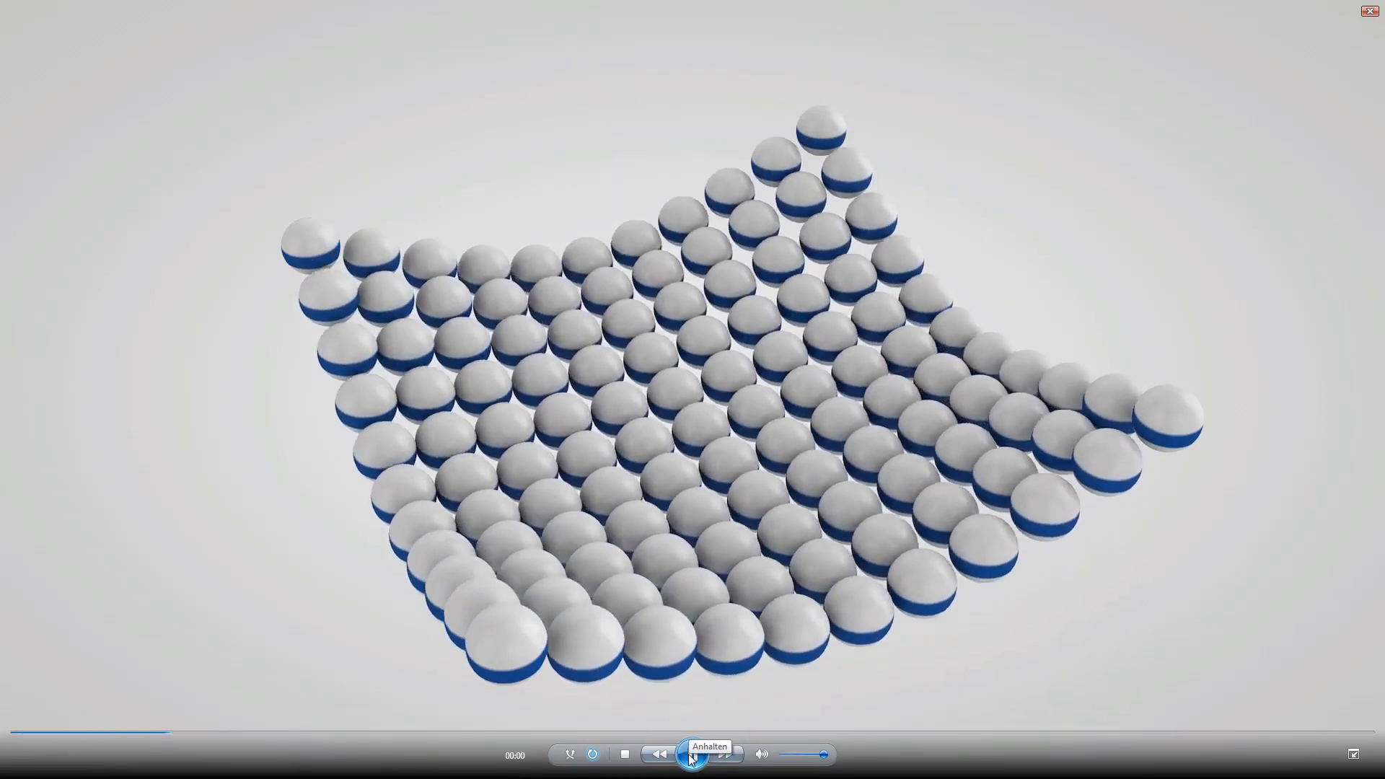
# - Pause and resume playback of the reference animation showing the large ball in the net of spheres
pyautogui.click(691, 756)
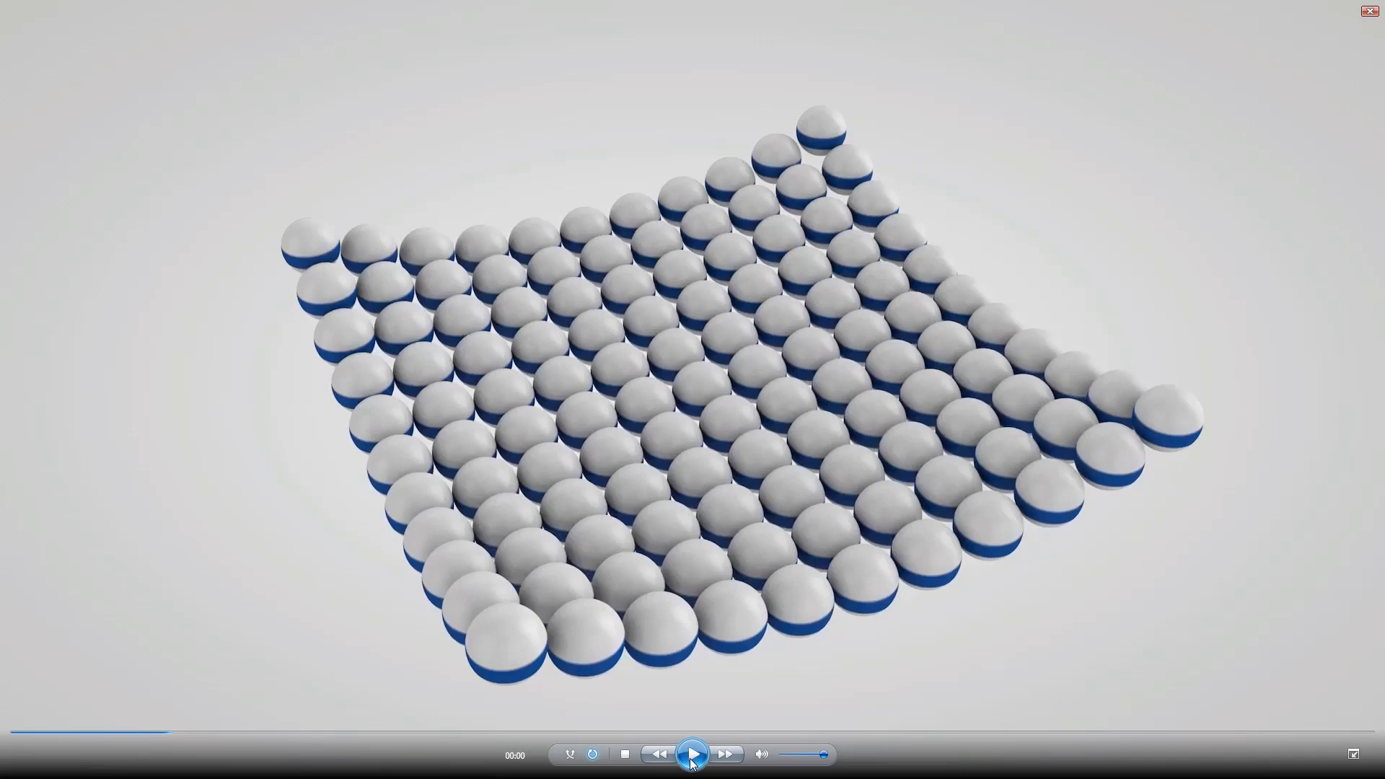
pyautogui.click(691, 759)
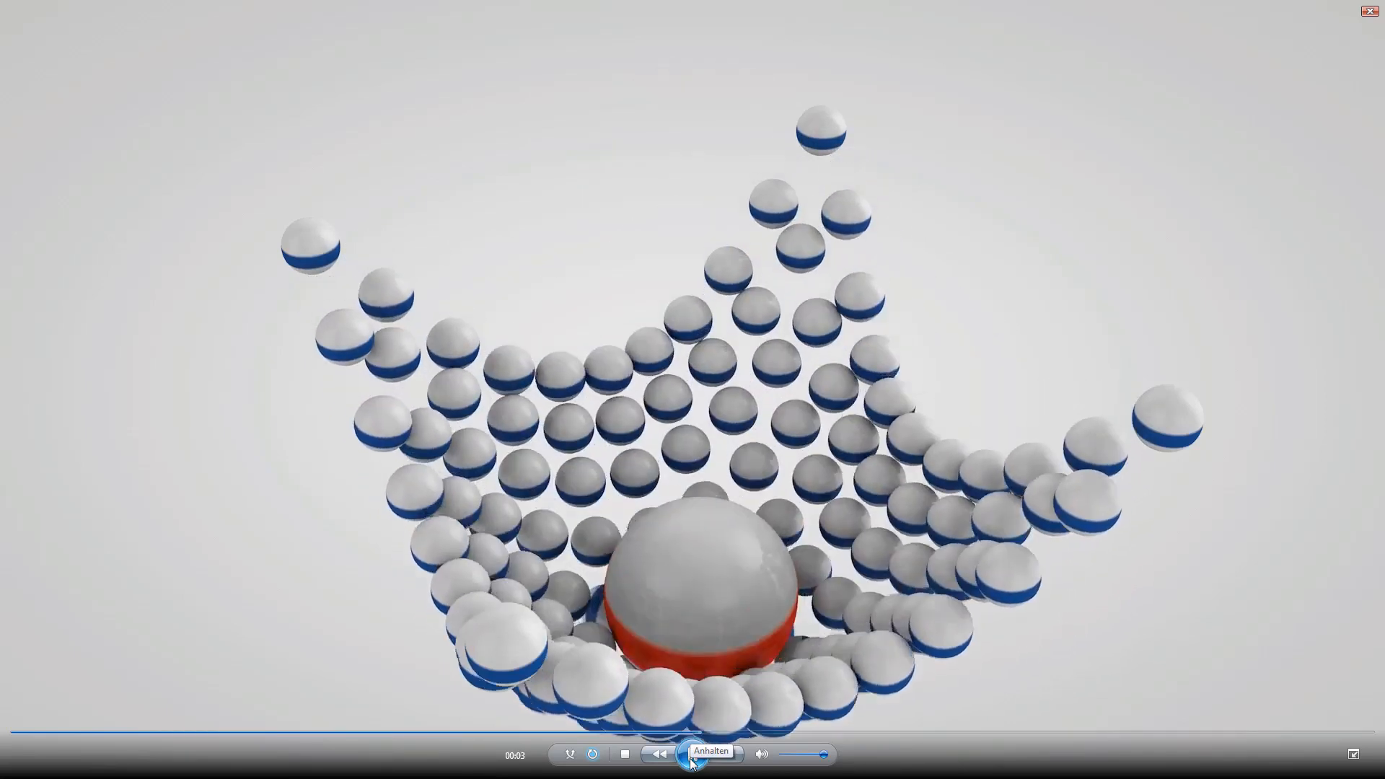
pyautogui.click(694, 759)
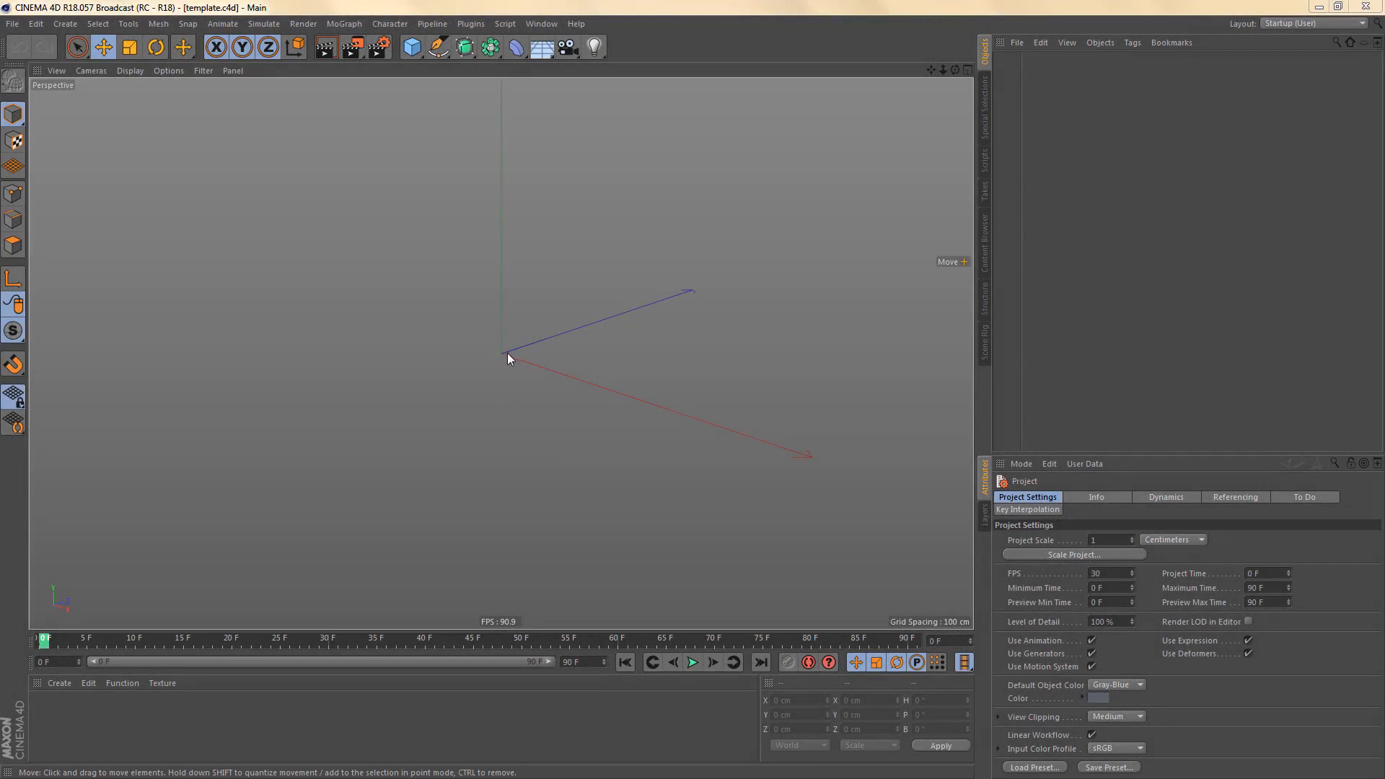
# - Add a sphere with a radius of 11 cm and 24 segments at the origin
pyautogui.click(412, 47)
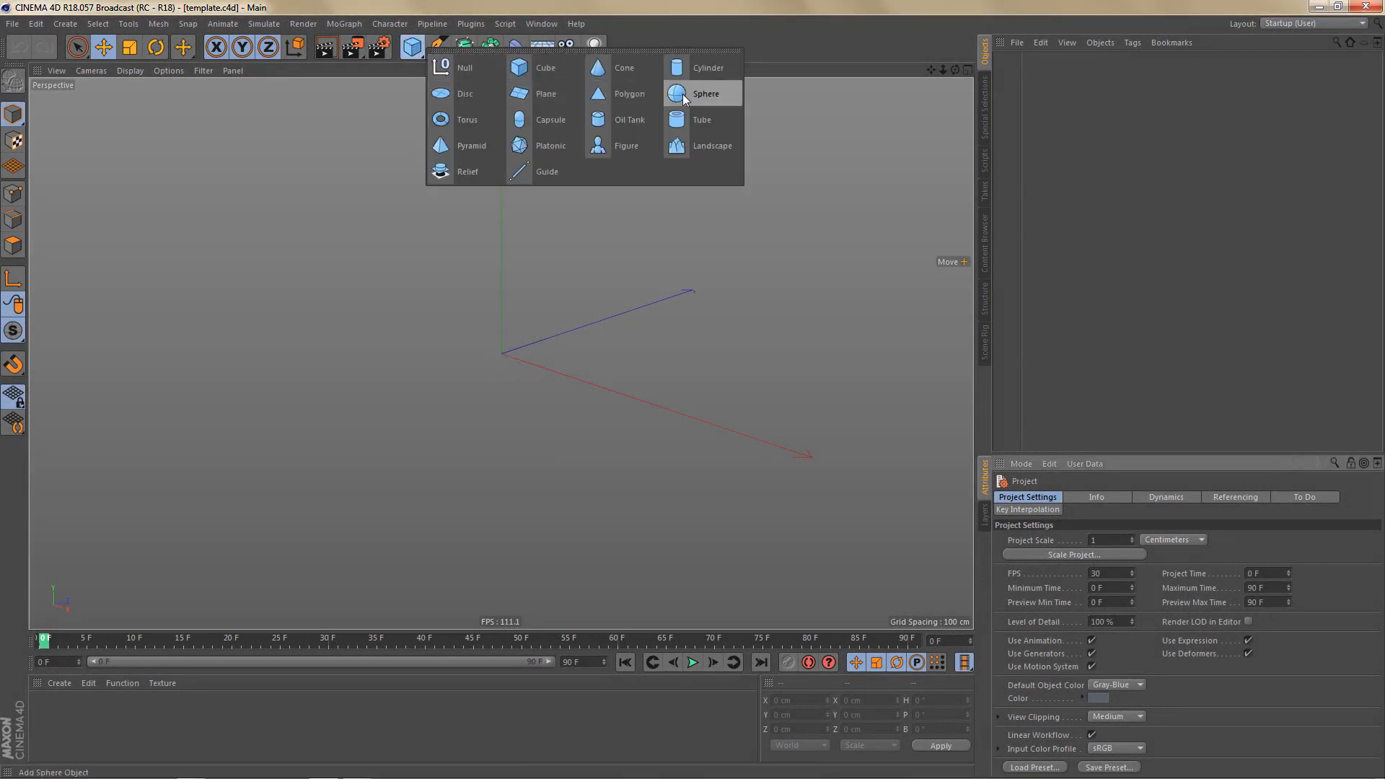
pyautogui.click(682, 94)
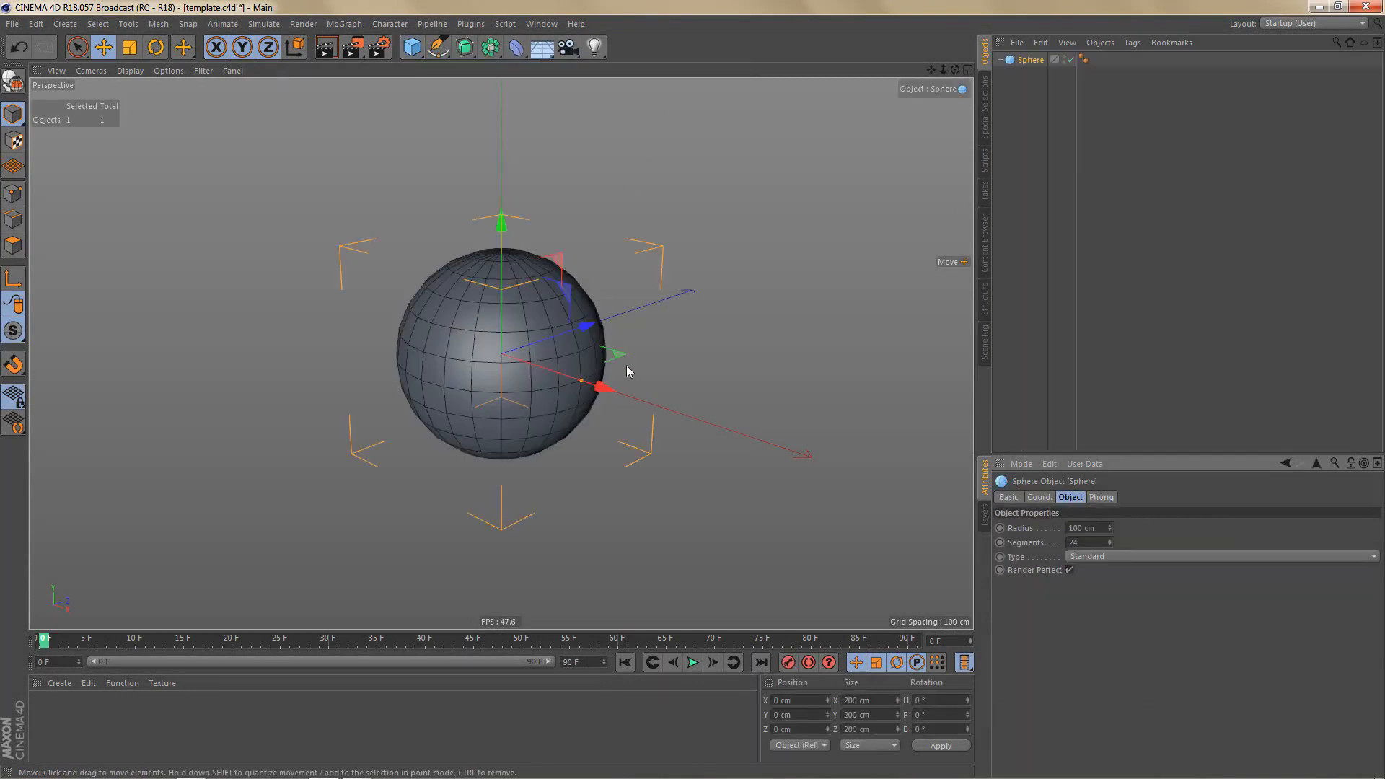
pyautogui.doubleClick(1102, 528)
pyautogui.write('11')
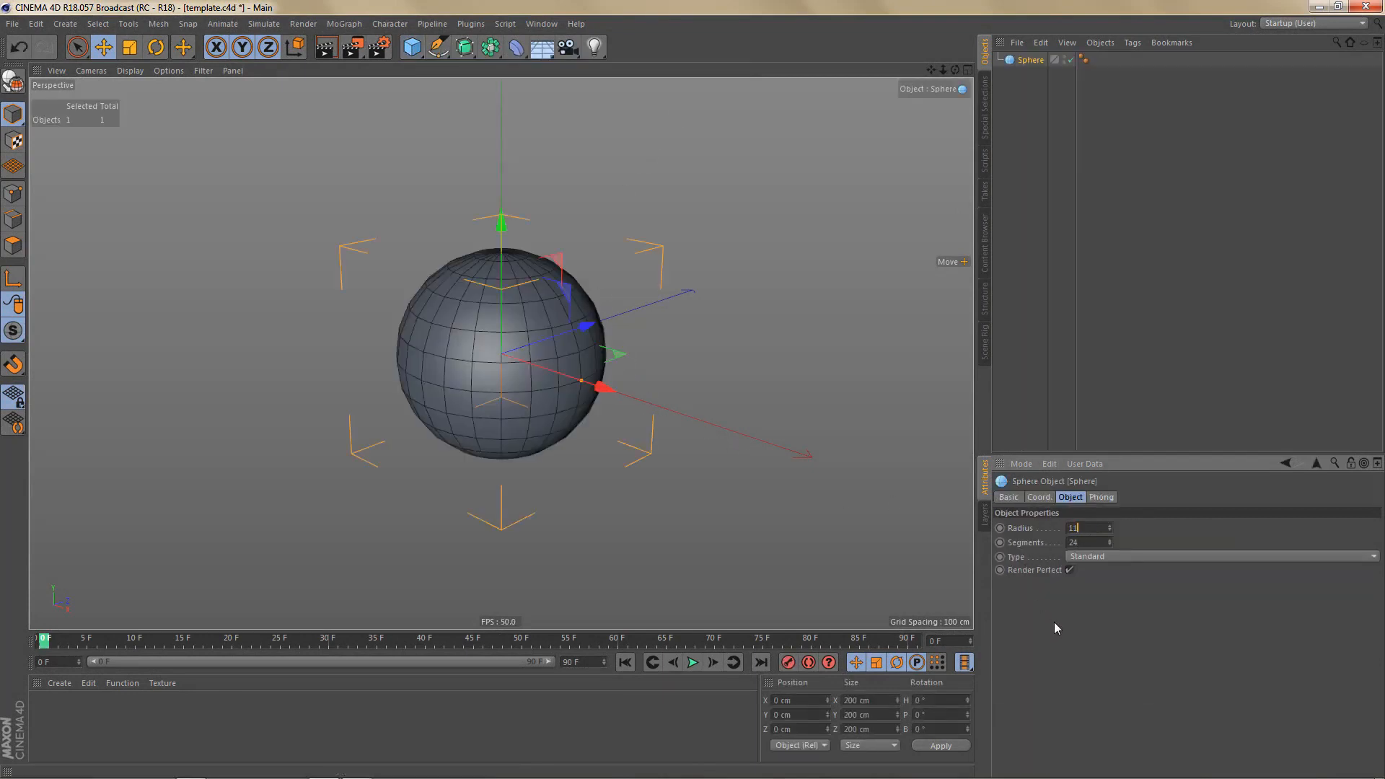
pyautogui.press('Return')
pyautogui.keyDown('alt'); pyautogui.moveTo(520, 353); pyautogui.dragTo(603, 323, button='right'); pyautogui.keyUp('alt')
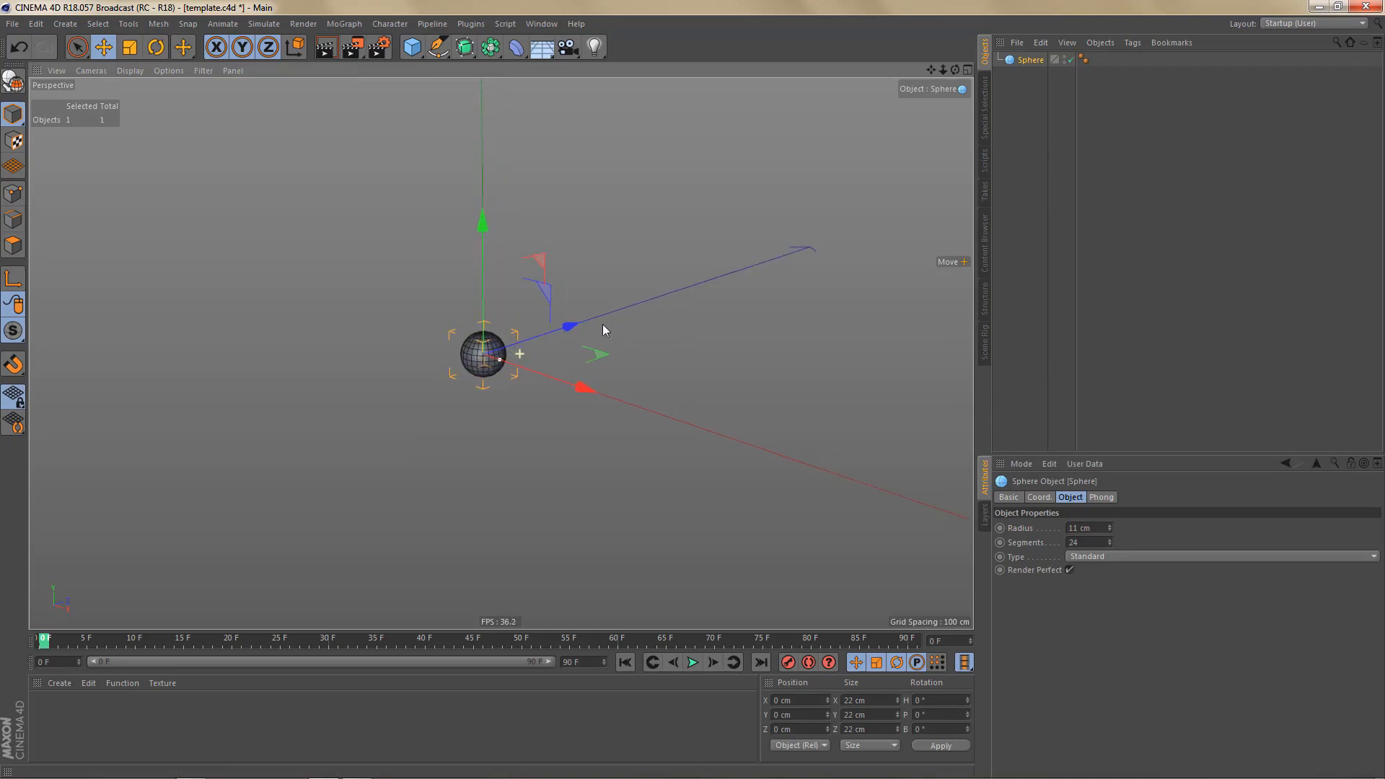
pyautogui.keyDown('alt'); pyautogui.moveTo(482, 362); pyautogui.dragTo(540, 406, button='middle'); pyautogui.keyUp('alt')
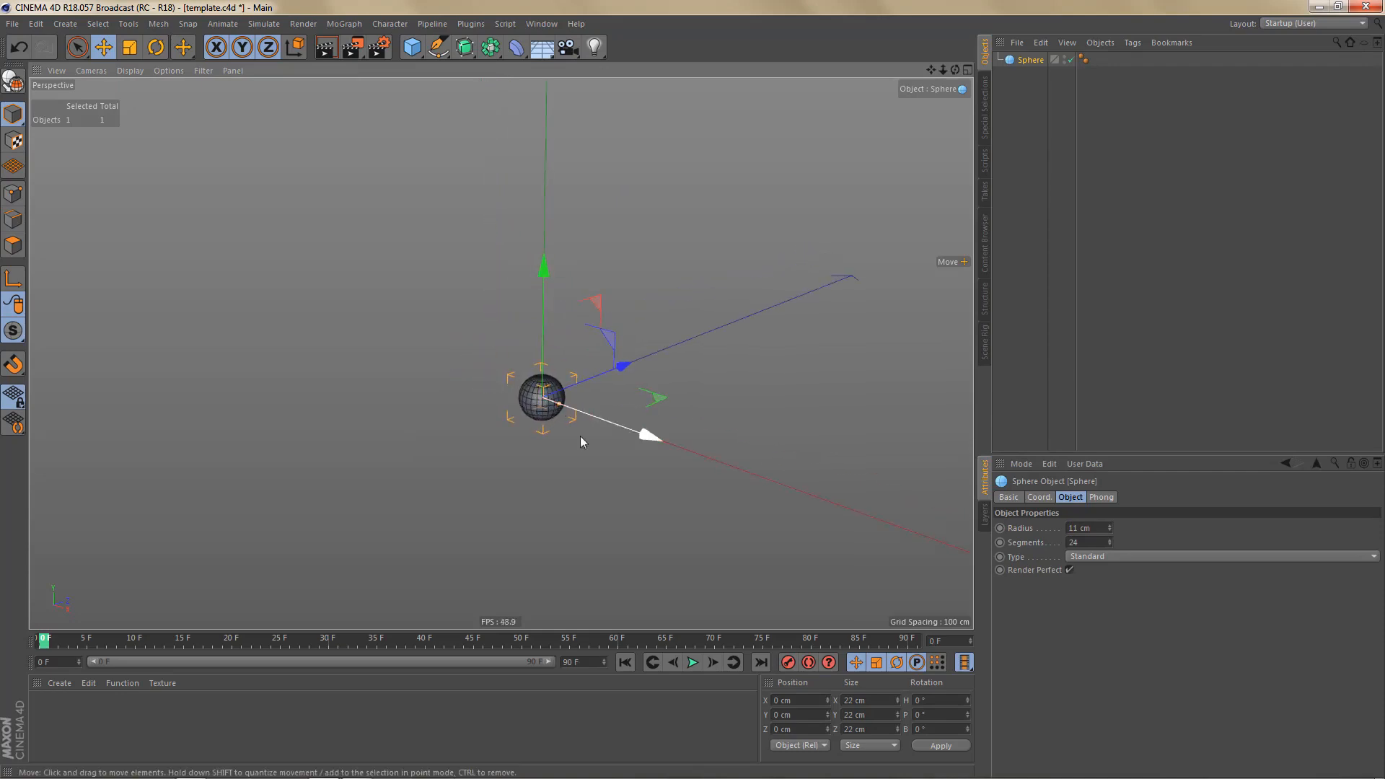
pyautogui.doubleClick(1094, 542)
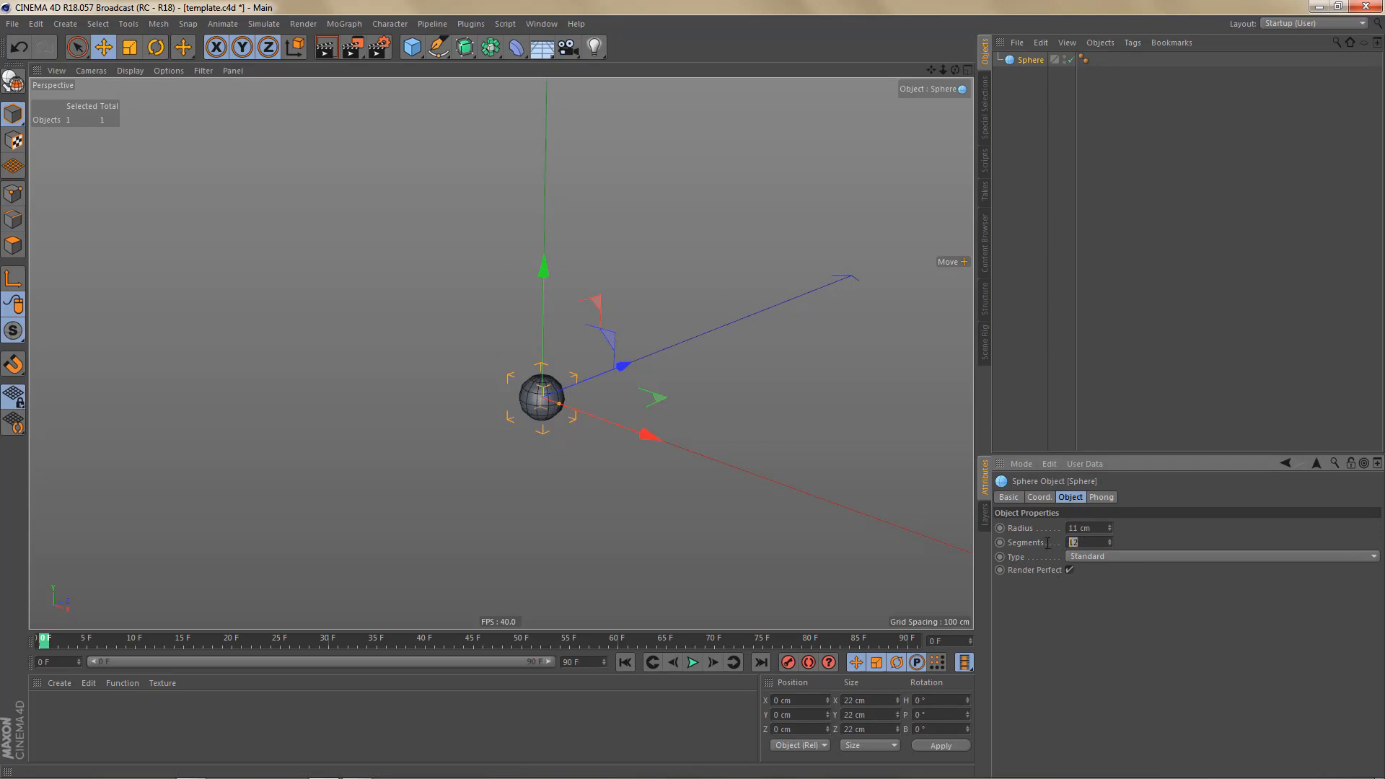
pyautogui.write('24')
pyautogui.press('Return')
# - Switch the perspective view's display to Gouraud Shading without lines
pyautogui.scroll(3, 572, 402)
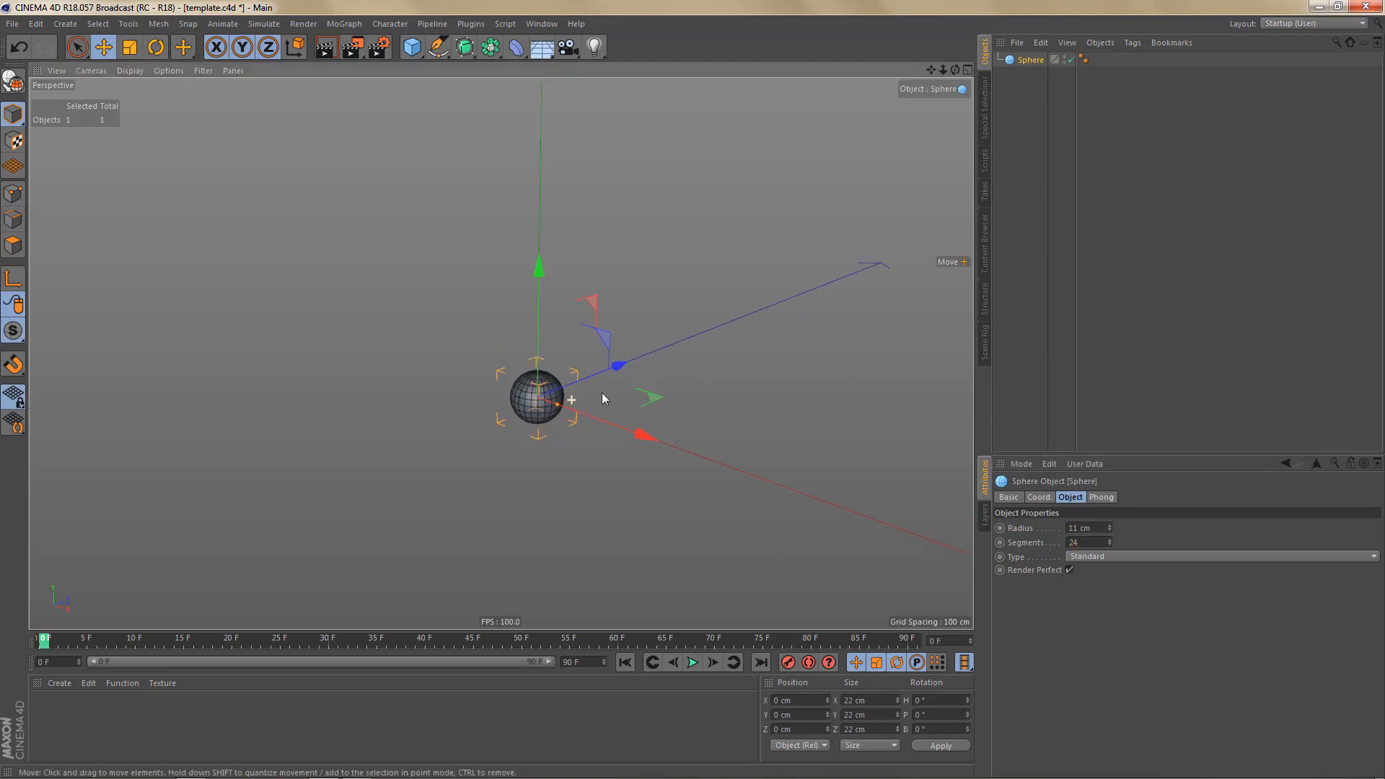
pyautogui.click(130, 70)
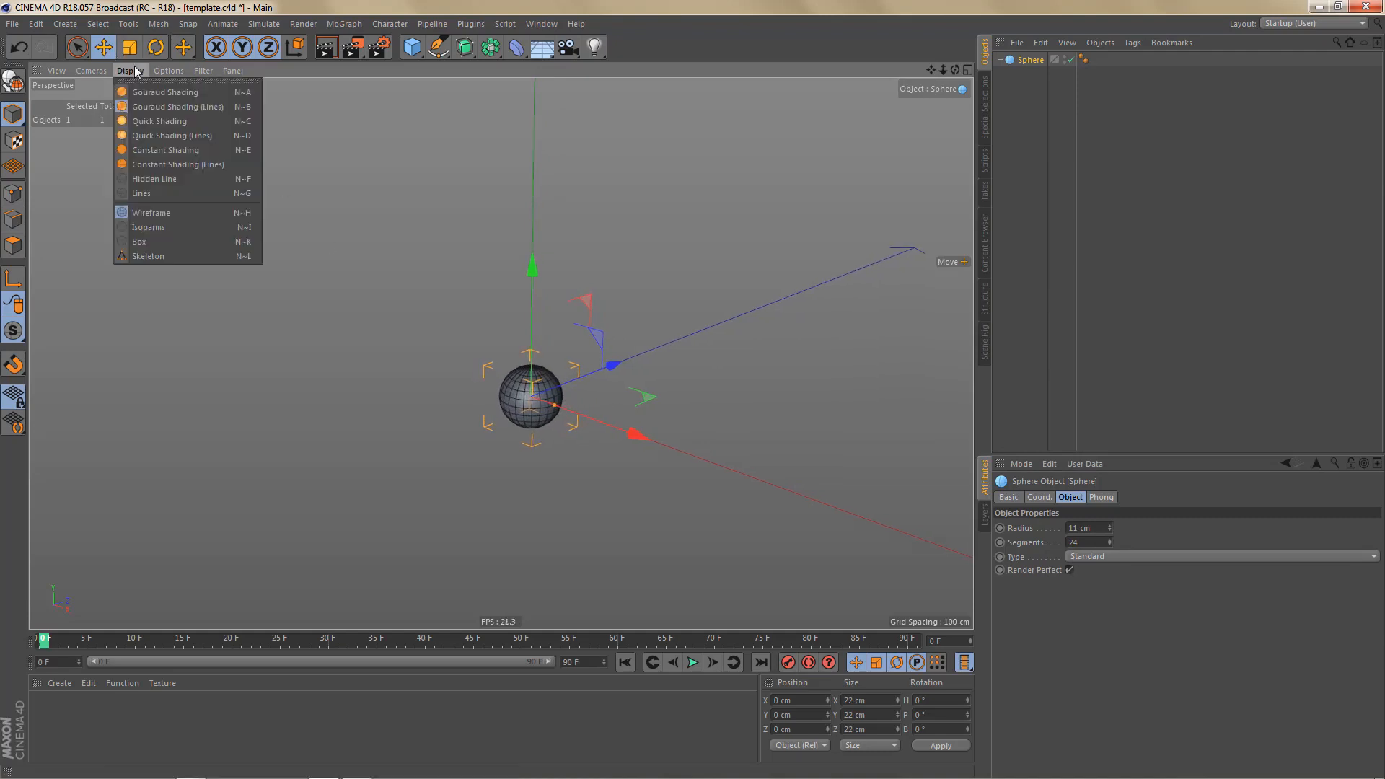
pyautogui.click(167, 92)
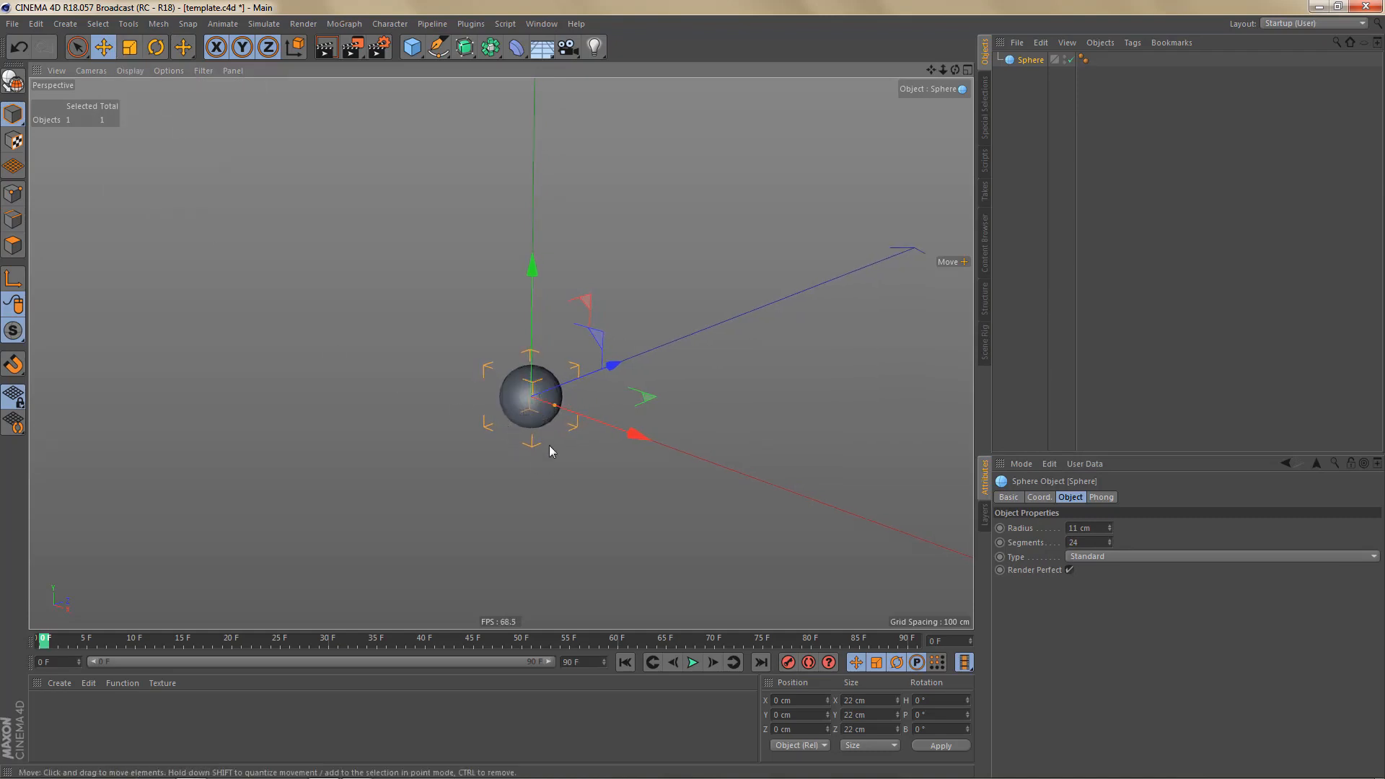
# - Add a MoGraph Cloner as the sphere's parent and set its mode to Grid Array
pyautogui.scroll(2, 556, 425)
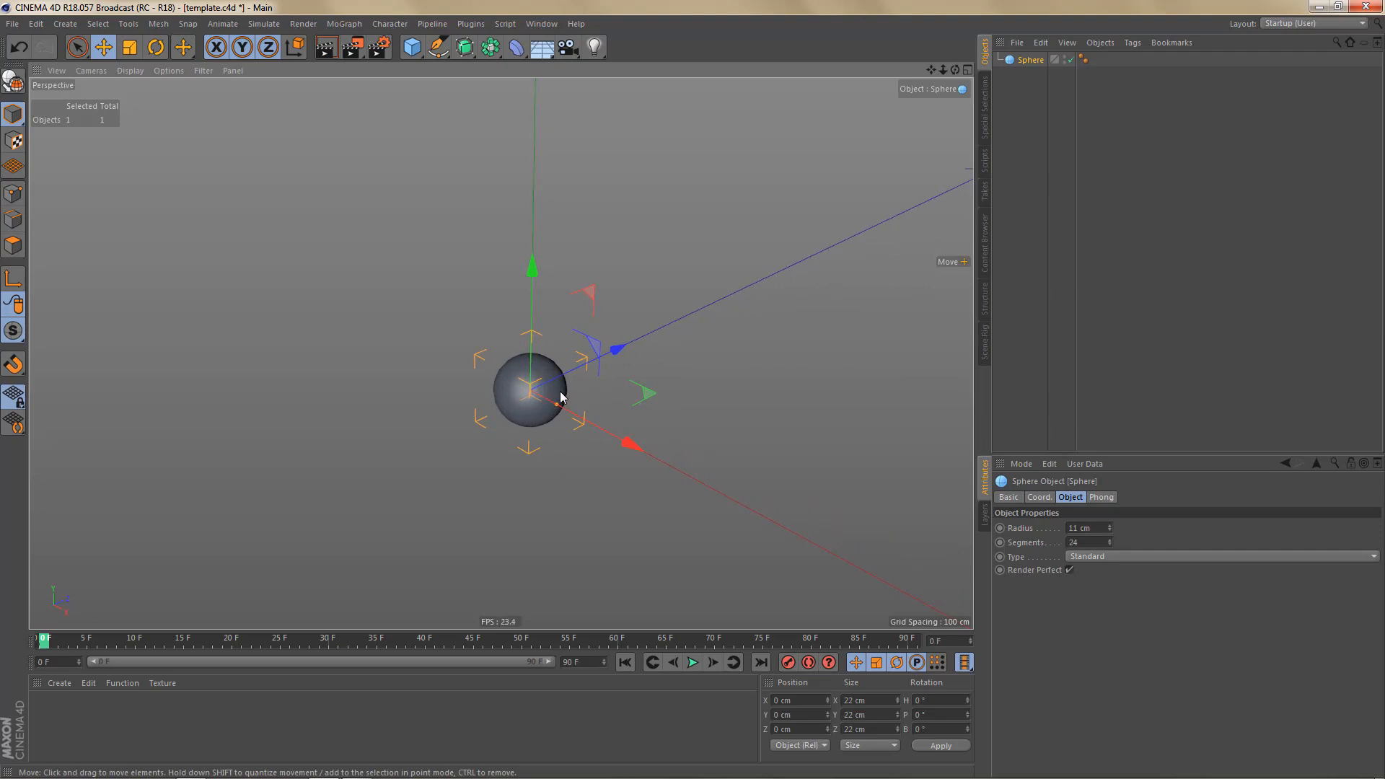
pyautogui.keyDown('alt'); pyautogui.moveTo(561, 393); pyautogui.dragTo(542, 391, button='middle'); pyautogui.keyUp('alt')
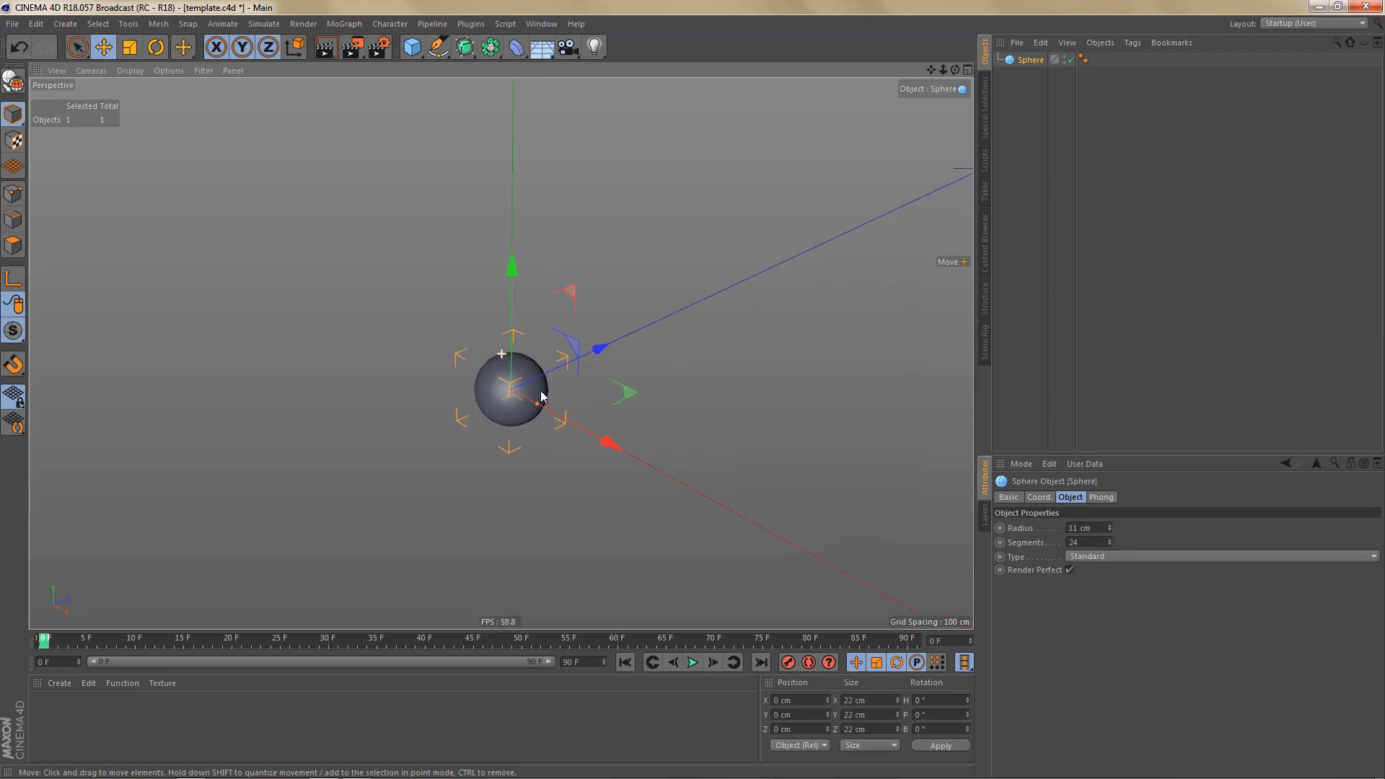
pyautogui.click(344, 24)
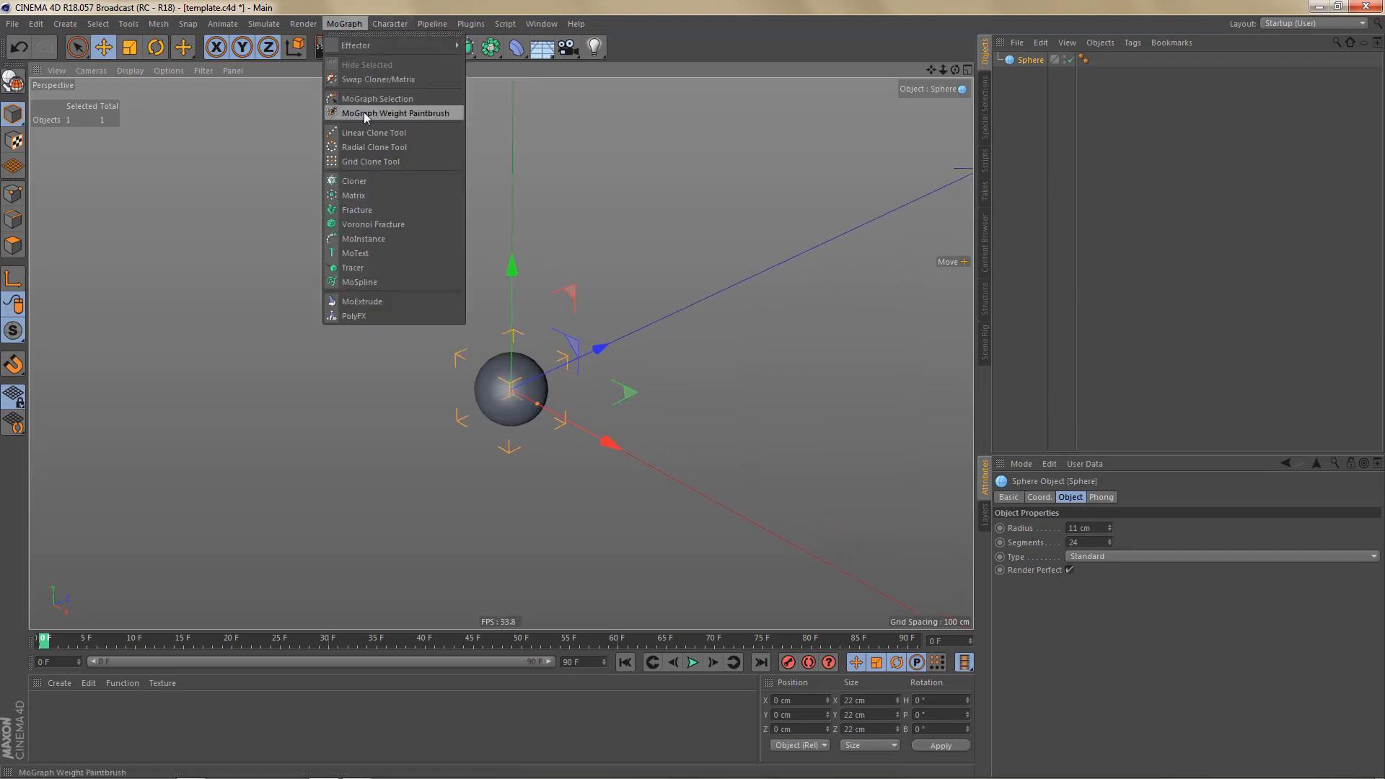
pyautogui.keyDown('alt'); pyautogui.click(373, 175); pyautogui.keyUp('alt')
pyautogui.keyDown('alt'); pyautogui.moveTo(521, 419); pyautogui.dragTo(508, 473, button='middle'); pyautogui.keyUp('alt')
pyautogui.scroll(-2, 482, 458)
pyautogui.scroll(-1, 483, 463)
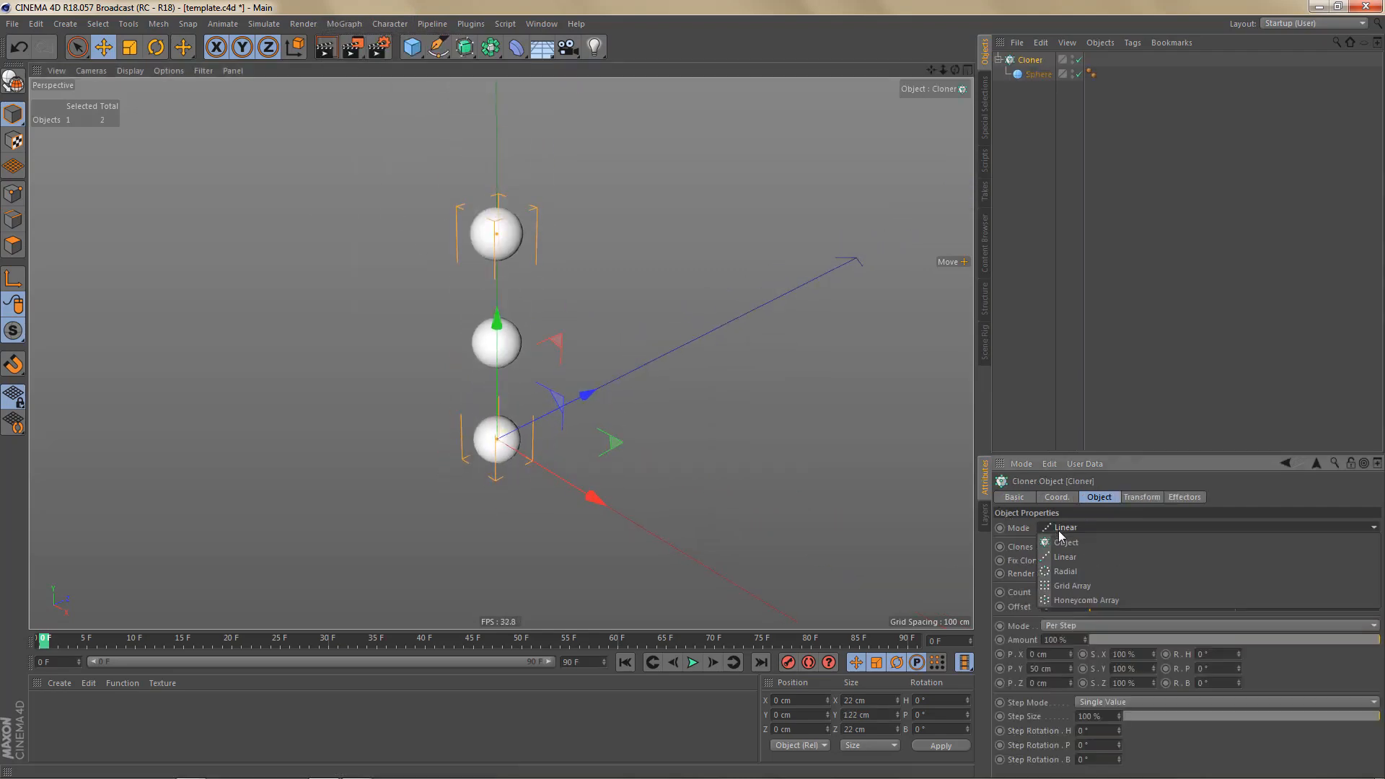
pyautogui.click(1061, 529)
pyautogui.click(1070, 585)
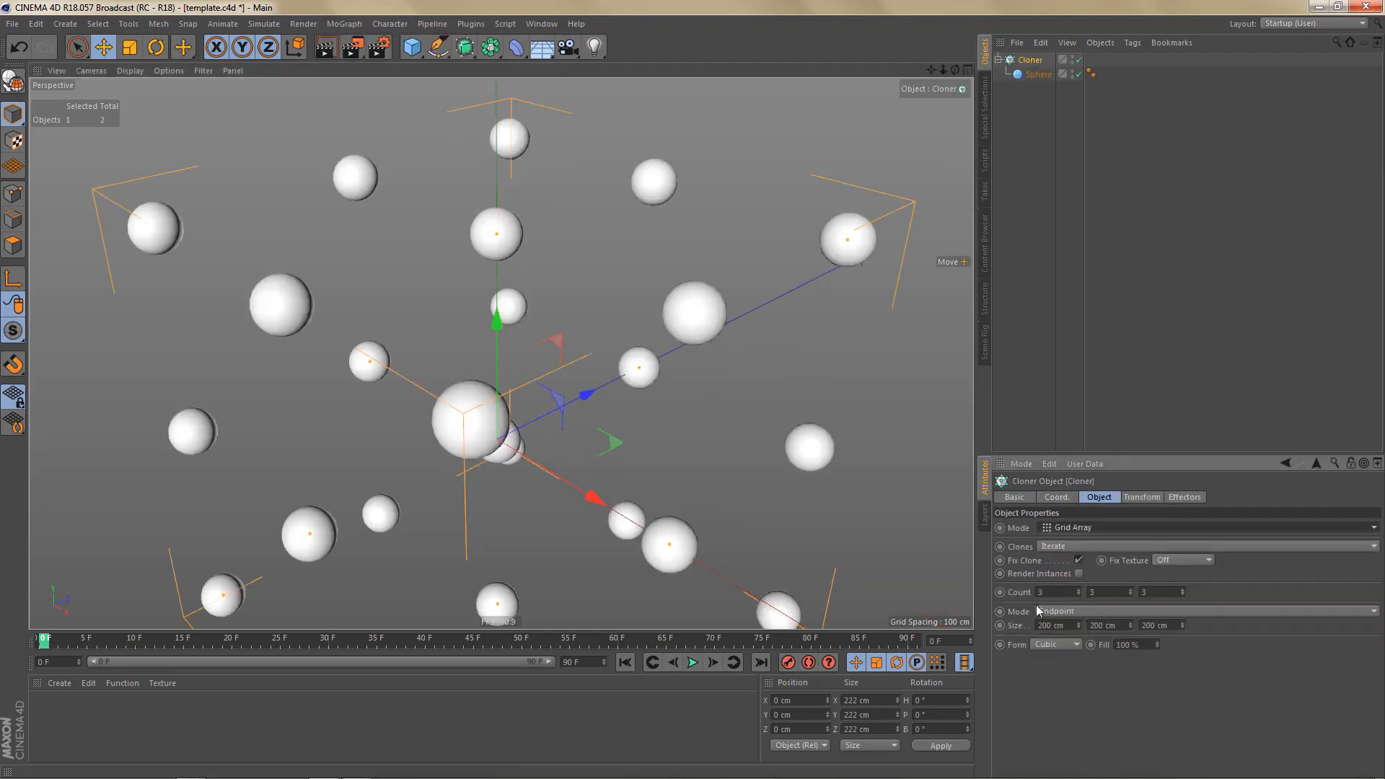
# - Set the cloner's grid count to 11 × 1 × 11 so the clones form one flat layer
pyautogui.click(1057, 592)
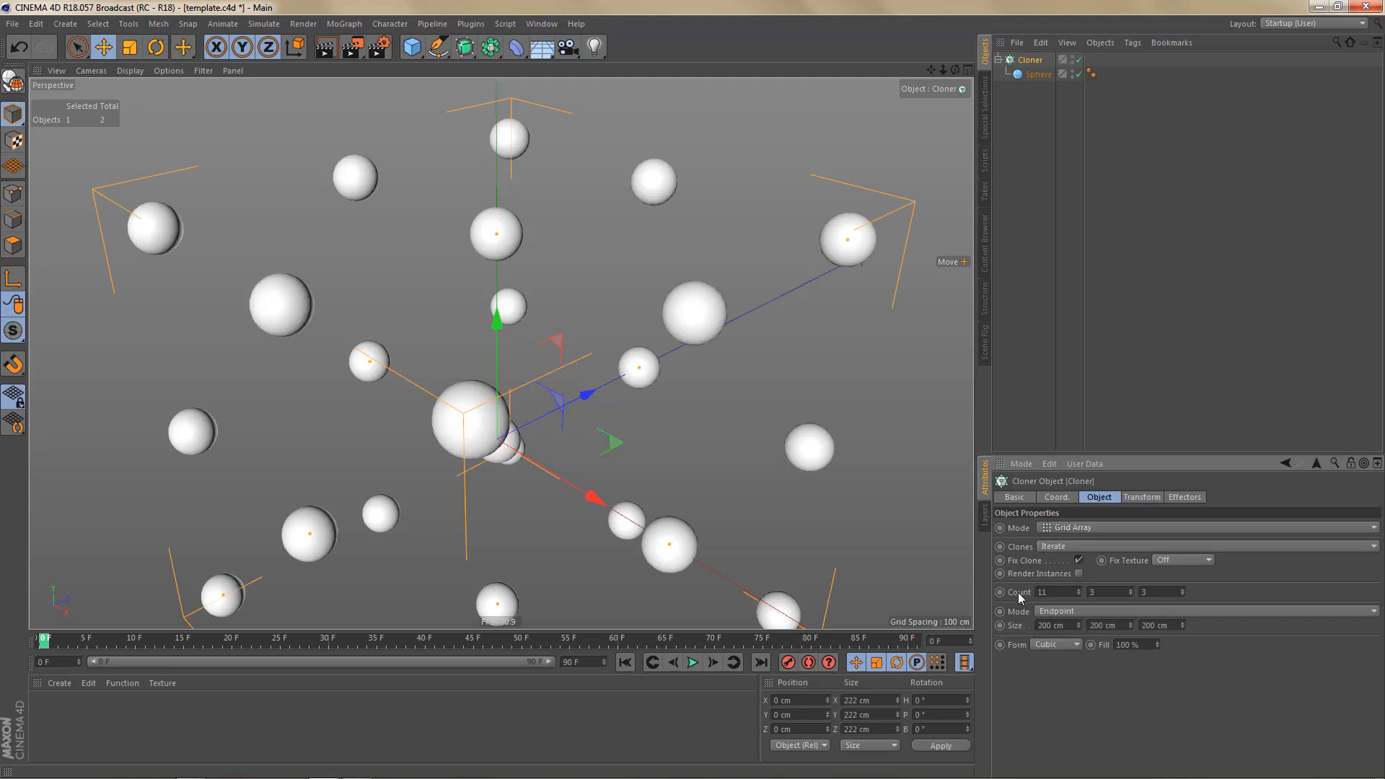
pyautogui.press('Tab')
pyautogui.write('1')
pyautogui.press('Tab')
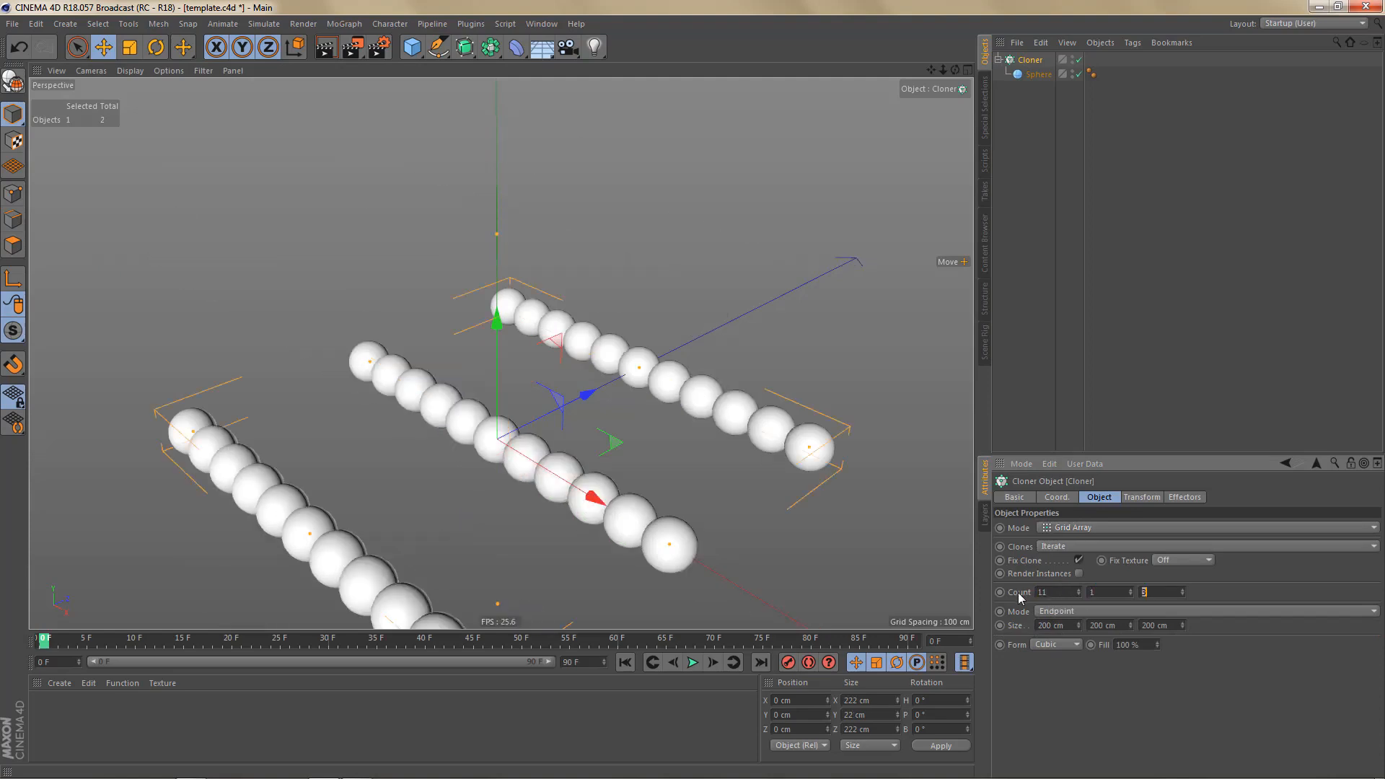
pyautogui.write('11')
pyautogui.press('Return')
# - Widen the clone grid by setting its first and third size values to 225 cm each
pyautogui.keyDown('alt'); pyautogui.moveTo(648, 503); pyautogui.dragTo(626, 419, button='middle'); pyautogui.keyUp('alt')
pyautogui.keyDown('alt'); pyautogui.moveTo(626, 415); pyautogui.dragTo(456, 391); pyautogui.keyUp('alt')
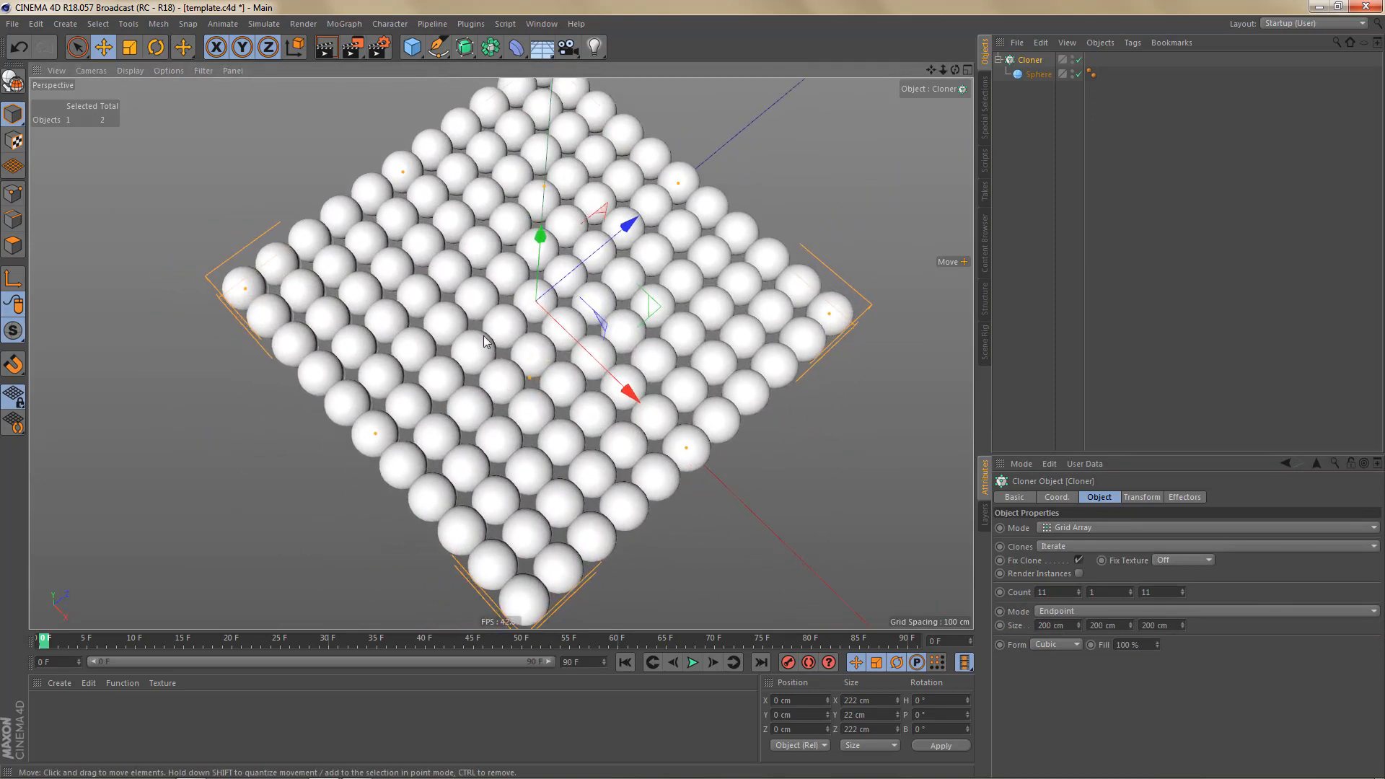
pyautogui.moveTo(1077, 625)
pyautogui.mouseDown()
pyautogui.moveTo(1092, 625)
pyautogui.moveTo(1077, 619)
pyautogui.mouseUp()
pyautogui.click(1063, 626)
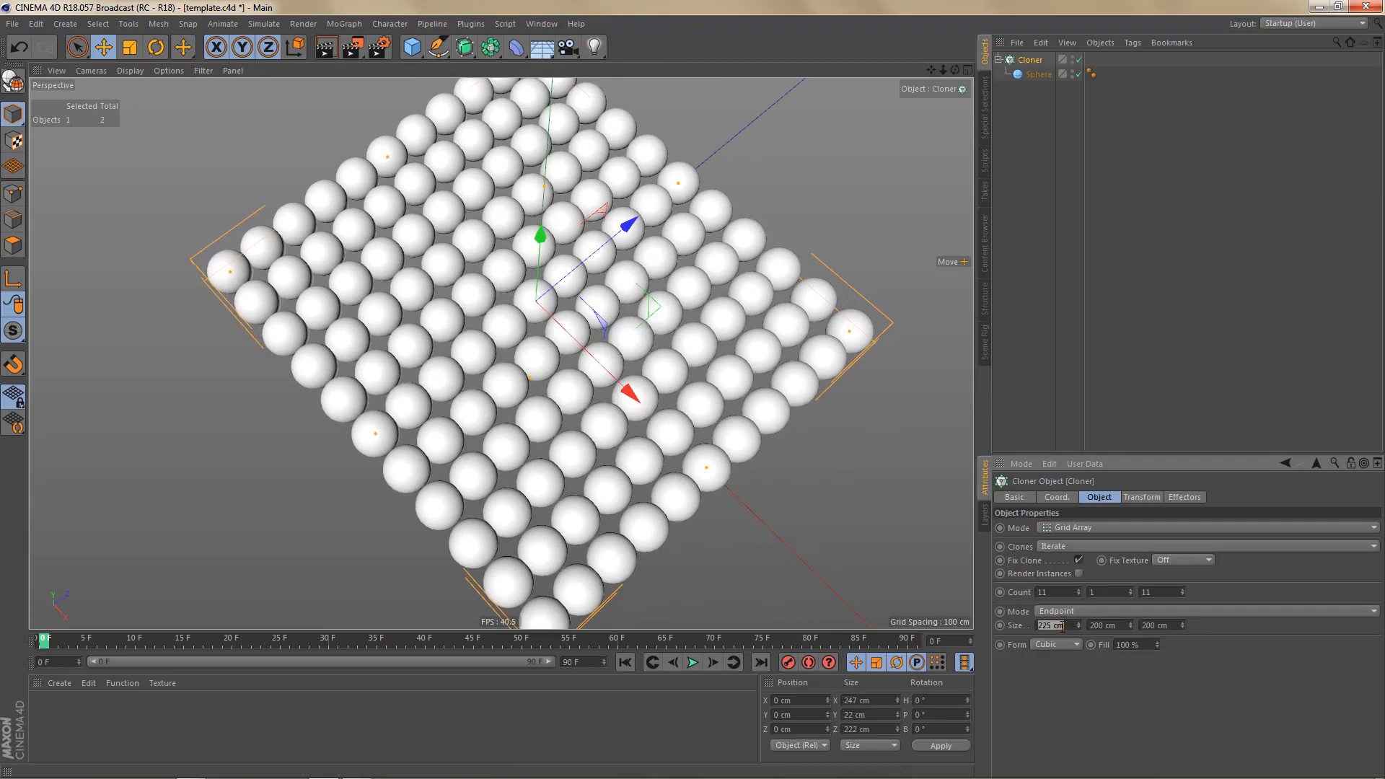
pyautogui.click(1156, 627)
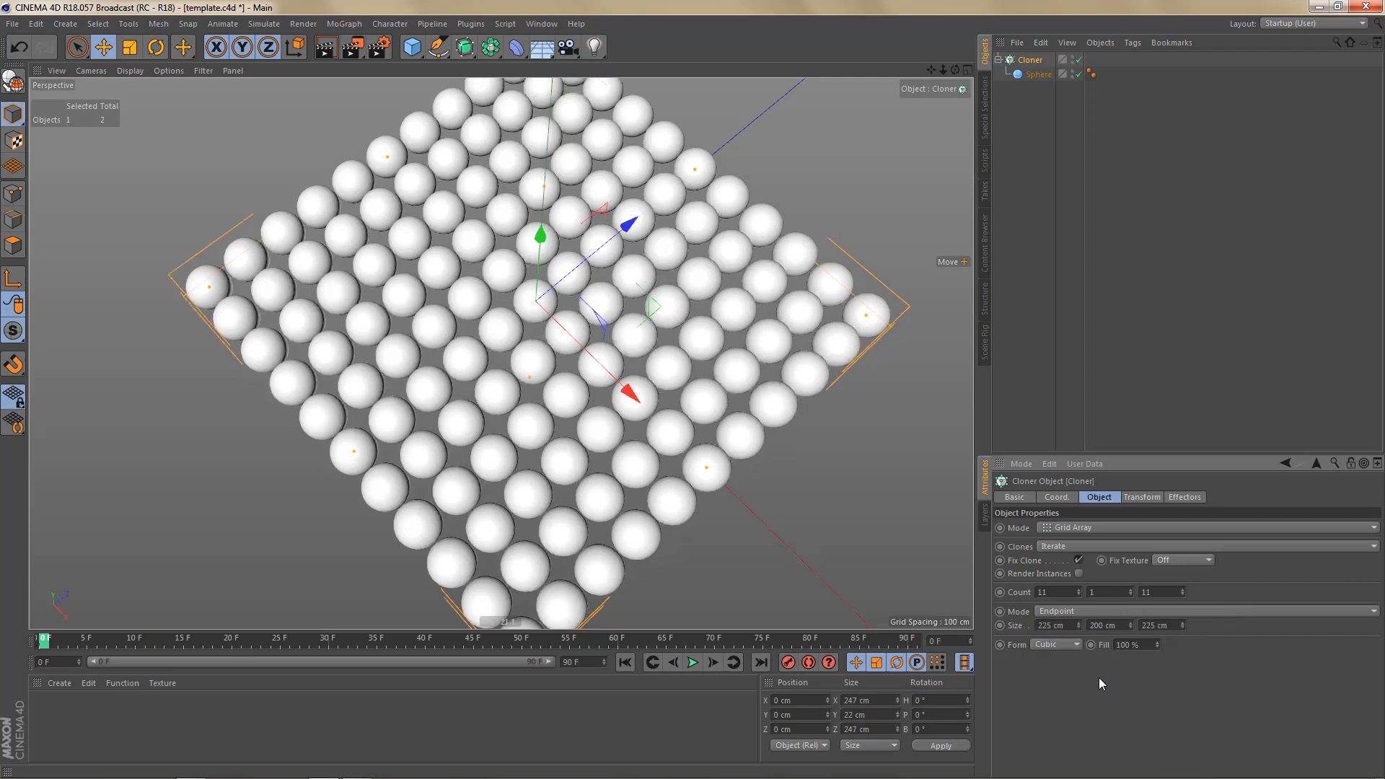
# - Play the animation of the clone grid briefly, stop it and return to the first frame
pyautogui.keyDown('alt'); pyautogui.moveTo(639, 433); pyautogui.dragTo(593, 352); pyautogui.keyUp('alt')
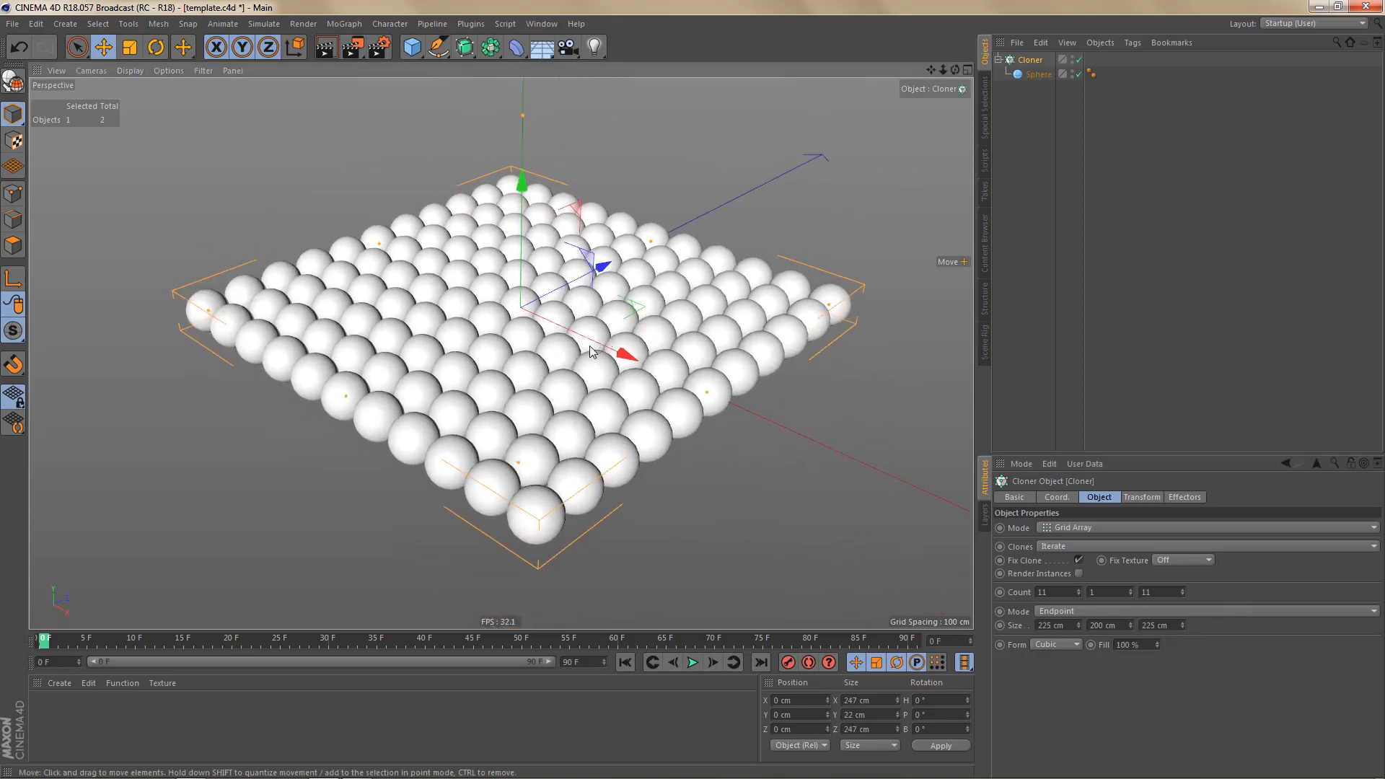
pyautogui.click(693, 667)
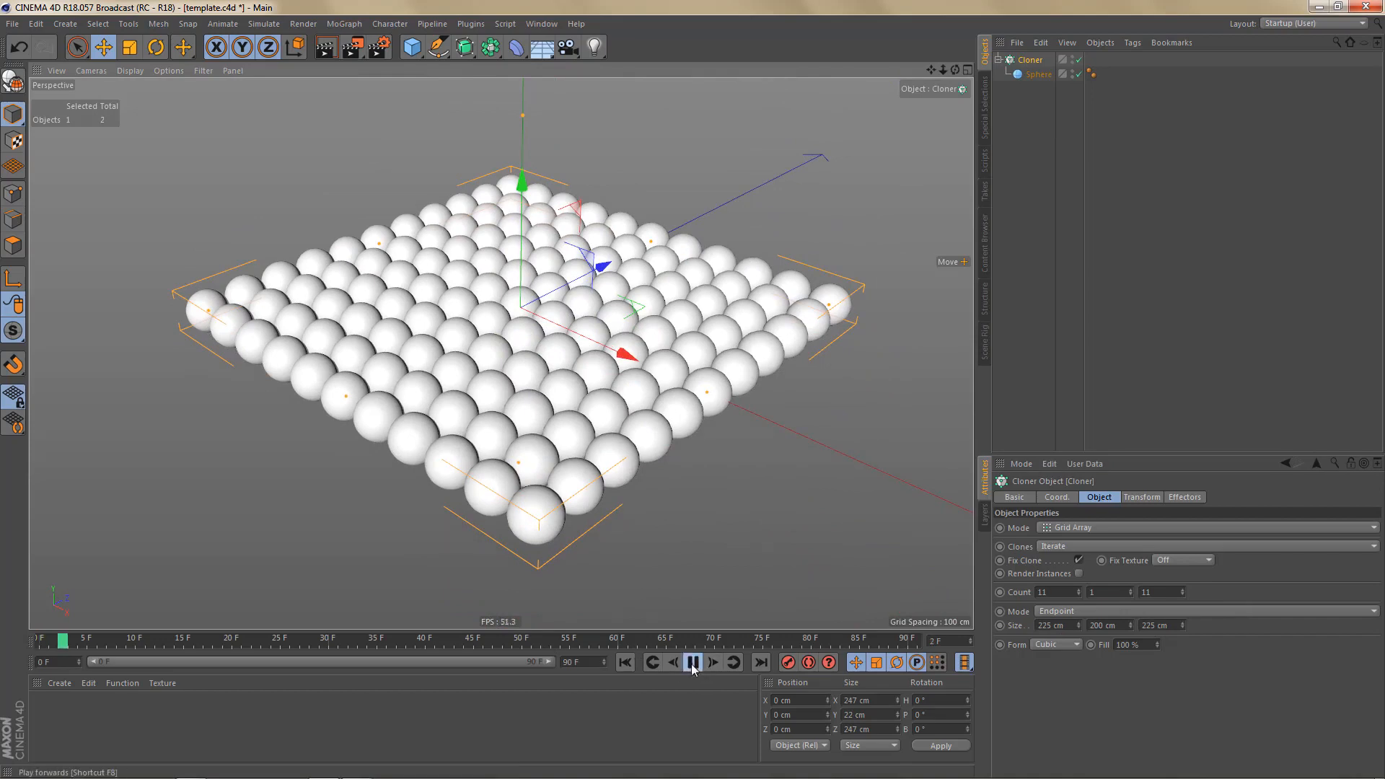
pyautogui.click(693, 667)
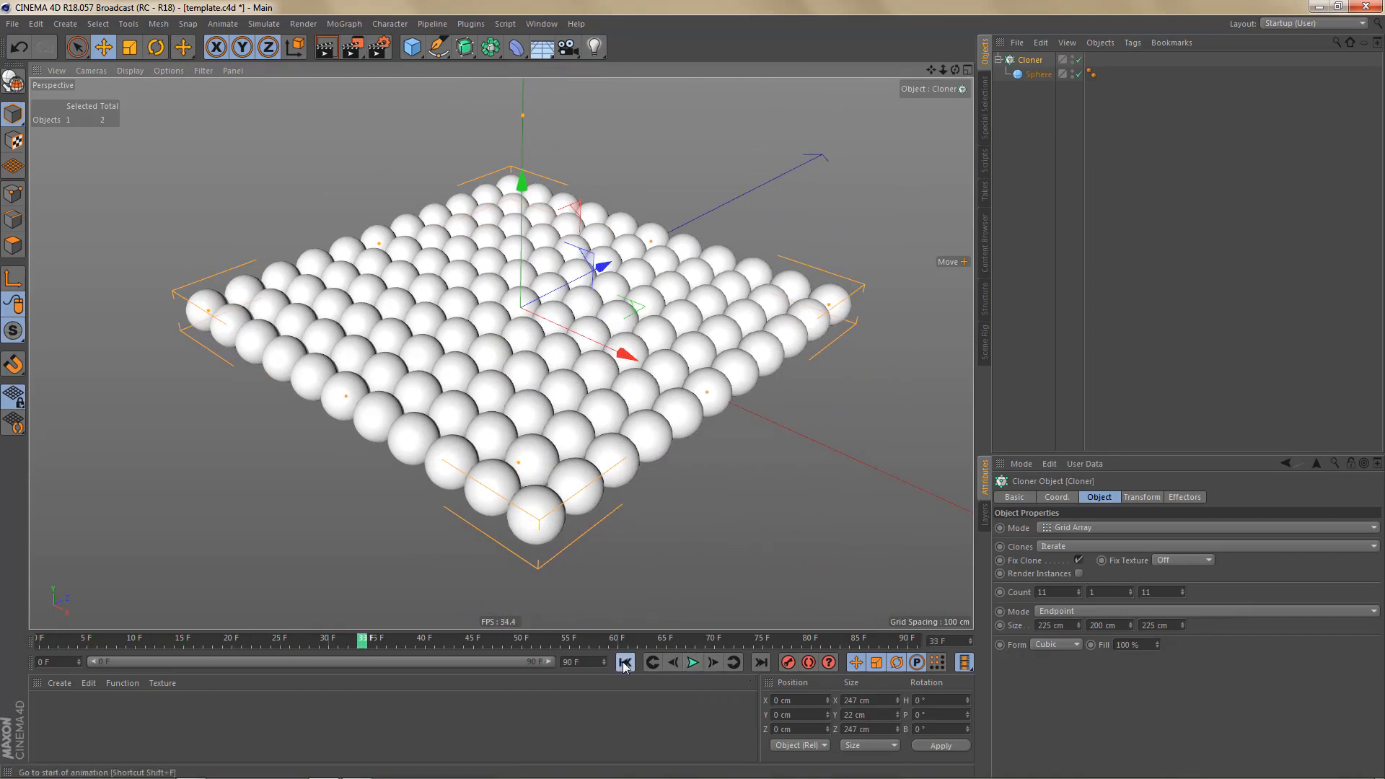
pyautogui.click(623, 662)
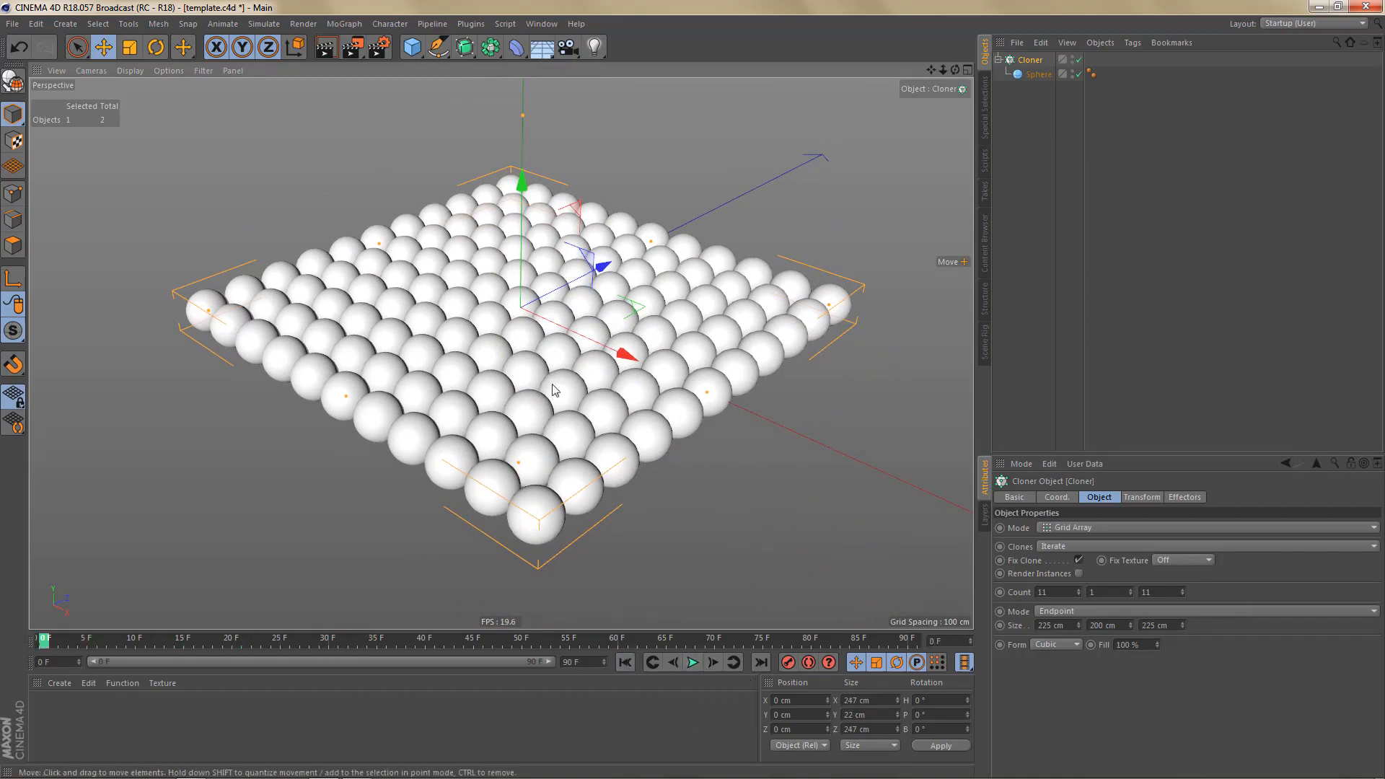
# - Rename the cloner as net and its child sphere as net - Sphere
pyautogui.doubleClick(1034, 60)
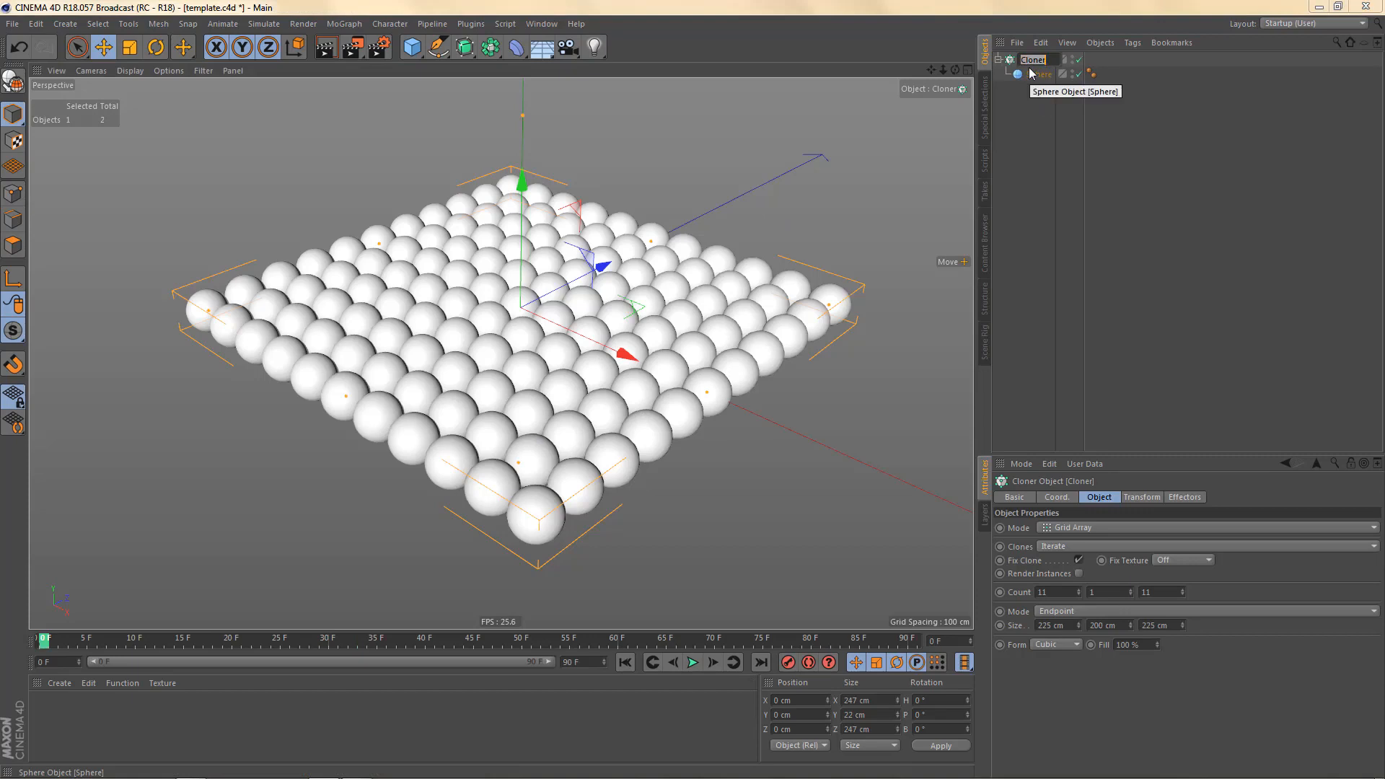
pyautogui.write('r')
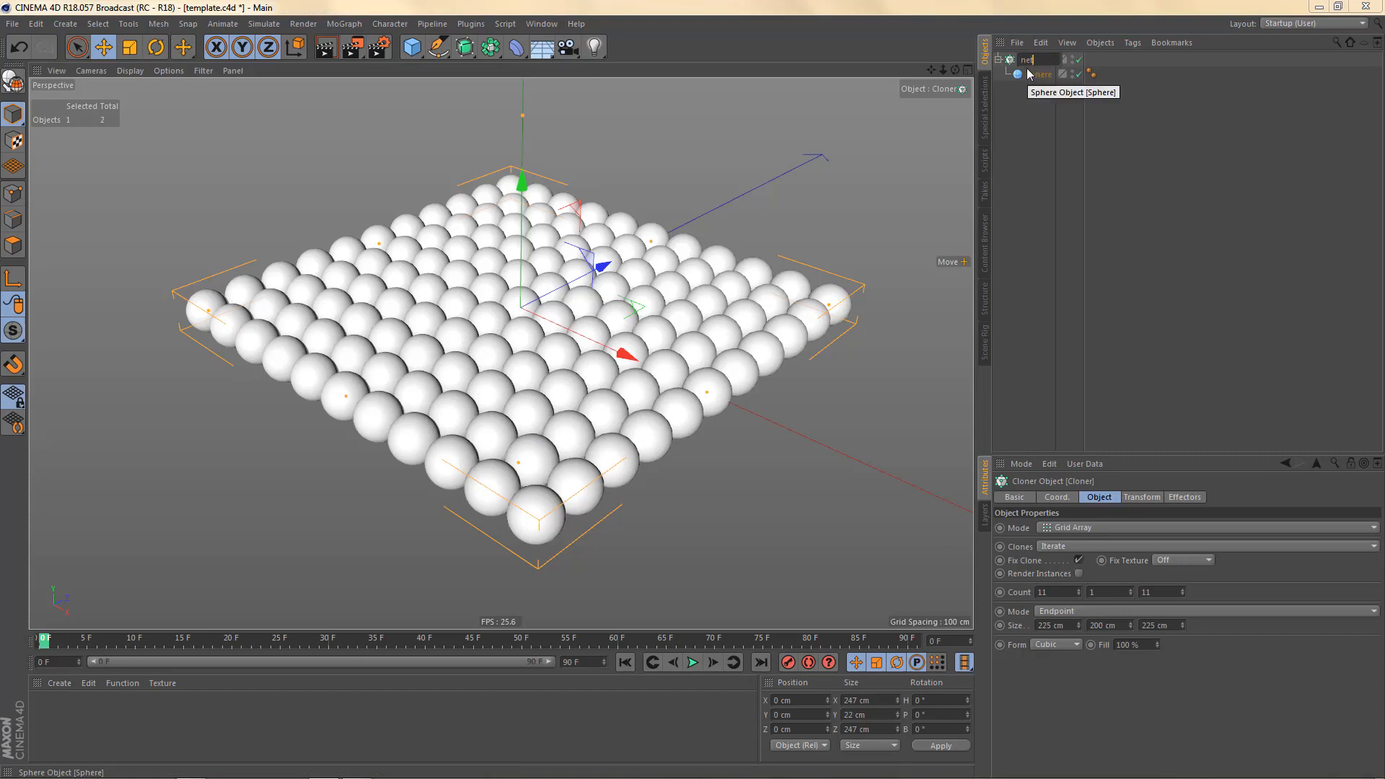
pyautogui.click(1031, 74)
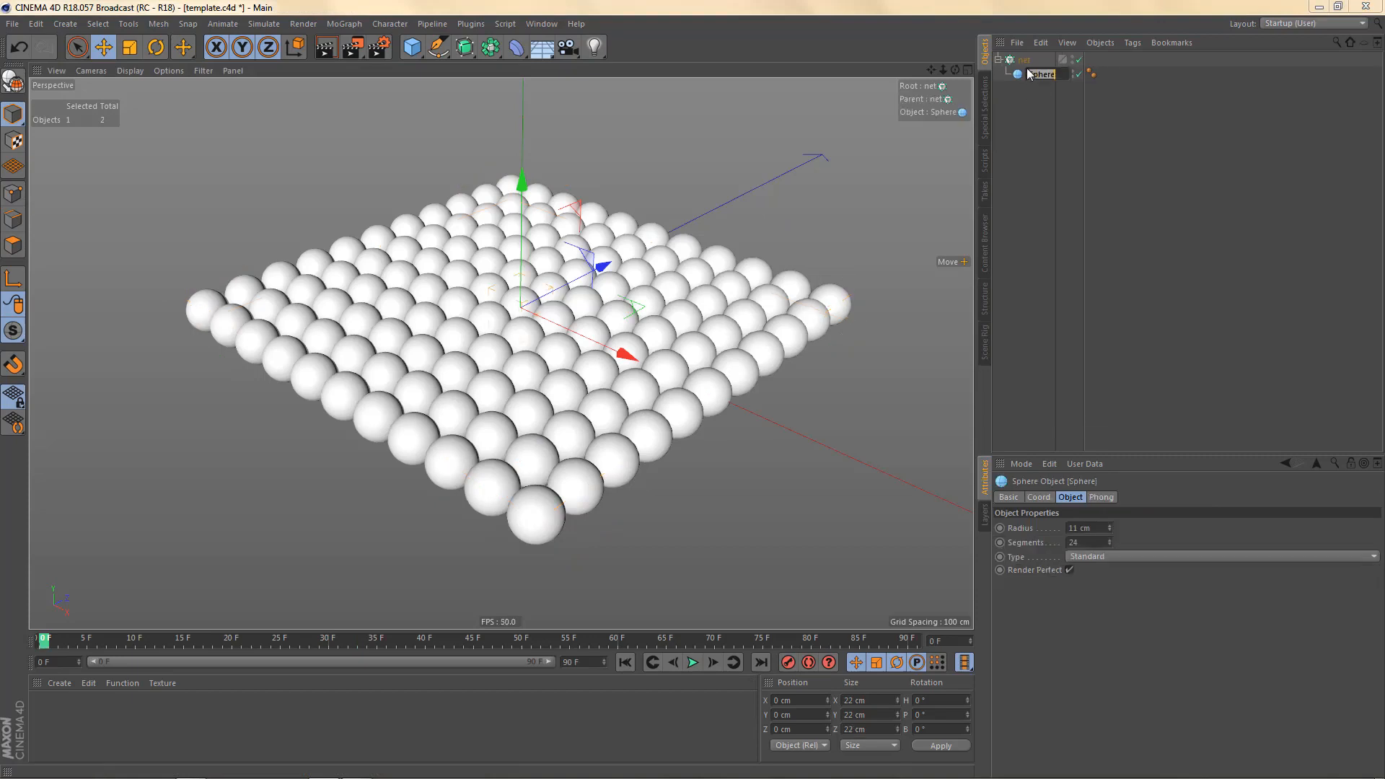
pyautogui.click(1028, 70)
pyautogui.write('net -')
pyautogui.press('Return')
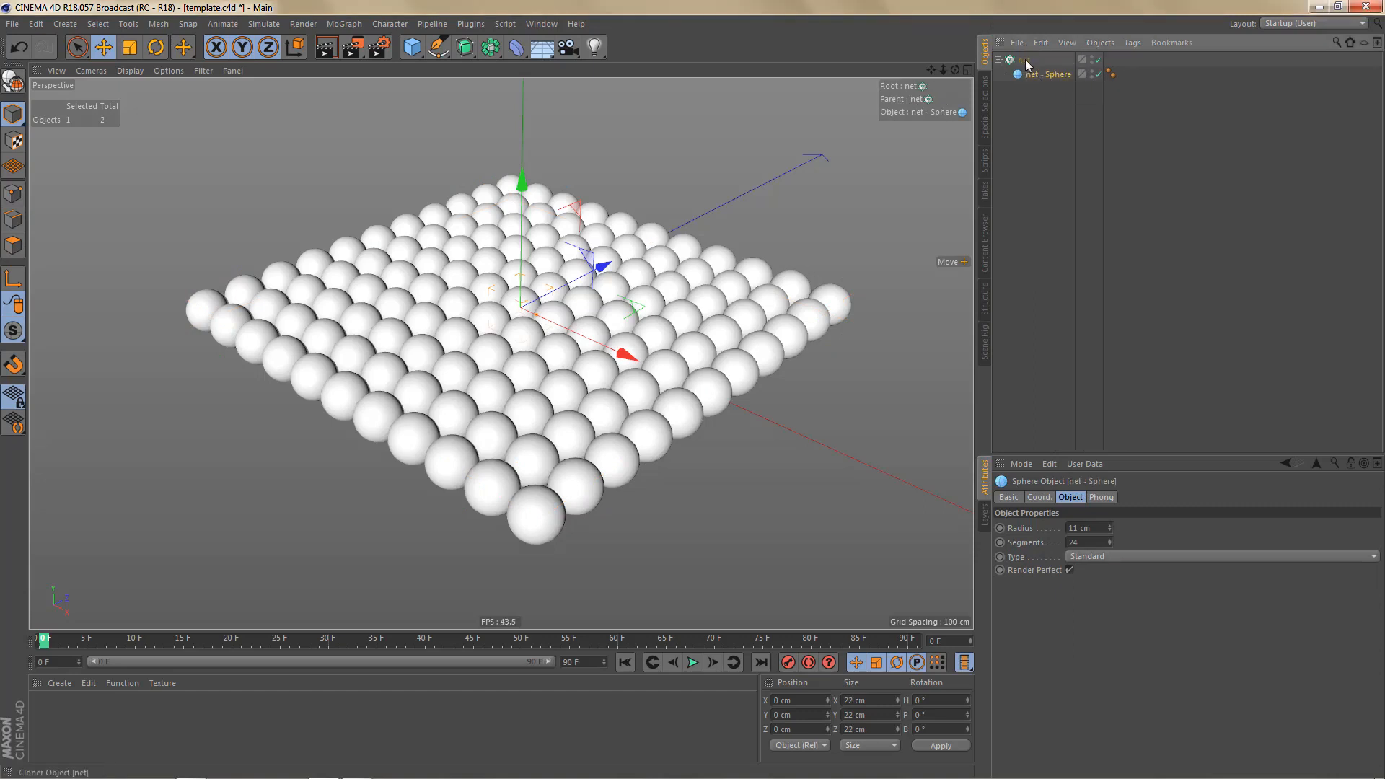
# - Add a Rigid Body simulation tag to the net cloner
pyautogui.click(1026, 61)
pyautogui.rightClick(1028, 63)
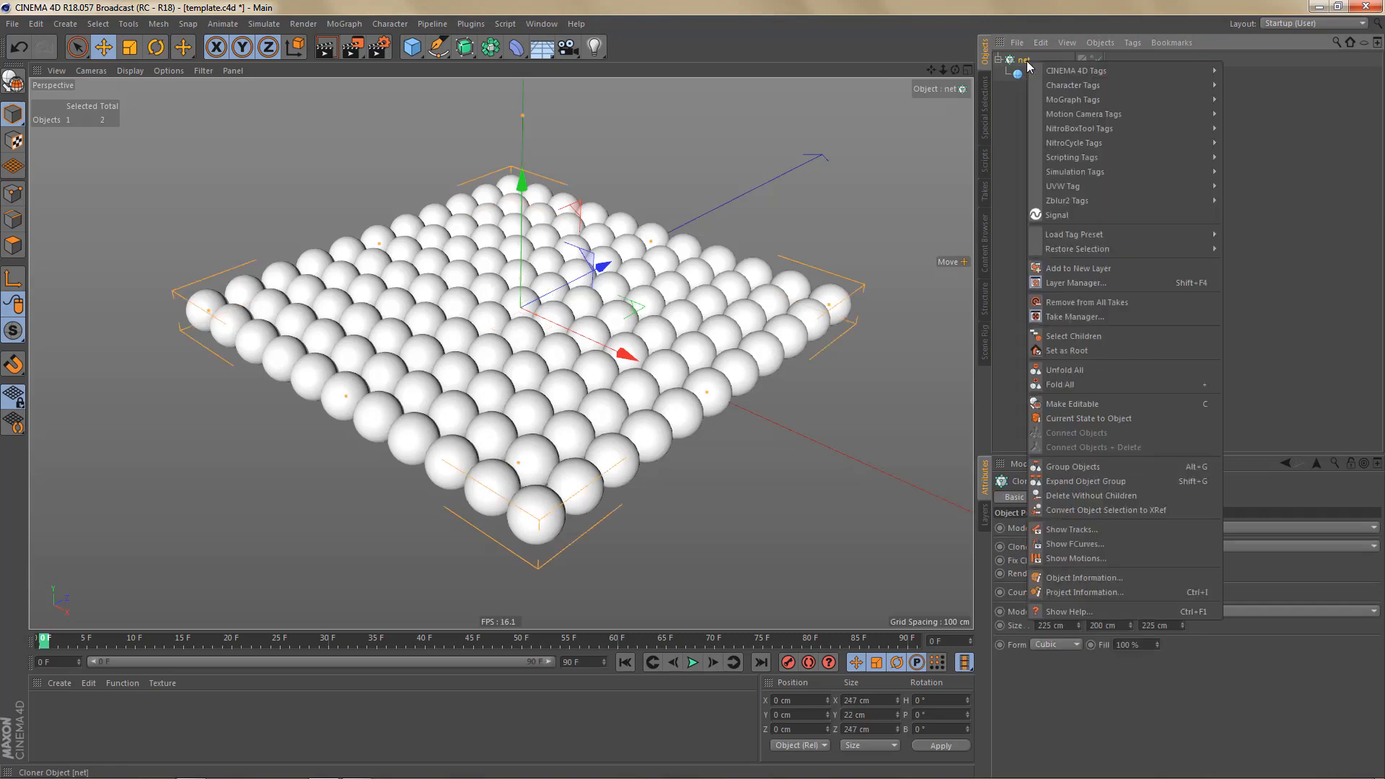
pyautogui.moveTo(1096, 173)
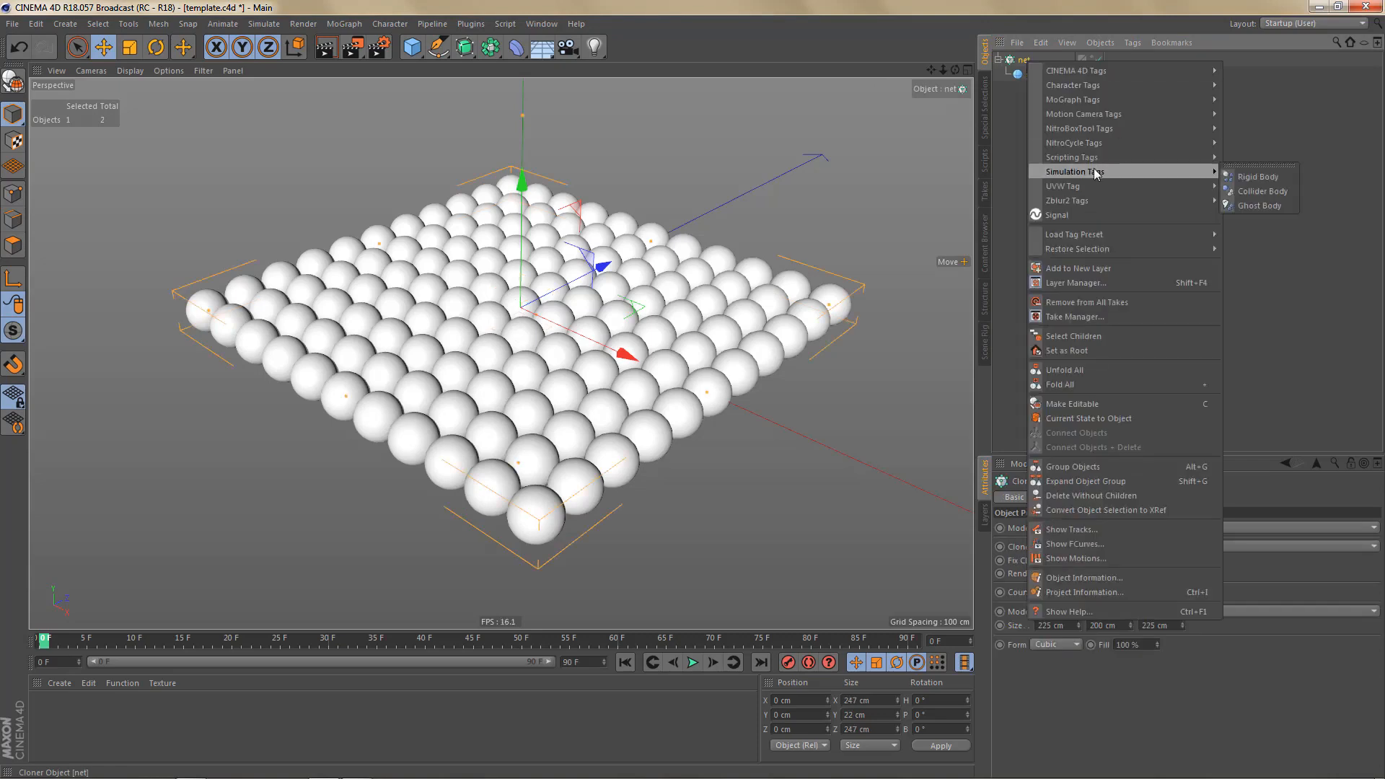
pyautogui.click(1257, 185)
# - Play the rigid body simulation of the net, stop it and return to the start of the animation
pyautogui.keyDown('alt'); pyautogui.moveTo(722, 324); pyautogui.dragTo(710, 310, button='middle'); pyautogui.keyUp('alt')
pyautogui.click(692, 665)
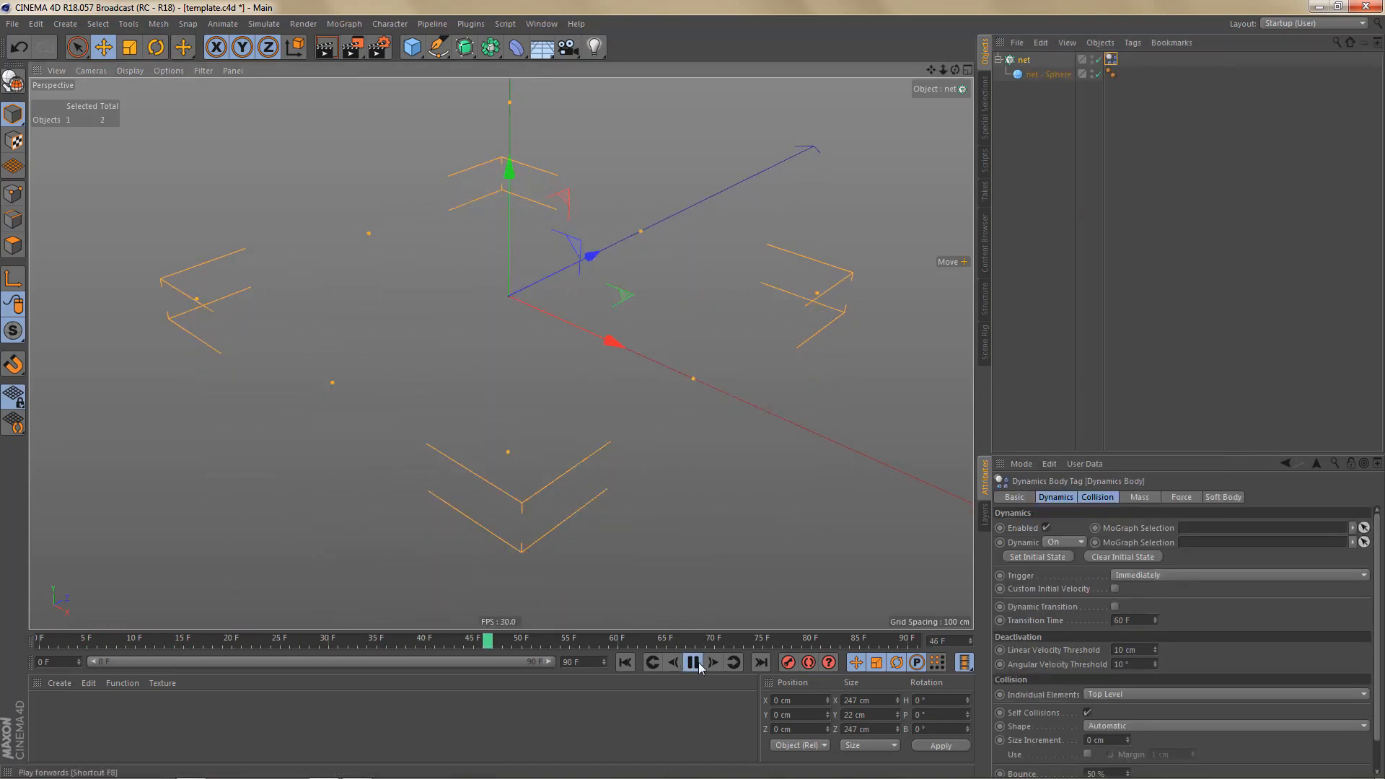
pyautogui.click(695, 663)
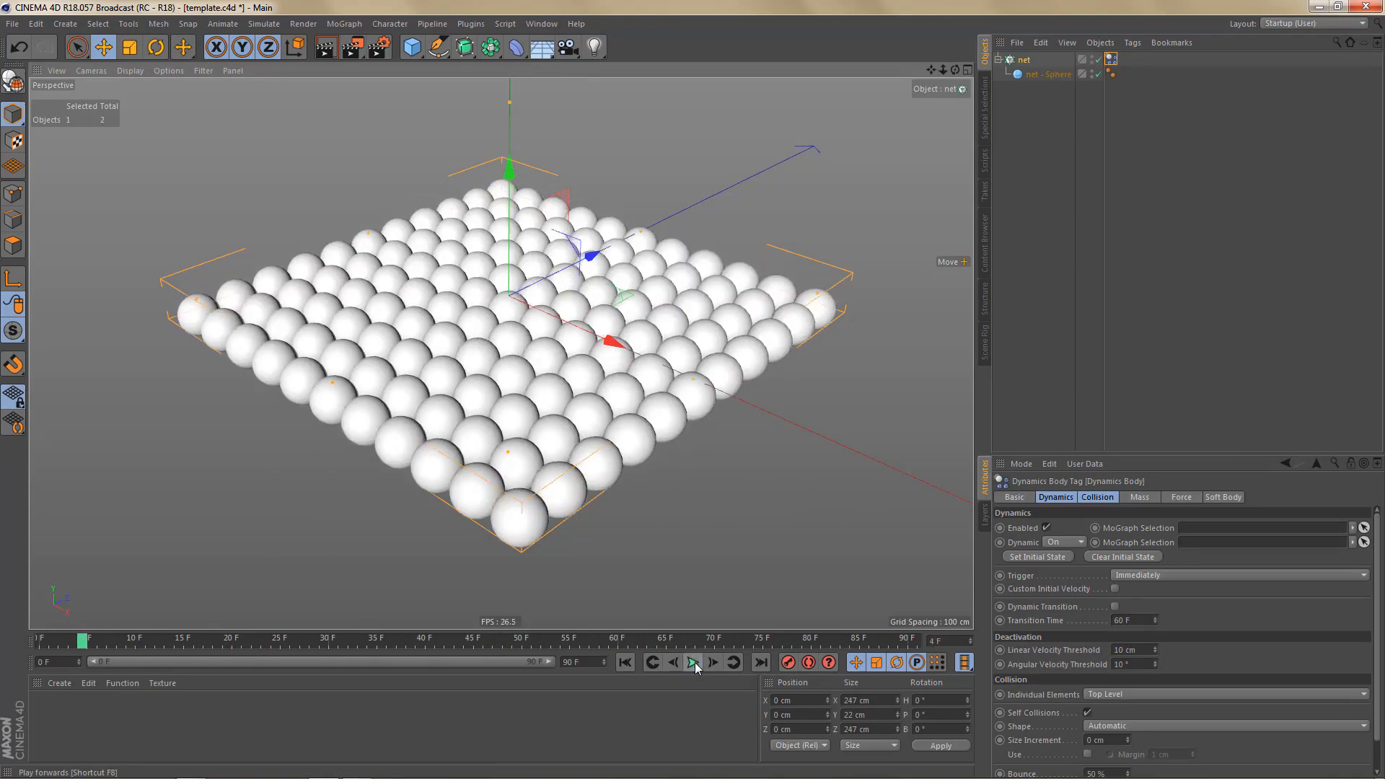
pyautogui.click(625, 662)
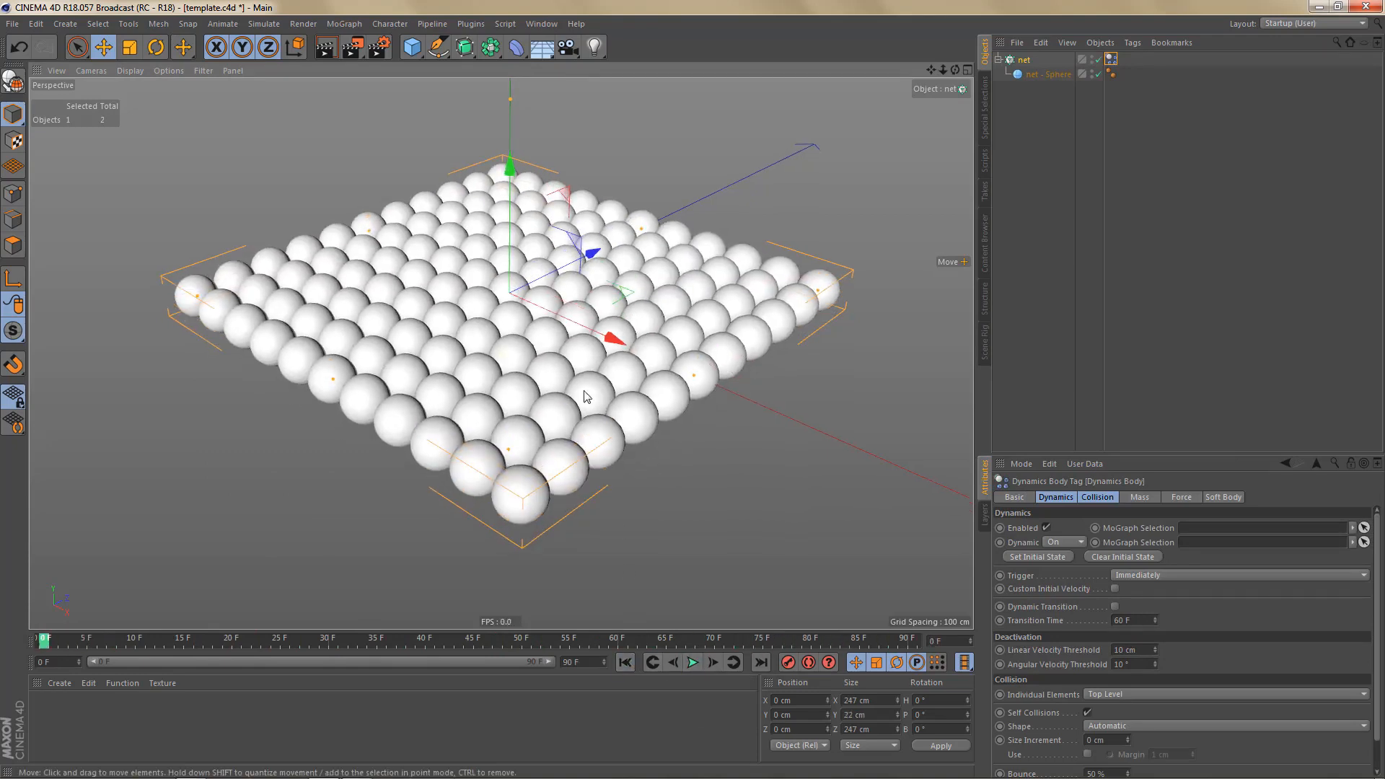
# - Create a MoGraph selection of the net's four corner clones in the top view, using a brush radius of 27
pyautogui.keyDown('alt'); pyautogui.moveTo(587, 397); pyautogui.dragTo(487, 384); pyautogui.keyUp('alt')
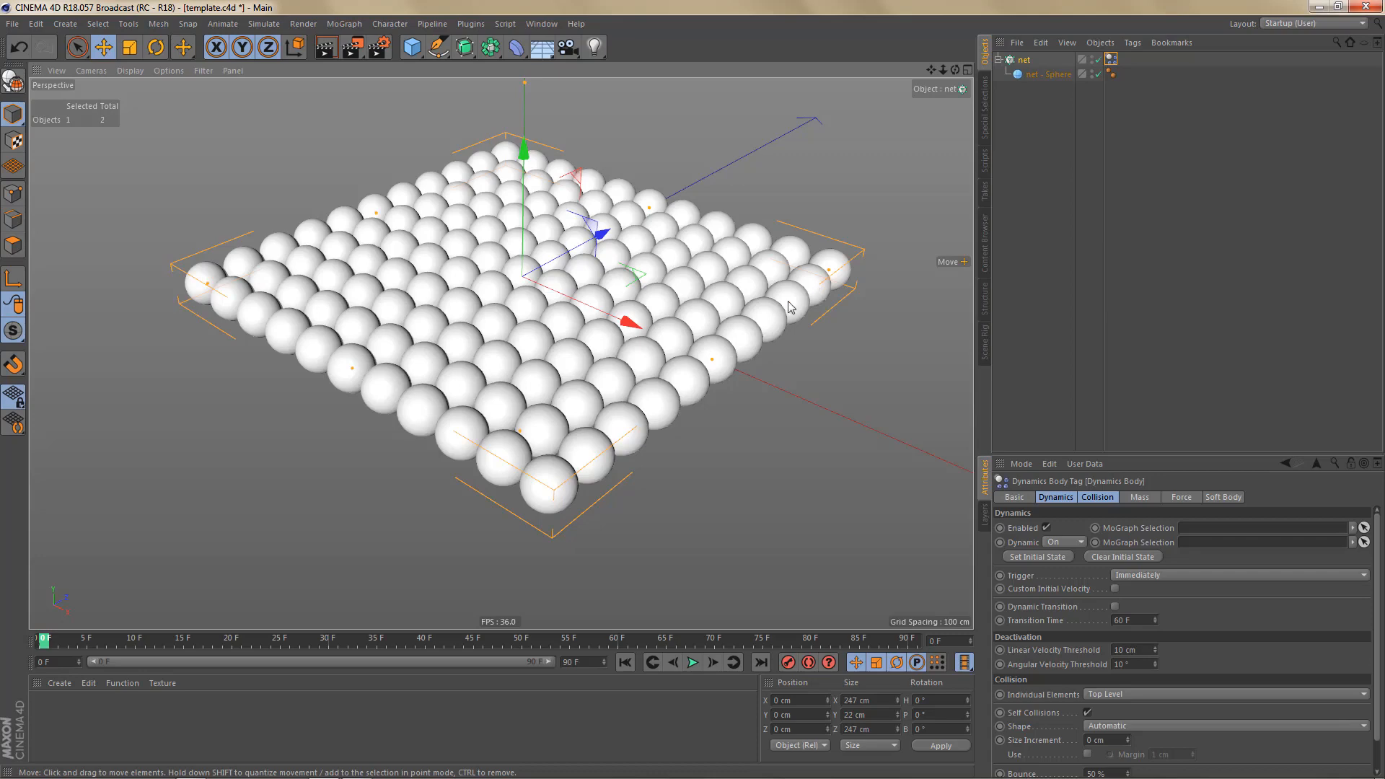
pyautogui.moveTo(613, 351)
pyautogui.keyDown('alt'); pyautogui.mouseDown()
pyautogui.moveTo(616, 327)
pyautogui.moveTo(603, 352)
pyautogui.mouseUp(); pyautogui.keyUp('alt')
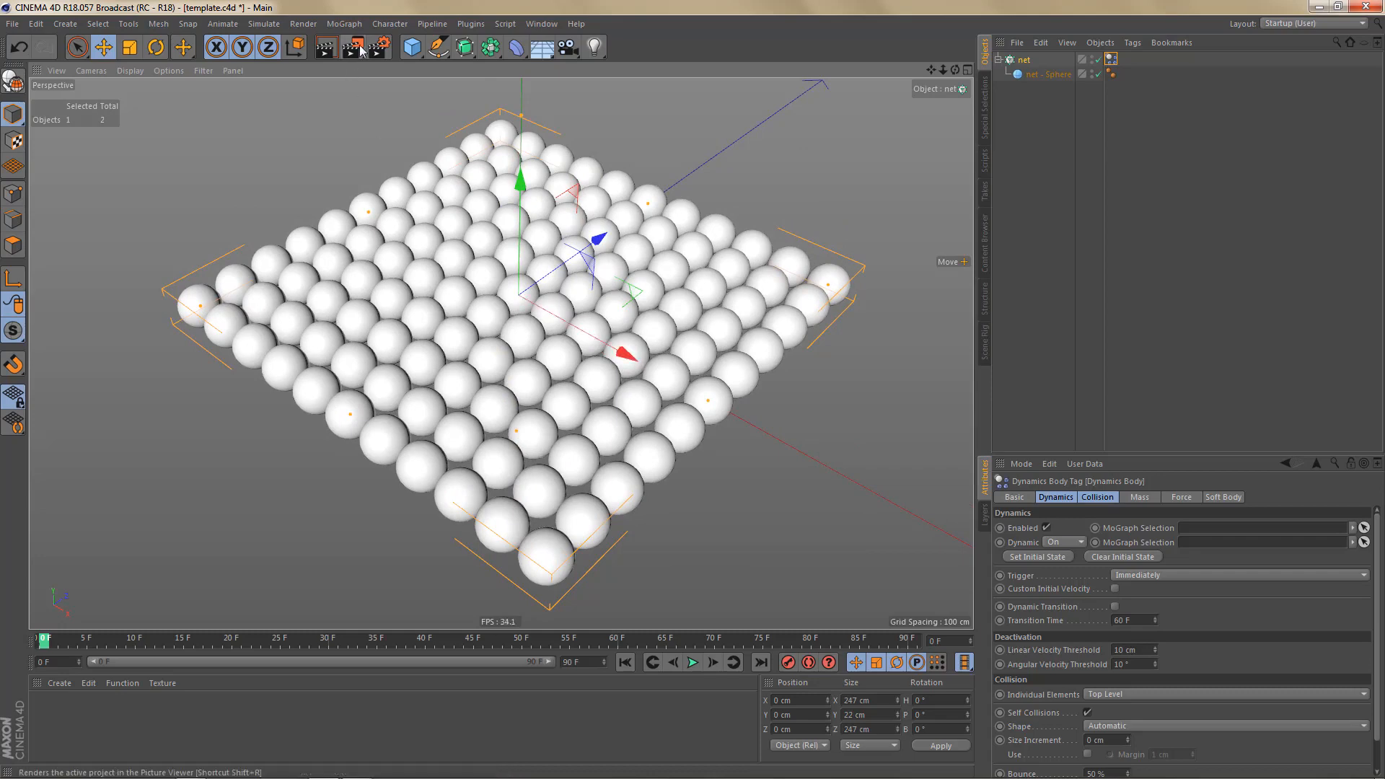
pyautogui.click(344, 24)
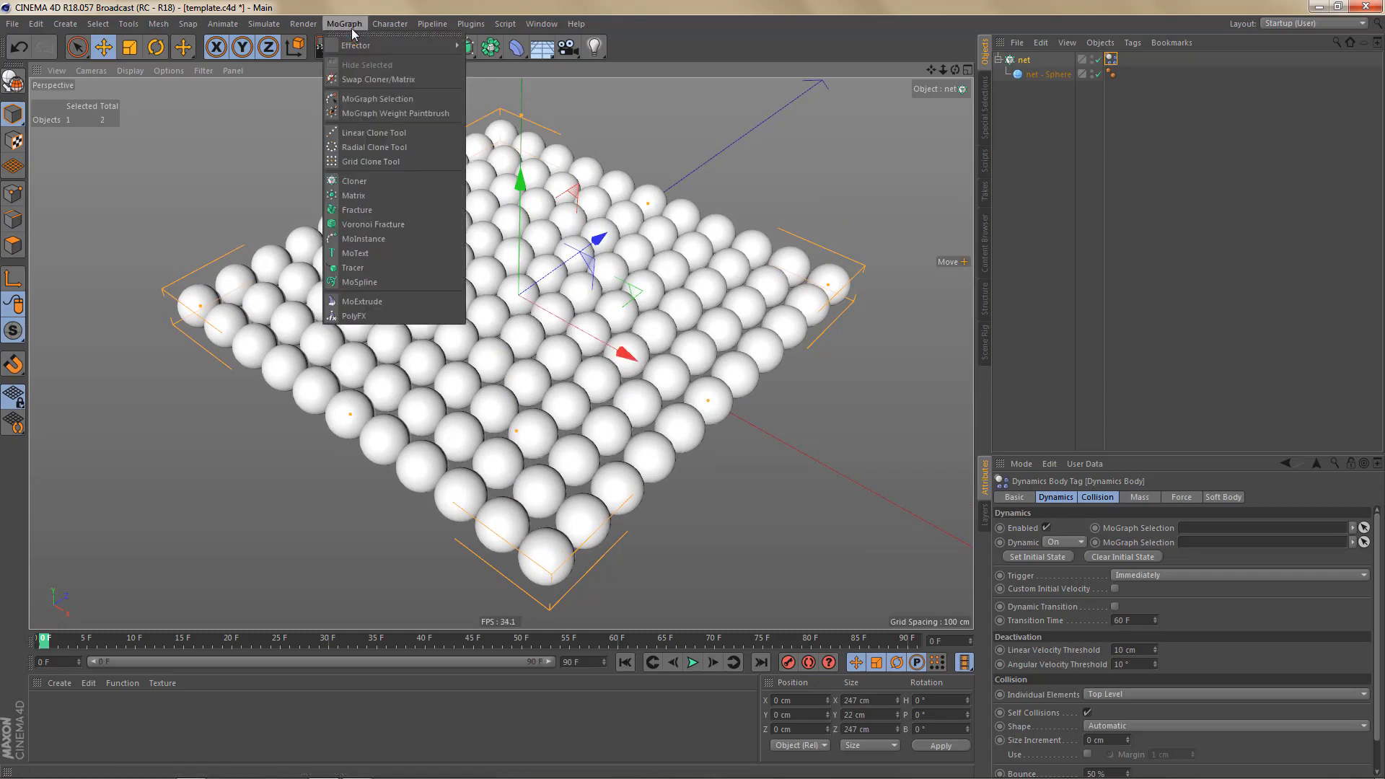
pyautogui.click(376, 100)
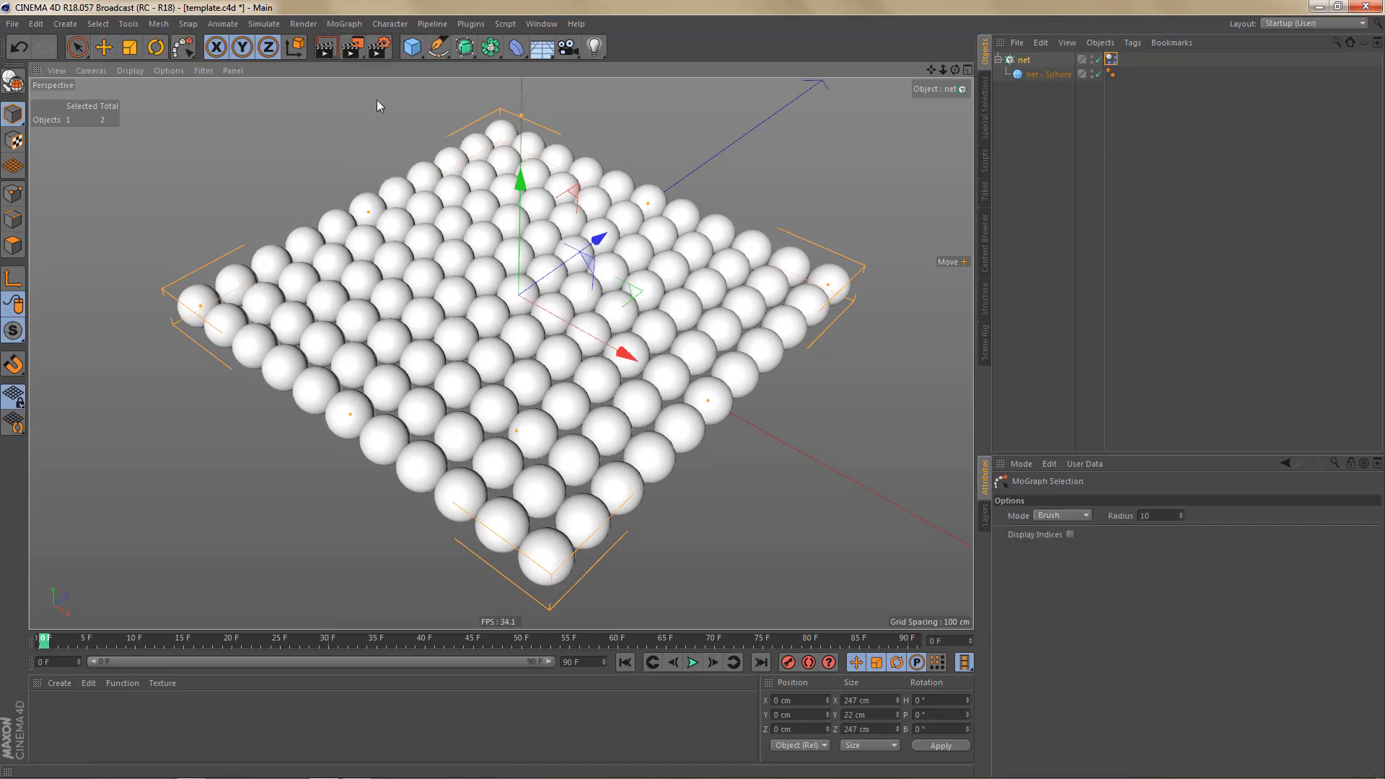
pyautogui.press('F2')
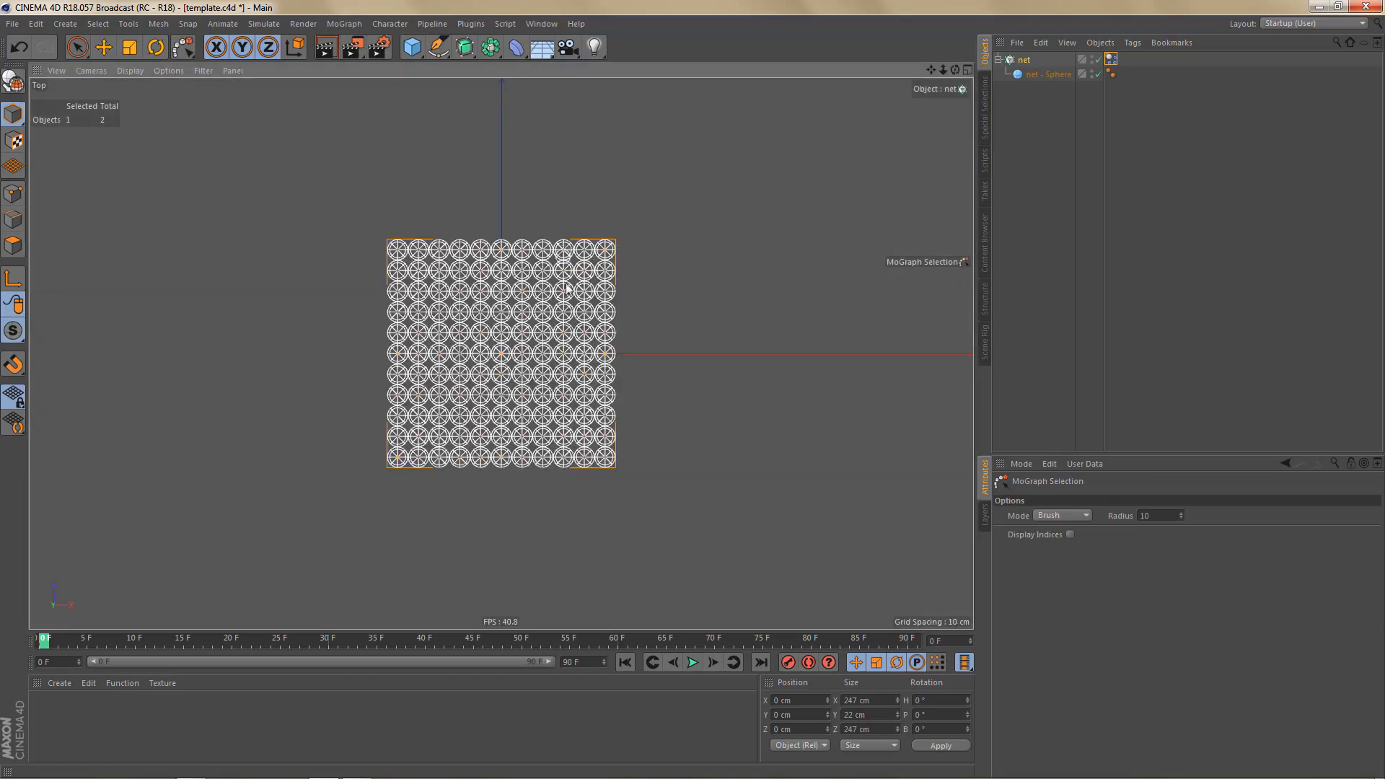
pyautogui.scroll(5, 620, 259)
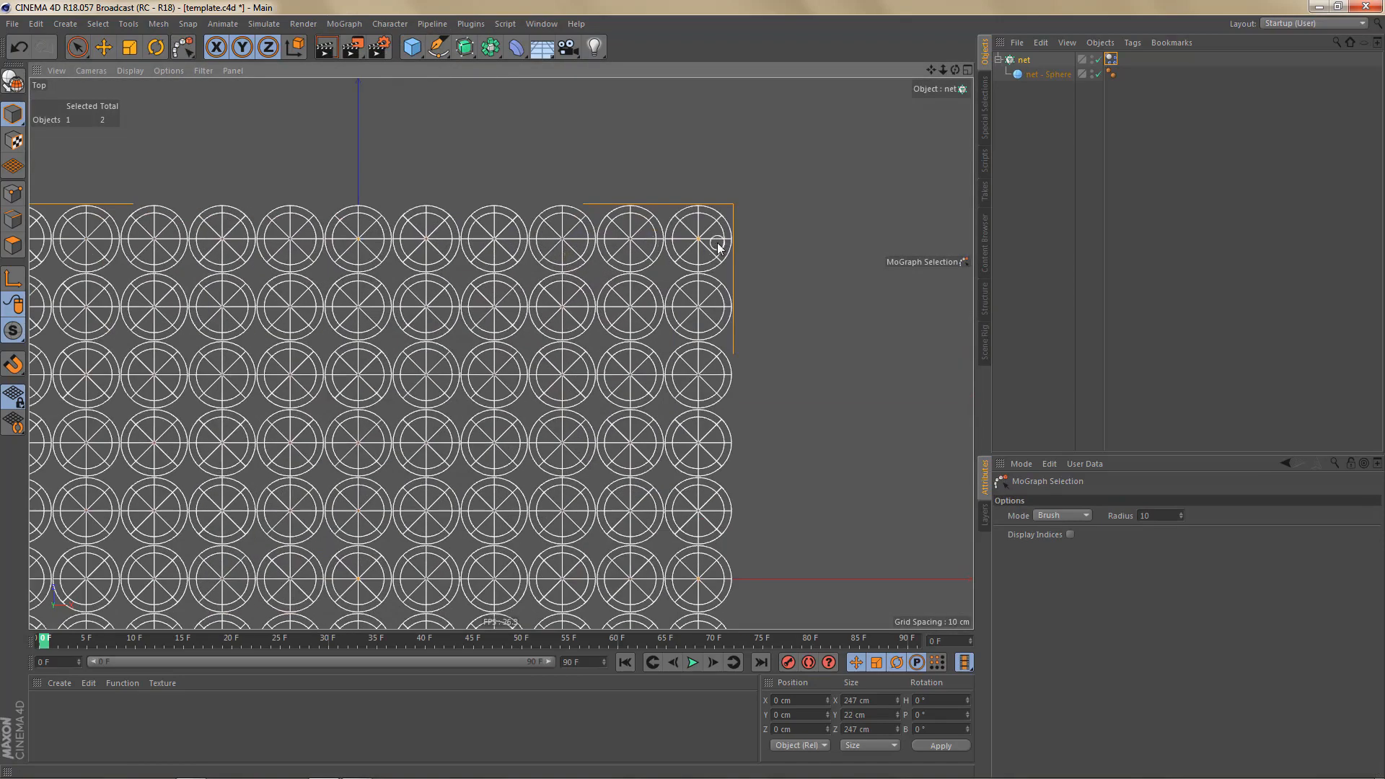
pyautogui.moveTo(761, 248); pyautogui.dragTo(766, 247, button='middle')
pyautogui.scroll(-3, 750, 267)
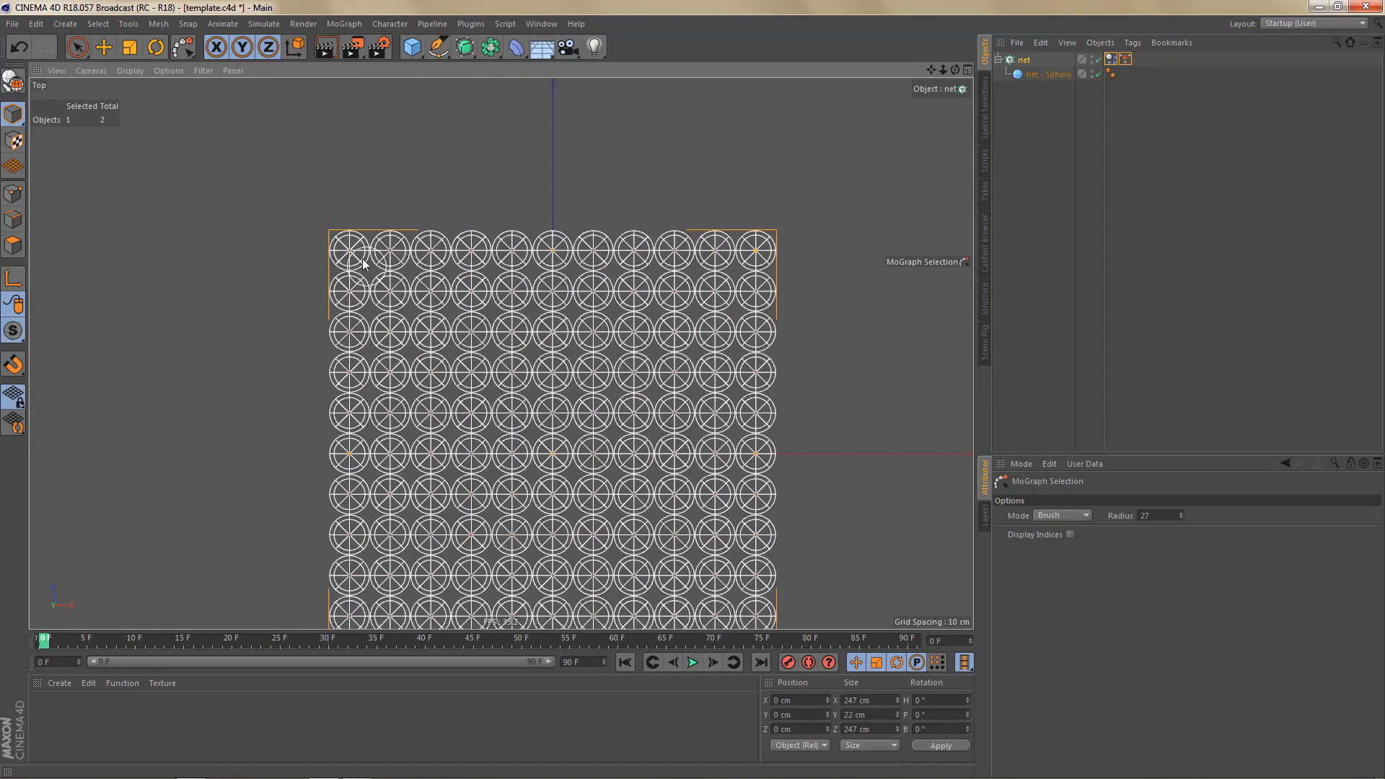
pyautogui.keyDown('alt'); pyautogui.moveTo(609, 444); pyautogui.dragTo(643, 245, button='middle'); pyautogui.keyUp('alt')
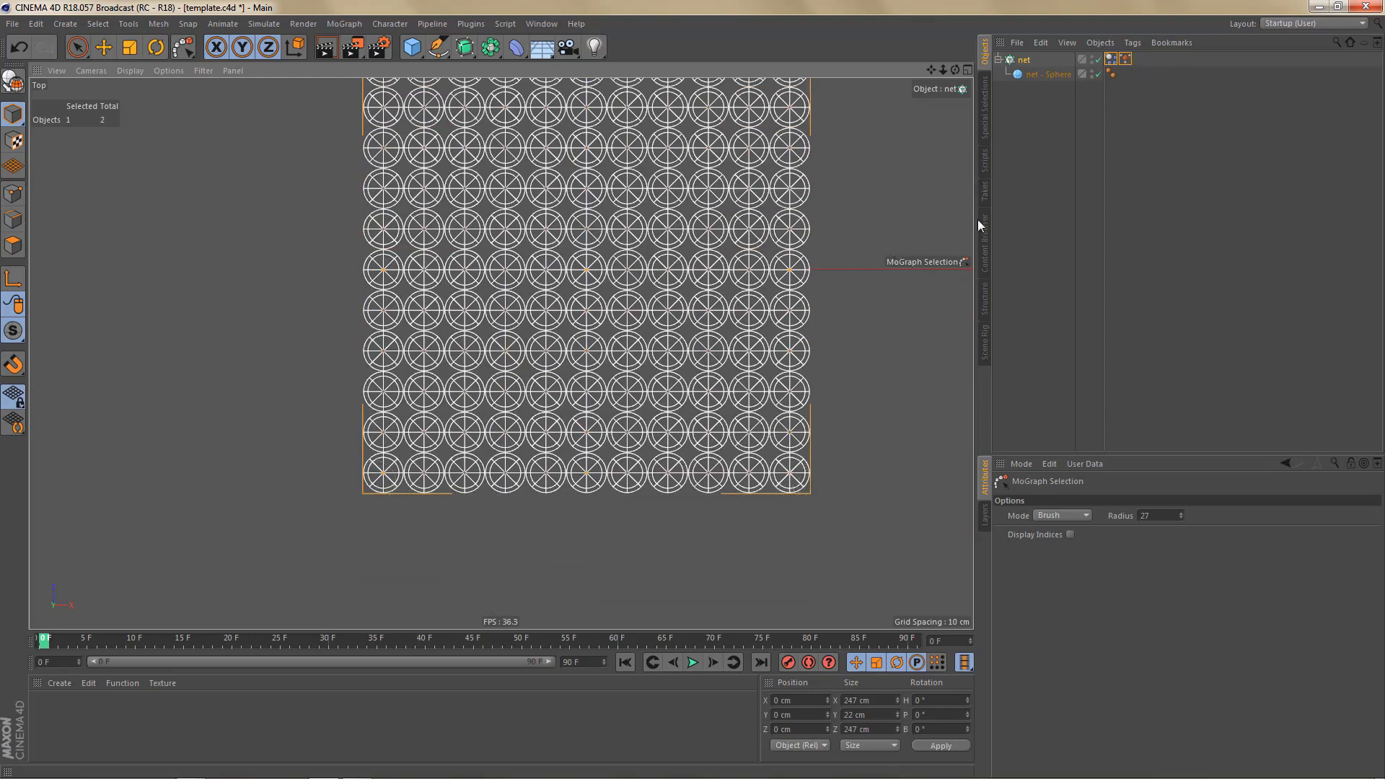
pyautogui.press('F1')
pyautogui.keyDown('alt'); pyautogui.moveTo(634, 393); pyautogui.dragTo(610, 357); pyautogui.keyUp('alt')
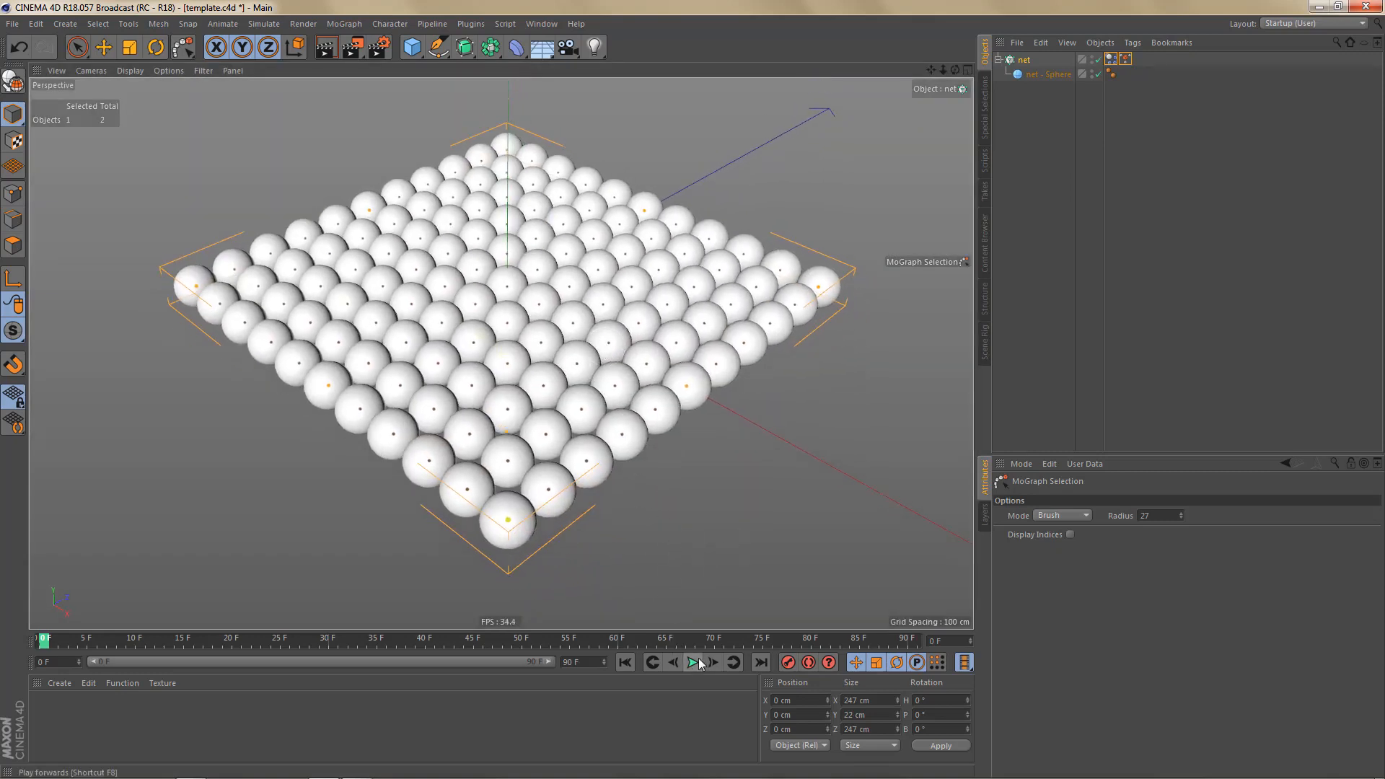
# - Play the net's simulation with the new clone selection, stop it and return to frame 0
pyautogui.click(693, 663)
pyautogui.click(694, 662)
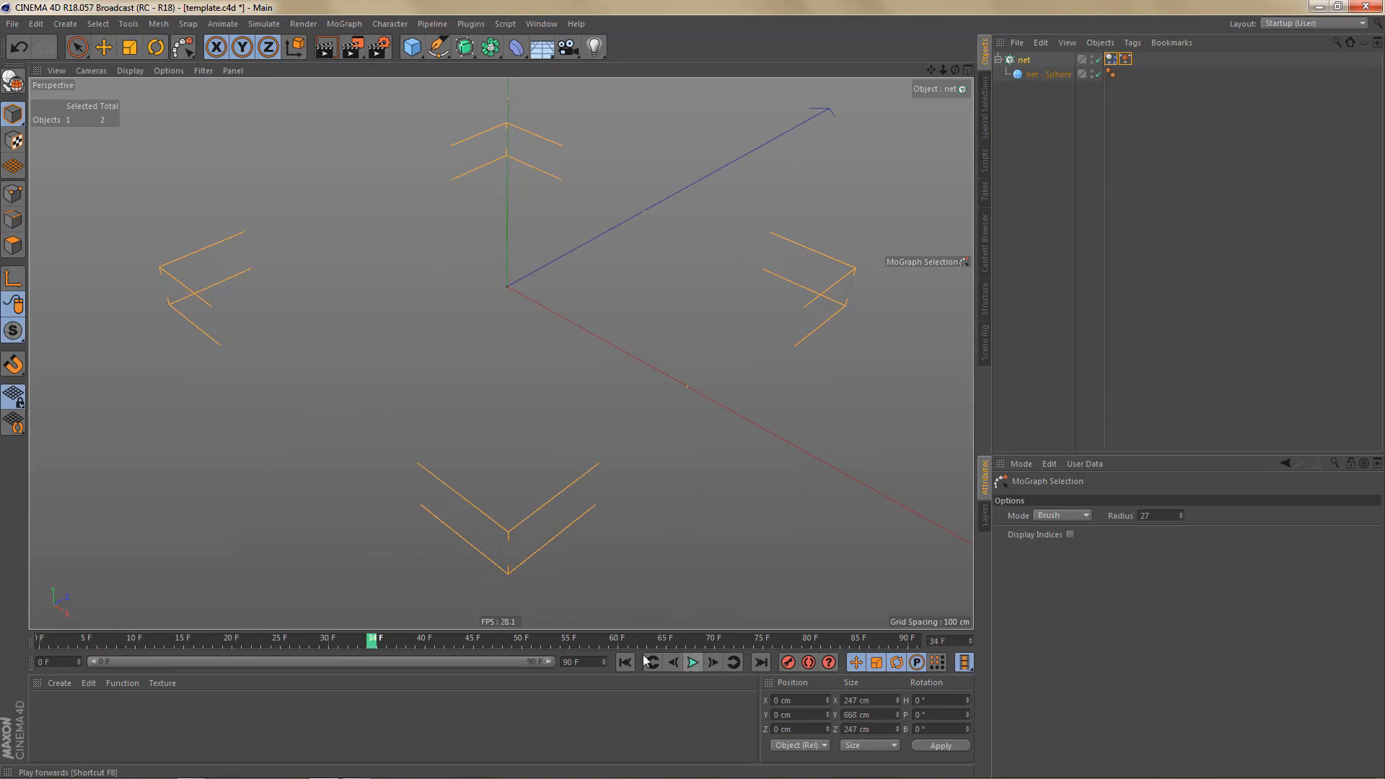
pyautogui.click(622, 664)
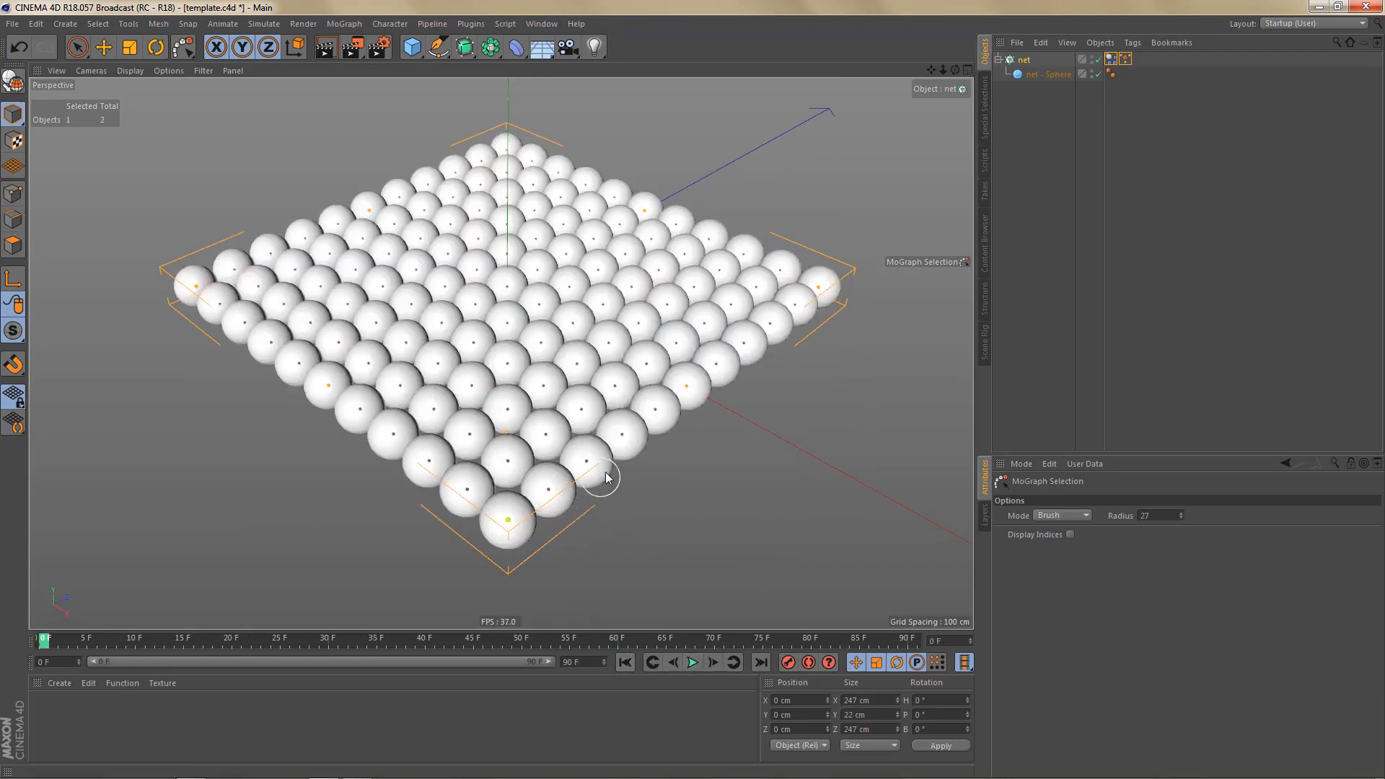
# - Invert the net's MoGraph selection and test the simulation once from the first frame
pyautogui.click(1126, 59)
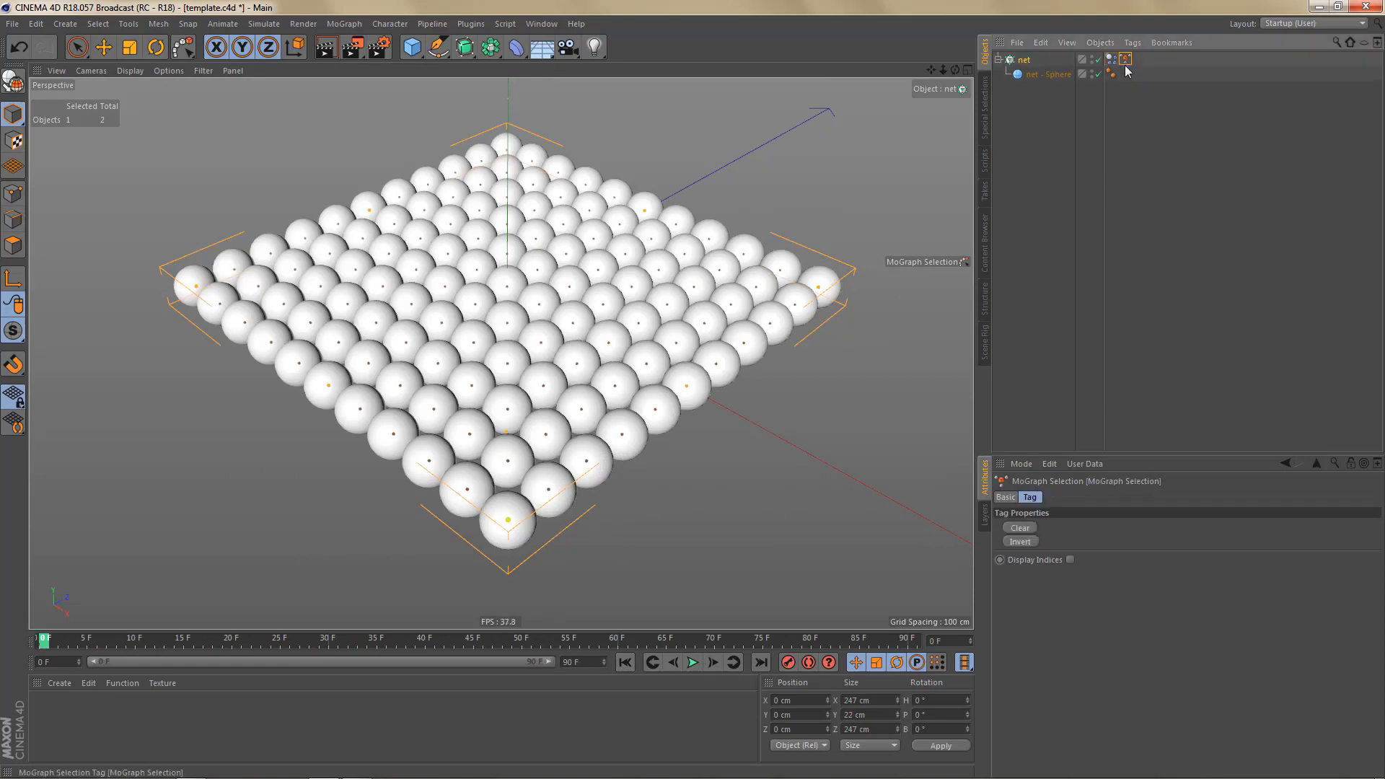
pyautogui.click(1021, 541)
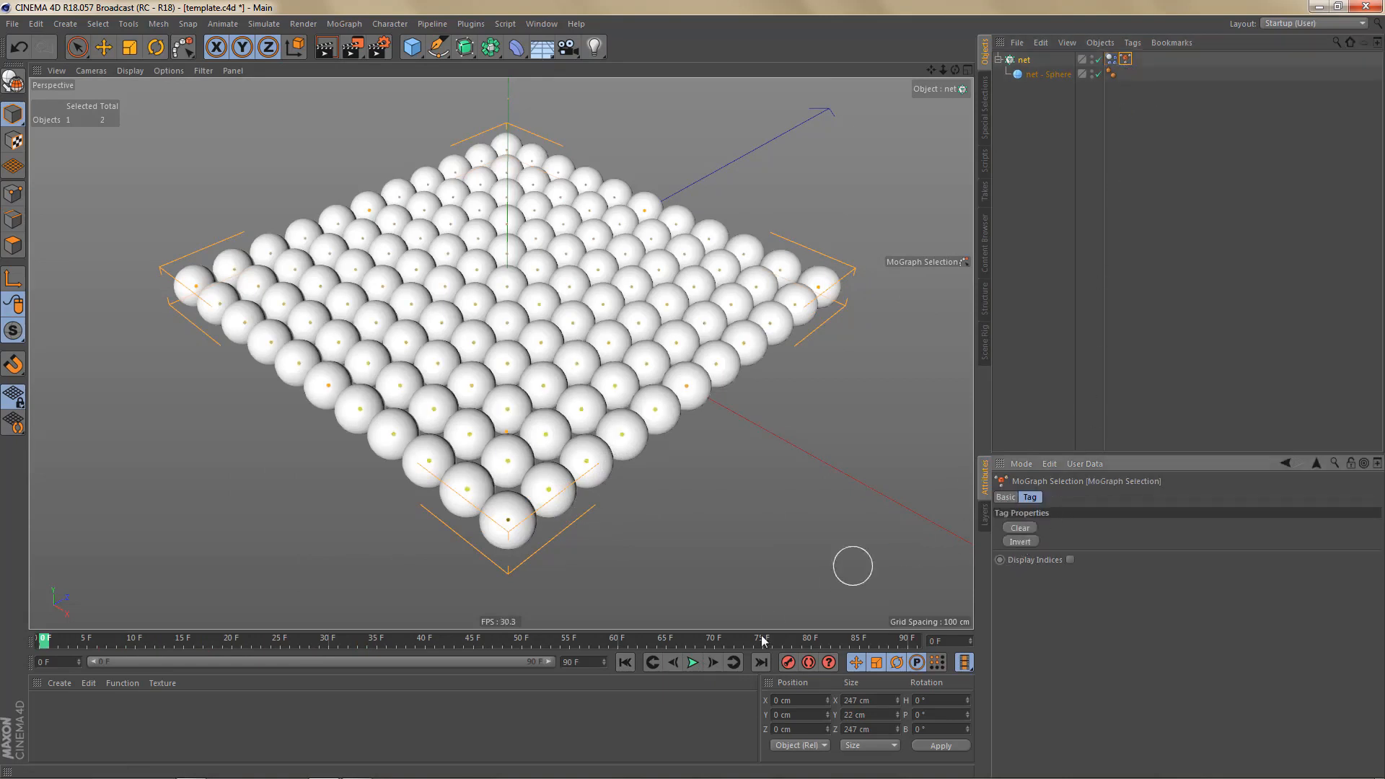
pyautogui.click(692, 663)
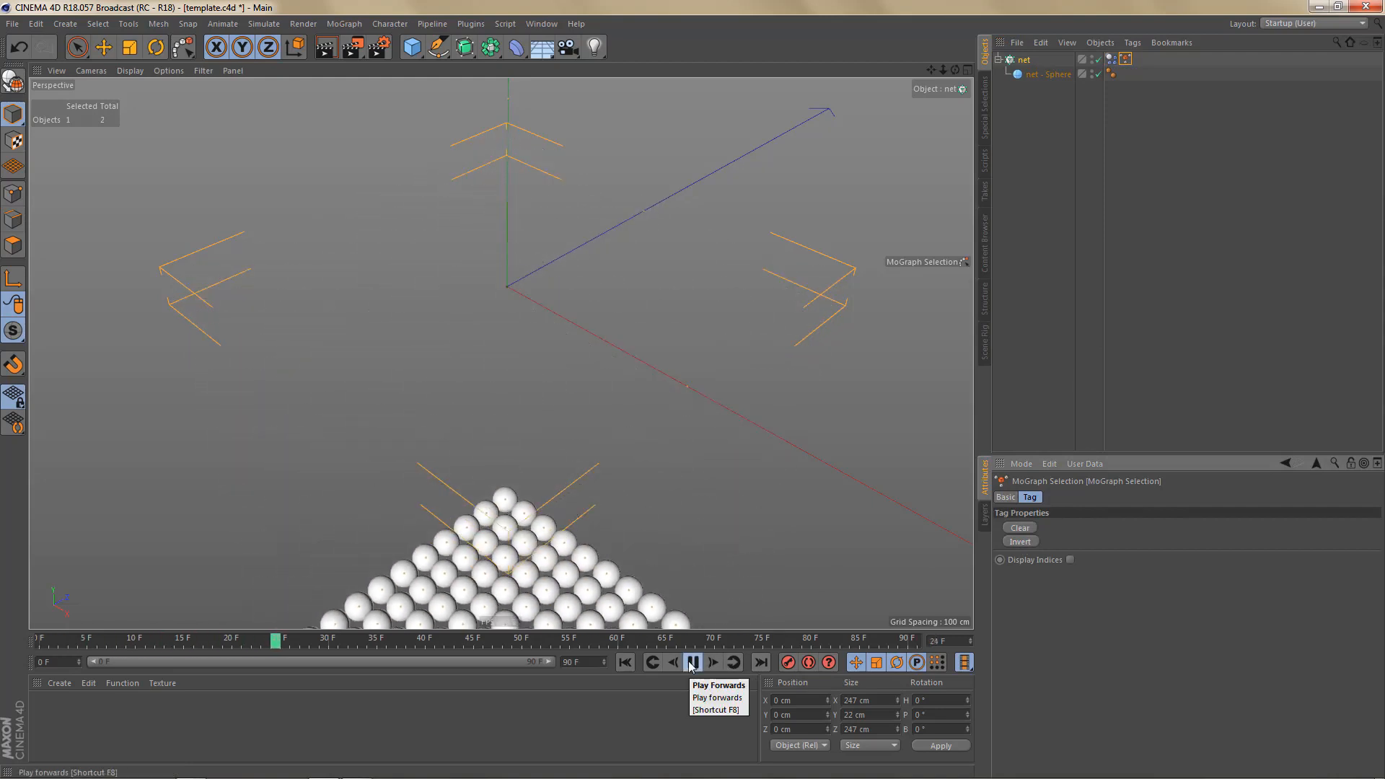
pyautogui.click(692, 663)
pyautogui.click(627, 663)
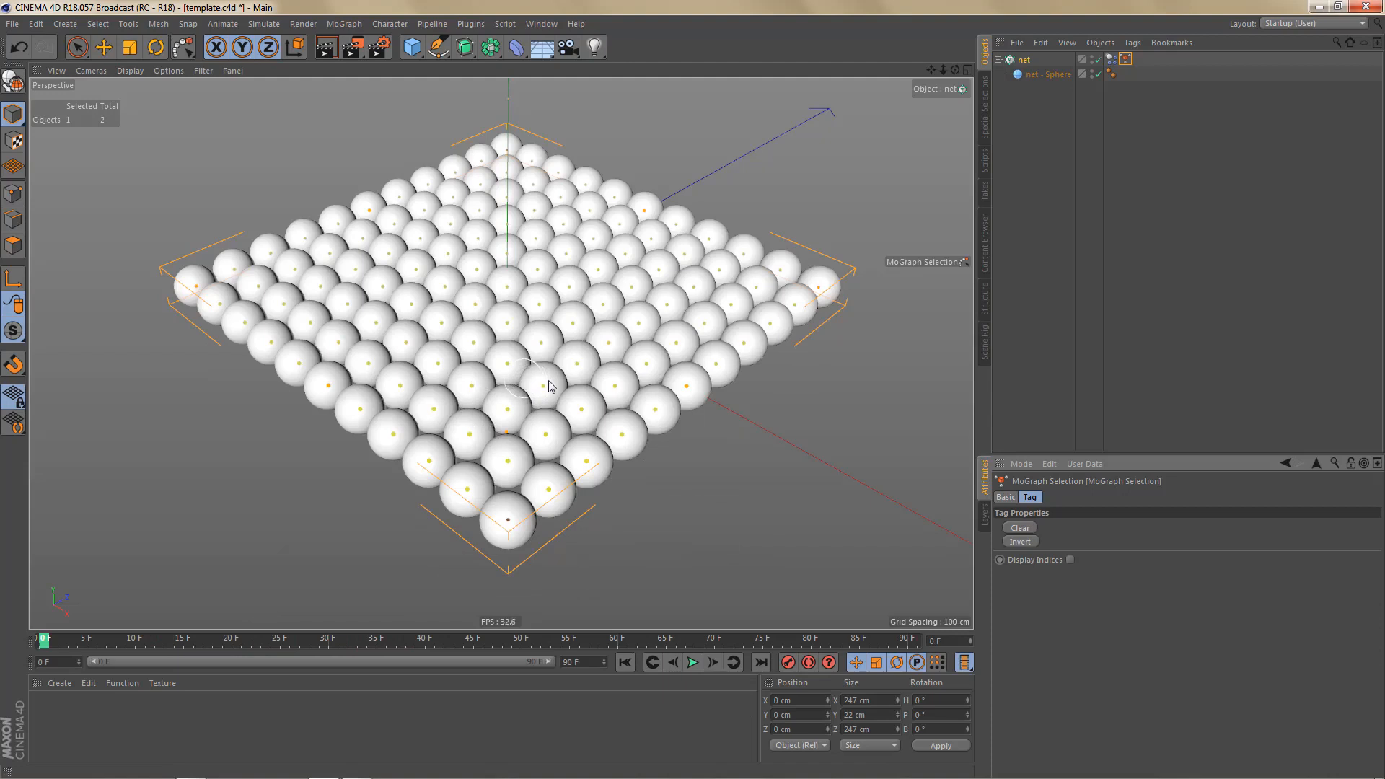
# - Set Soft Body to Made of Clones in the net's dynamics tag, and preview the simulation before returning to frame 0
pyautogui.click(1112, 60)
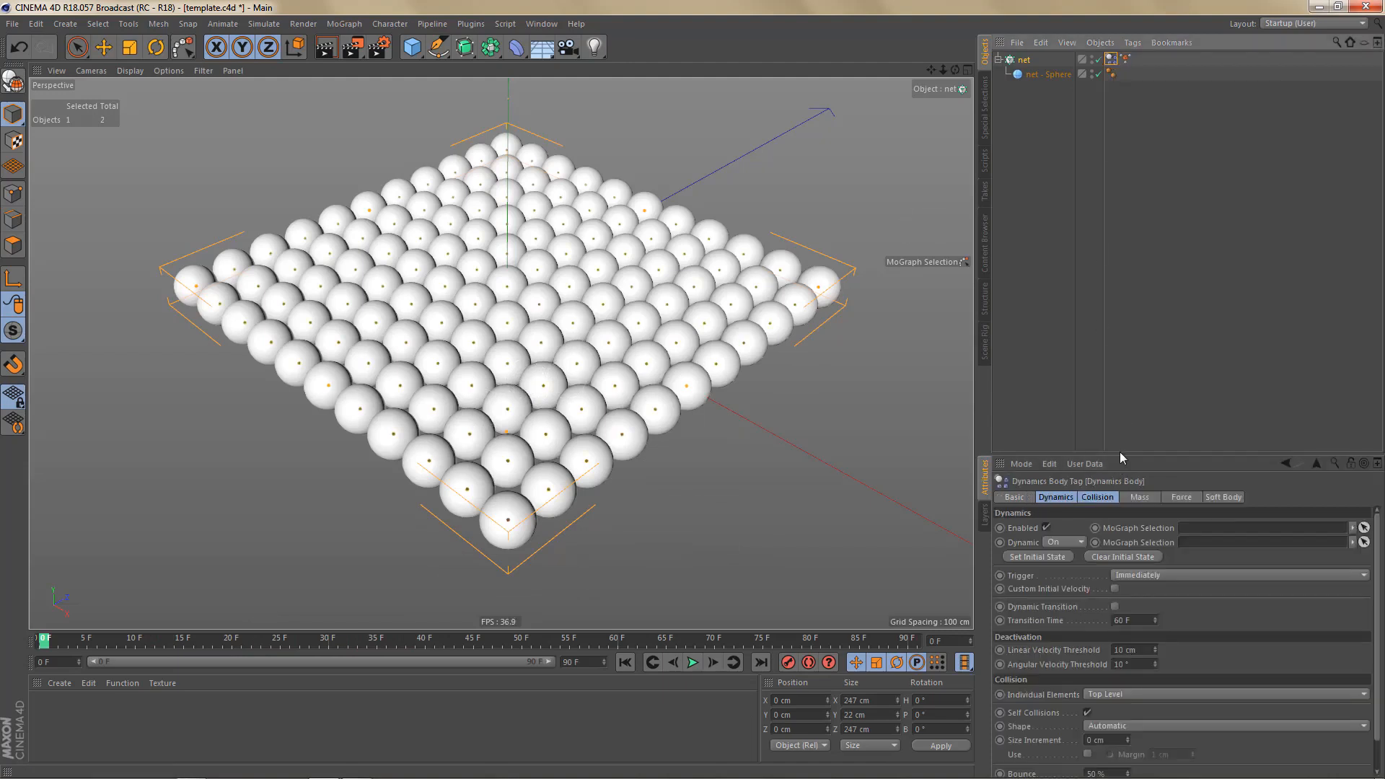
pyautogui.moveTo(1118, 457); pyautogui.dragTo(1108, 280)
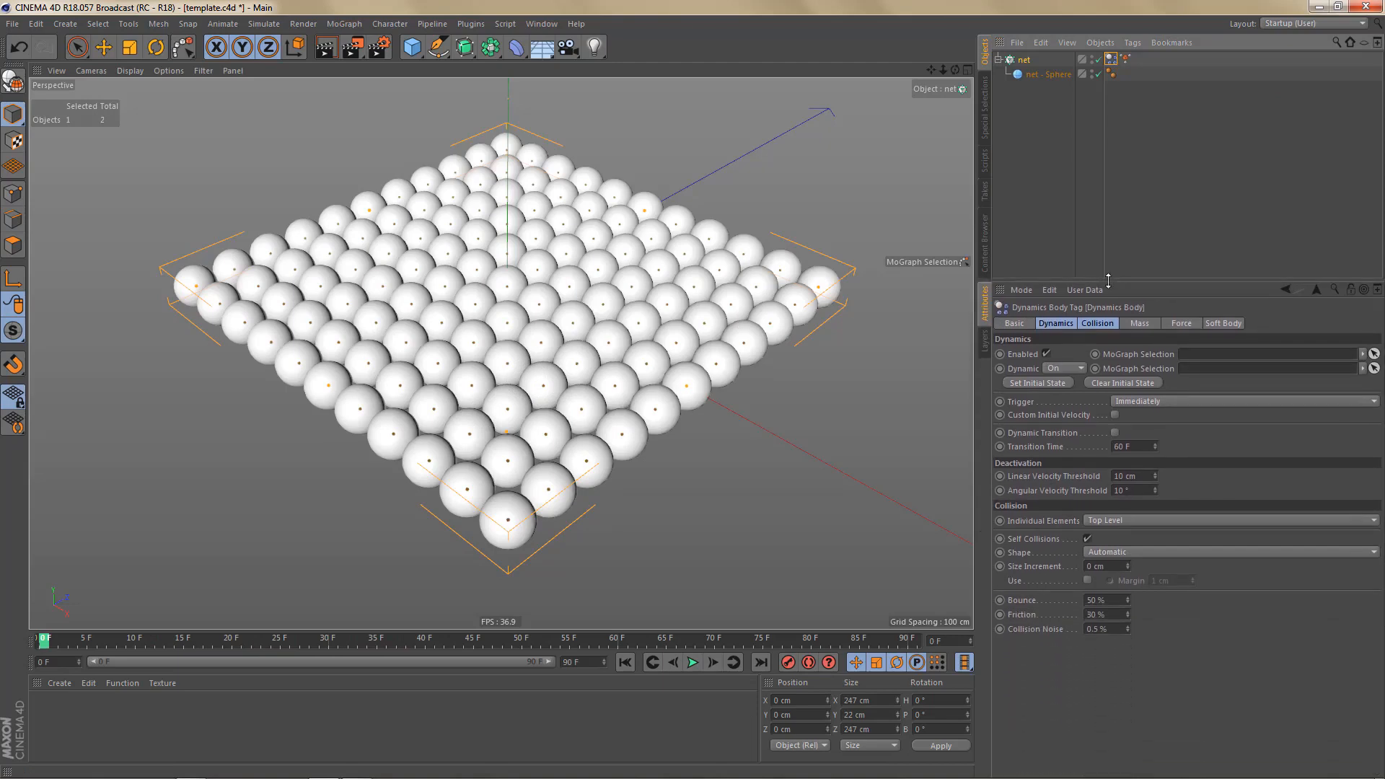
pyautogui.click(1221, 325)
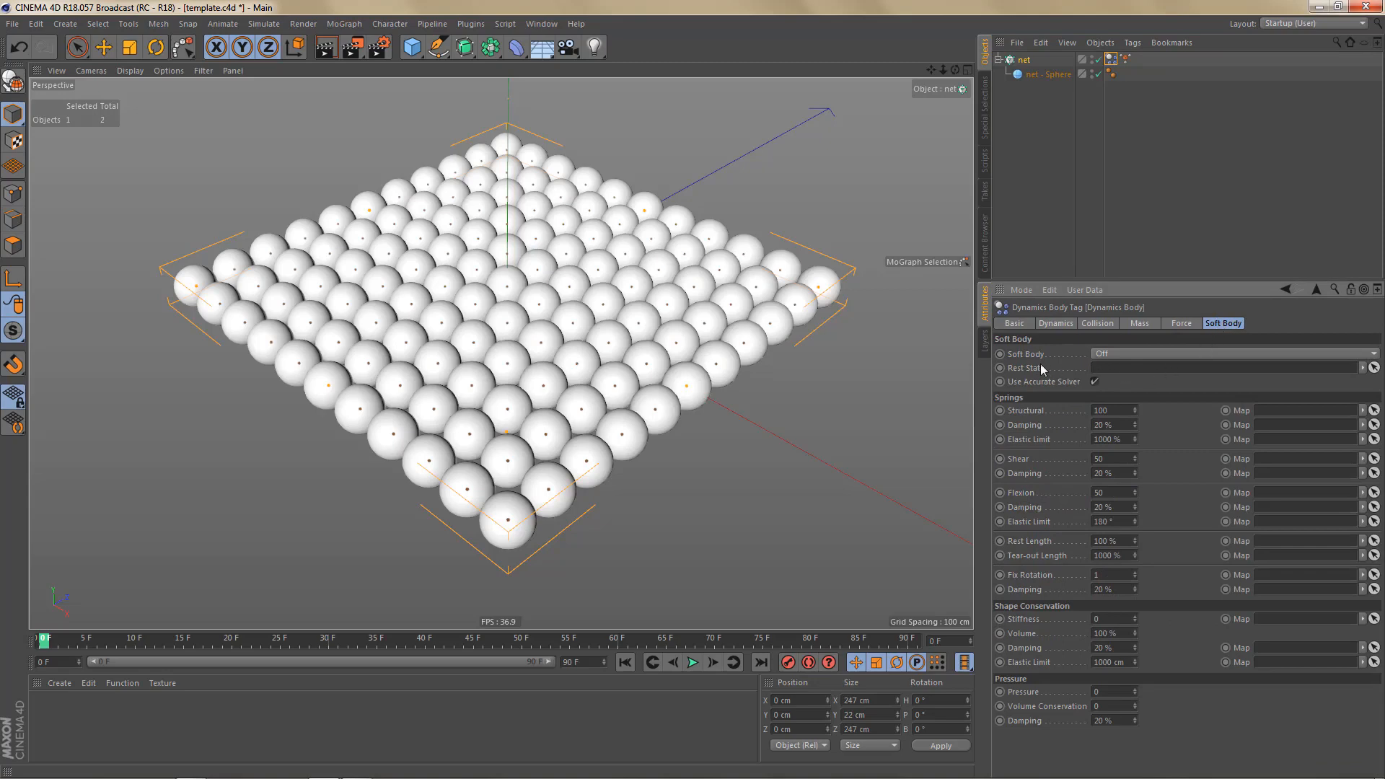
pyautogui.click(1137, 356)
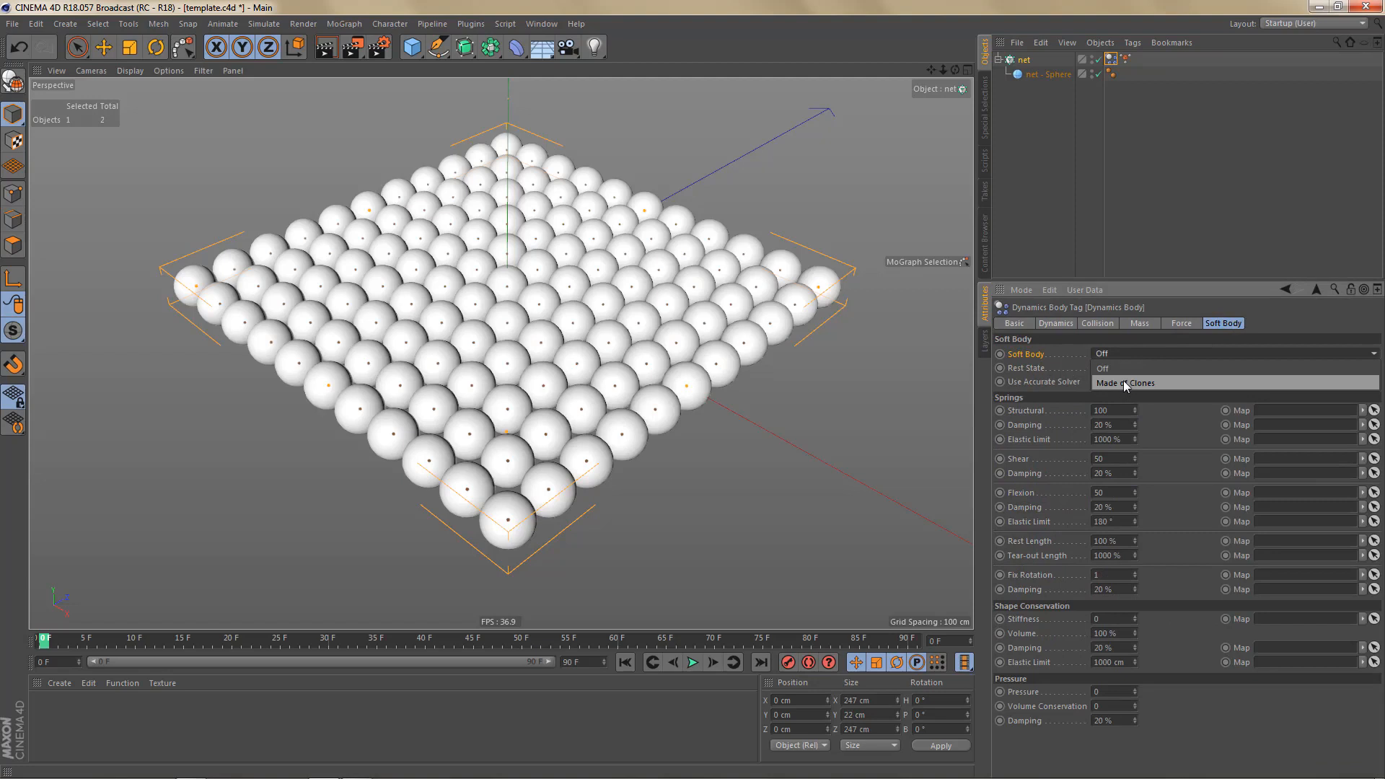
pyautogui.click(1150, 385)
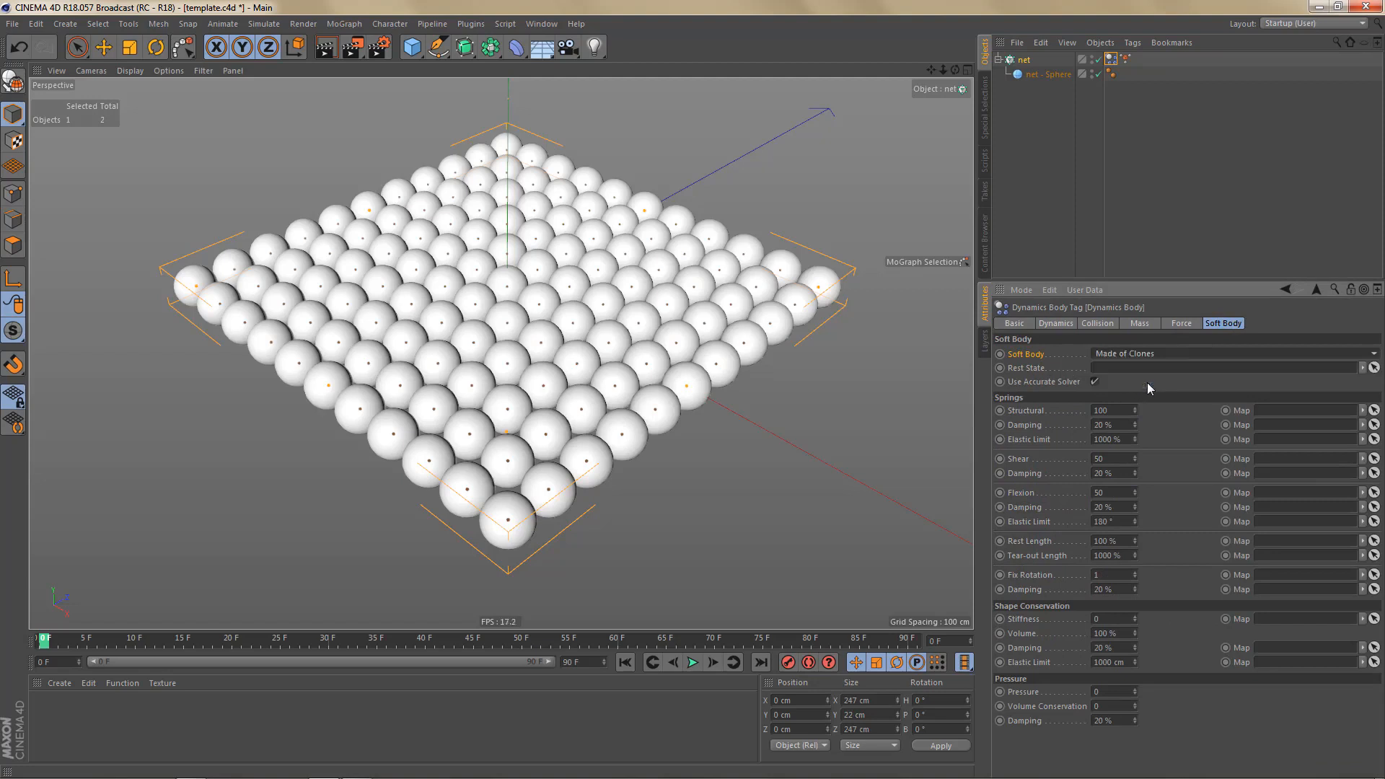
pyautogui.click(691, 664)
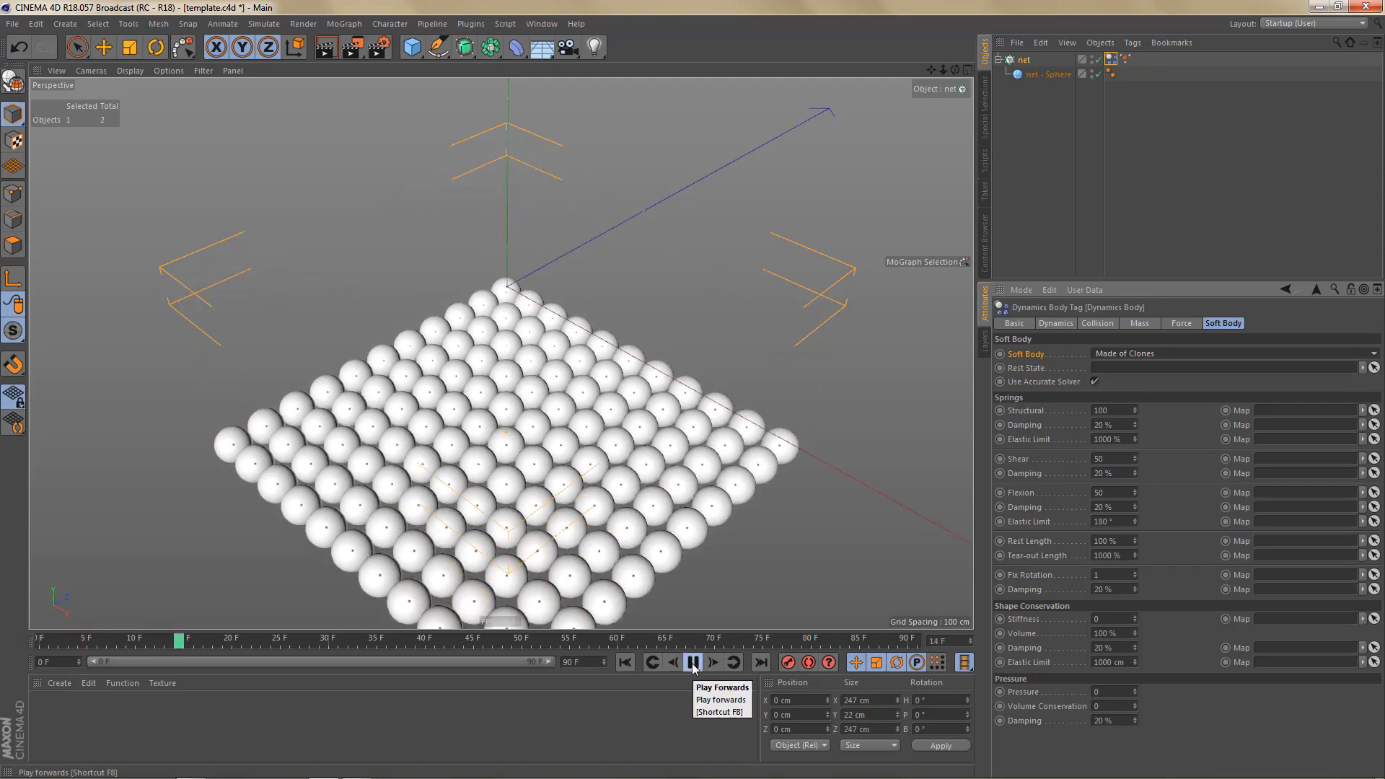
pyautogui.click(625, 662)
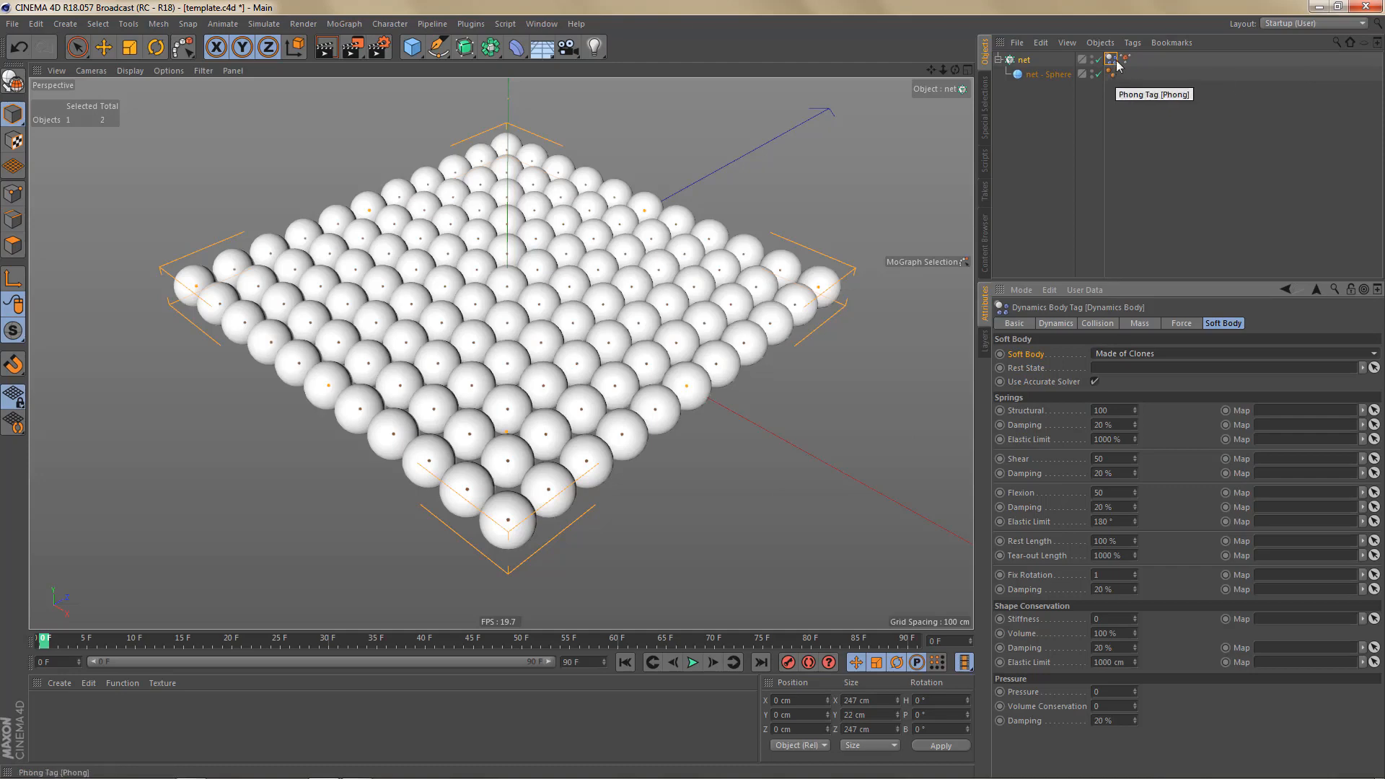
# - Assign the MoGraph selection tag to the Dynamic option's selection in the net's dynamics tag and play the simulation briefly
pyautogui.click(1065, 323)
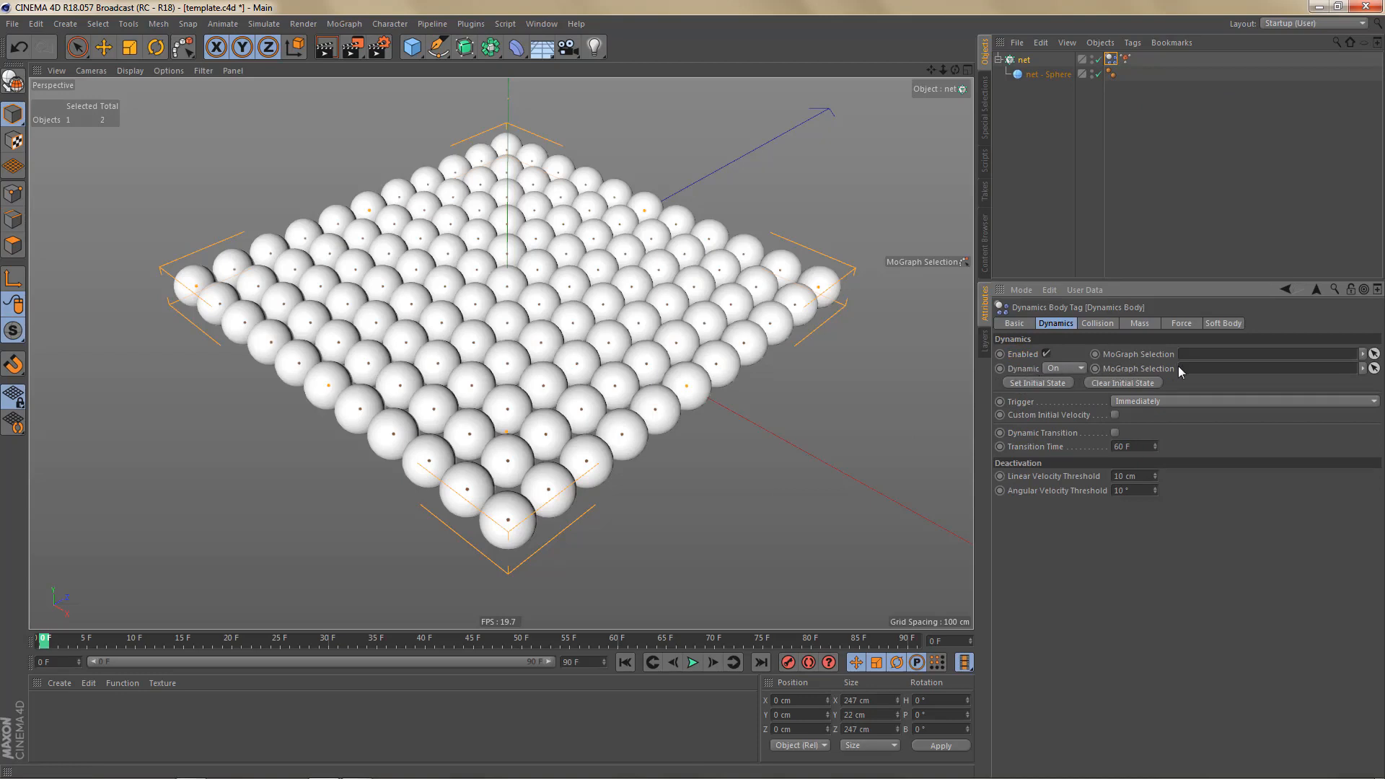
pyautogui.moveTo(1126, 59); pyautogui.dragTo(1201, 371)
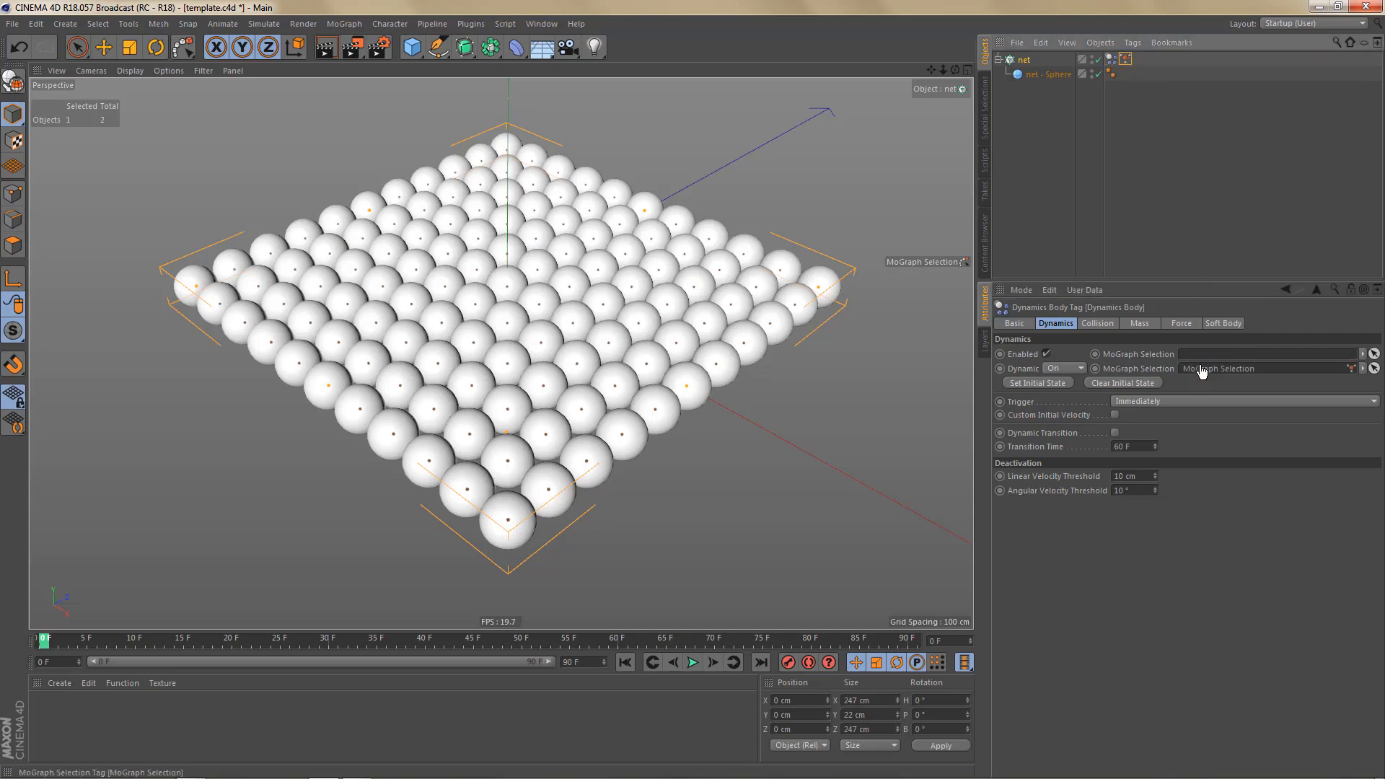
pyautogui.click(693, 663)
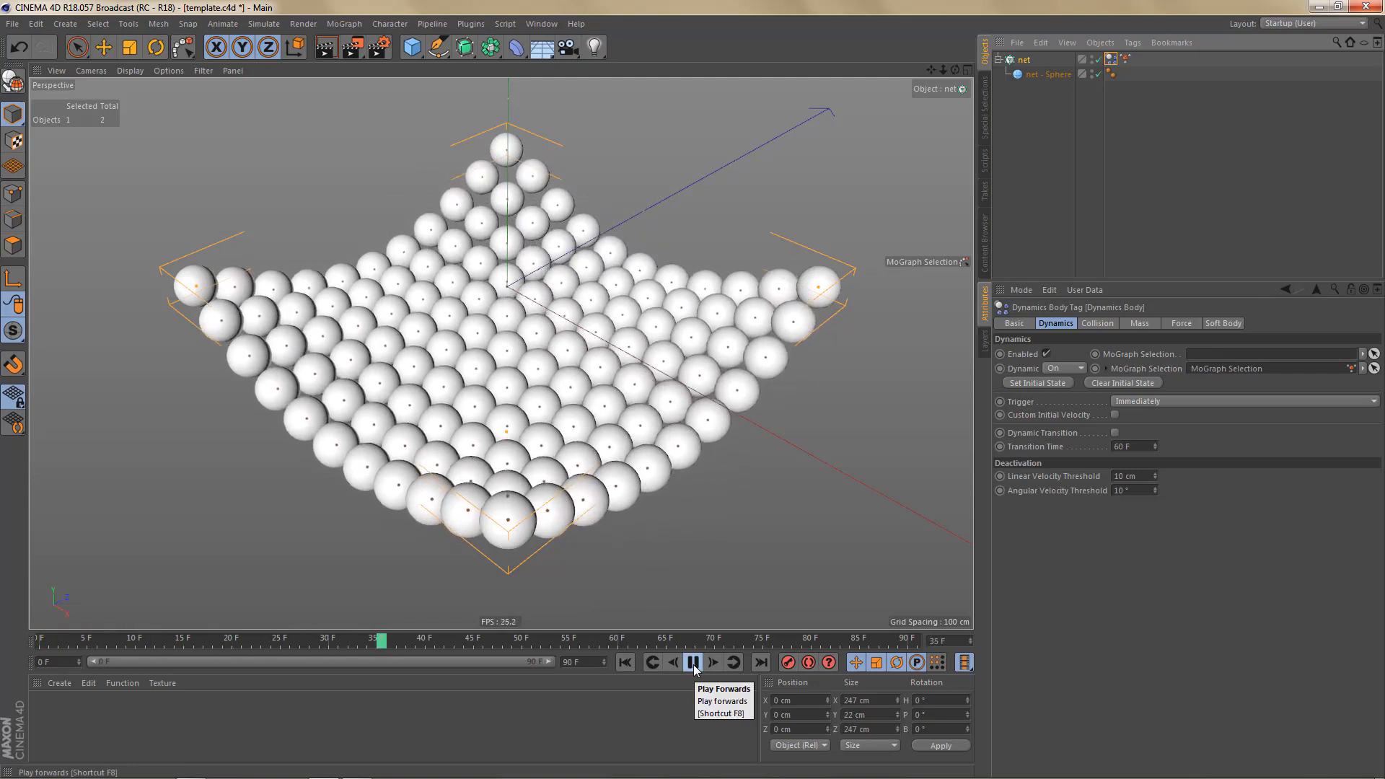
pyautogui.click(694, 665)
# - Add a sphere primitive at the centre of the net
pyautogui.keyDown('alt'); pyautogui.moveTo(559, 459); pyautogui.dragTo(569, 471, button='middle'); pyautogui.keyUp('alt')
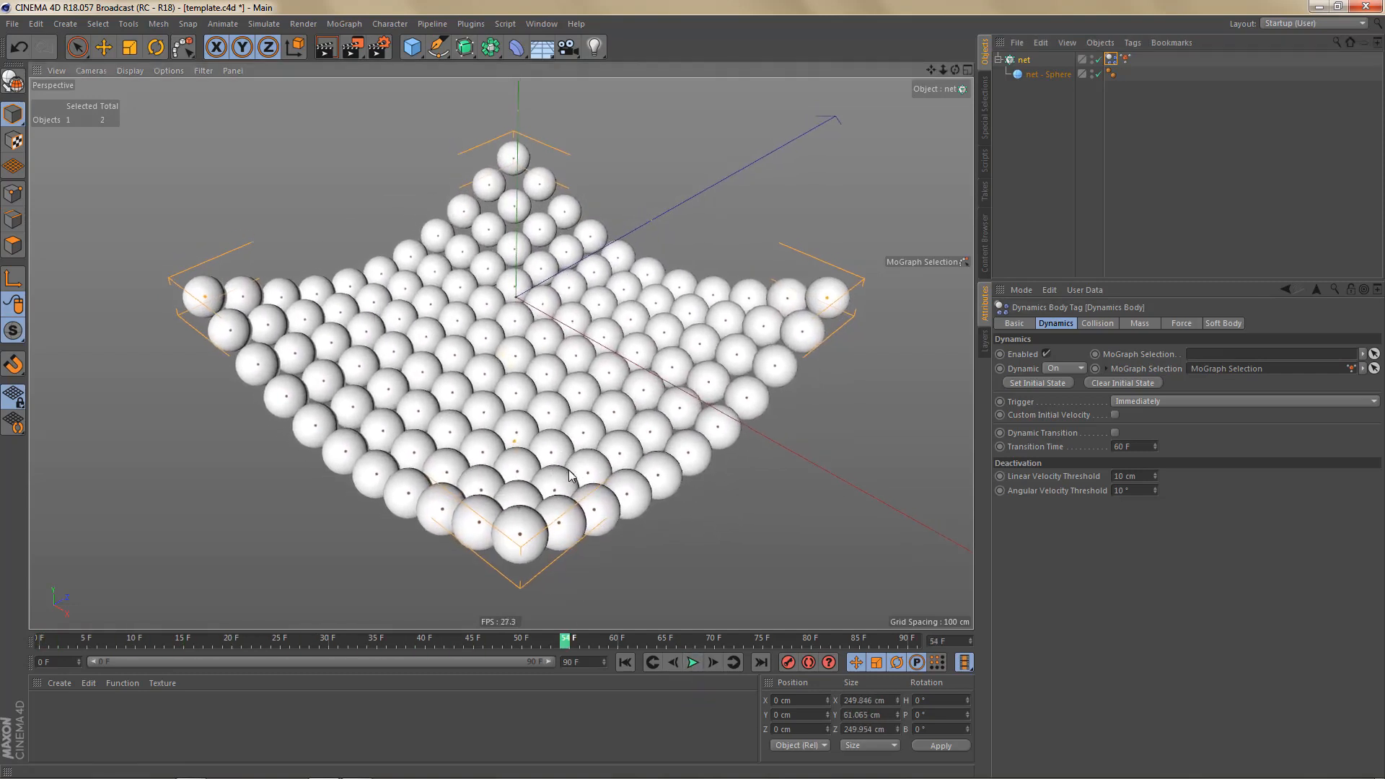
pyautogui.moveTo(570, 475)
pyautogui.keyDown('alt'); pyautogui.mouseDown()
pyautogui.moveTo(557, 480)
pyautogui.moveTo(587, 508)
pyautogui.moveTo(600, 435)
pyautogui.moveTo(578, 451)
pyautogui.moveTo(575, 487)
pyautogui.moveTo(566, 469)
pyautogui.mouseUp(); pyautogui.keyUp('alt')
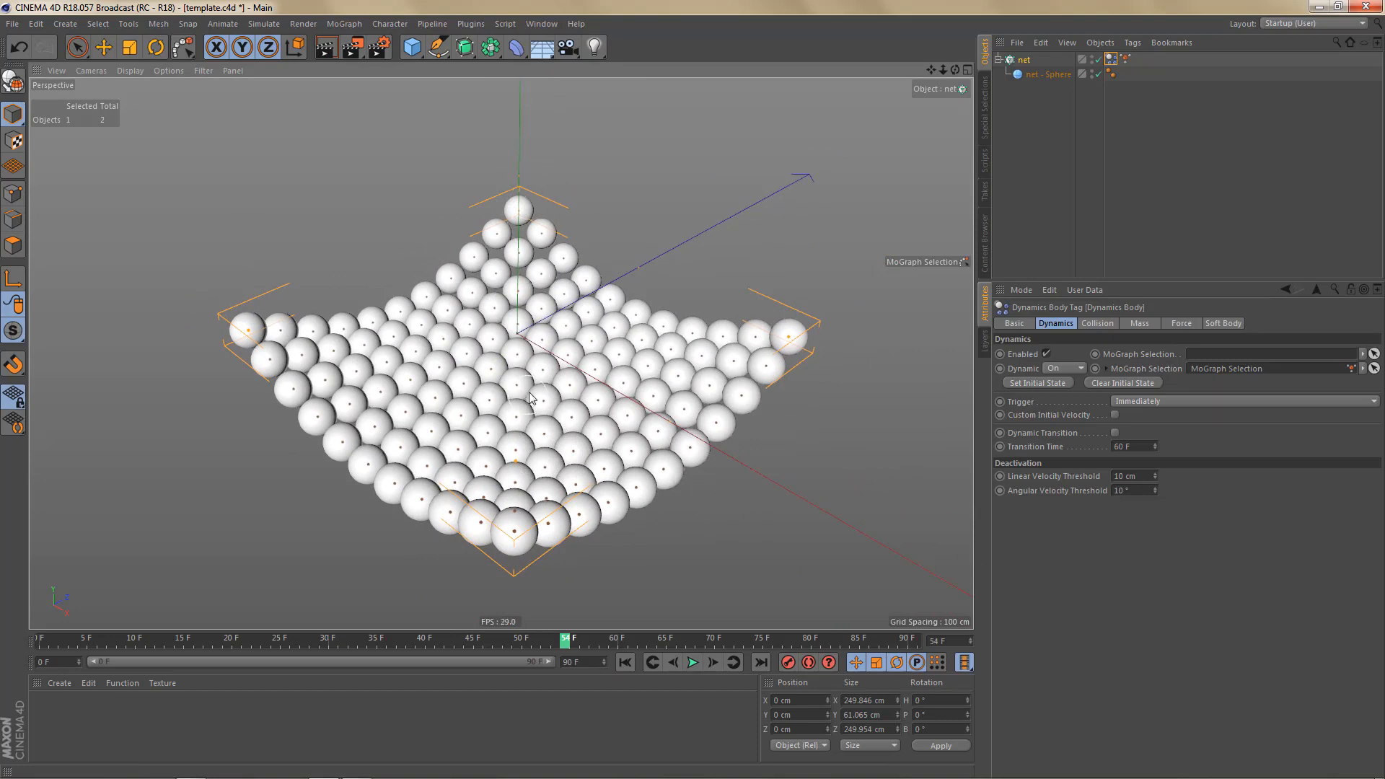
pyautogui.keyDown('alt'); pyautogui.moveTo(559, 439); pyautogui.dragTo(559, 440); pyautogui.keyUp('alt')
pyautogui.click(412, 47)
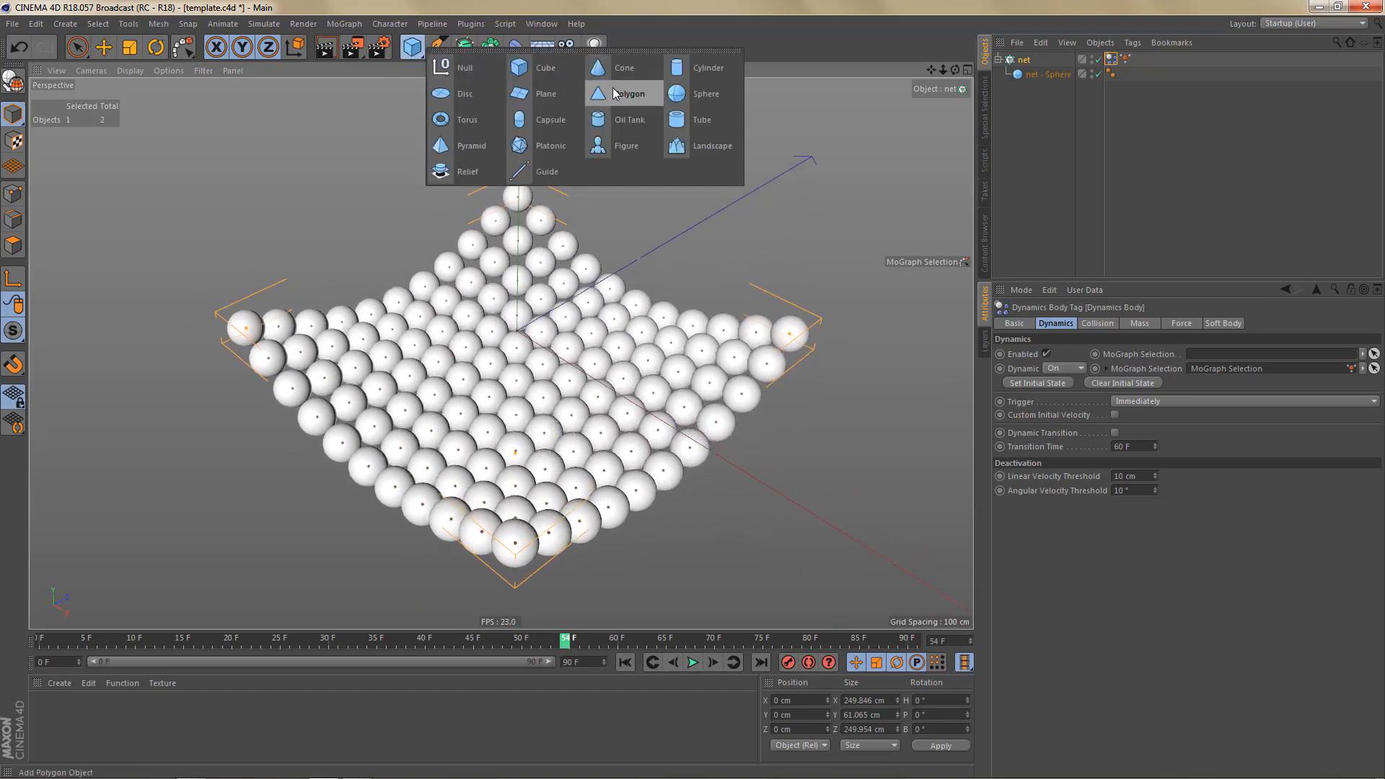
pyautogui.click(677, 95)
pyautogui.keyDown('alt'); pyautogui.moveTo(581, 338); pyautogui.dragTo(594, 357, button='middle'); pyautogui.keyUp('alt')
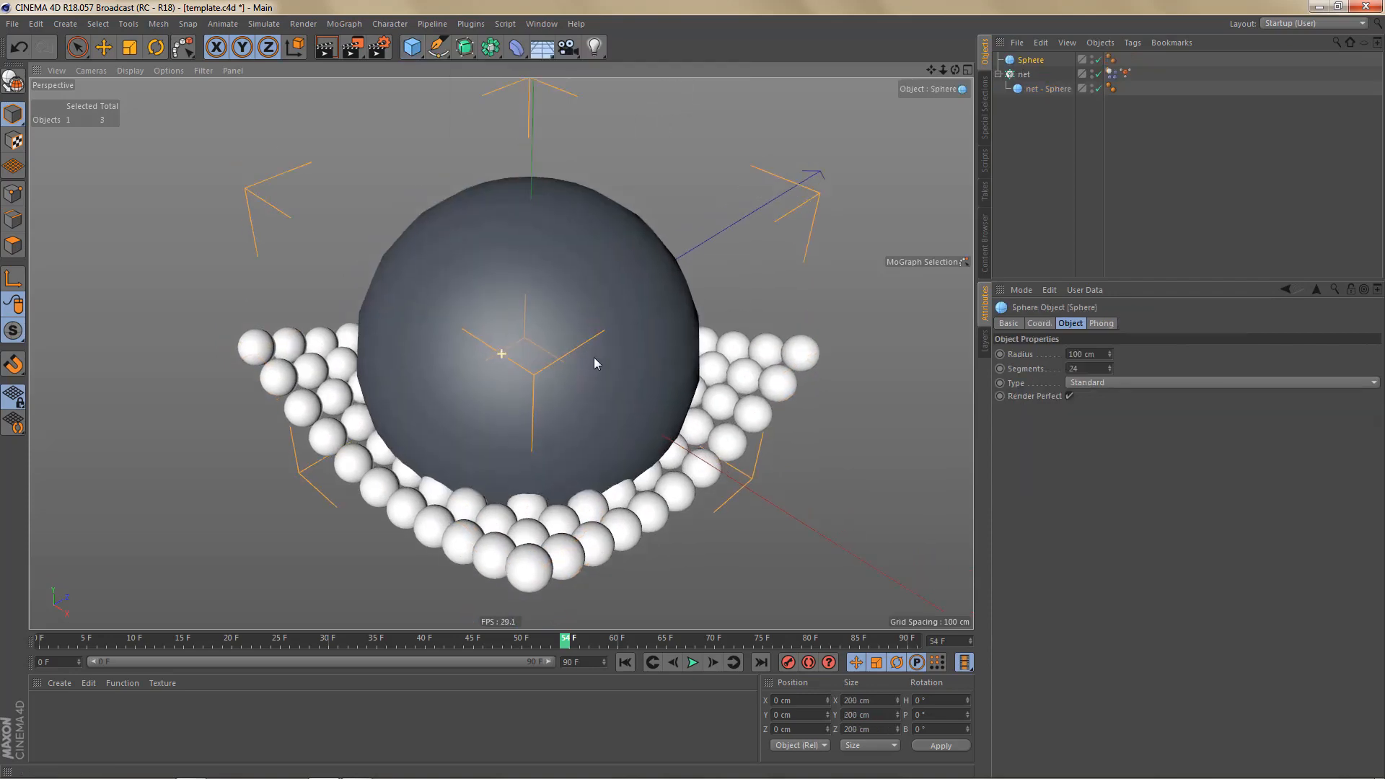
# - Scale the new sphere down to 80 cm across and raise it above the net to a Y position of about 244 cm
pyautogui.press('e')
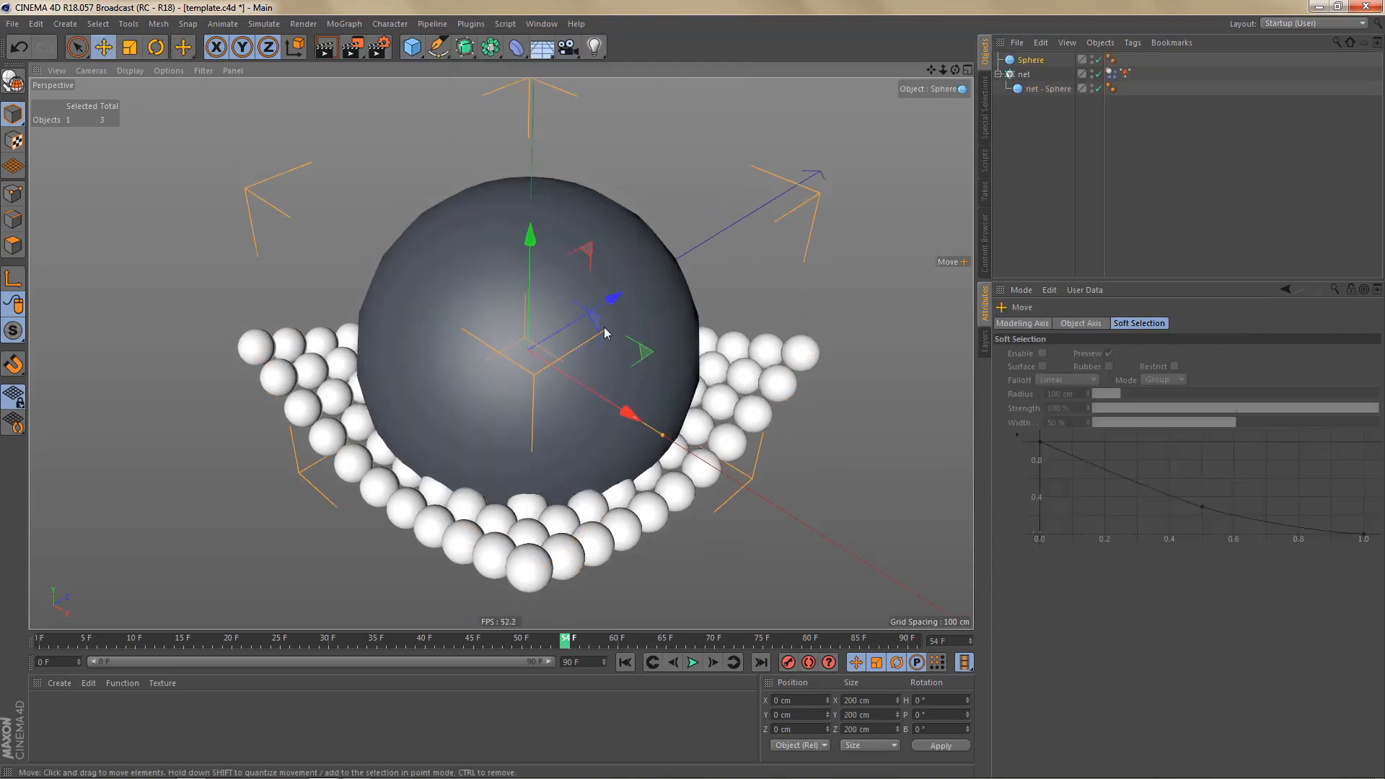
pyautogui.press('t')
pyautogui.moveTo(647, 306); pyautogui.dragTo(447, 418)
pyautogui.press('e')
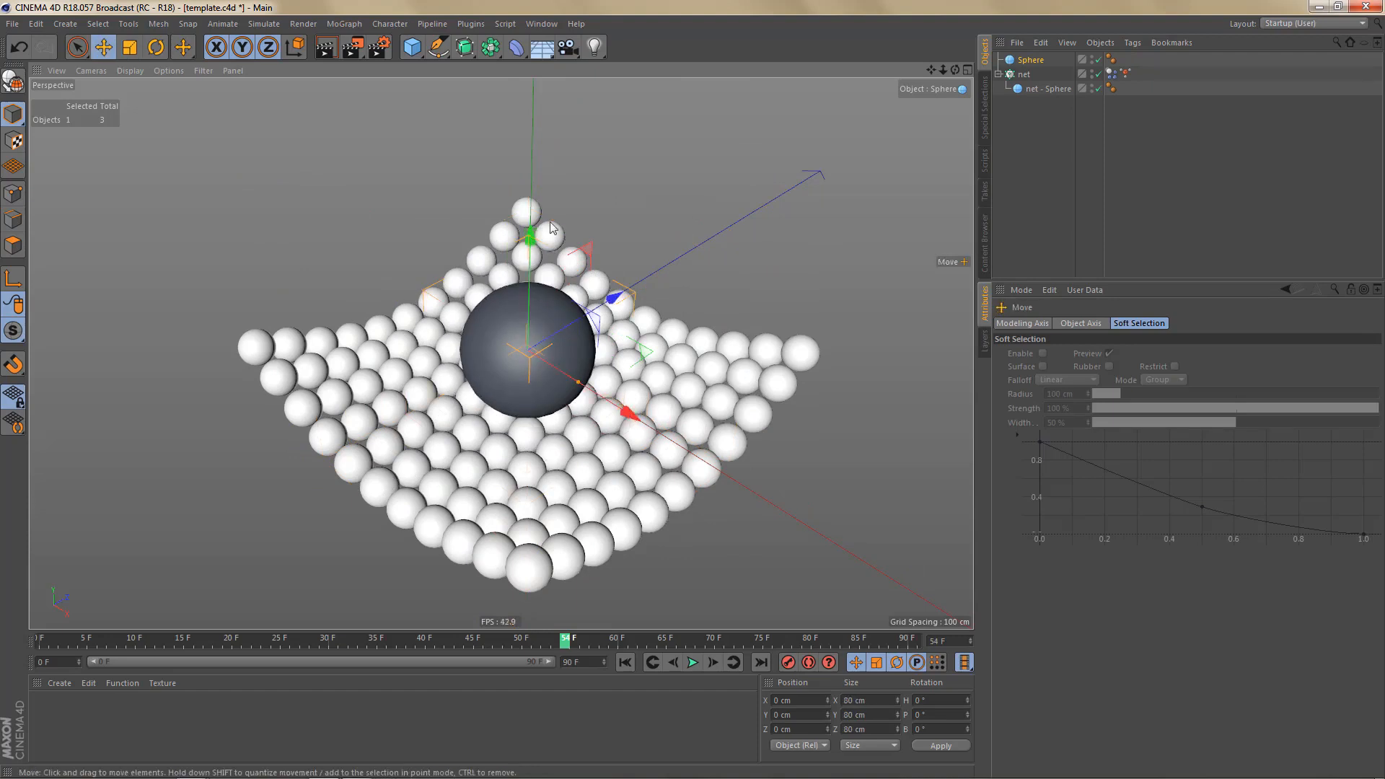
pyautogui.moveTo(535, 244); pyautogui.dragTo(531, 21)
# - Play the simulation with the sphere raised above the net and stop it
pyautogui.scroll(5, 514, 498)
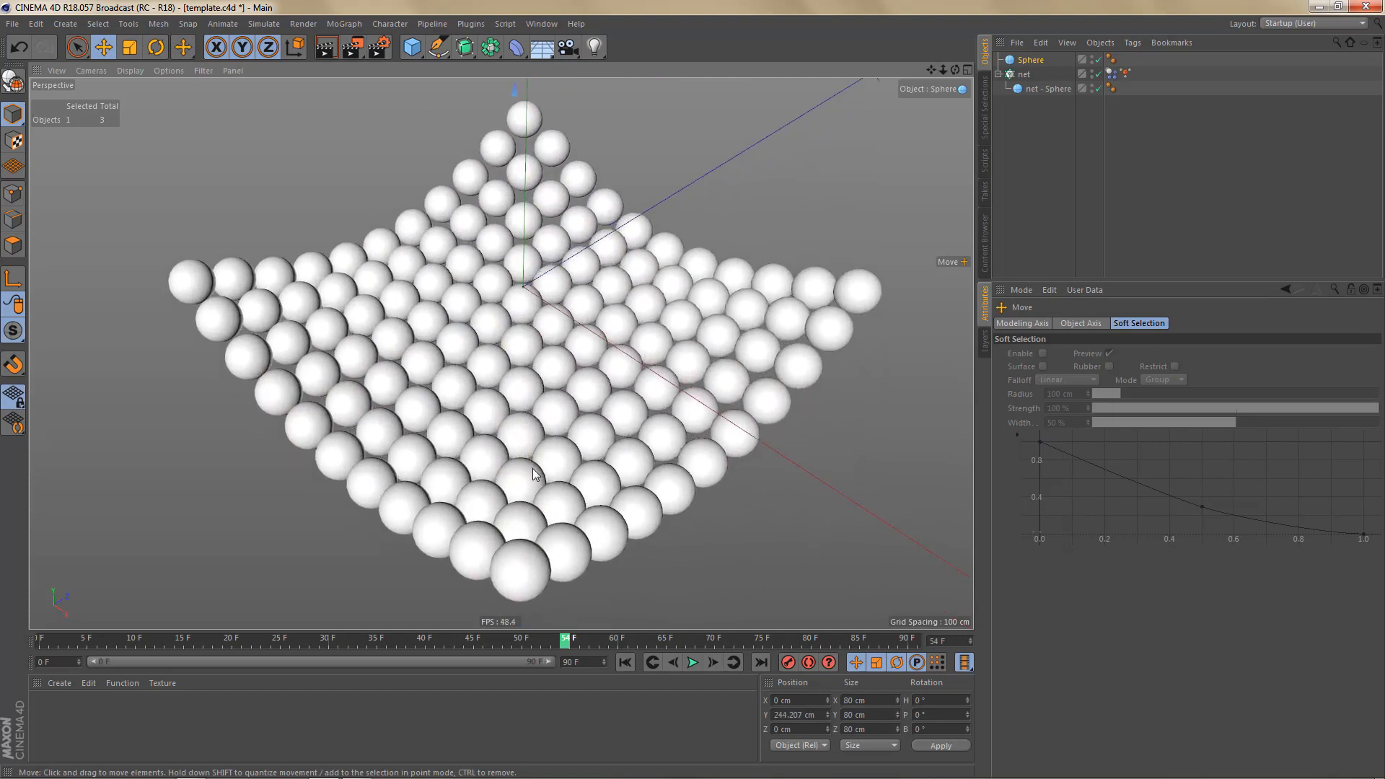
pyautogui.keyDown('alt'); pyautogui.moveTo(533, 469); pyautogui.dragTo(524, 465, button='middle'); pyautogui.keyUp('alt')
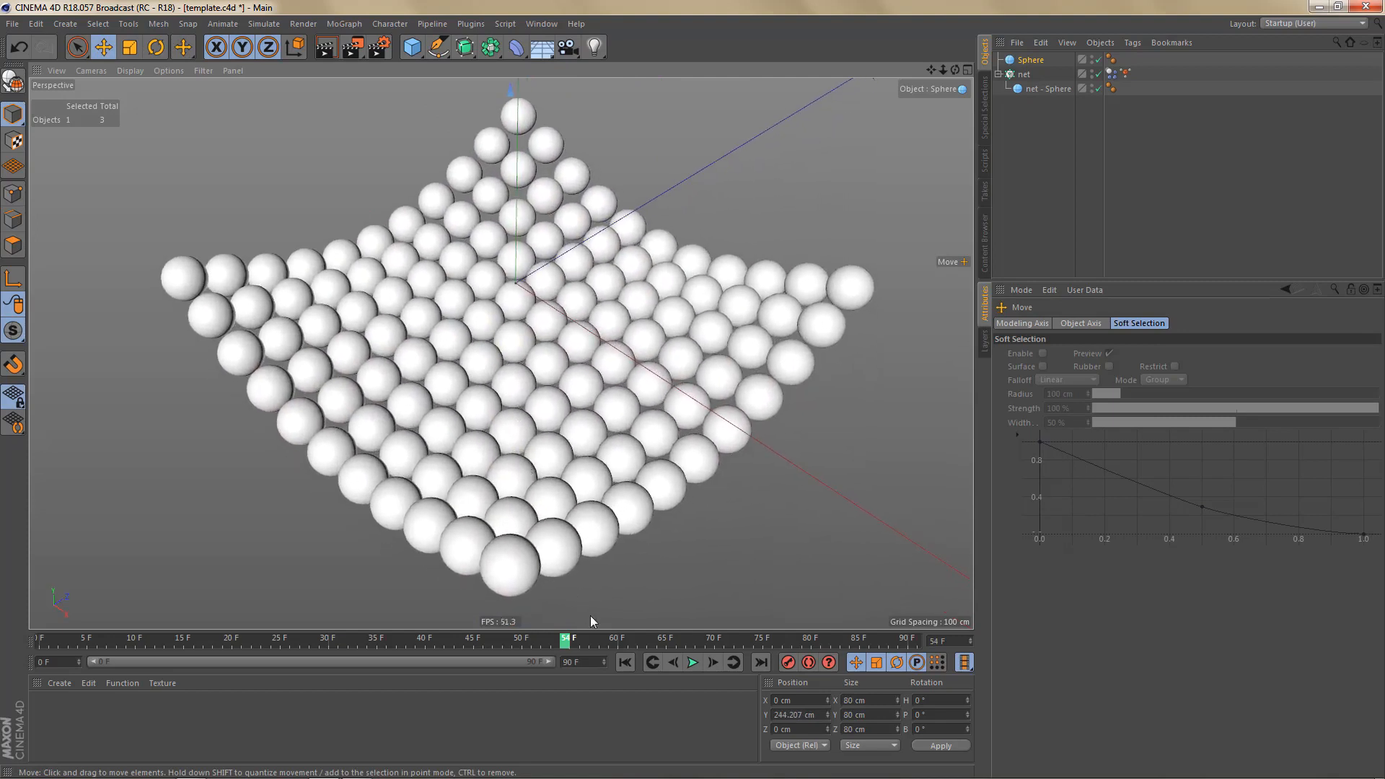
pyautogui.click(693, 662)
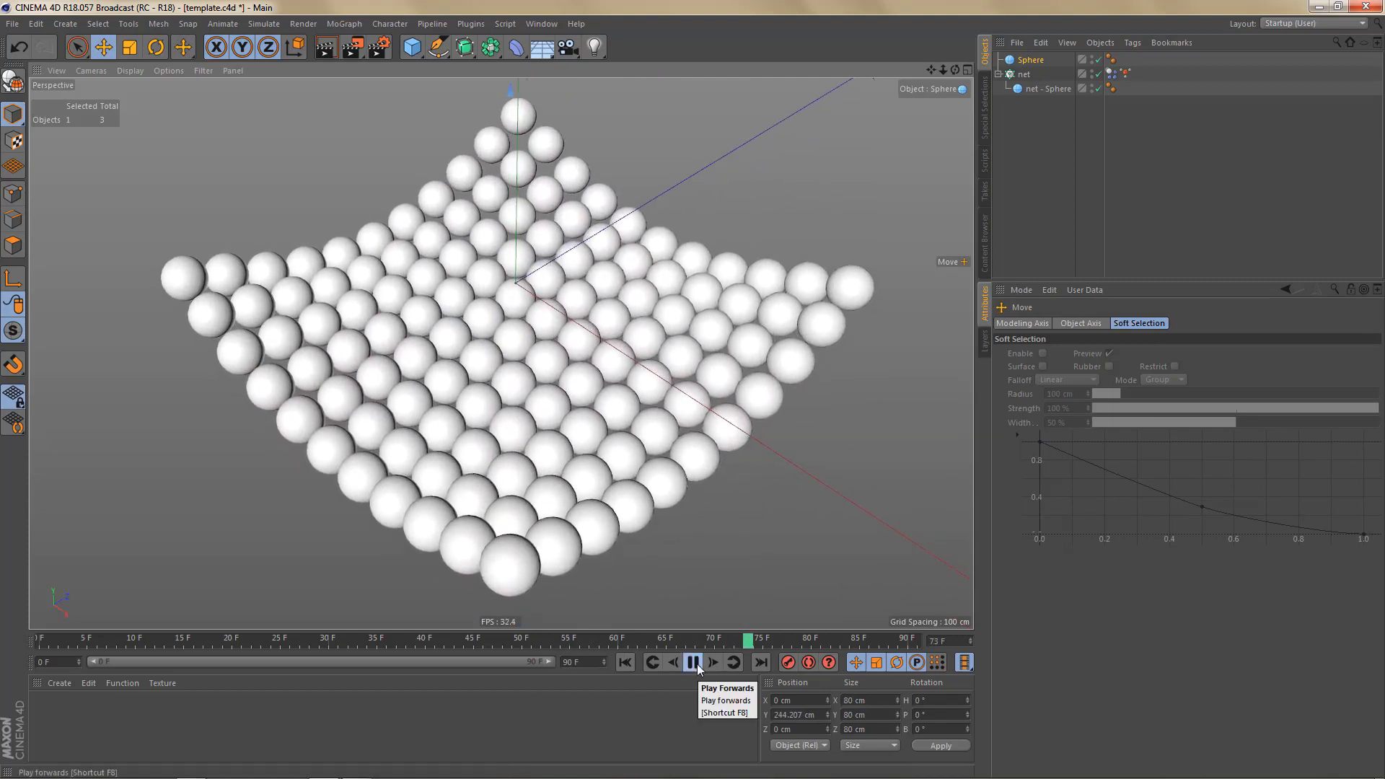
pyautogui.click(695, 664)
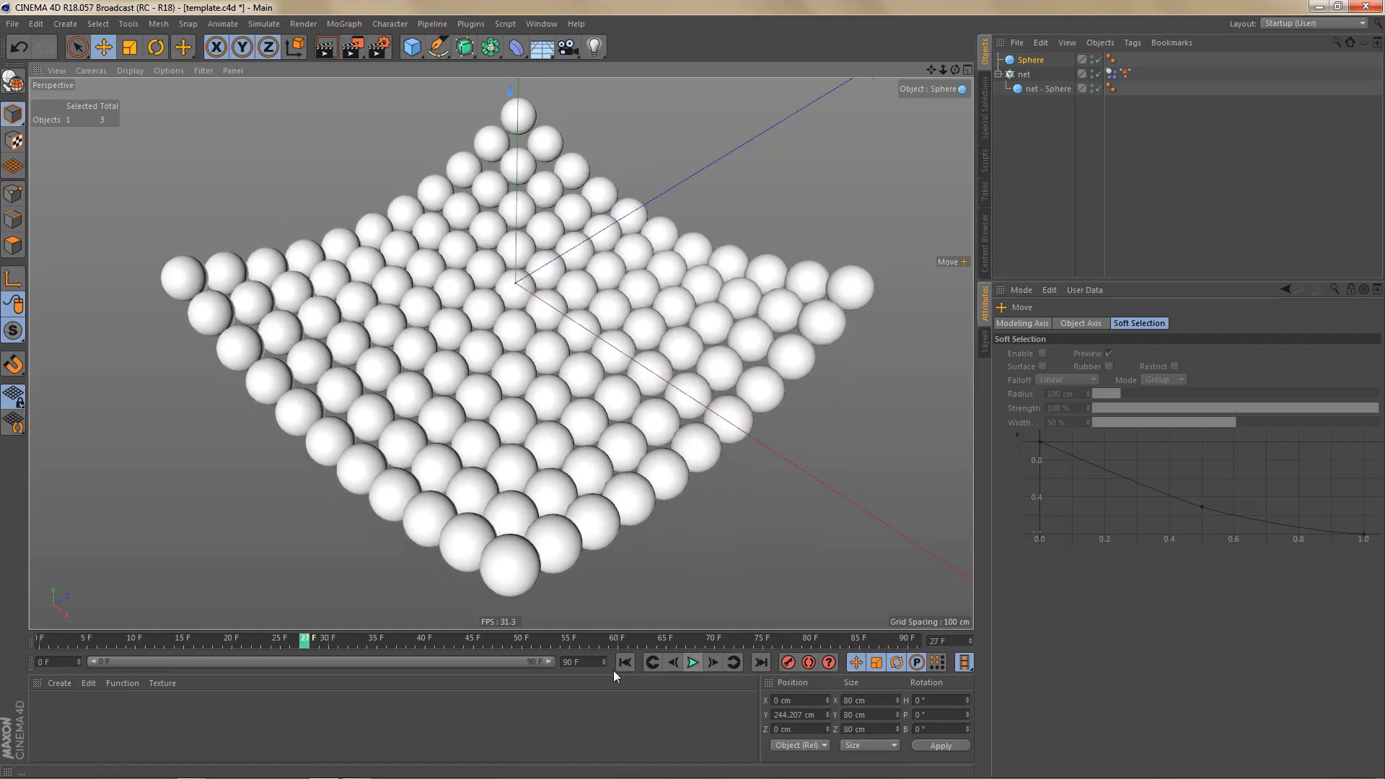
pyautogui.keyDown('alt'); pyautogui.moveTo(574, 486); pyautogui.dragTo(538, 516, button='right'); pyautogui.keyUp('alt')
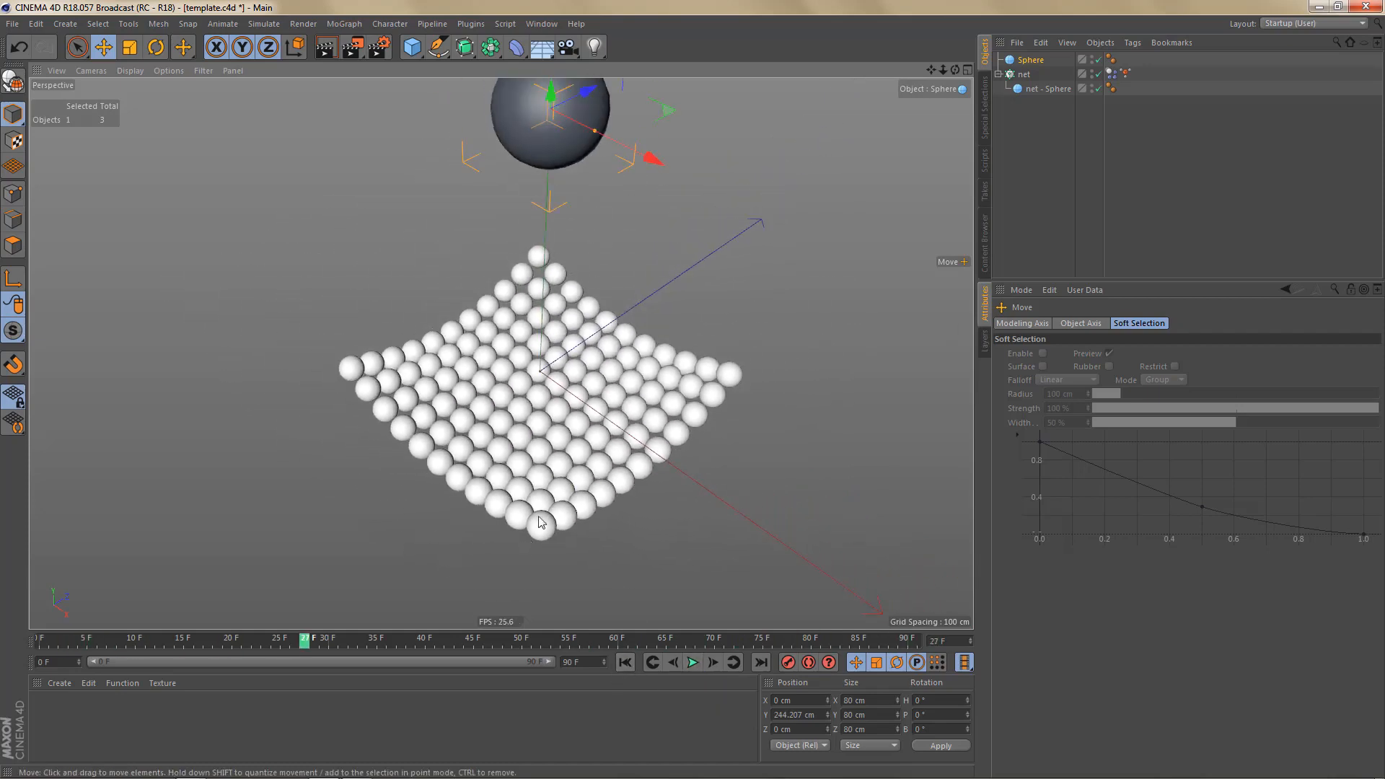
pyautogui.keyDown('alt'); pyautogui.moveTo(565, 460); pyautogui.dragTo(555, 535, button='middle'); pyautogui.keyUp('alt')
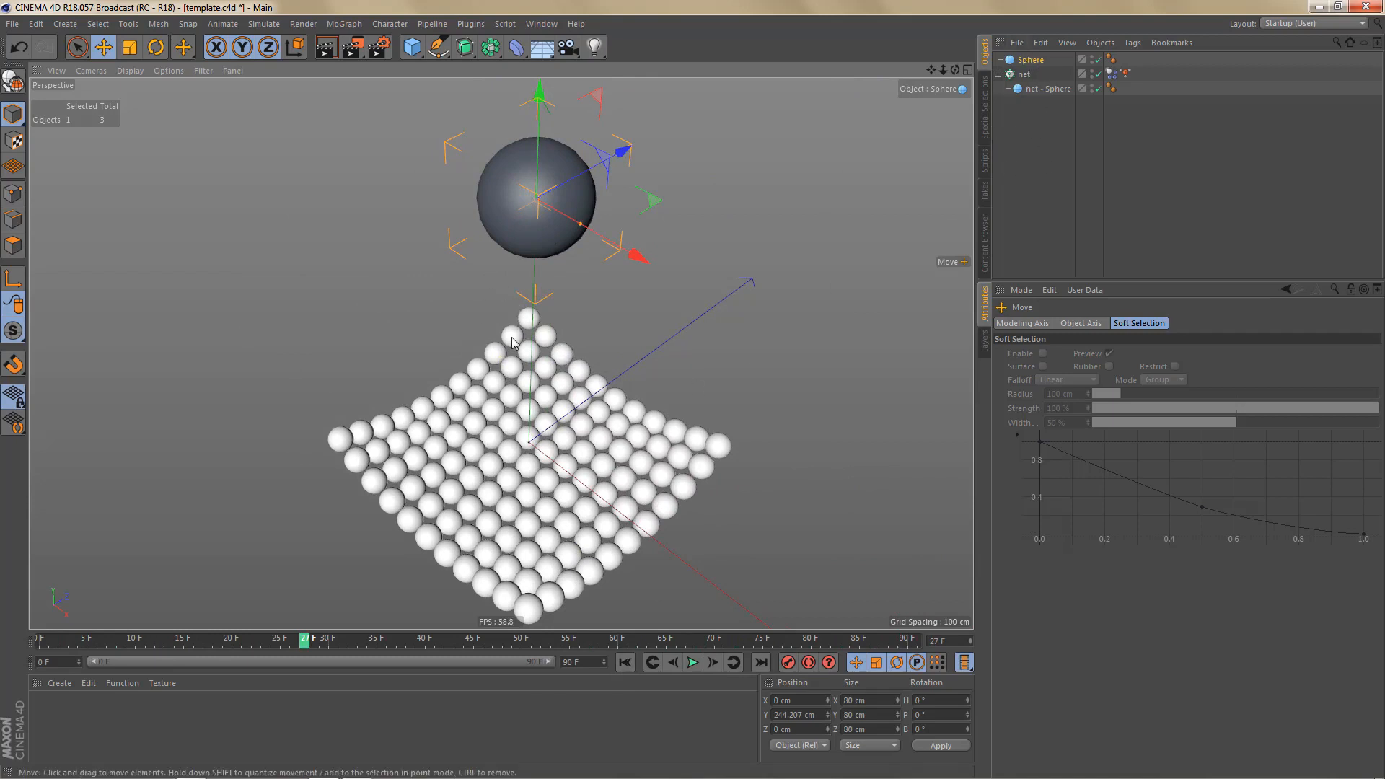
pyautogui.rightClick(1031, 61)
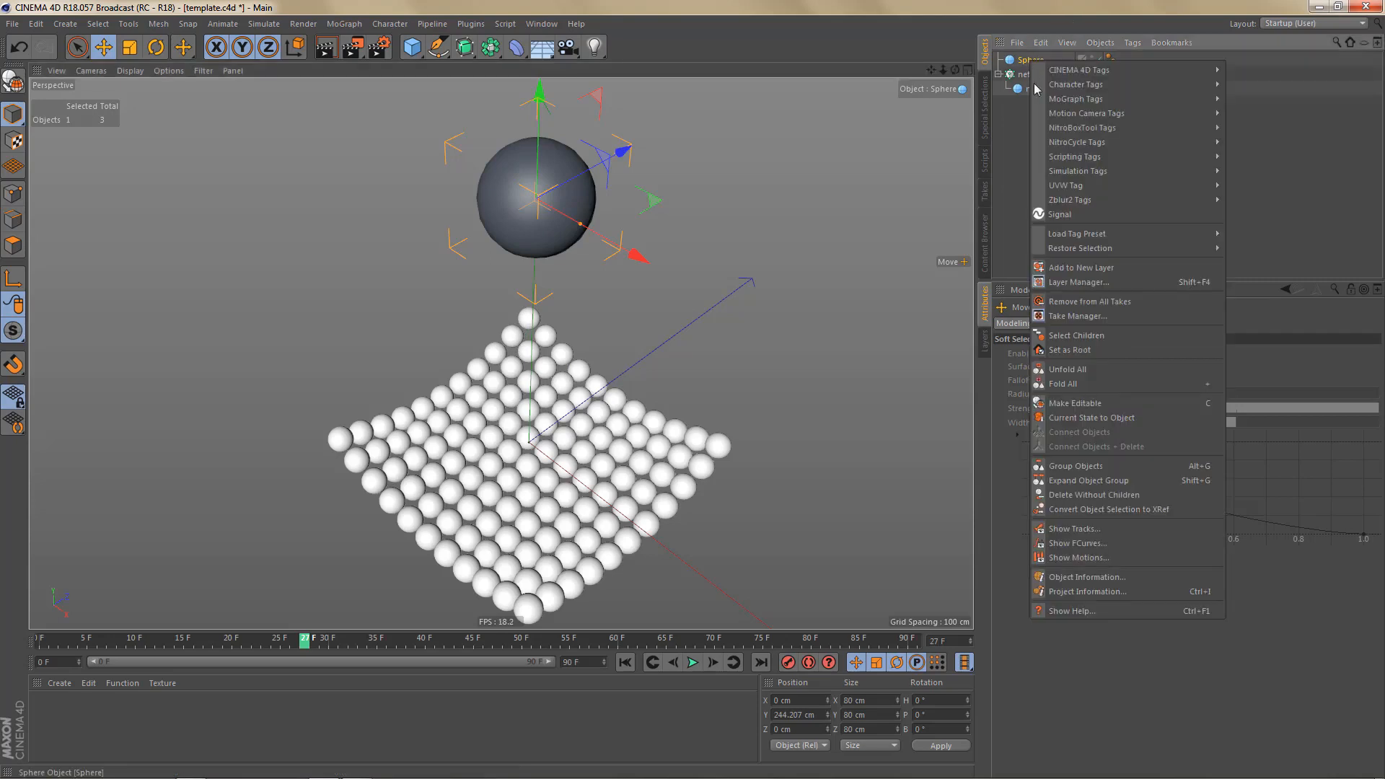
pyautogui.moveTo(1079, 171)
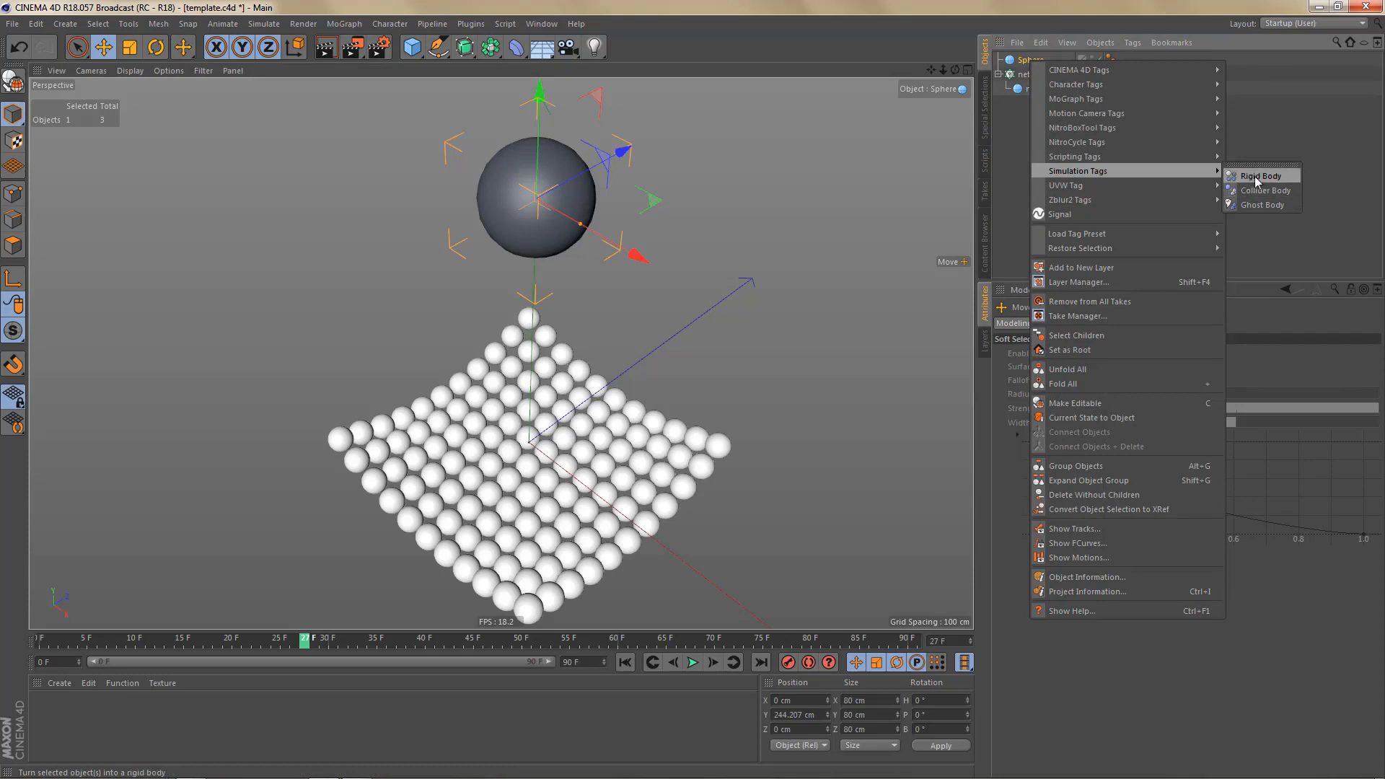
pyautogui.moveTo(1053, 78)
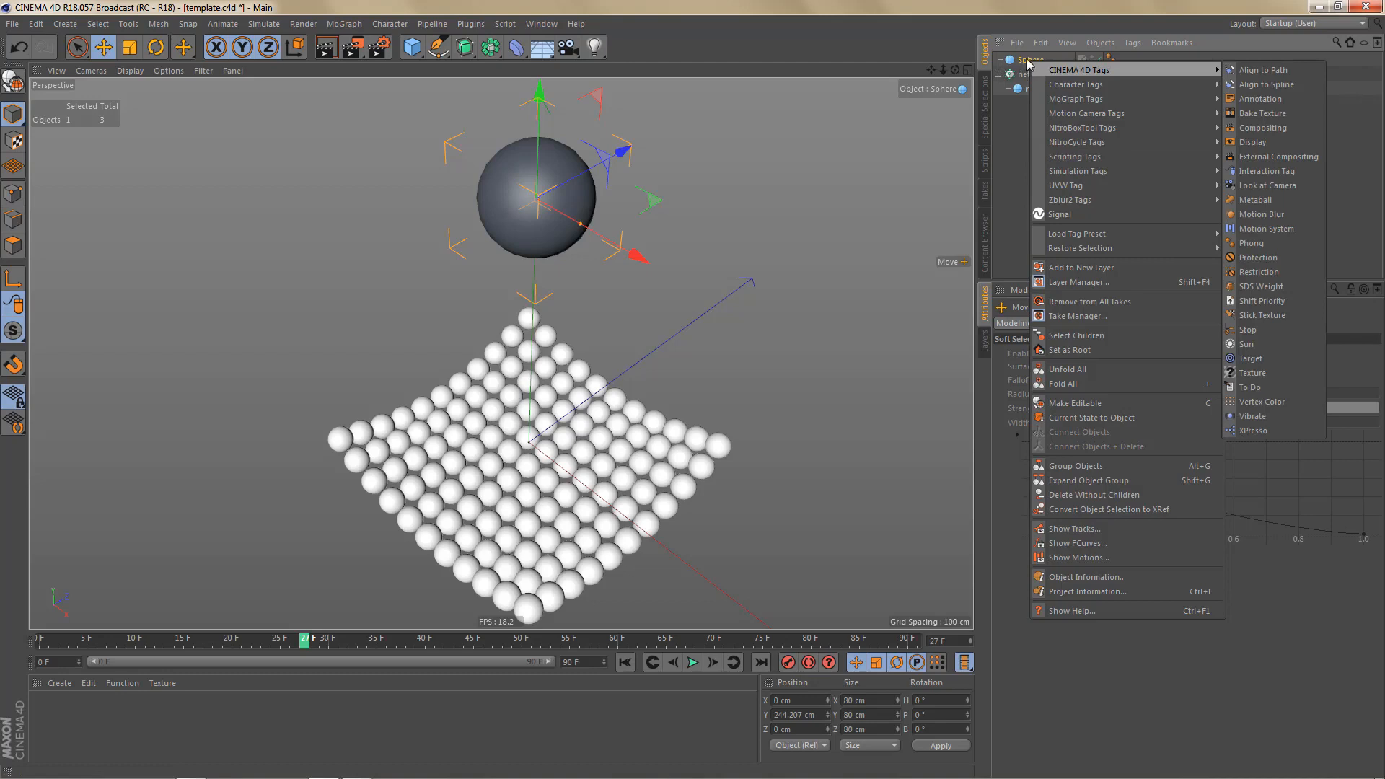
pyautogui.click(1026, 60)
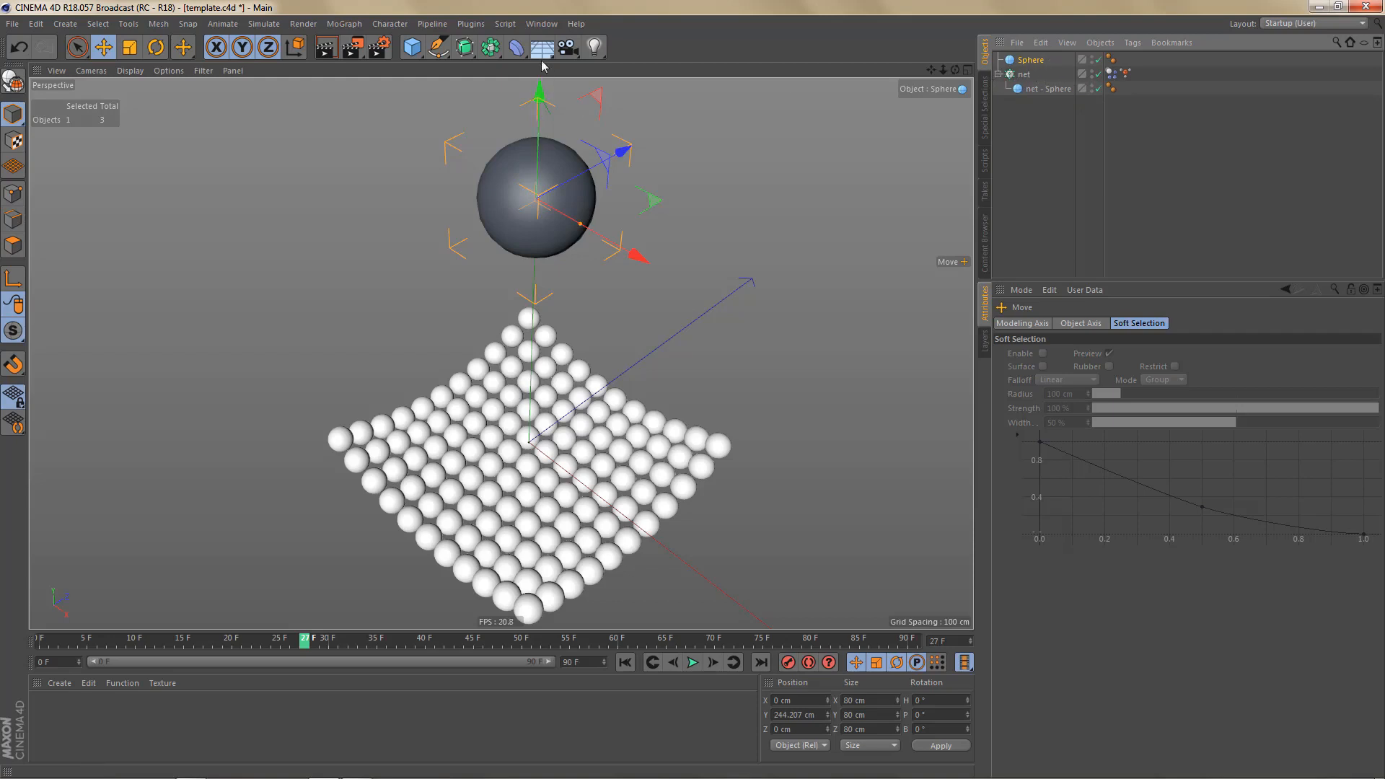
# - Place the large sphere inside a MoGraph Cloner and set the linear clone count to 1
pyautogui.click(358, 26)
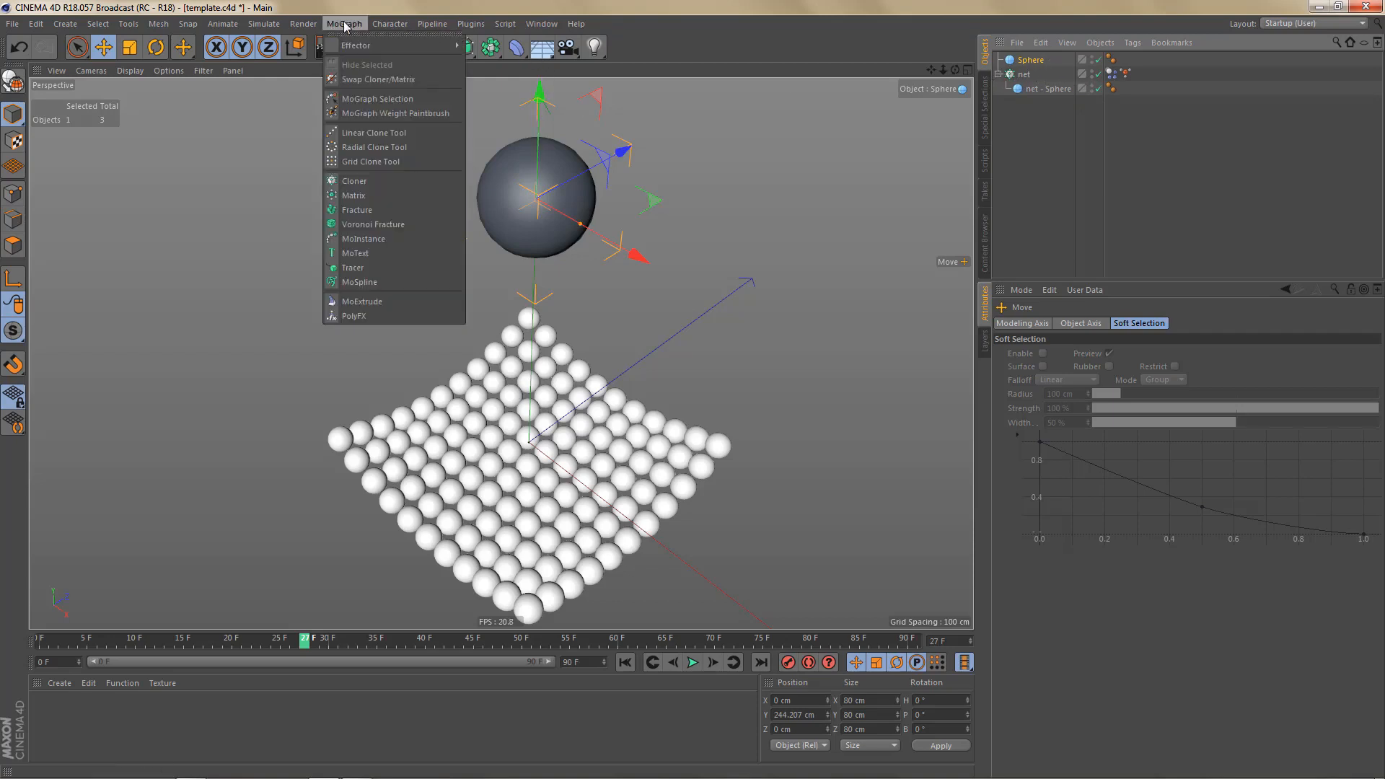
pyautogui.click(359, 181)
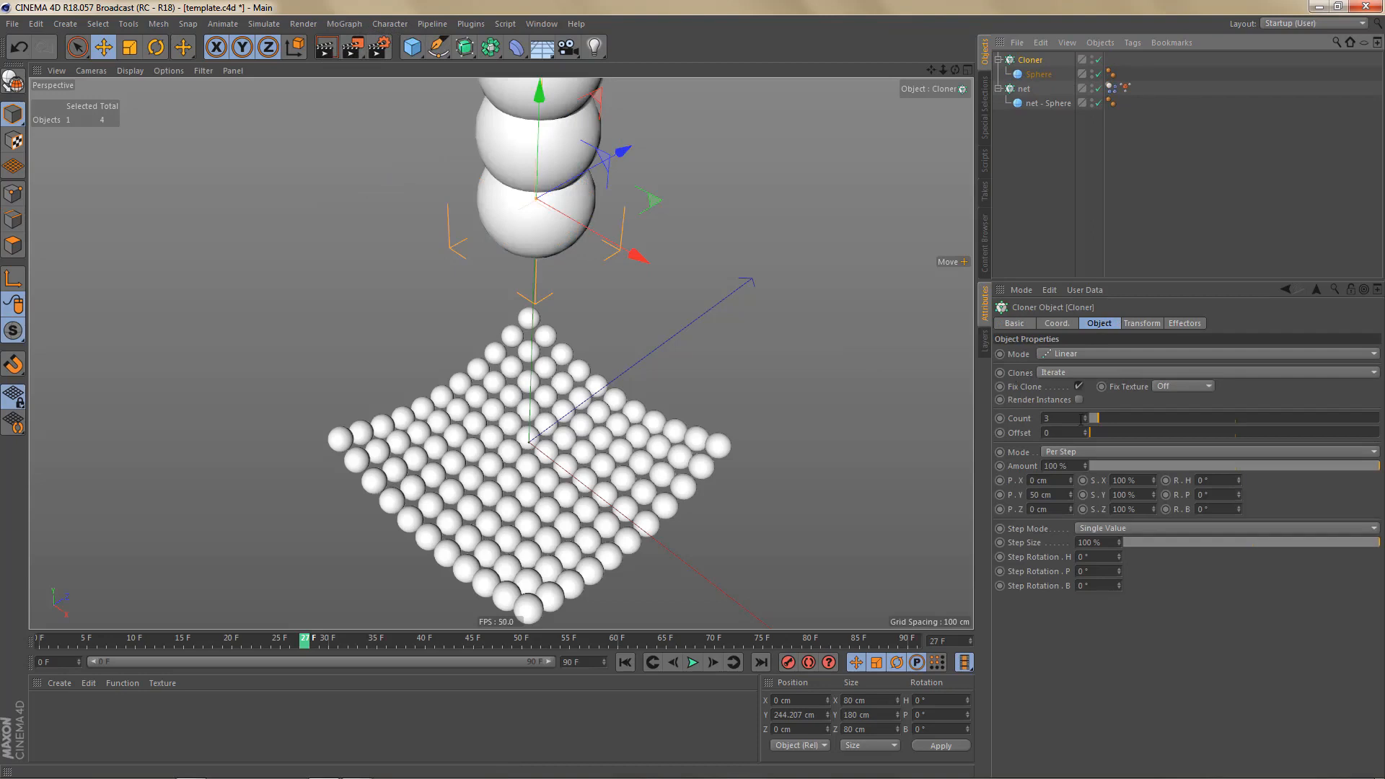
pyautogui.click(1021, 420)
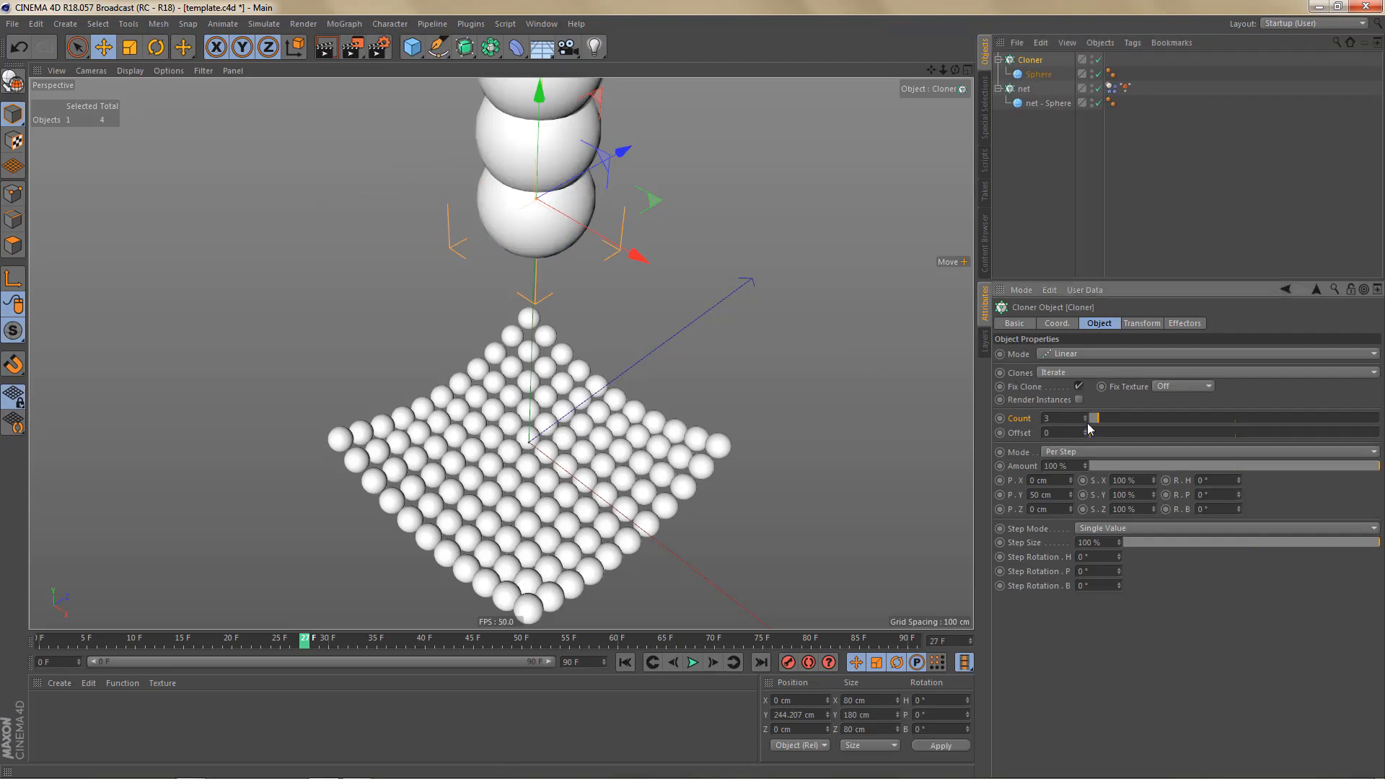
pyautogui.click(1087, 422)
pyautogui.click(1086, 423)
pyautogui.keyDown('alt'); pyautogui.moveTo(582, 429); pyautogui.dragTo(588, 420, button='middle'); pyautogui.keyUp('alt')
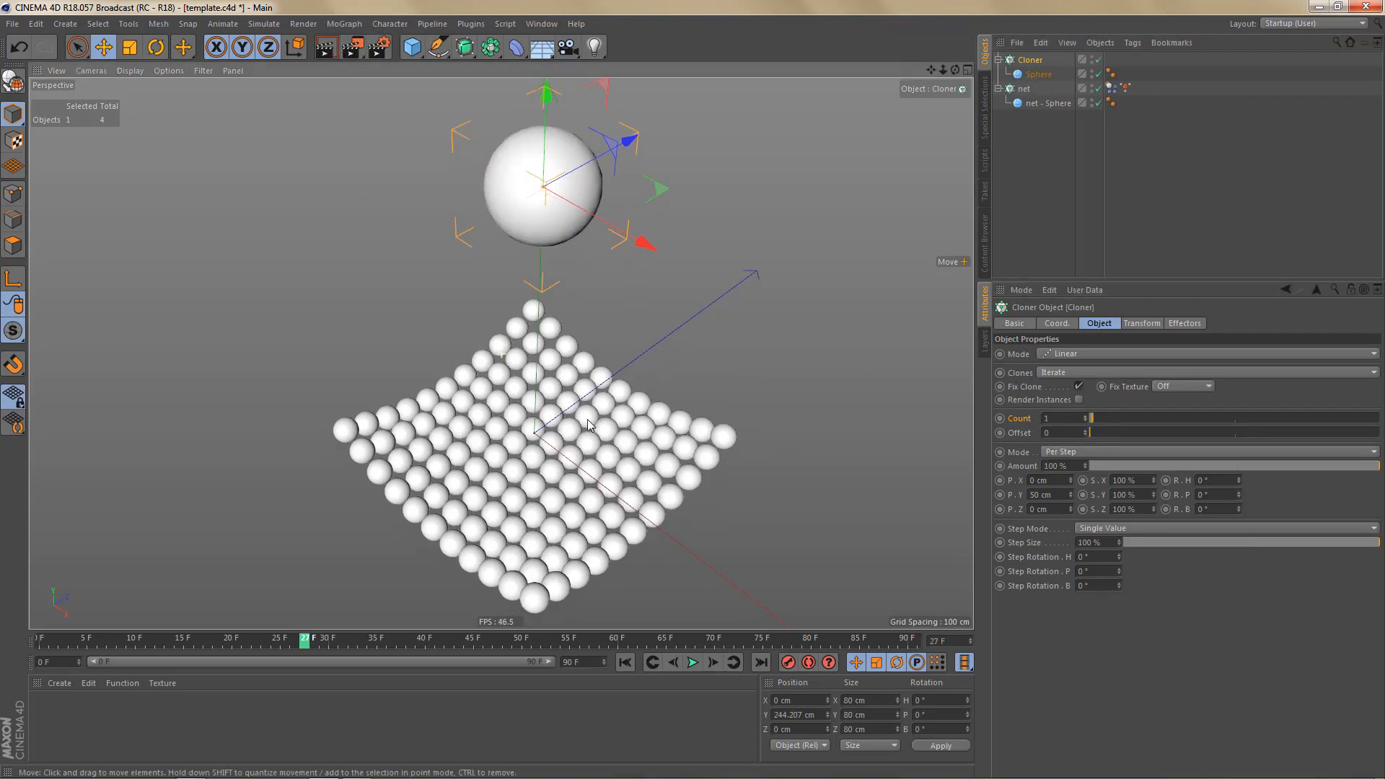
# - Add a Rigid Body simulation tag to the new cloner and play the simulation until the ball hits the net
pyautogui.rightClick(1028, 60)
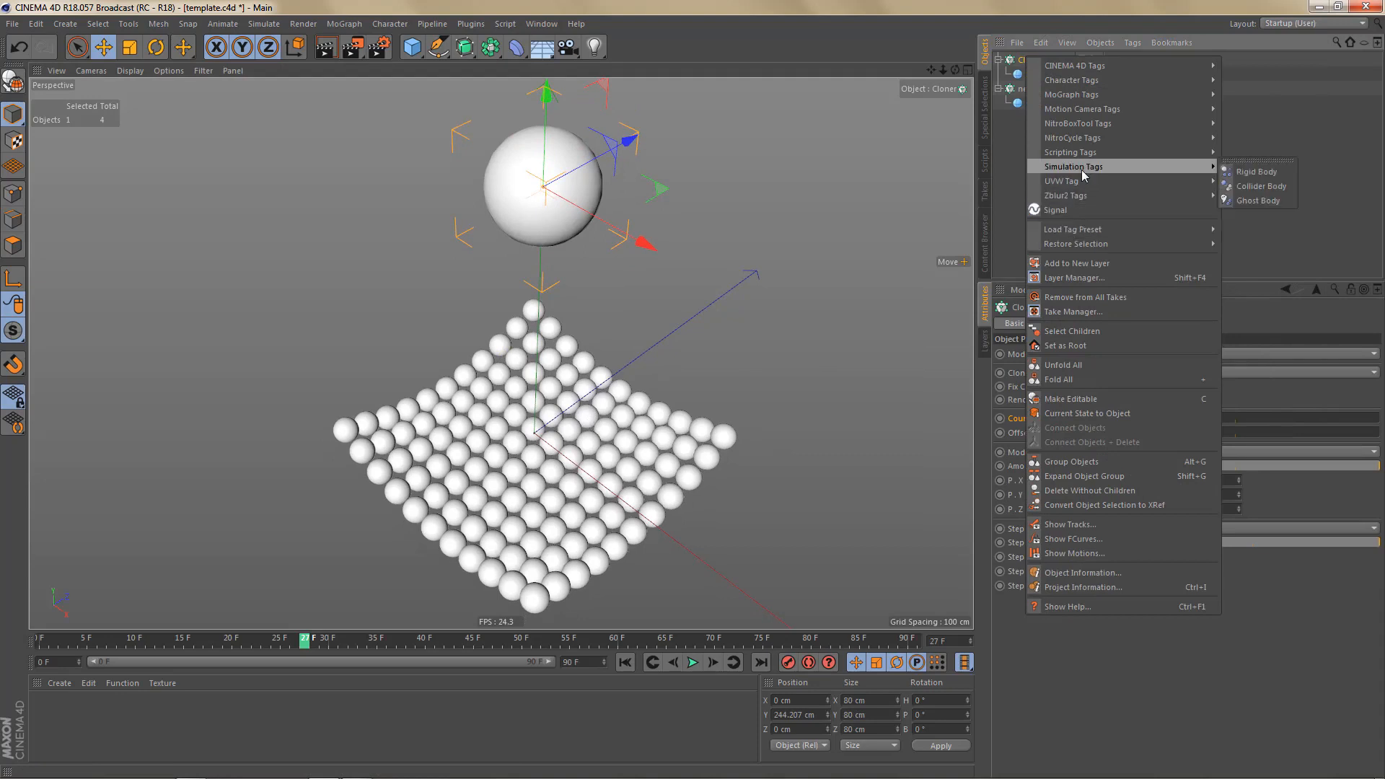
pyautogui.click(1256, 173)
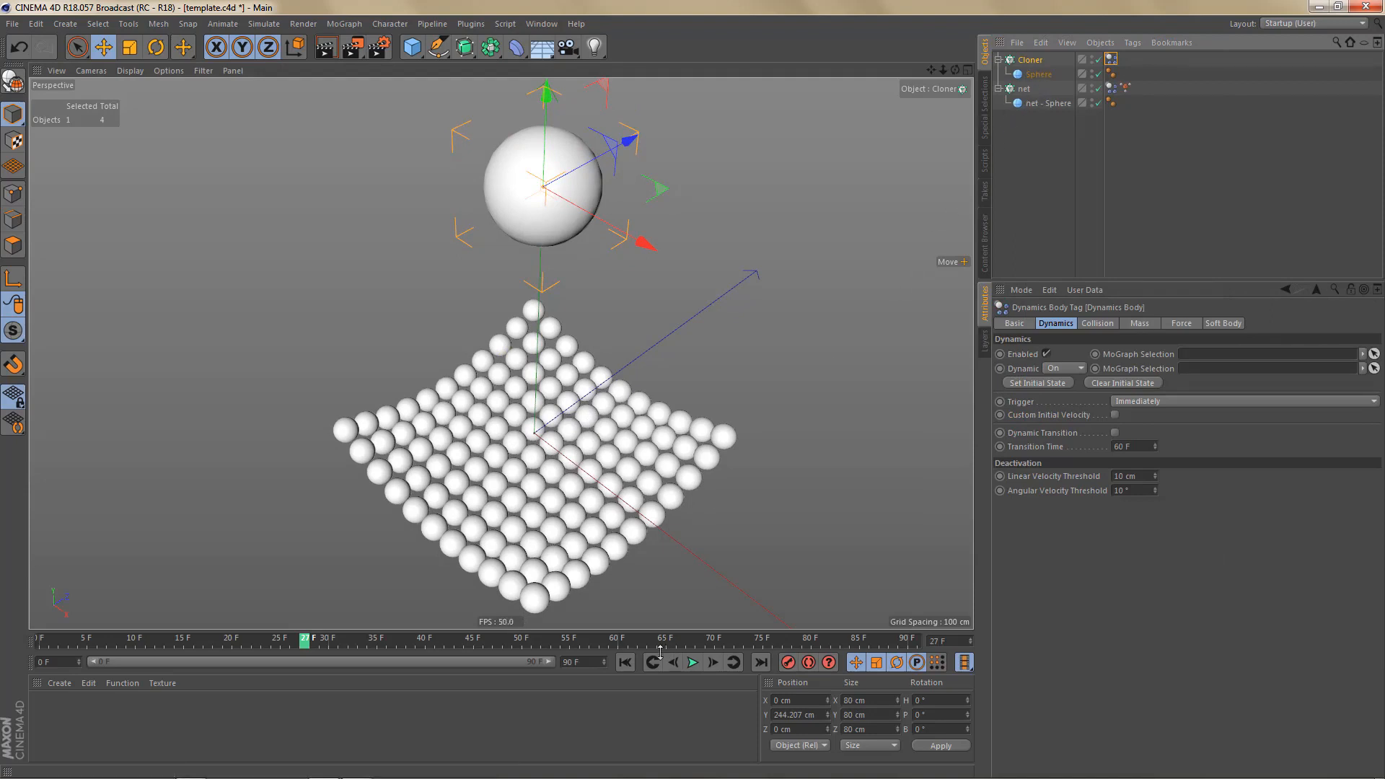
pyautogui.click(693, 662)
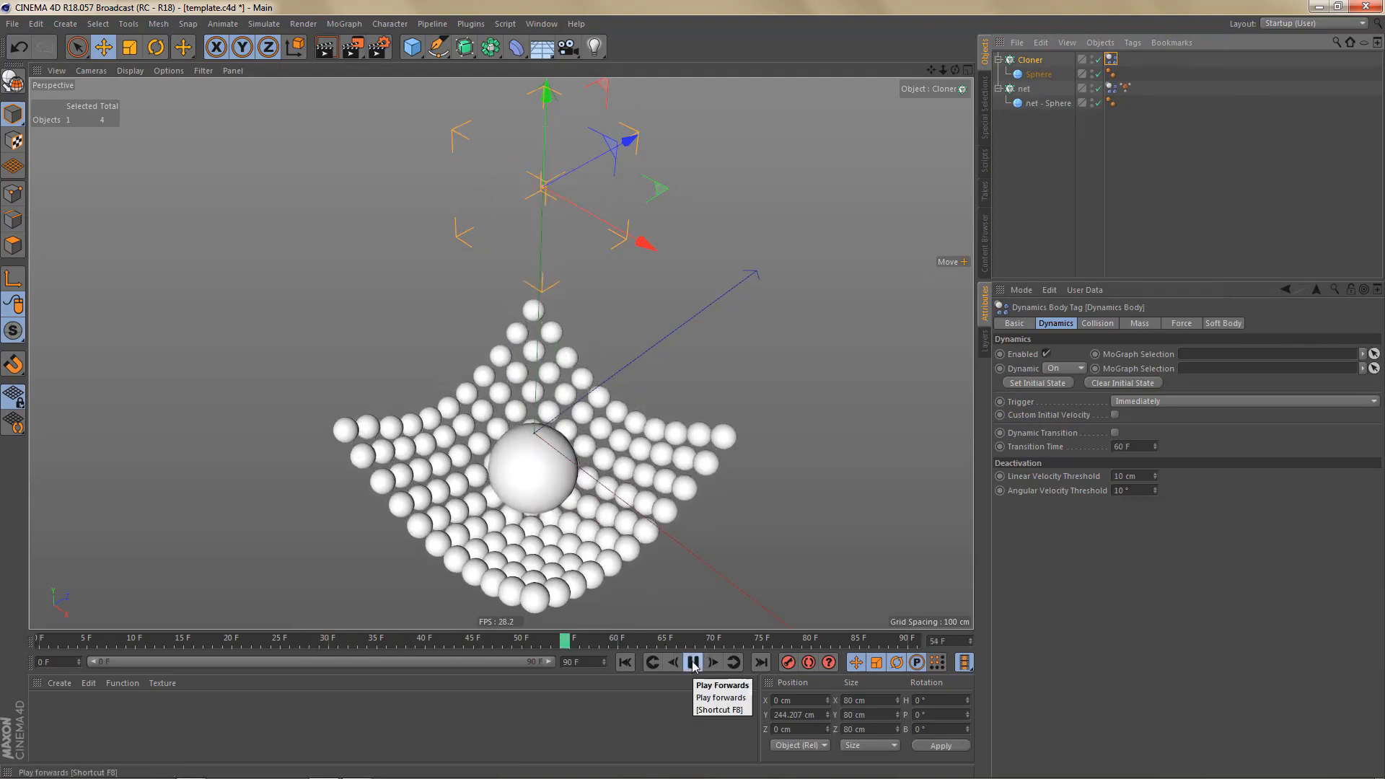
pyautogui.click(693, 663)
# - Rename both the new cloner and its child sphere as "collision sphere"
pyautogui.click(1029, 60)
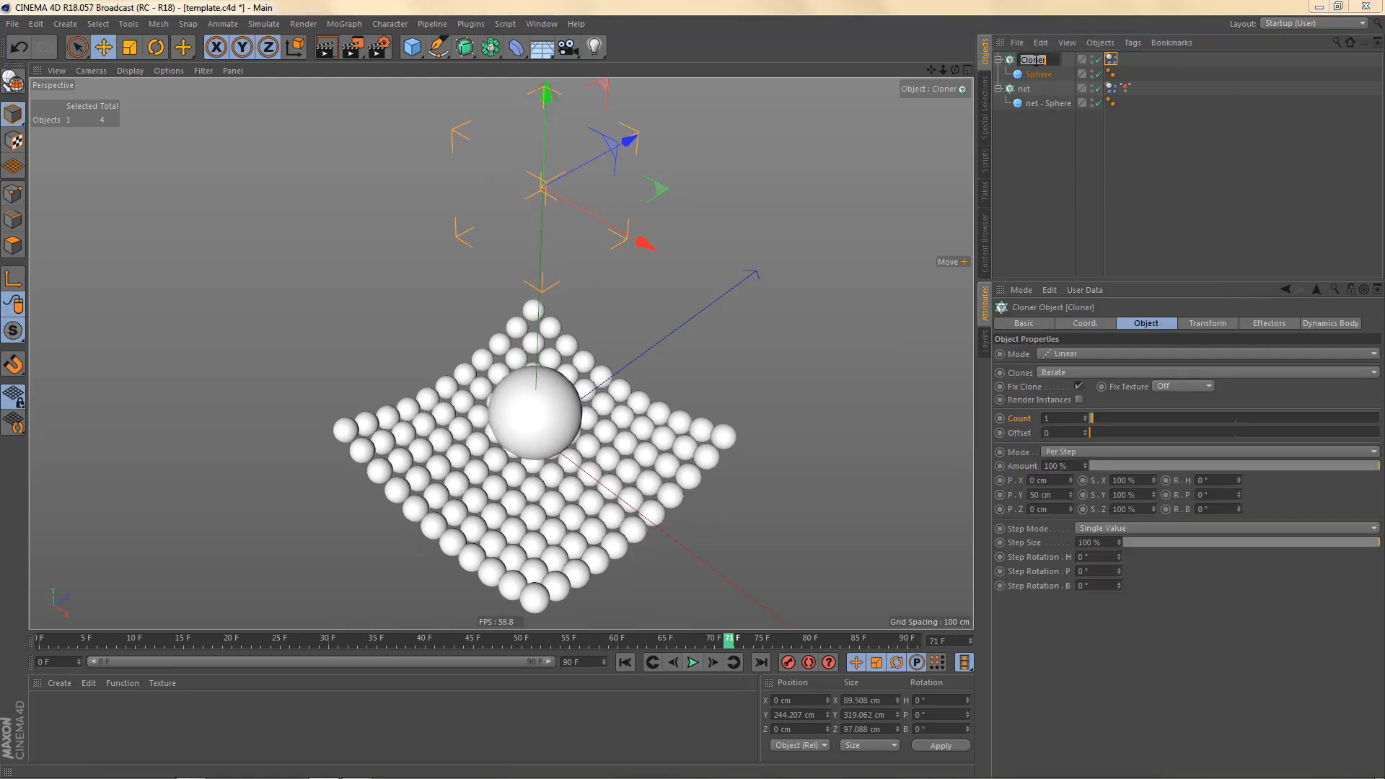
pyautogui.write('collision sphere')
pyautogui.hotkey('ctrl', 'shift', 'Left')
pyautogui.hotkey('ctrl', 'shift', 'Left')
pyautogui.press('Return')
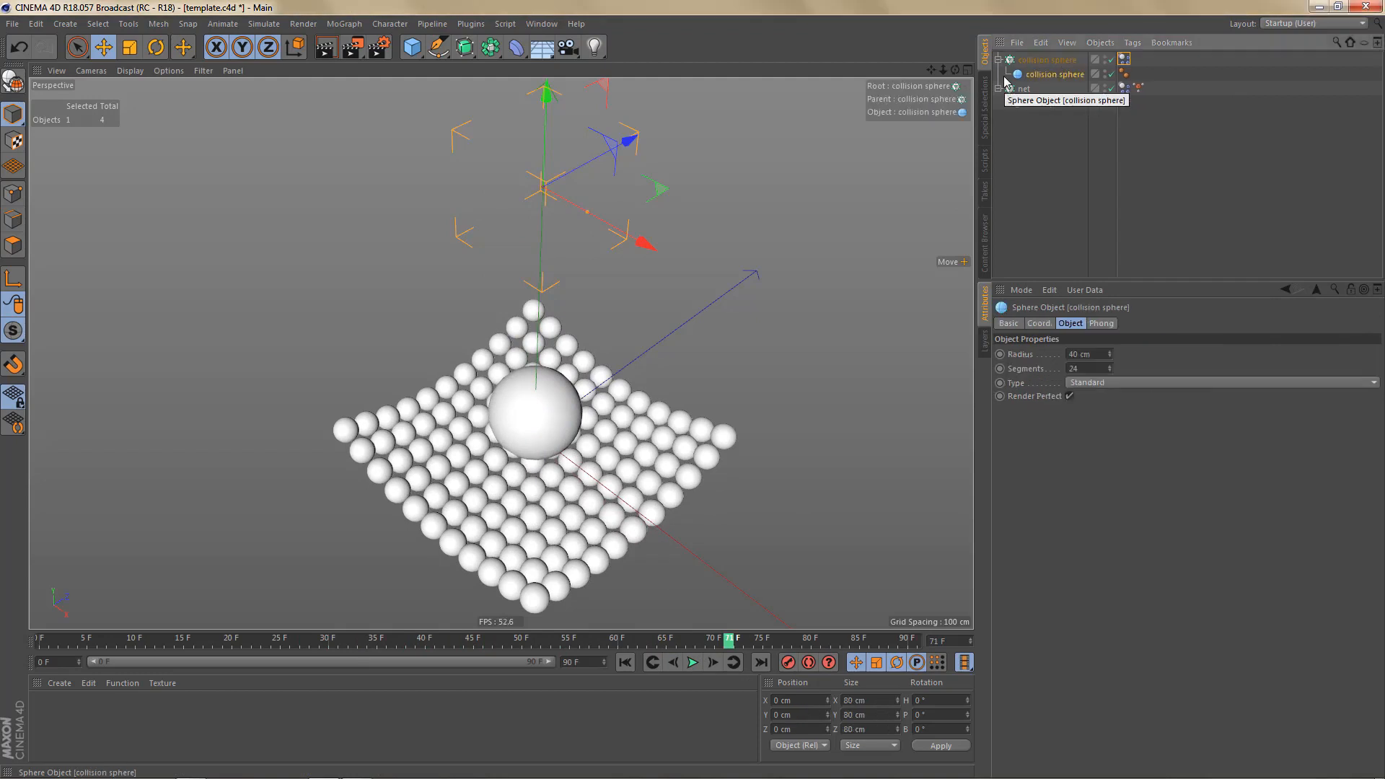
# - Replay the simulation from the first frame with a closer view of the ball landing on the net
pyautogui.keyDown('alt'); pyautogui.moveTo(521, 506); pyautogui.dragTo(514, 472, button='middle'); pyautogui.keyUp('alt')
pyautogui.keyDown('alt'); pyautogui.moveTo(514, 472); pyautogui.dragTo(550, 466, button='right'); pyautogui.keyUp('alt')
pyautogui.keyDown('alt'); pyautogui.moveTo(510, 496); pyautogui.dragTo(509, 453, button='middle'); pyautogui.keyUp('alt')
pyautogui.keyDown('alt'); pyautogui.moveTo(510, 452); pyautogui.dragTo(537, 447, button='right'); pyautogui.keyUp('alt')
pyautogui.keyDown('alt'); pyautogui.moveTo(537, 447); pyautogui.dragTo(534, 437); pyautogui.keyUp('alt')
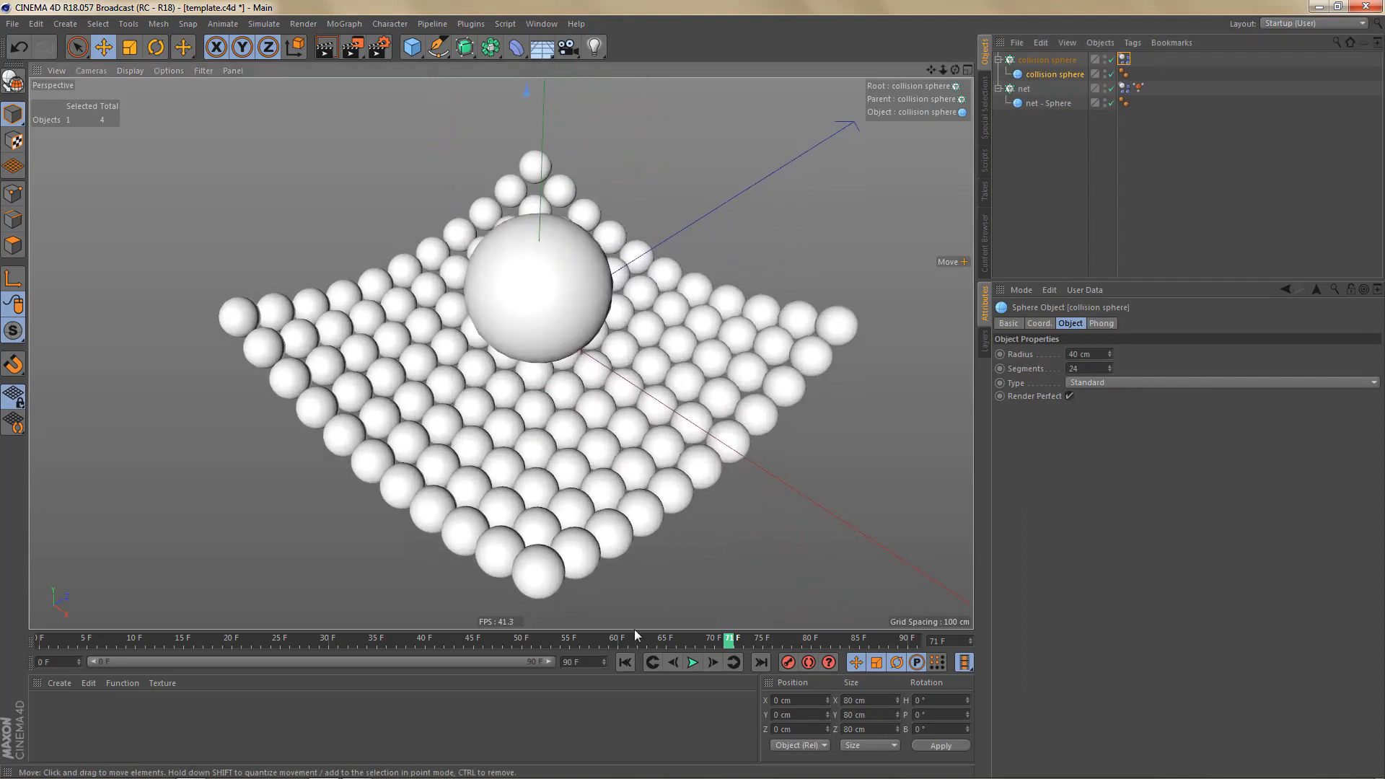
pyautogui.click(625, 662)
pyautogui.click(693, 662)
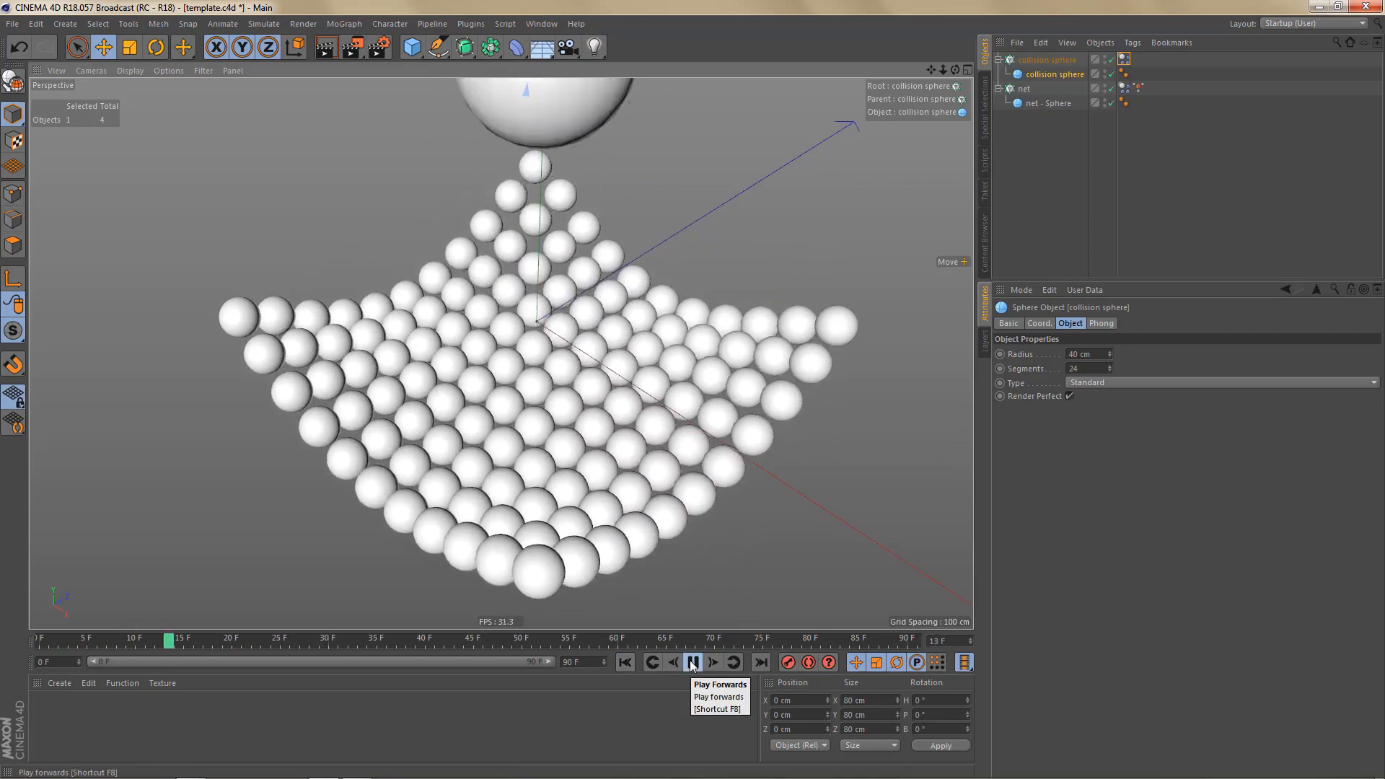
pyautogui.click(693, 662)
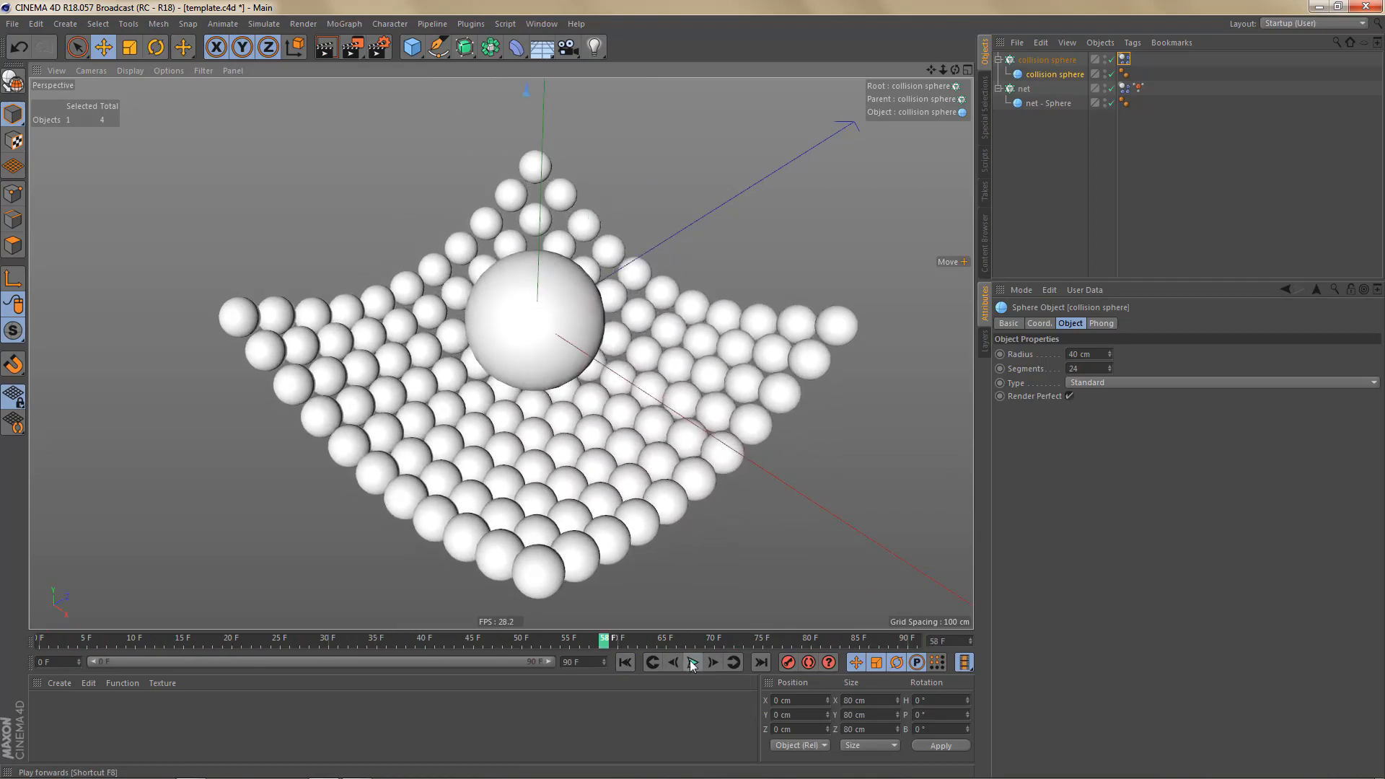
pyautogui.moveTo(570, 364)
pyautogui.keyDown('alt'); pyautogui.mouseDown()
pyautogui.moveTo(556, 370)
pyautogui.moveTo(567, 364)
pyautogui.mouseUp(); pyautogui.keyUp('alt')
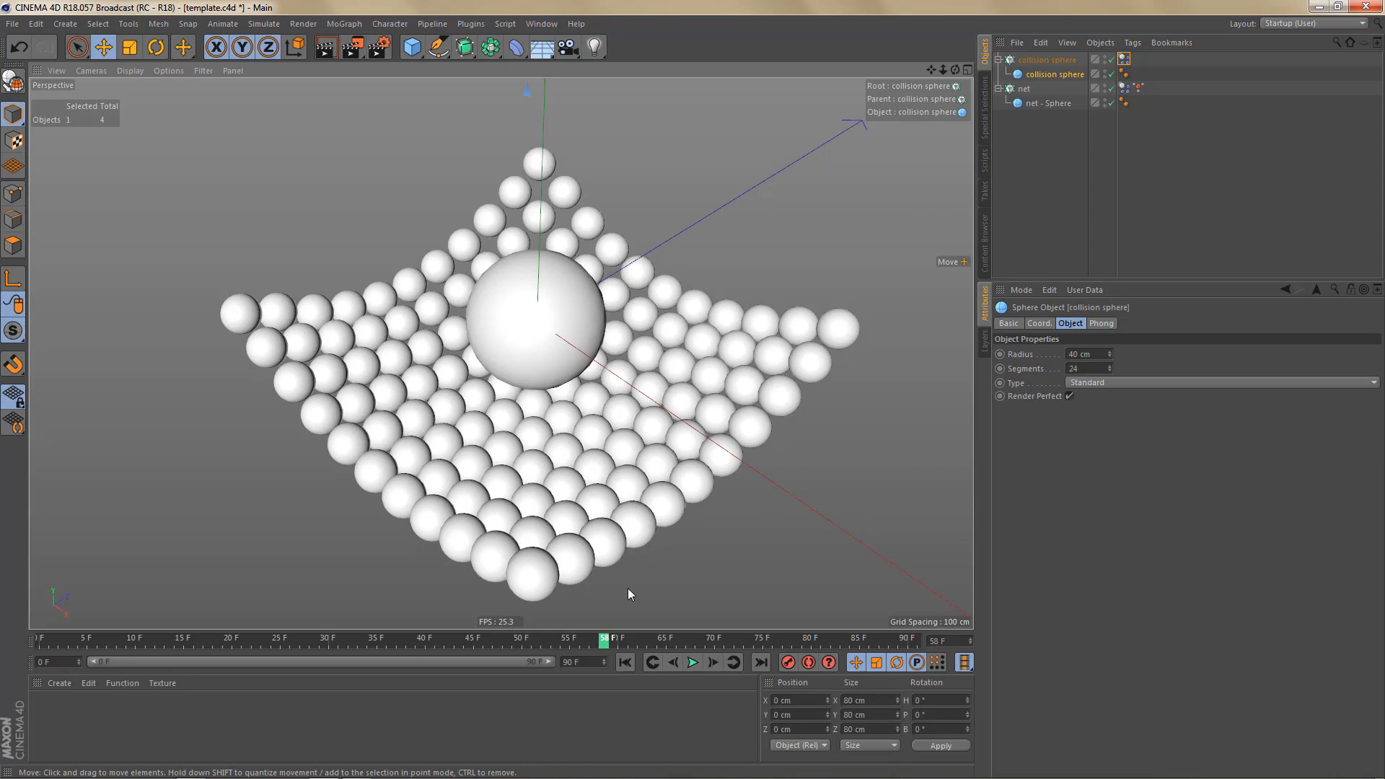
# - Rewind to frame 0, disable dynamics in the collision sphere's tag, and play the simulation of the net alone
pyautogui.click(626, 662)
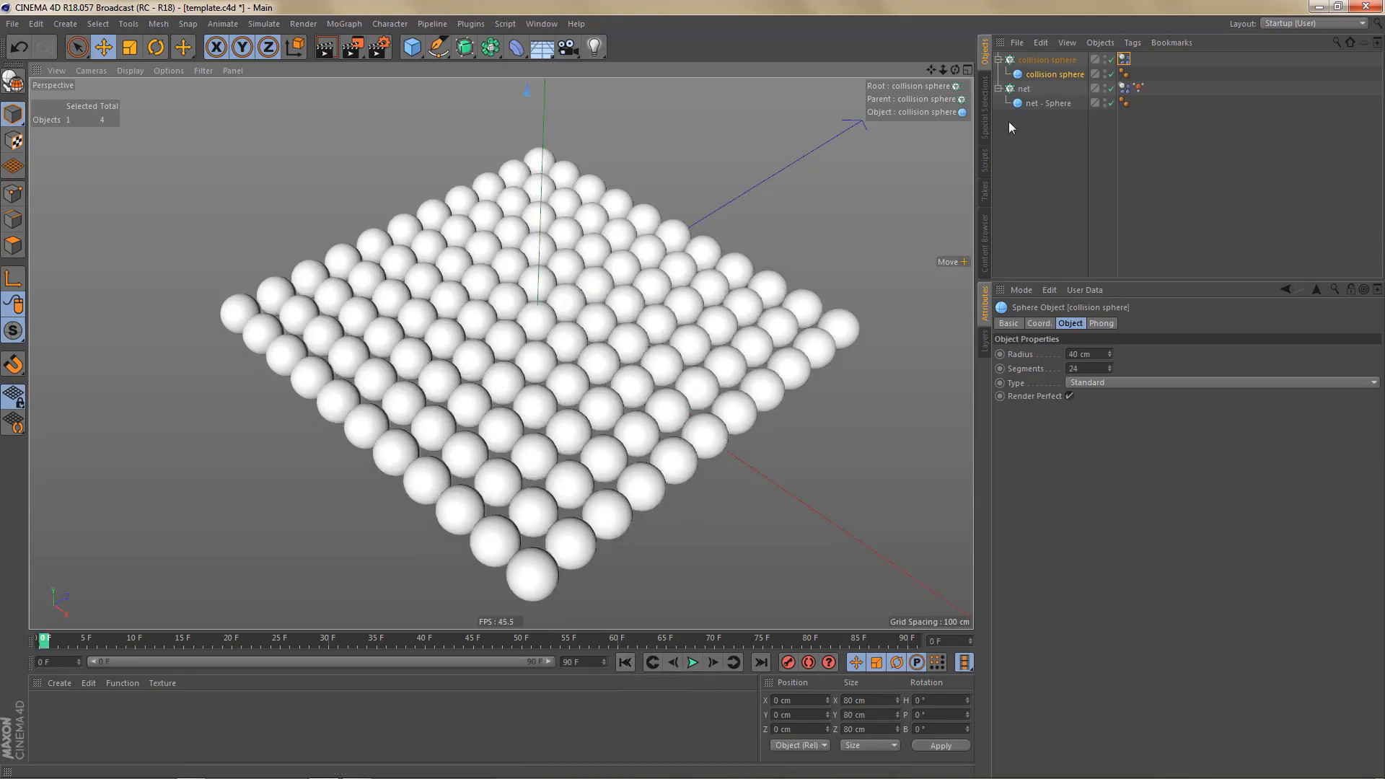
pyautogui.click(1124, 59)
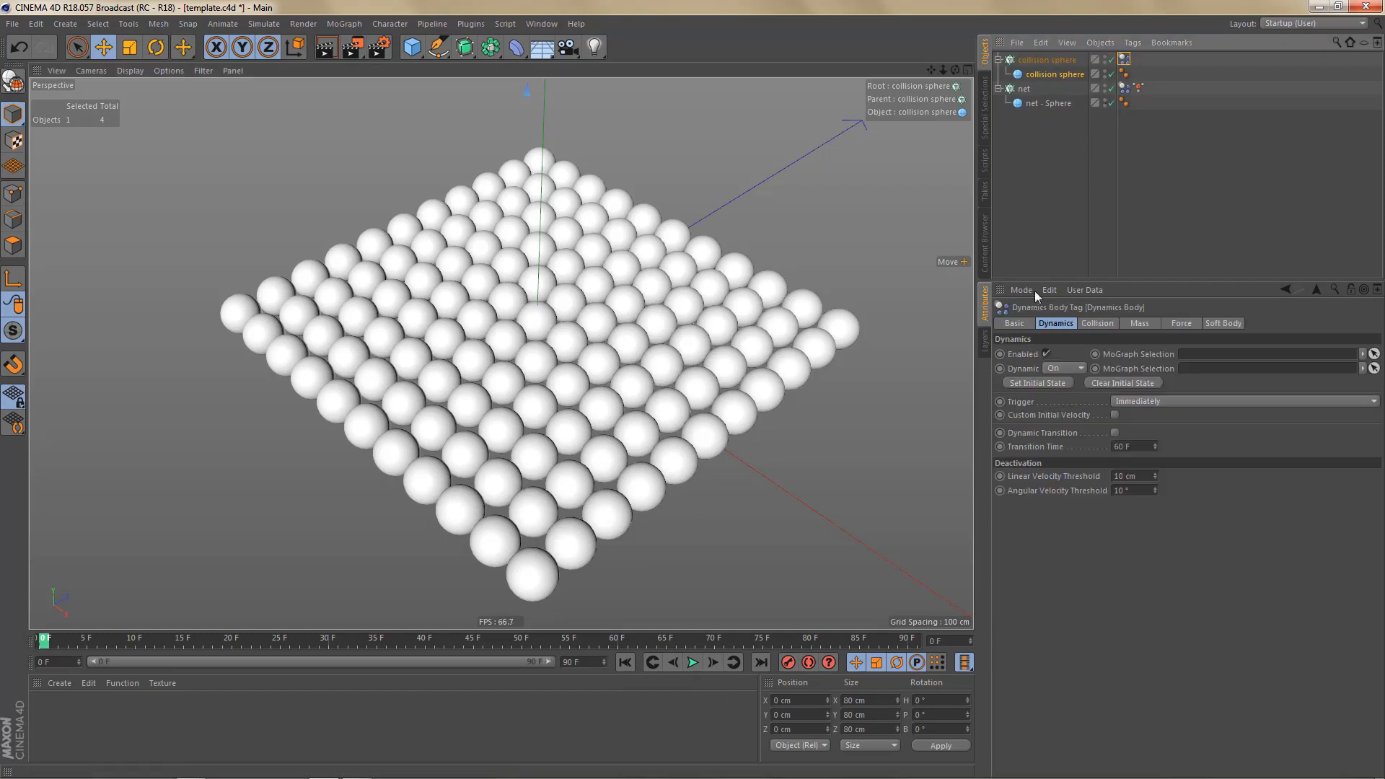
pyautogui.click(1046, 354)
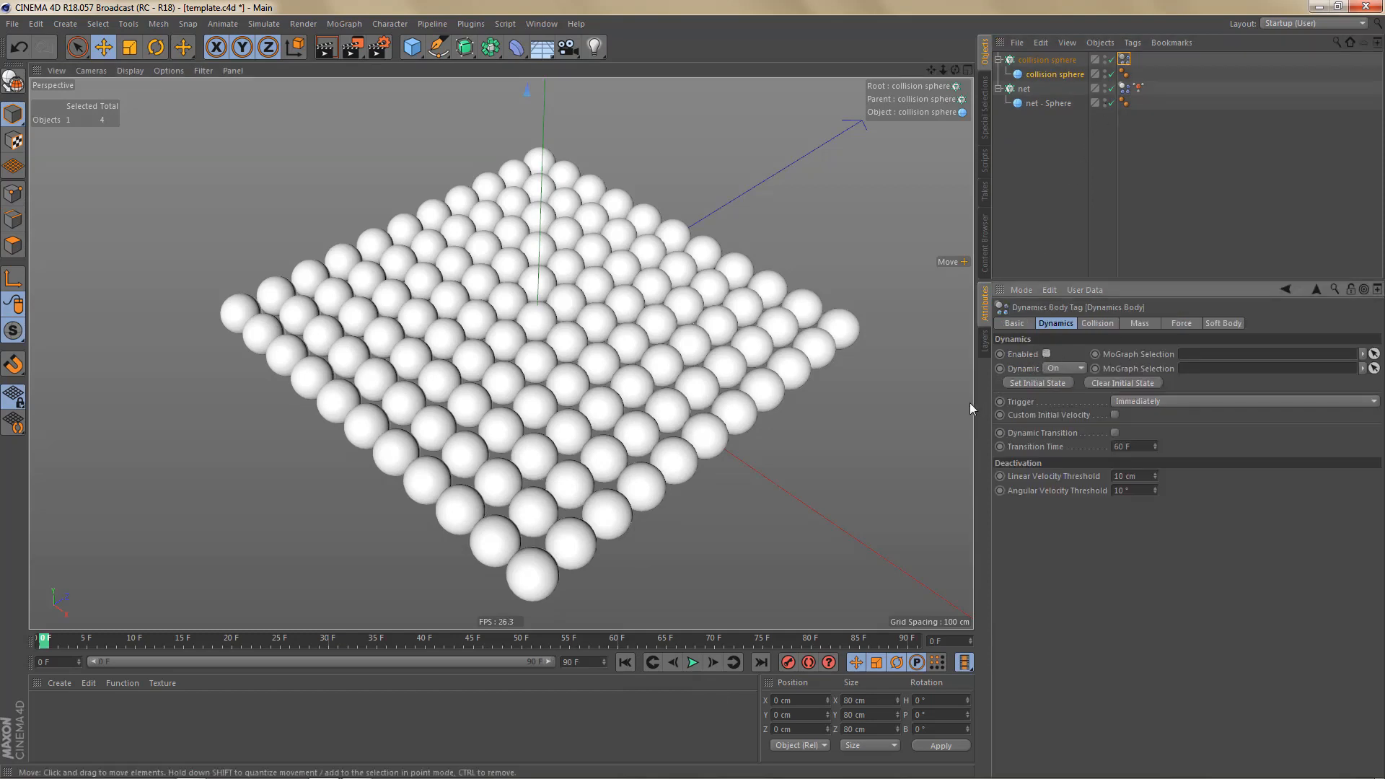
pyautogui.click(693, 662)
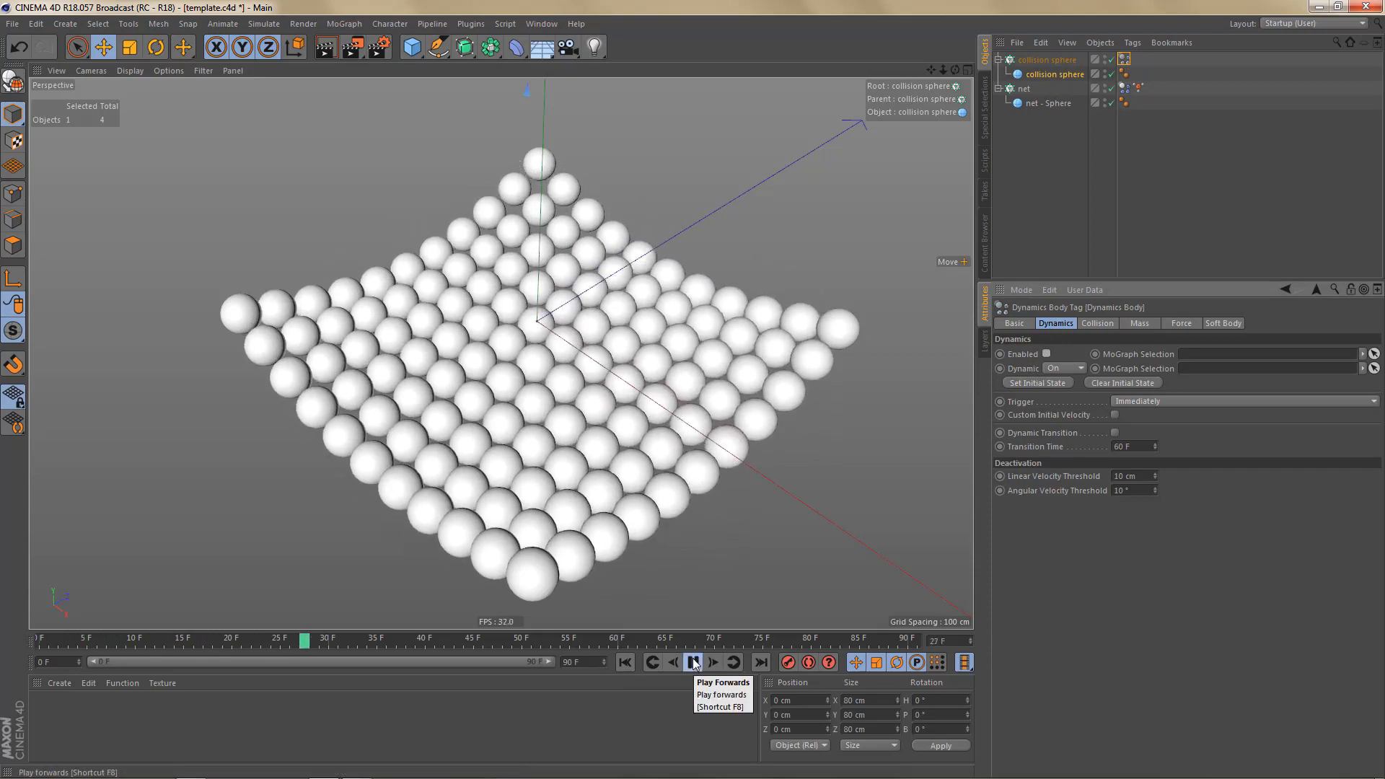
pyautogui.click(694, 662)
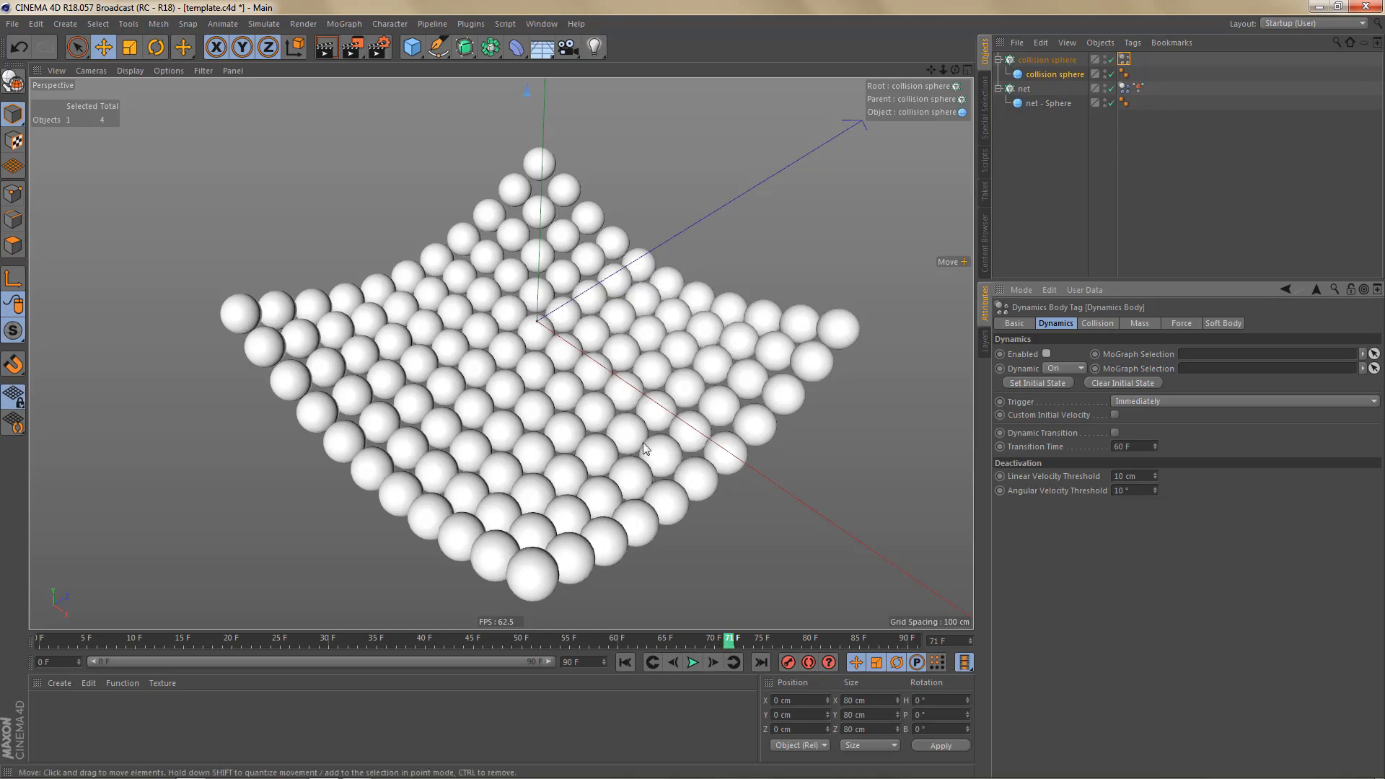
# - Show the full Soft Body settings of the net's dynamics tag and play the simulation again
pyautogui.keyDown('alt'); pyautogui.moveTo(554, 487); pyautogui.dragTo(538, 480); pyautogui.keyUp('alt')
pyautogui.keyDown('alt'); pyautogui.moveTo(538, 481); pyautogui.dragTo(526, 464, button='middle'); pyautogui.keyUp('alt')
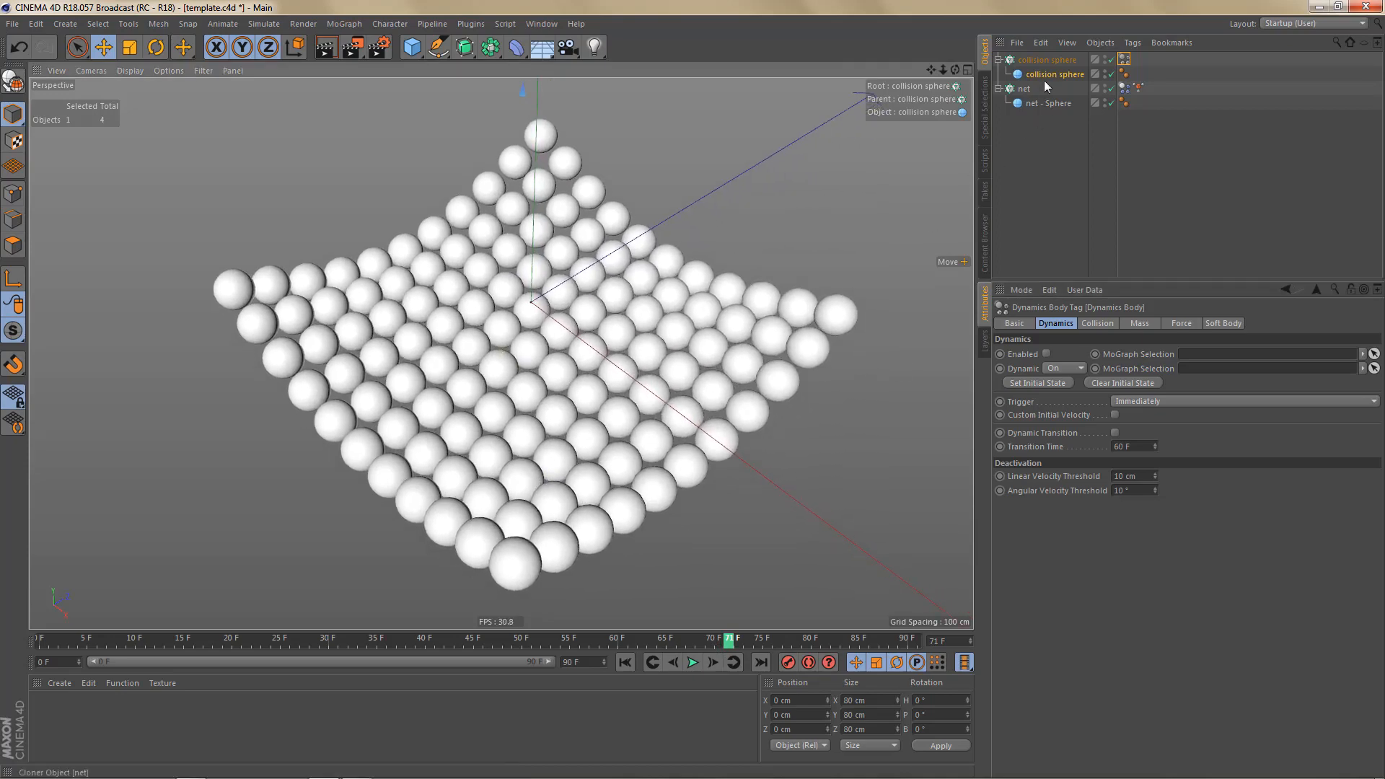
pyautogui.click(1124, 88)
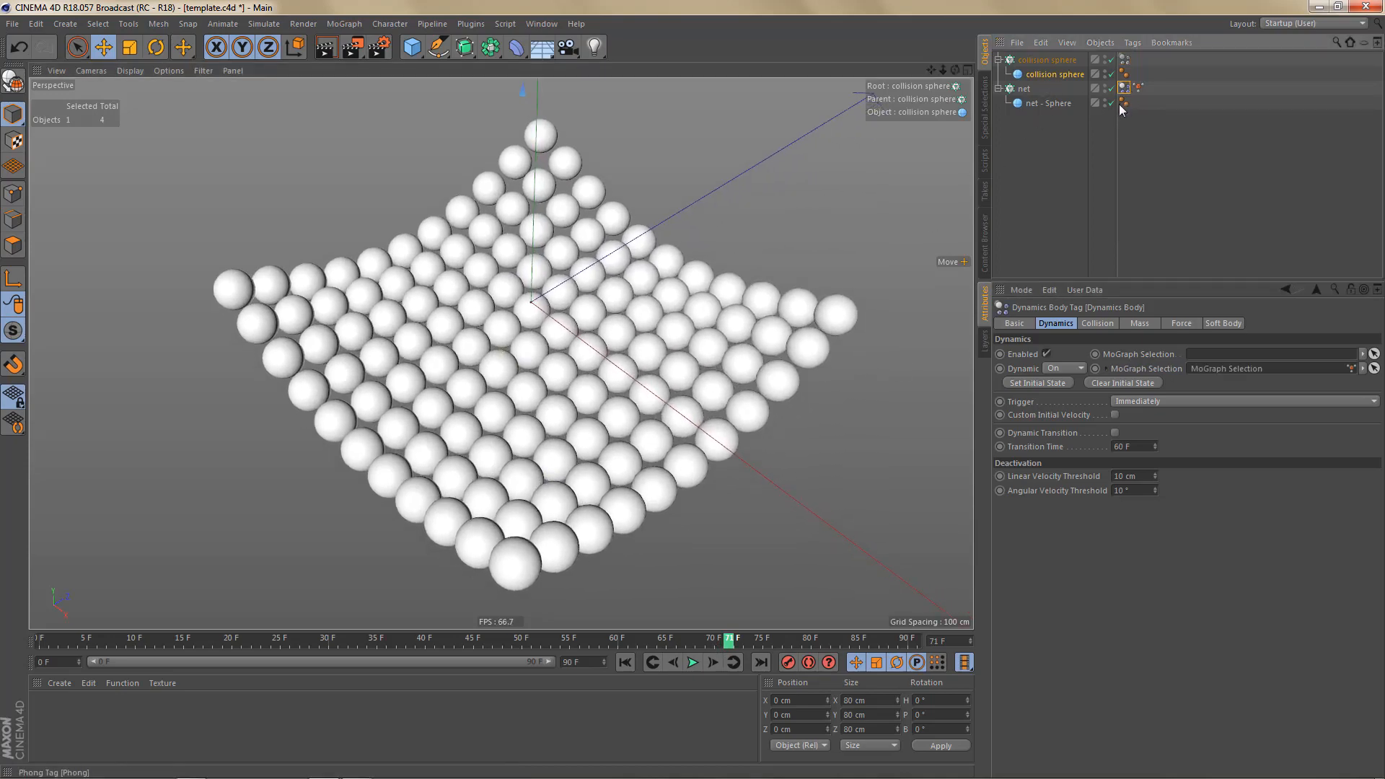
pyautogui.keyDown('alt'); pyautogui.moveTo(682, 391); pyautogui.dragTo(677, 380, button='middle'); pyautogui.keyUp('alt')
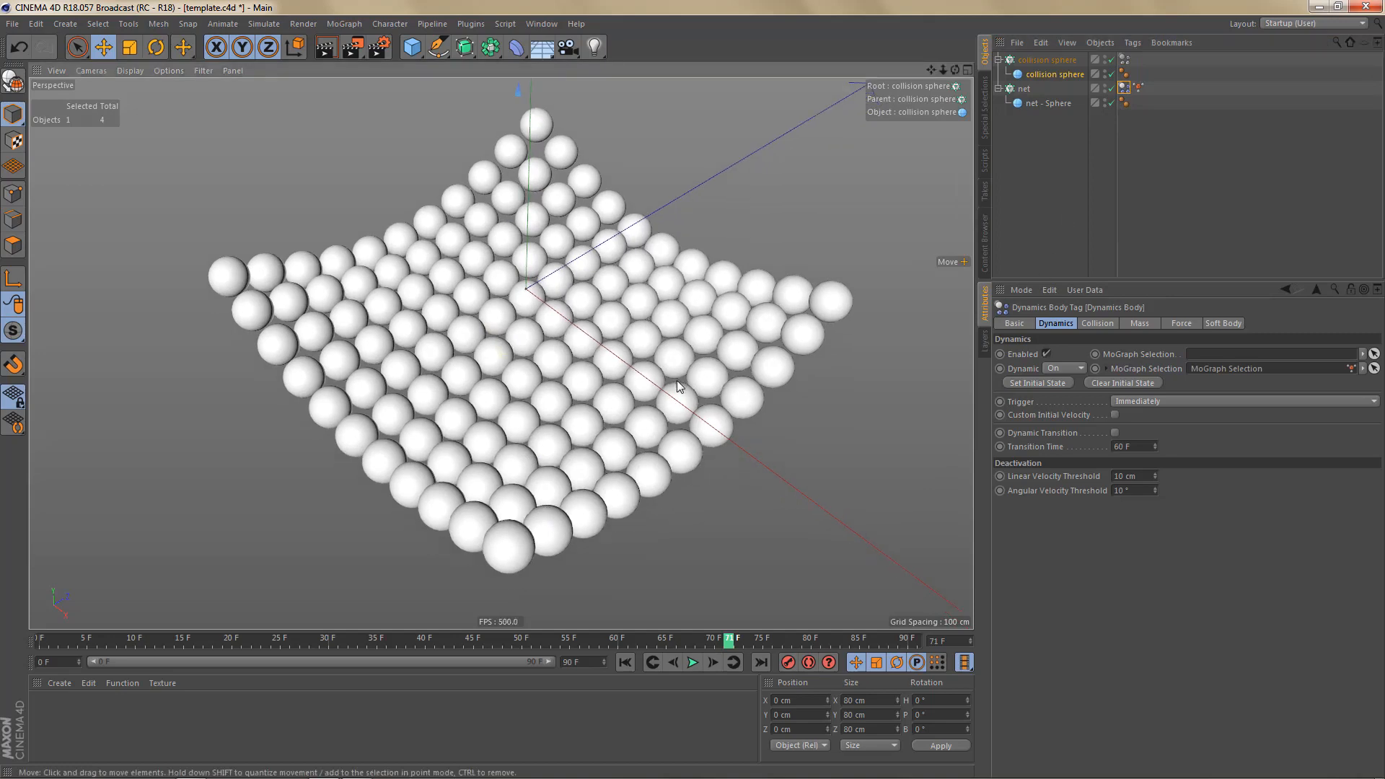
pyautogui.click(1218, 324)
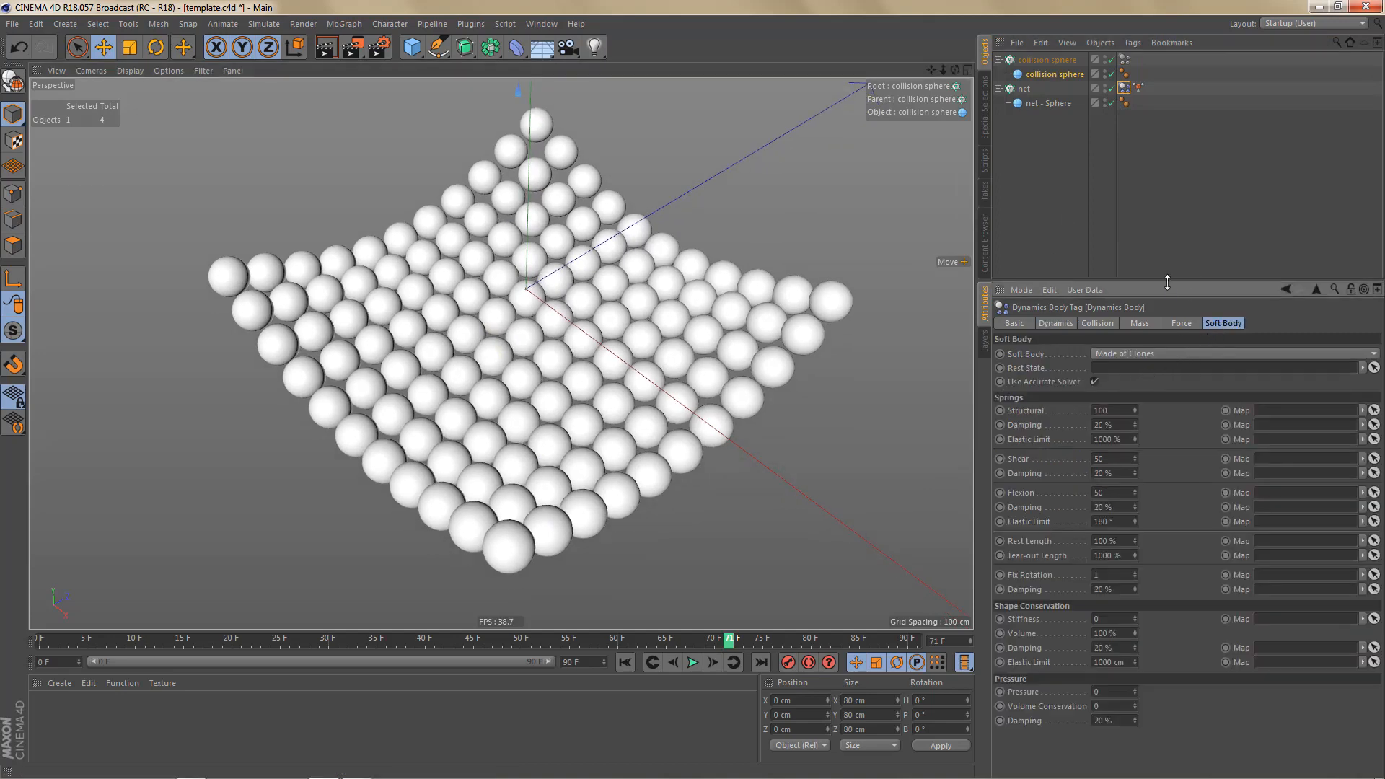
pyautogui.moveTo(1168, 279); pyautogui.dragTo(1169, 165)
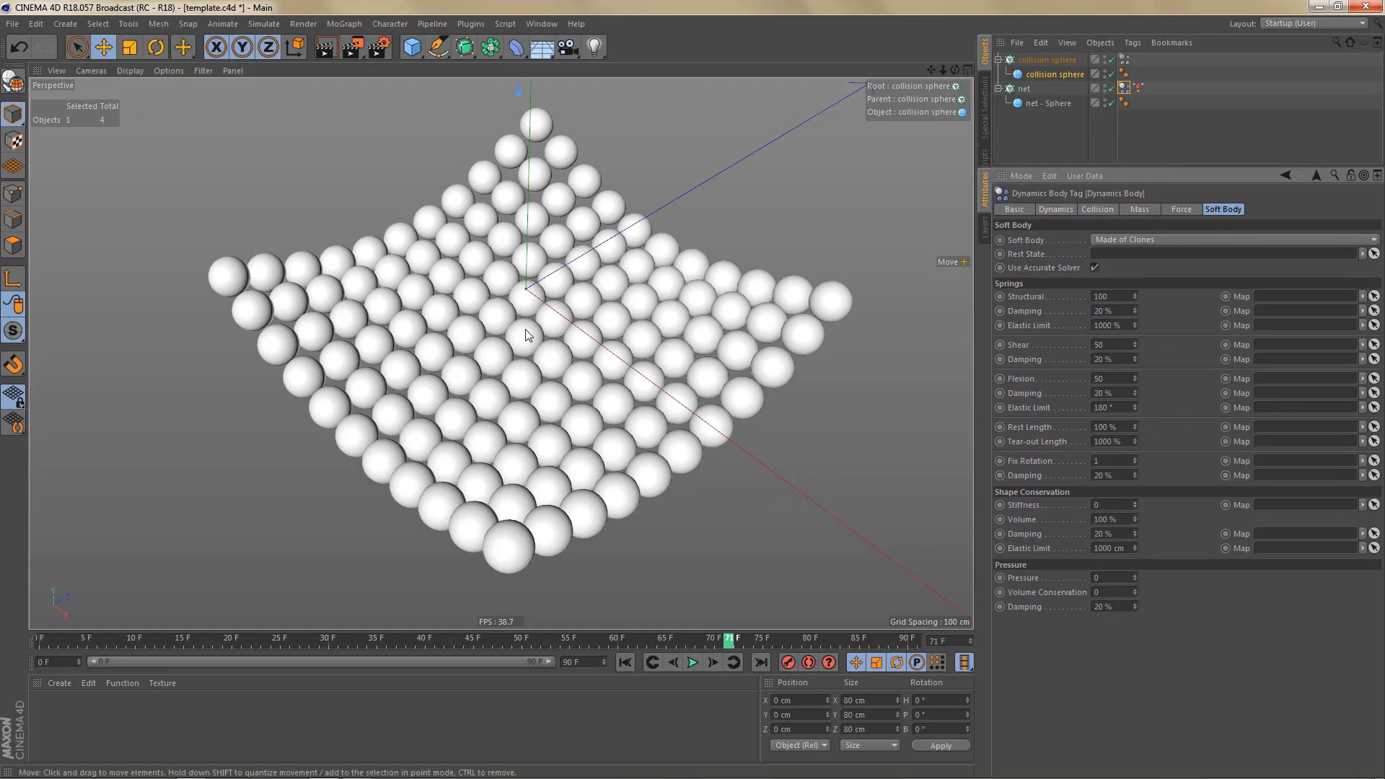
pyautogui.click(693, 662)
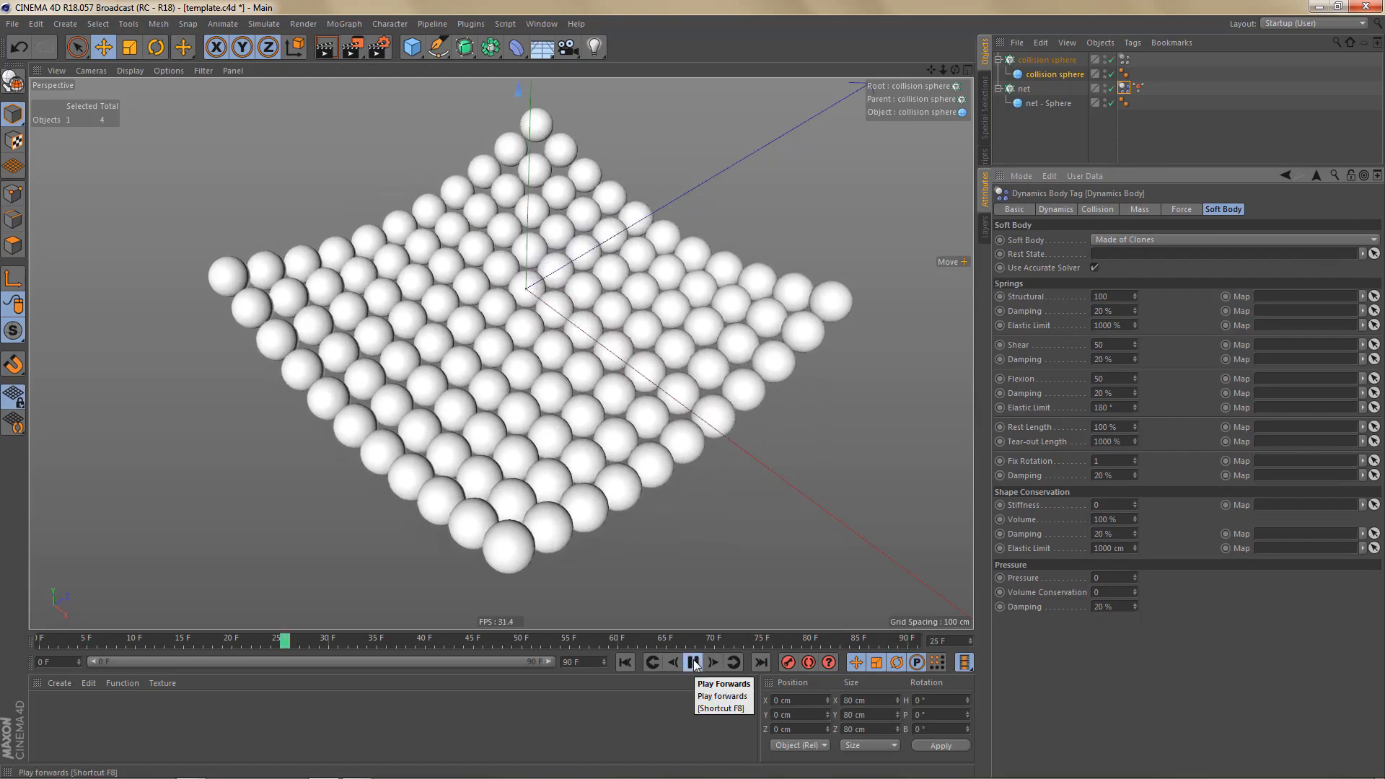
pyautogui.click(693, 662)
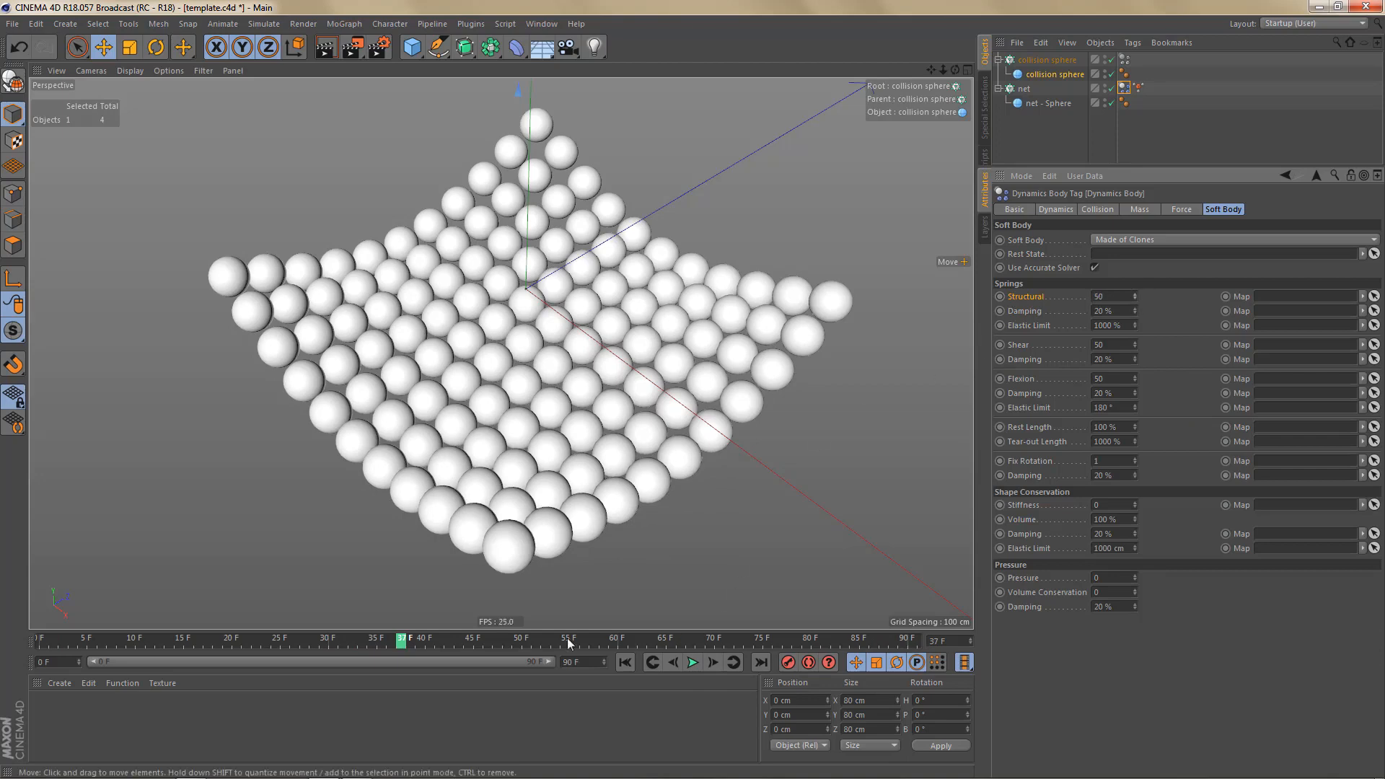
# - Set the net's structural spring strength to 50 and replay the simulation from the start
pyautogui.click(625, 662)
pyautogui.click(692, 662)
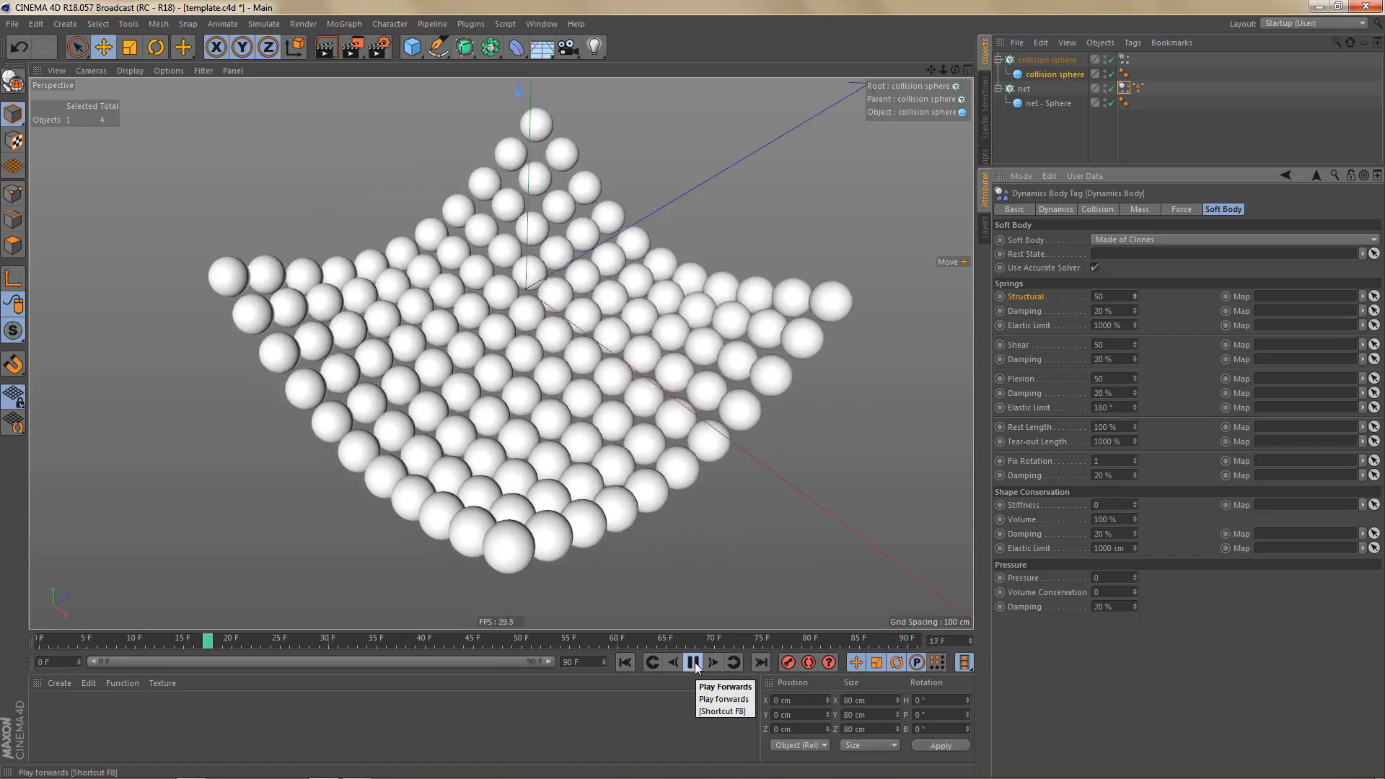
pyautogui.click(694, 662)
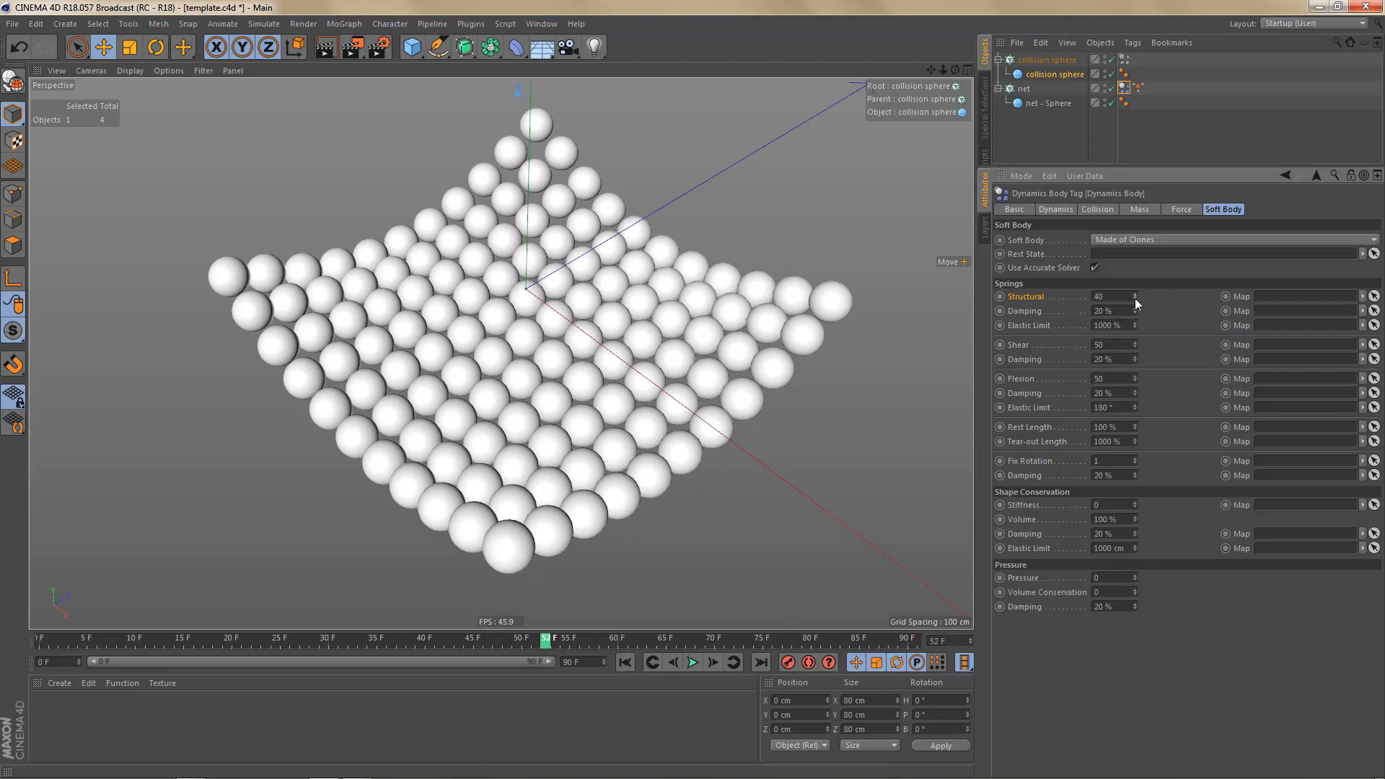
# - Set the net's structural spring strength to 40 and replay the simulation from the start
pyautogui.click(625, 662)
pyautogui.click(693, 662)
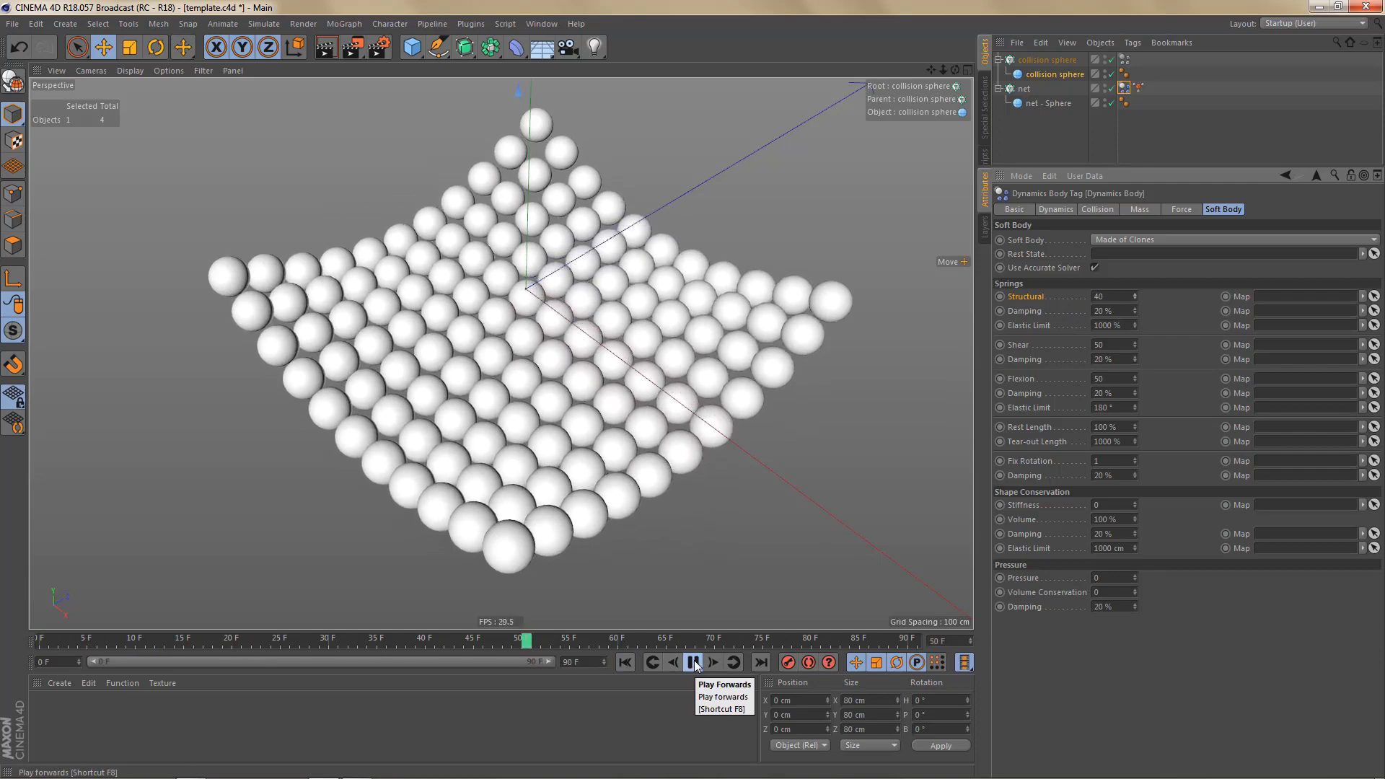
pyautogui.click(693, 662)
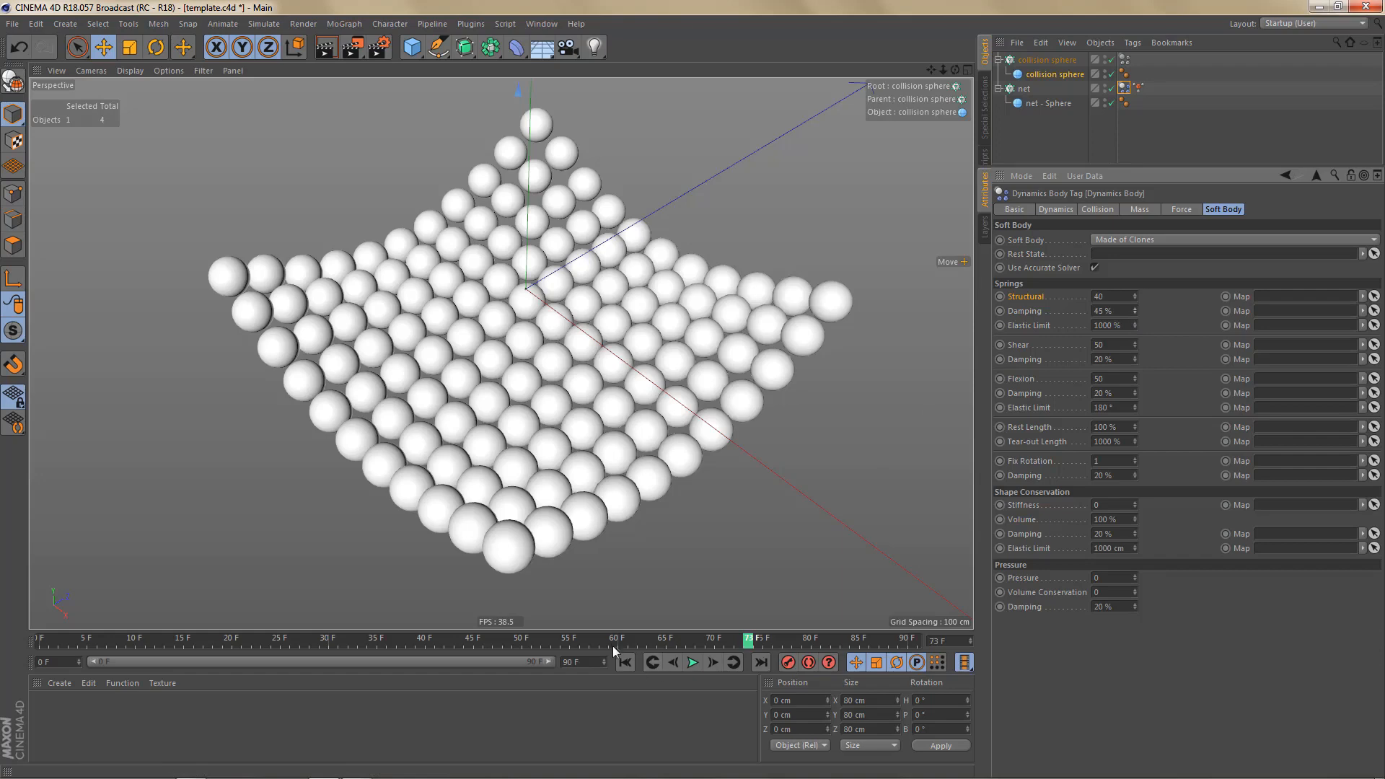
# - Replay the simulation from the start and set the elastic limit of the net's structural springs to 0%
pyautogui.click(624, 662)
pyautogui.click(693, 663)
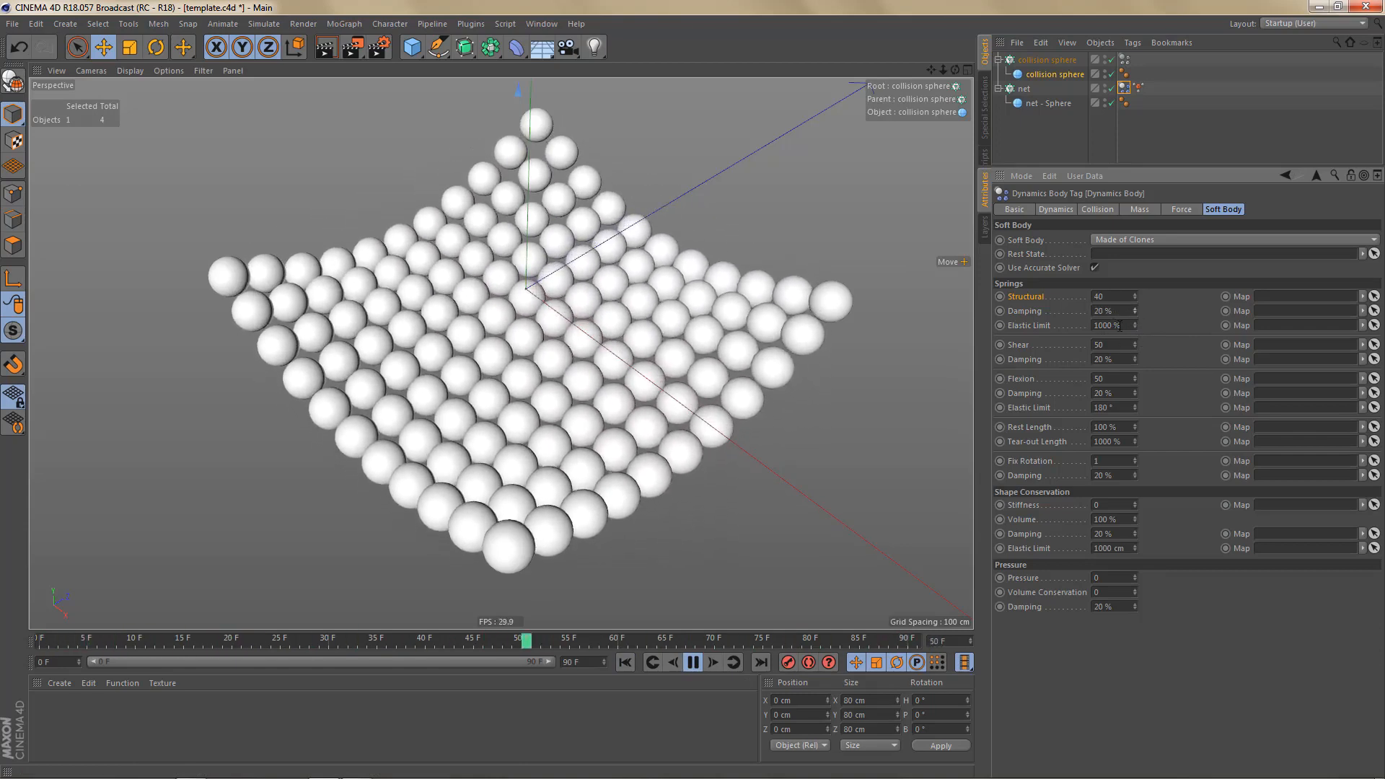
pyautogui.click(1119, 326)
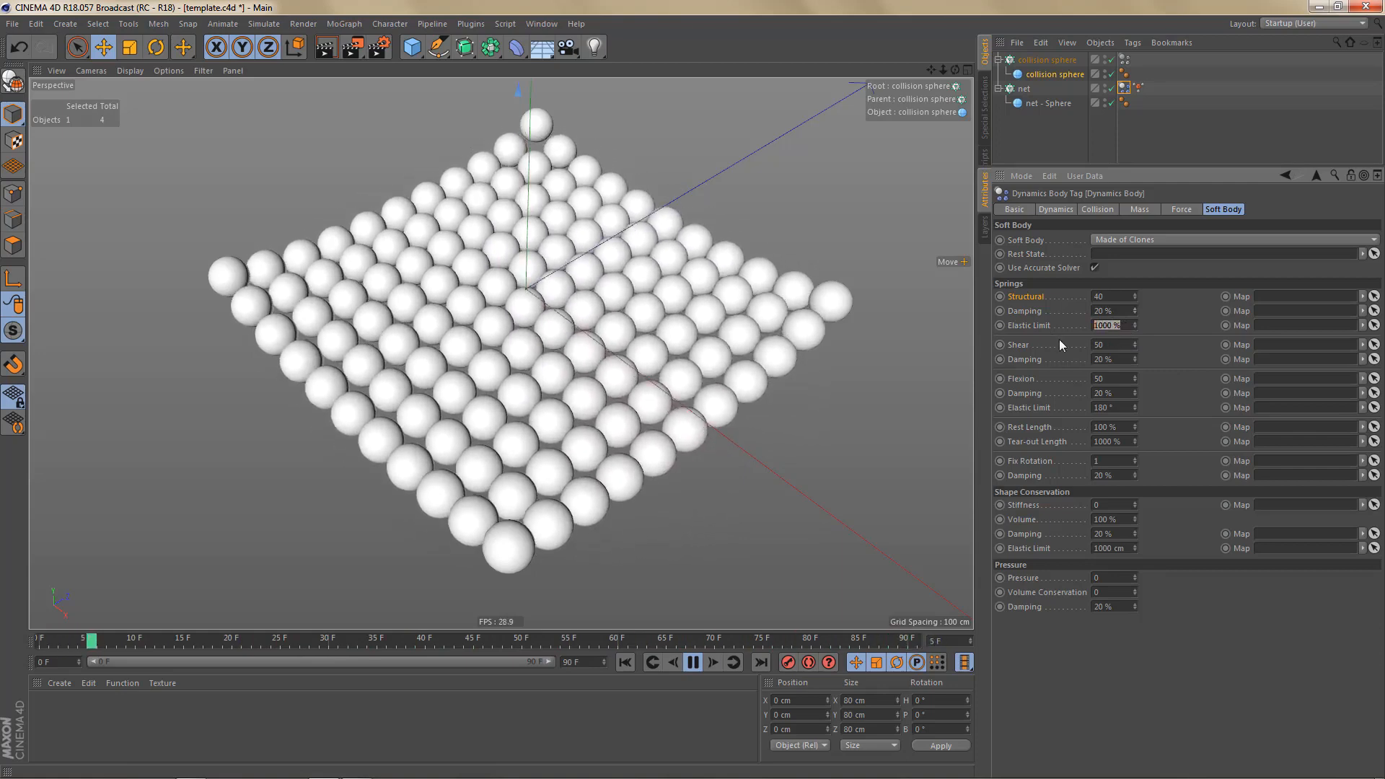
pyautogui.write('0')
pyautogui.press('Return')
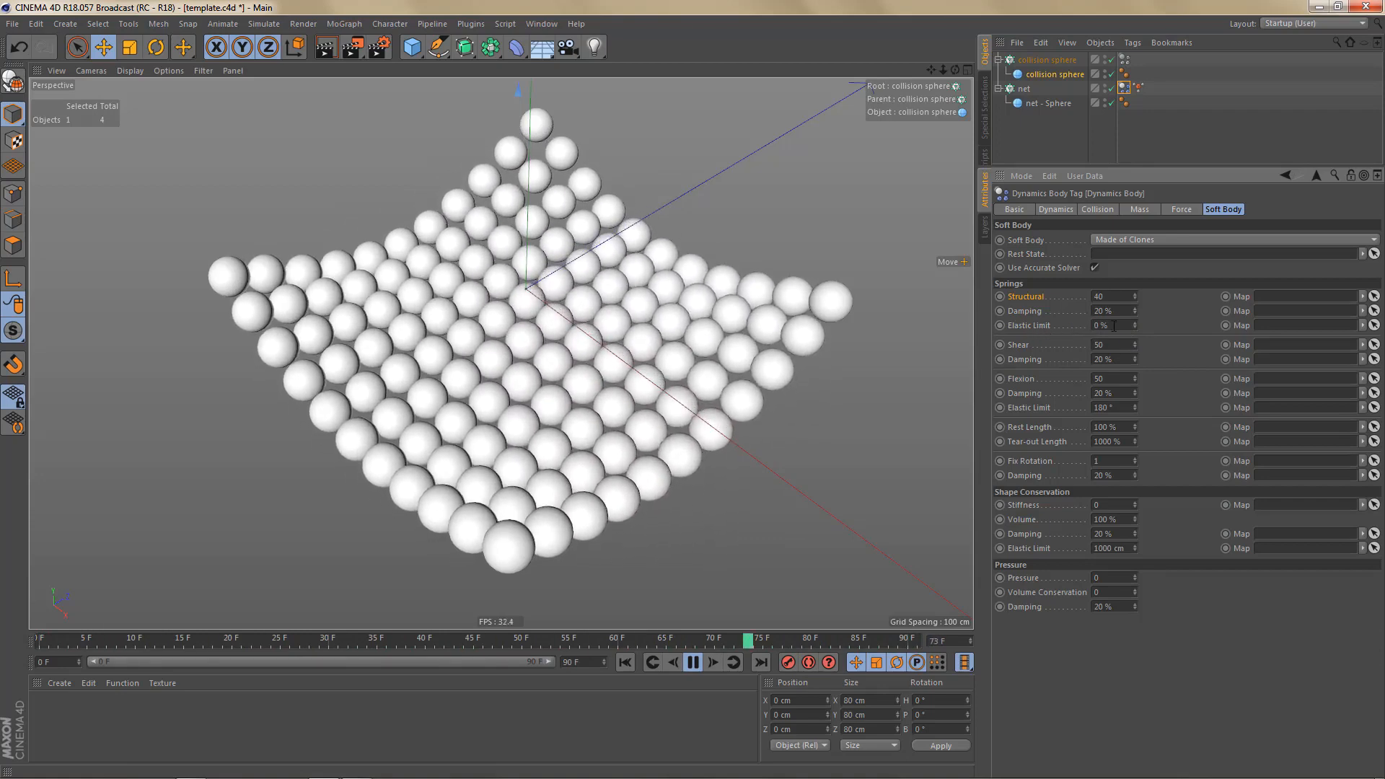
# - Try structural elastic limits of 300% and 3000% during playback, and restore the default of 1000%
pyautogui.moveTo(1112, 327); pyautogui.dragTo(1065, 332)
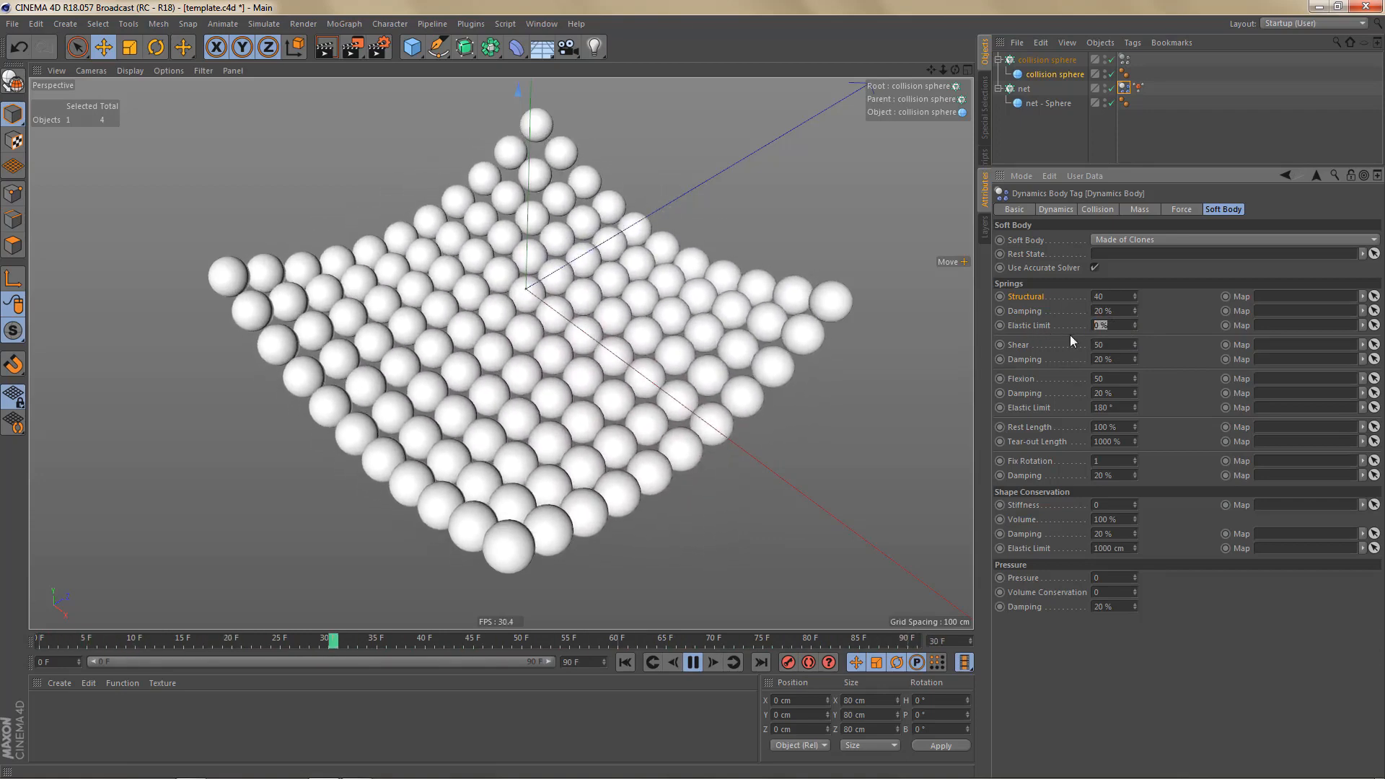
pyautogui.write('300')
pyautogui.press('Return')
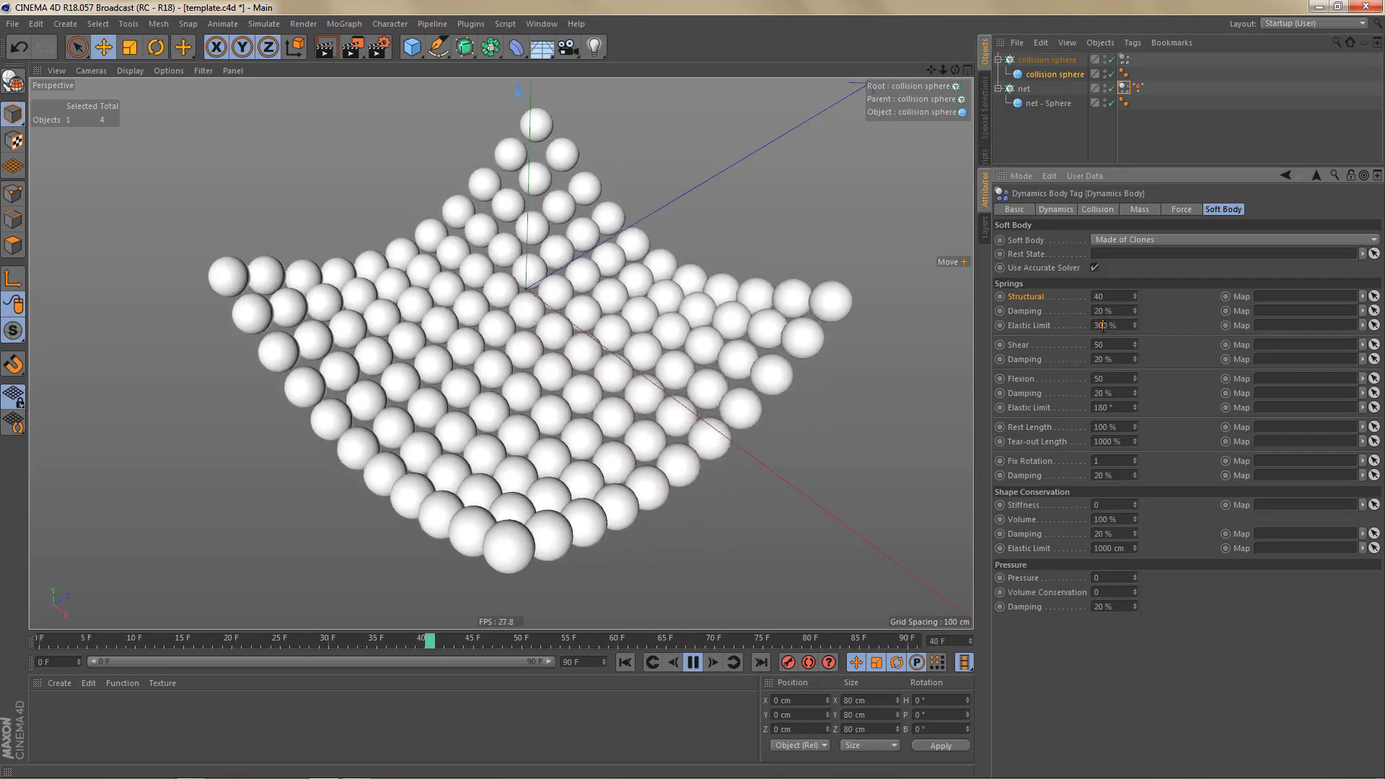
pyautogui.write('0')
pyautogui.press('Return')
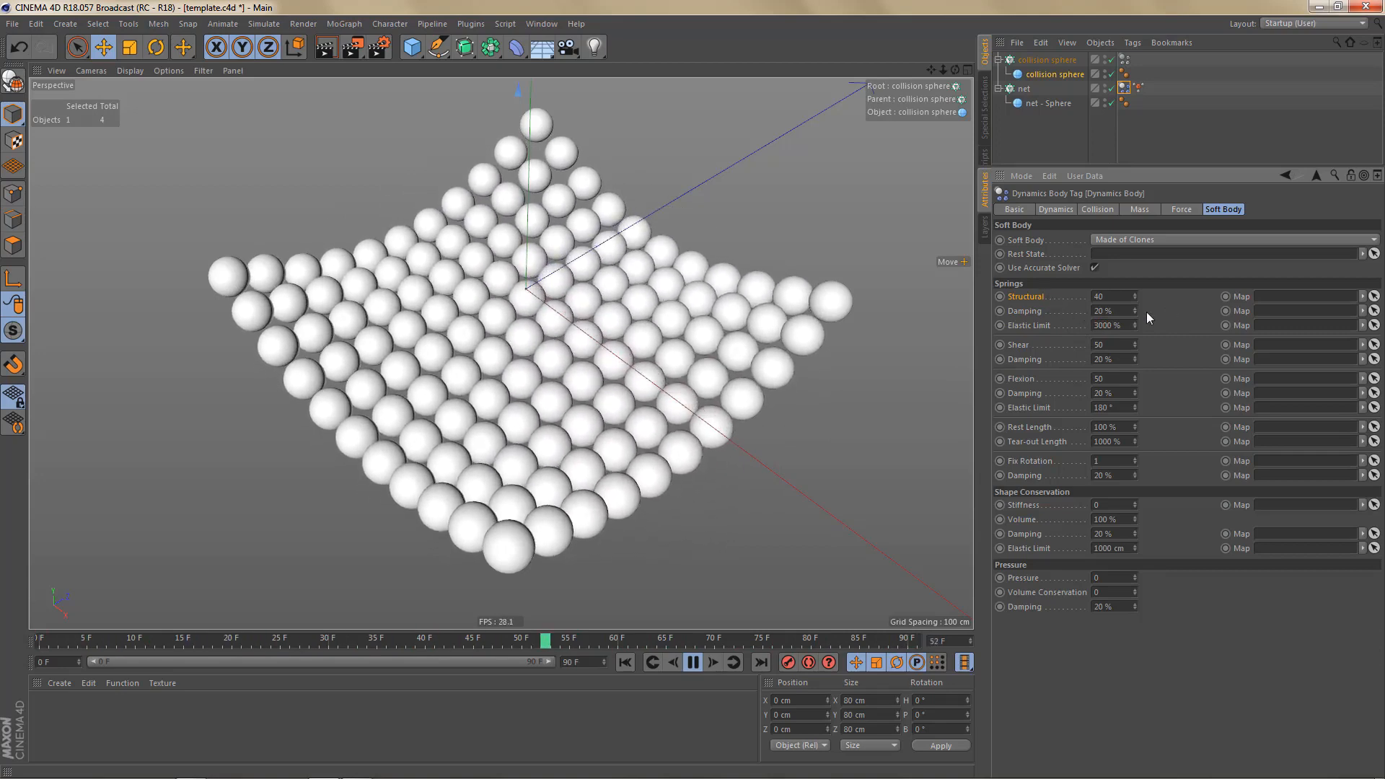
pyautogui.rightClick(1135, 327)
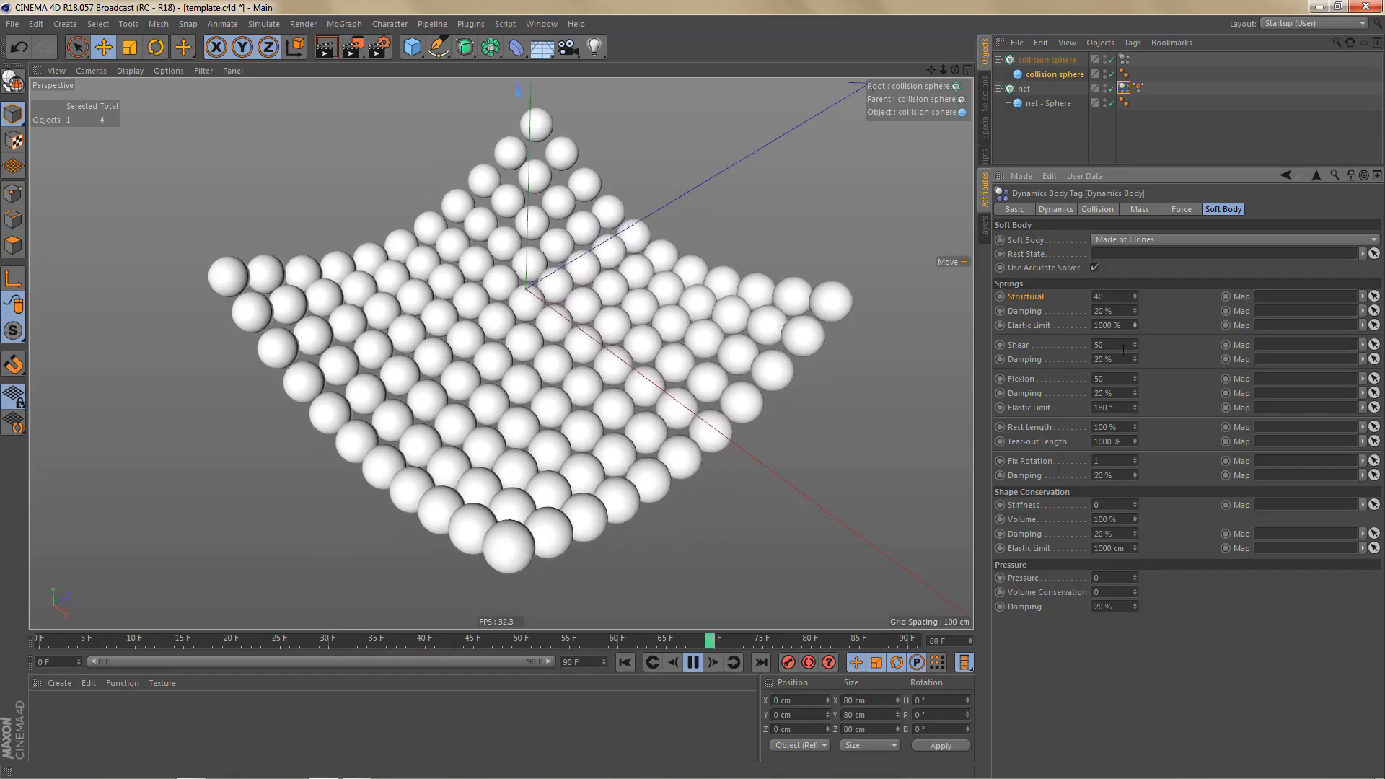
# - Test lower shear spring strengths on the net while the simulation plays, and set Shear to 0
pyautogui.moveTo(1135, 345); pyautogui.dragTo(1135, 351)
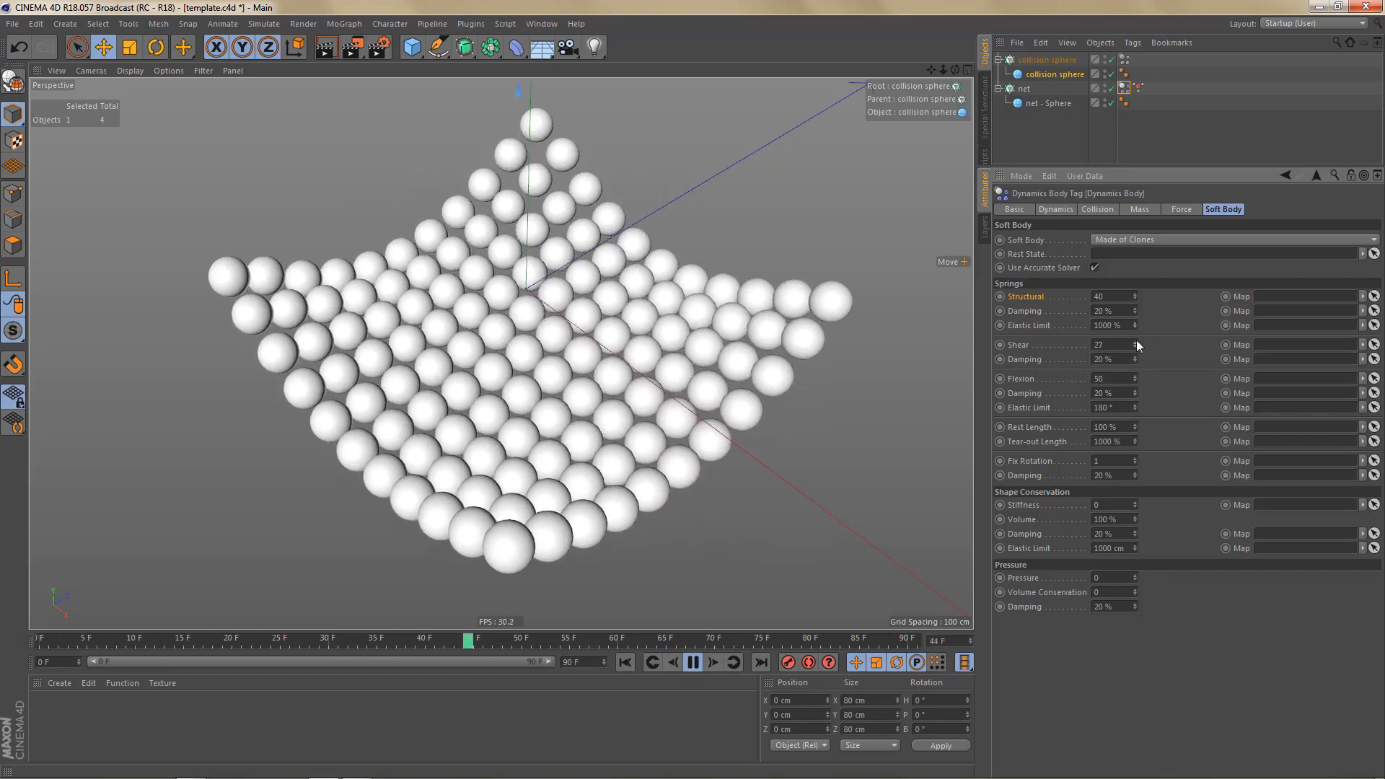
pyautogui.moveTo(1135, 345); pyautogui.dragTo(1136, 340)
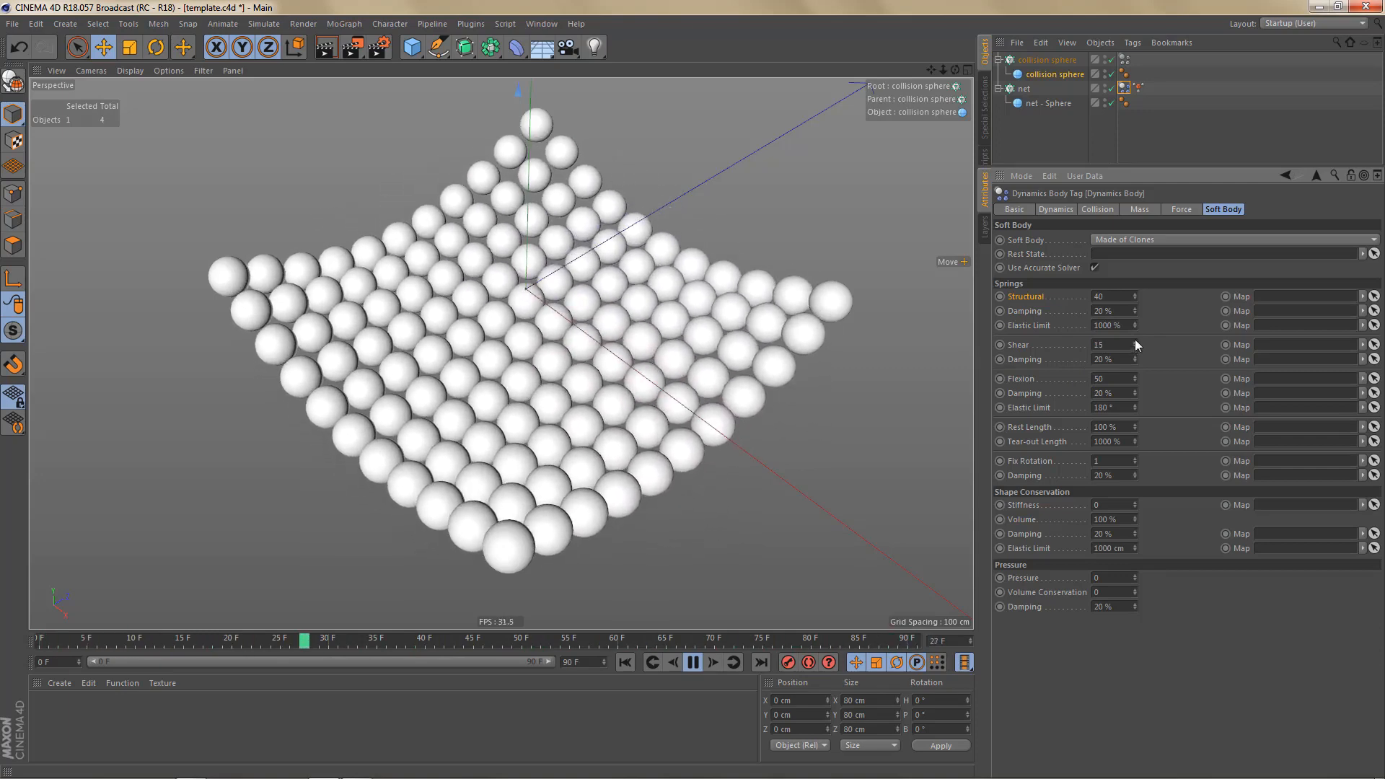
pyautogui.rightClick(1136, 344)
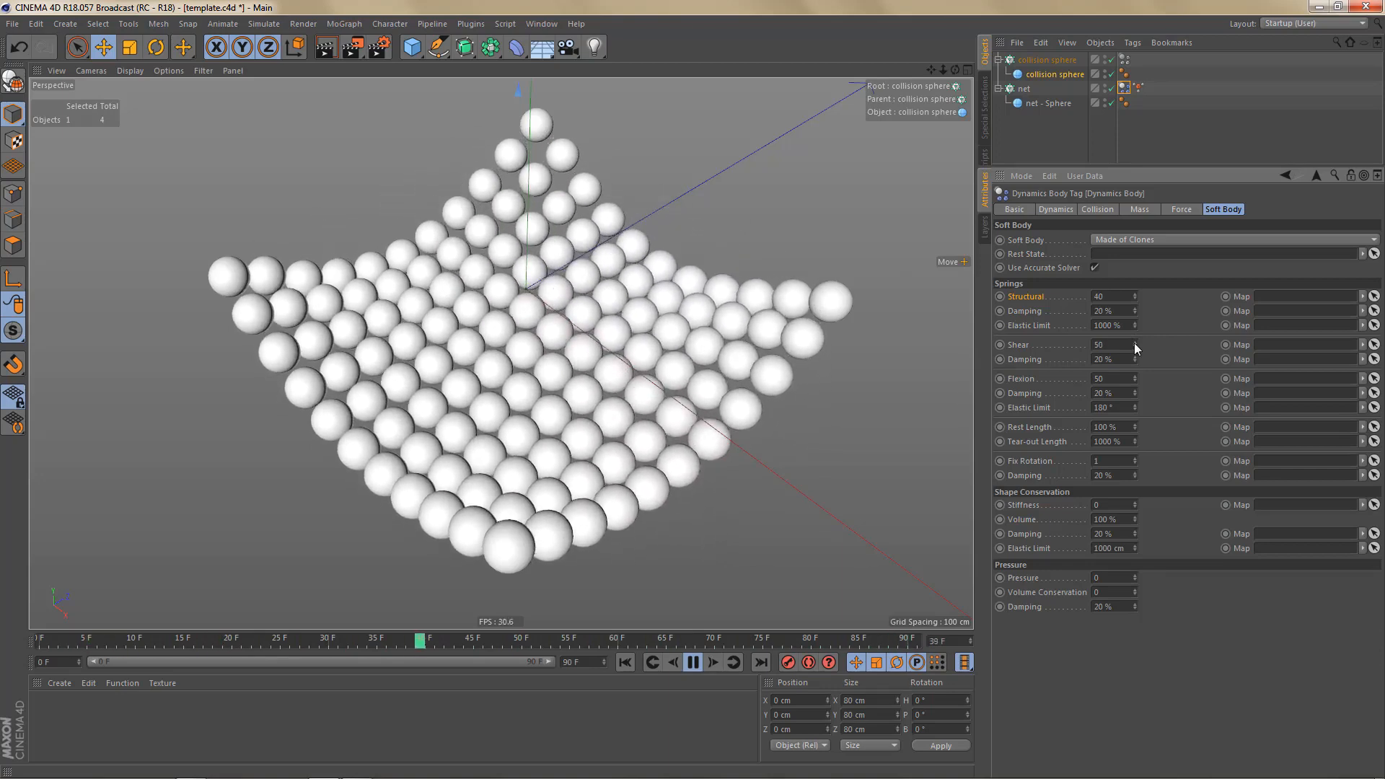
pyautogui.moveTo(1134, 343); pyautogui.dragTo(1133, 341)
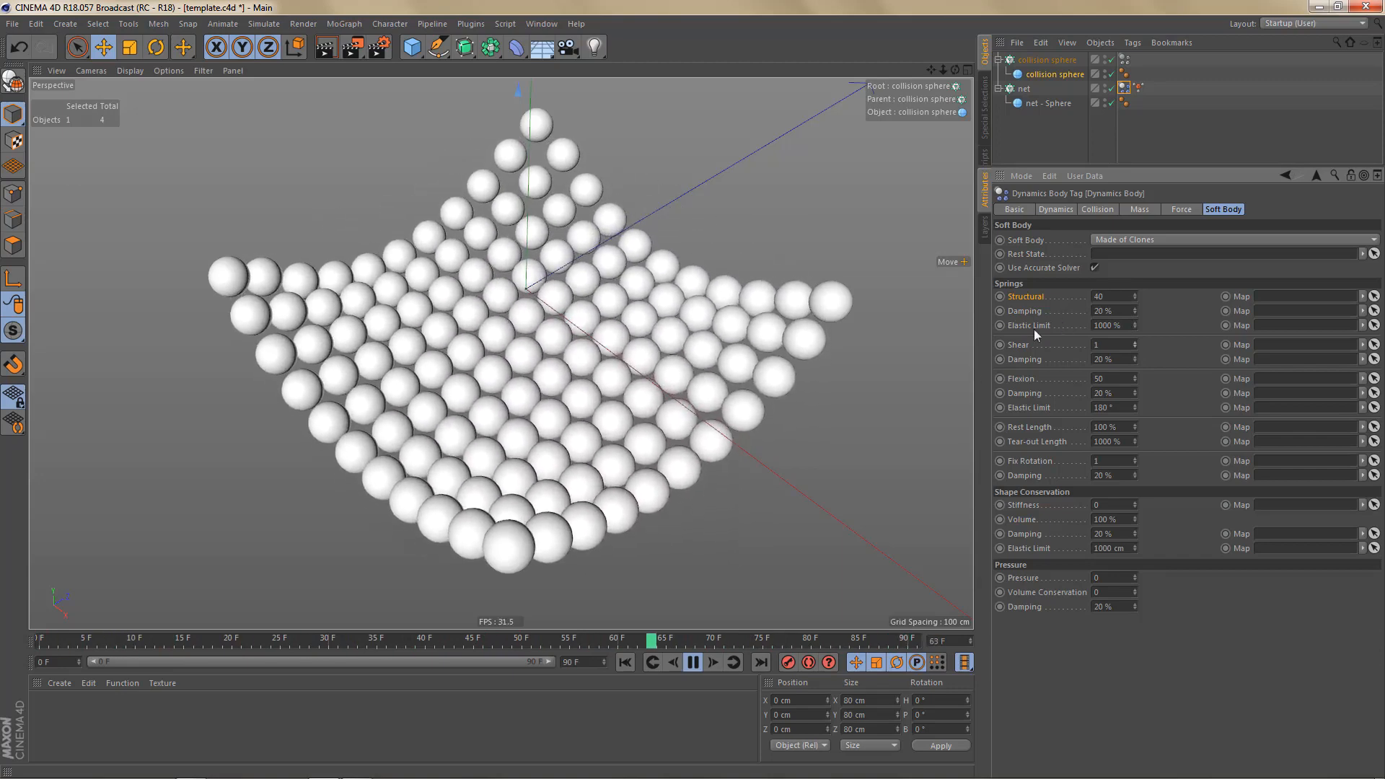
pyautogui.click(1136, 348)
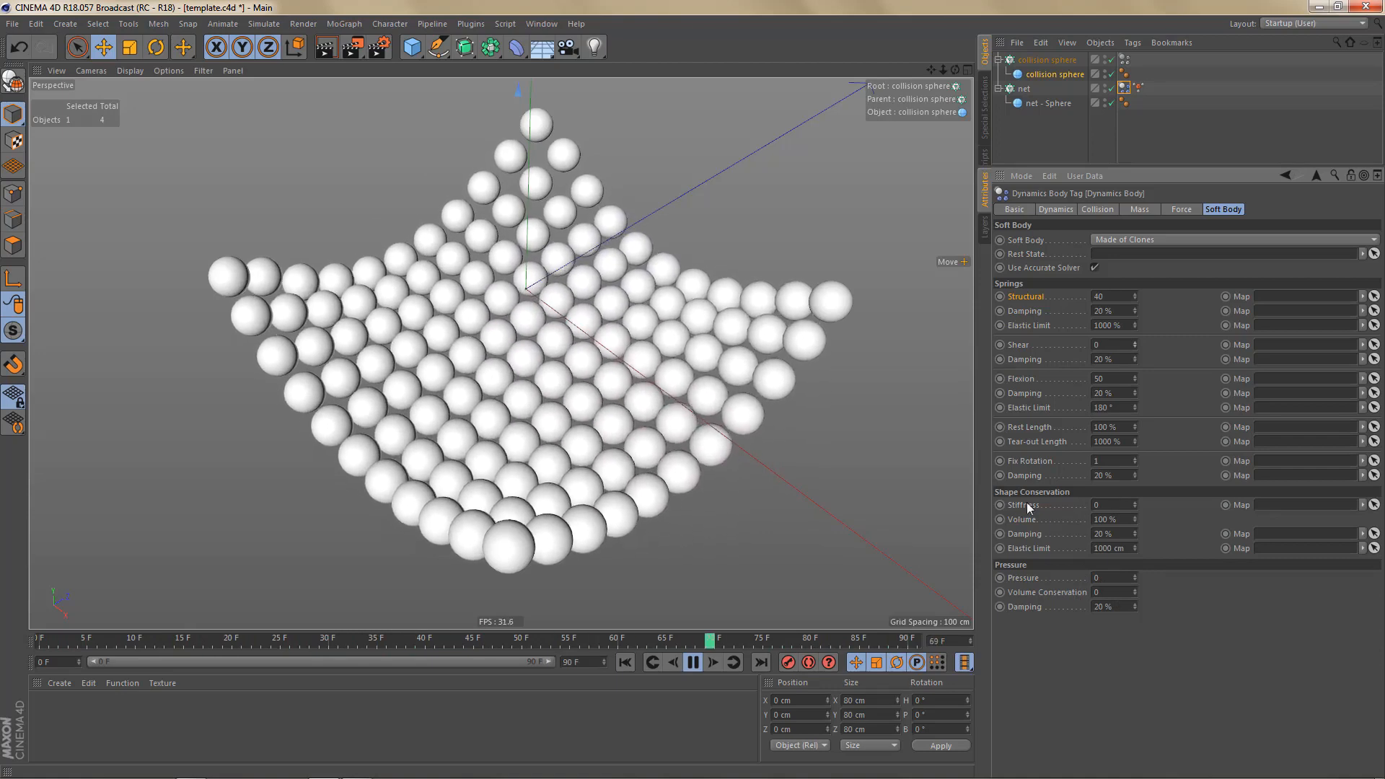
# - Raise the net's shape conservation stiffness in single steps to 6 during playback, and set it back to 0
pyautogui.click(1043, 505)
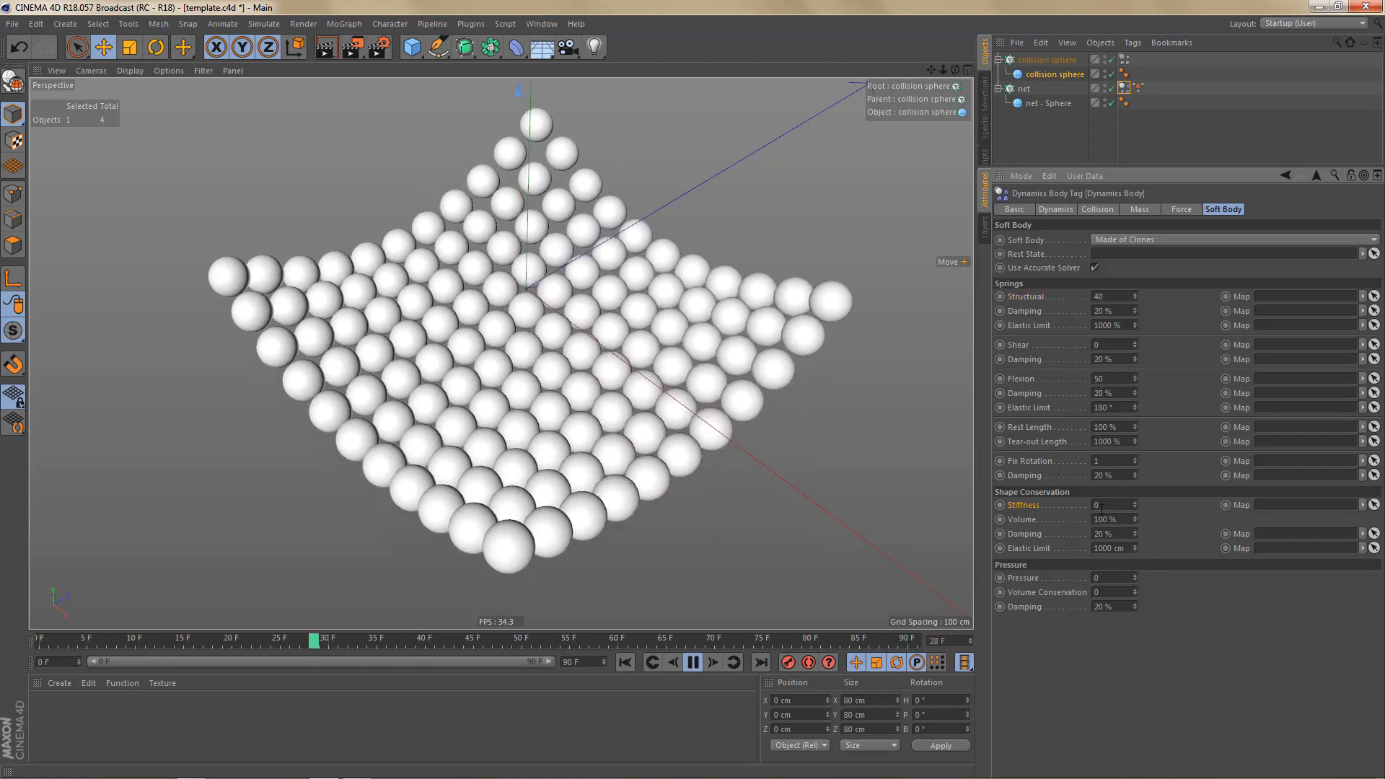
pyautogui.click(1135, 502)
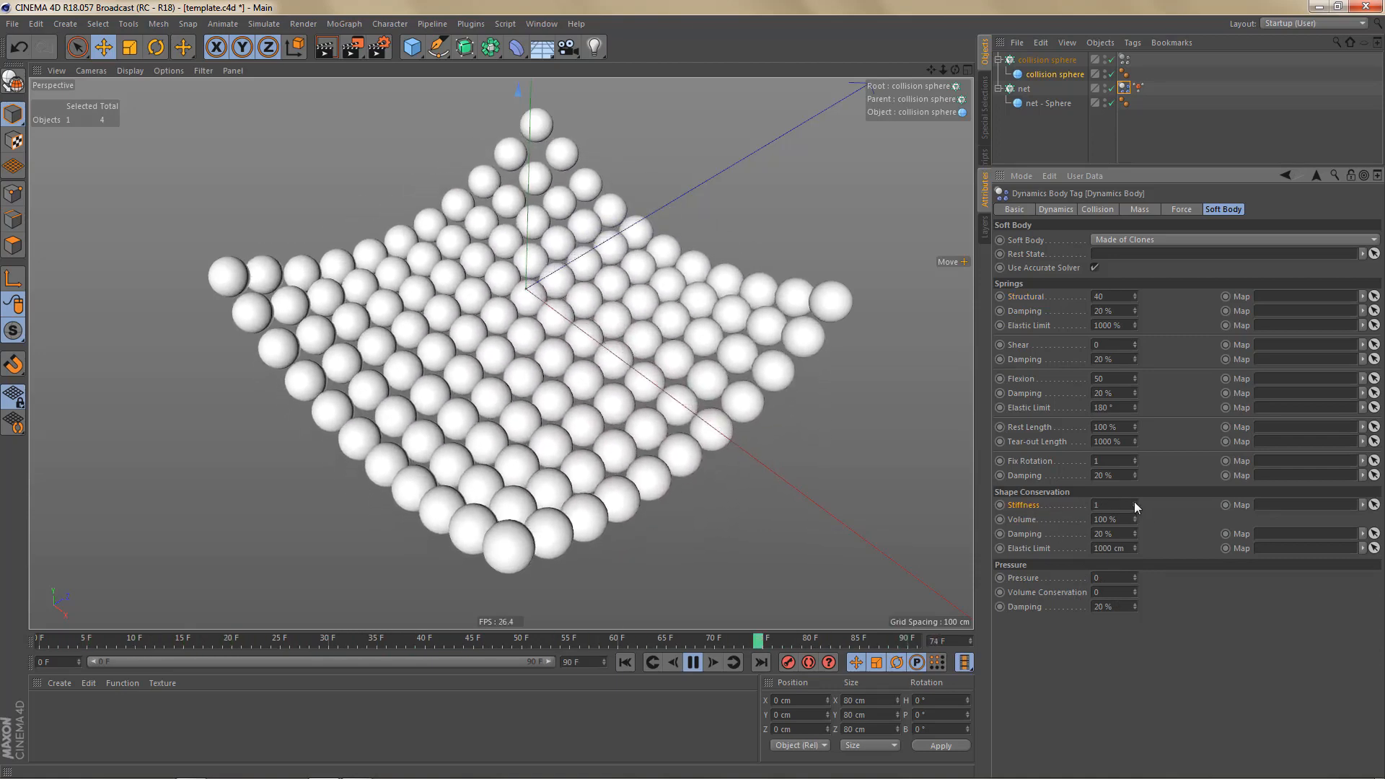
pyautogui.click(1135, 503)
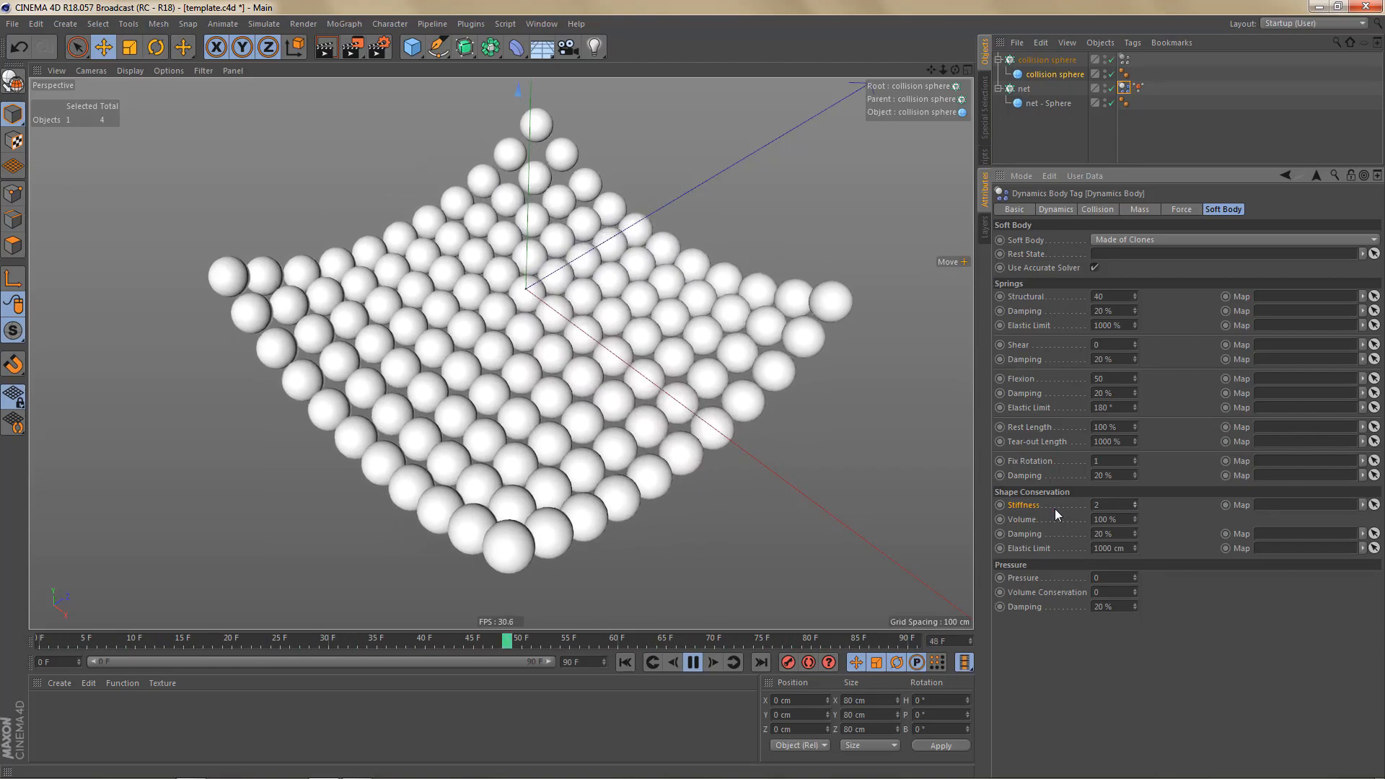
pyautogui.click(1135, 503)
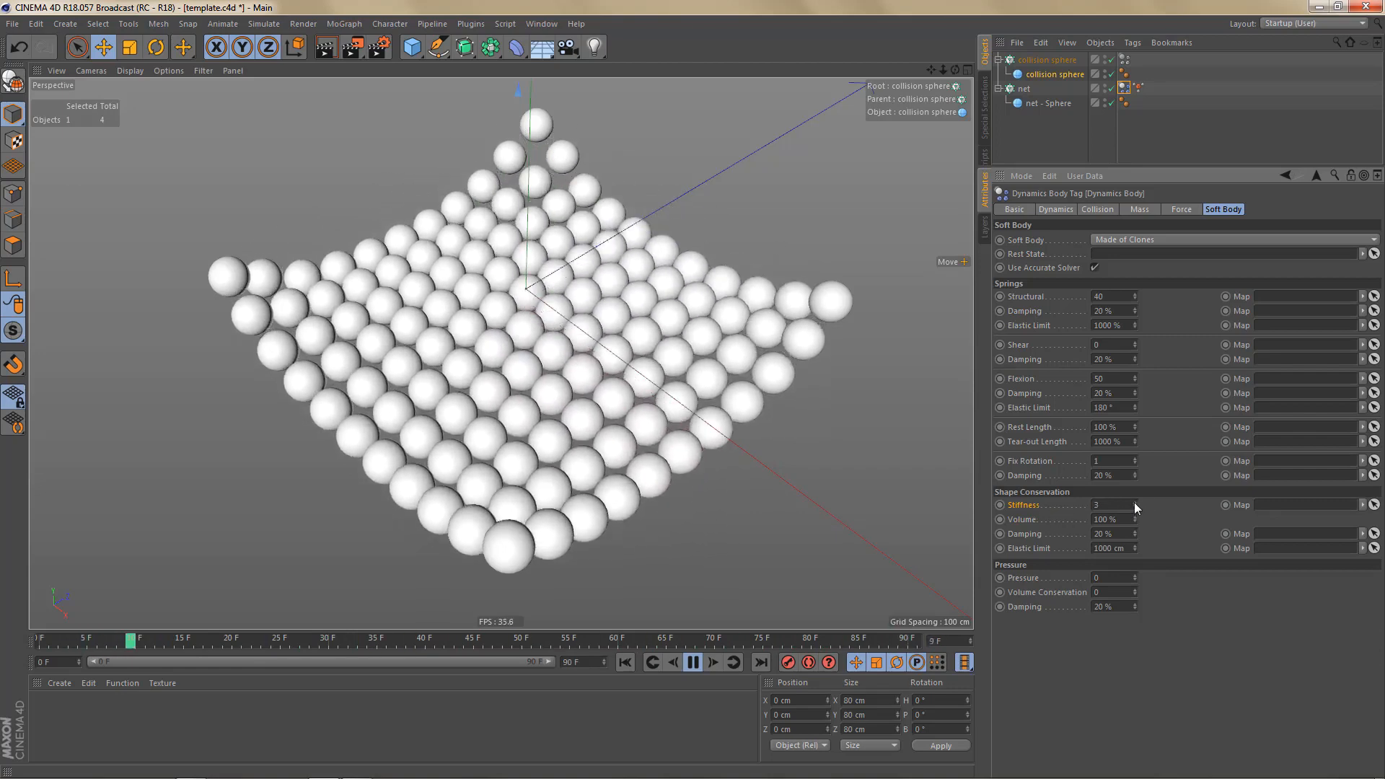
pyautogui.click(1134, 502)
pyautogui.click(1134, 502)
pyautogui.click(1135, 503)
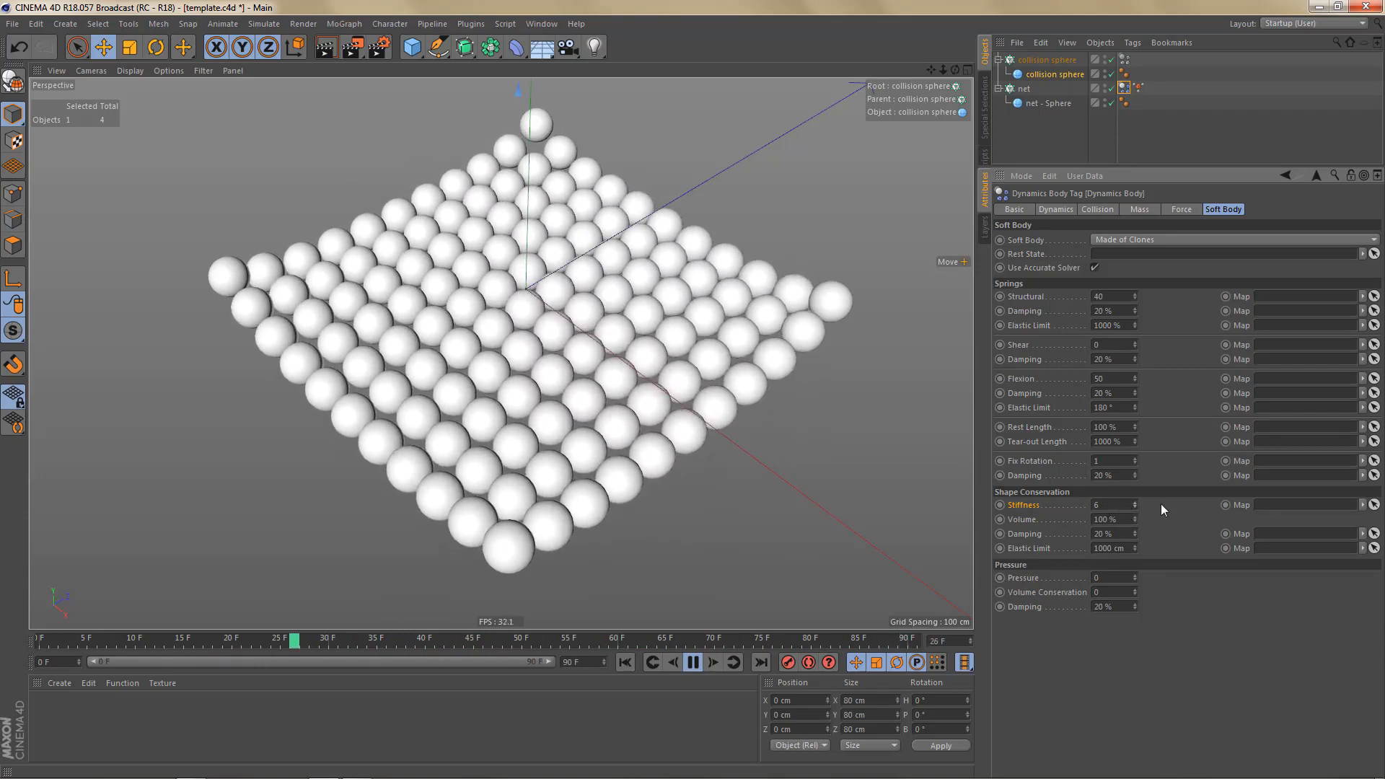
pyautogui.moveTo(1136, 505); pyautogui.dragTo(1118, 507)
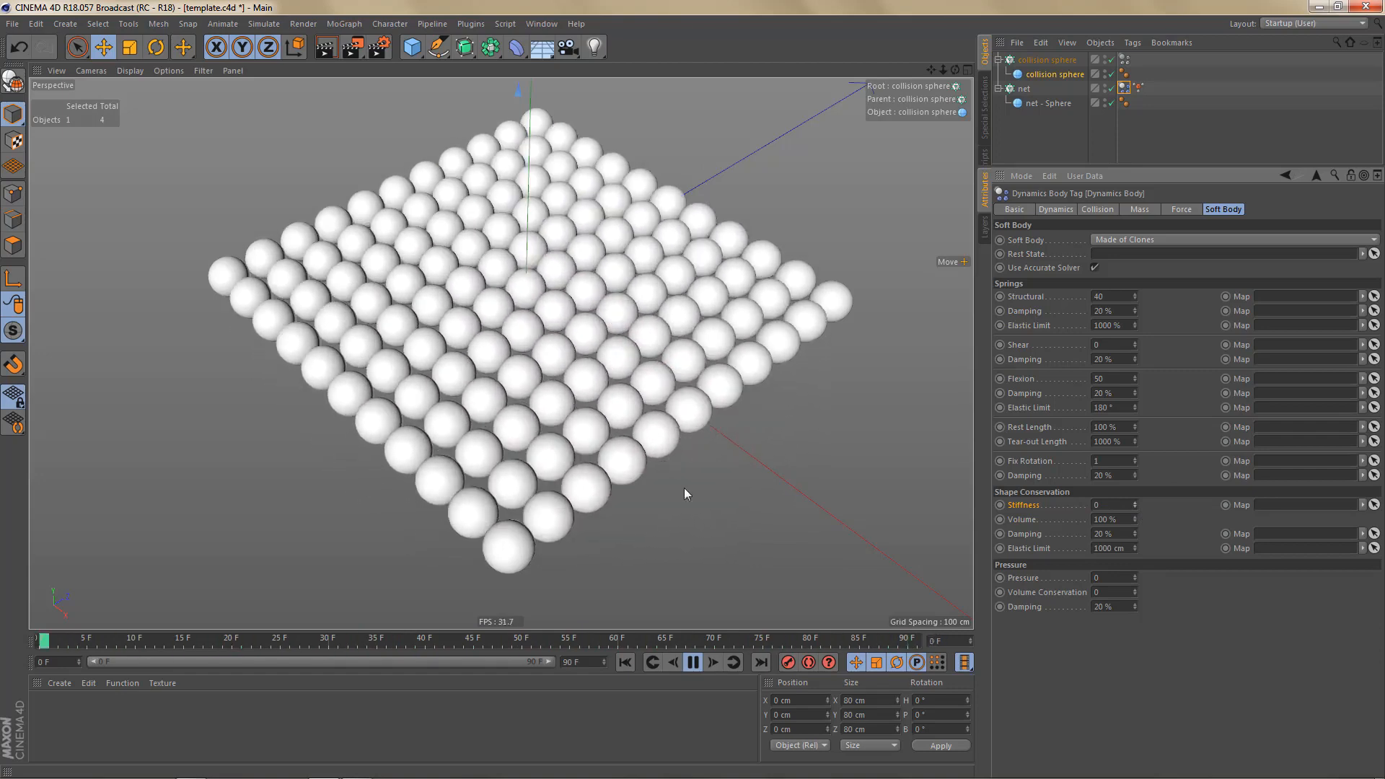
# - Stop the playback, set the project's end frame to 180 and extend the preview range to the full length
pyautogui.click(693, 663)
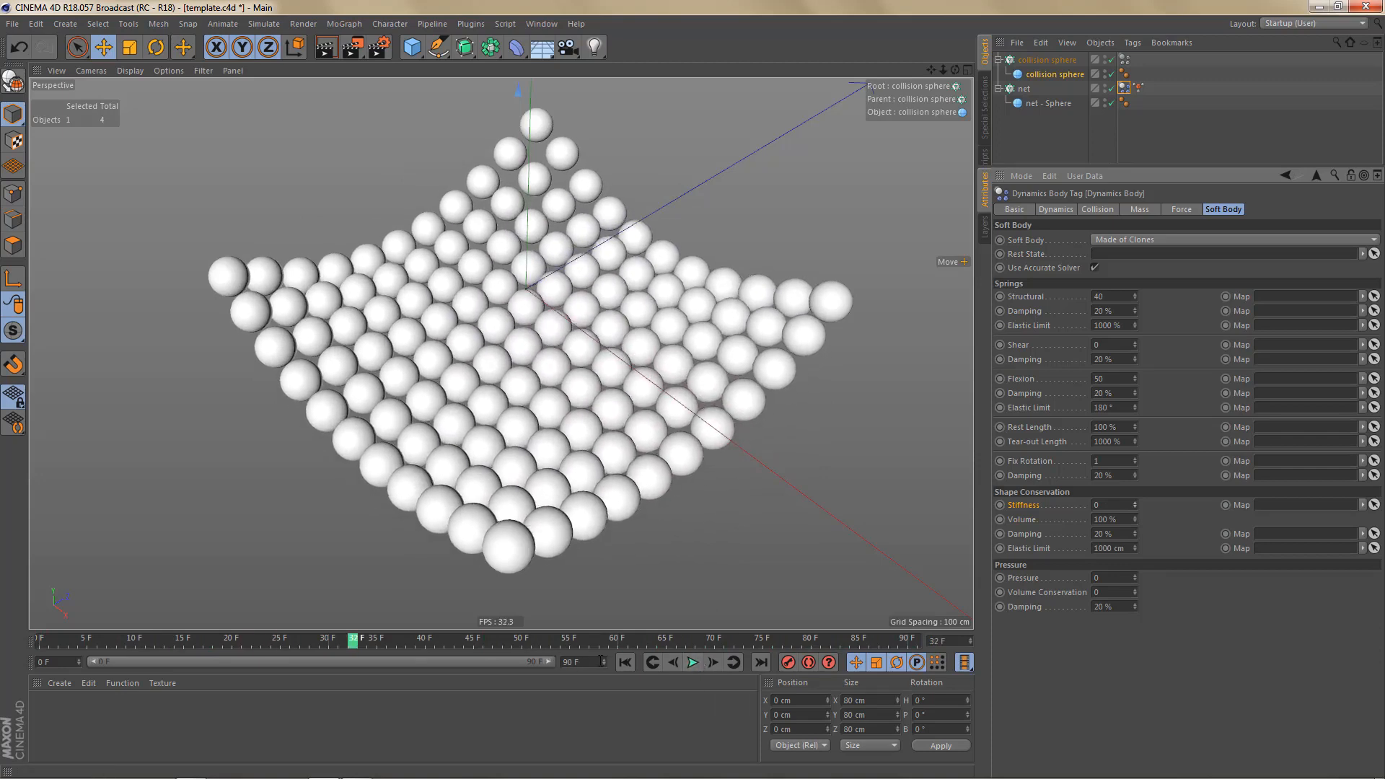
pyautogui.moveTo(601, 662); pyautogui.dragTo(552, 666)
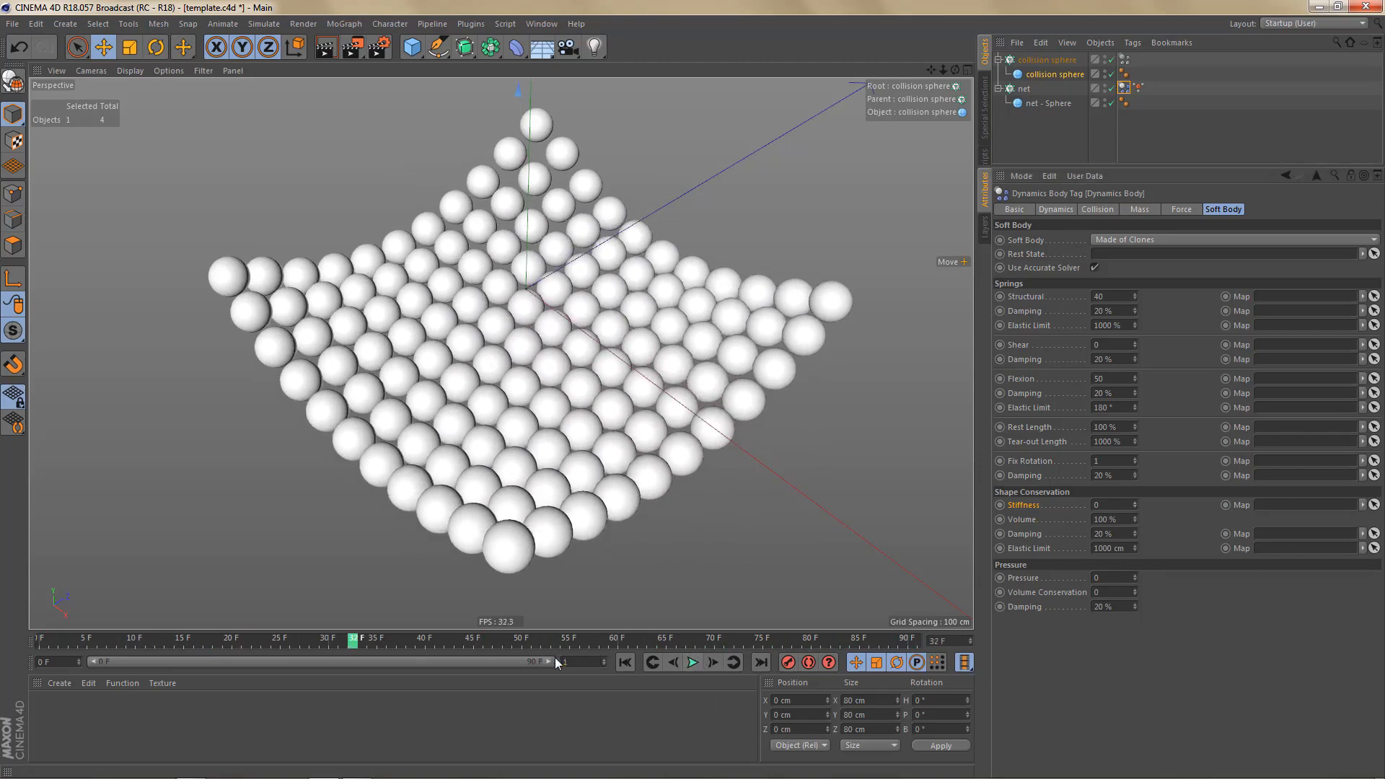
pyautogui.write('180')
pyautogui.press('Return')
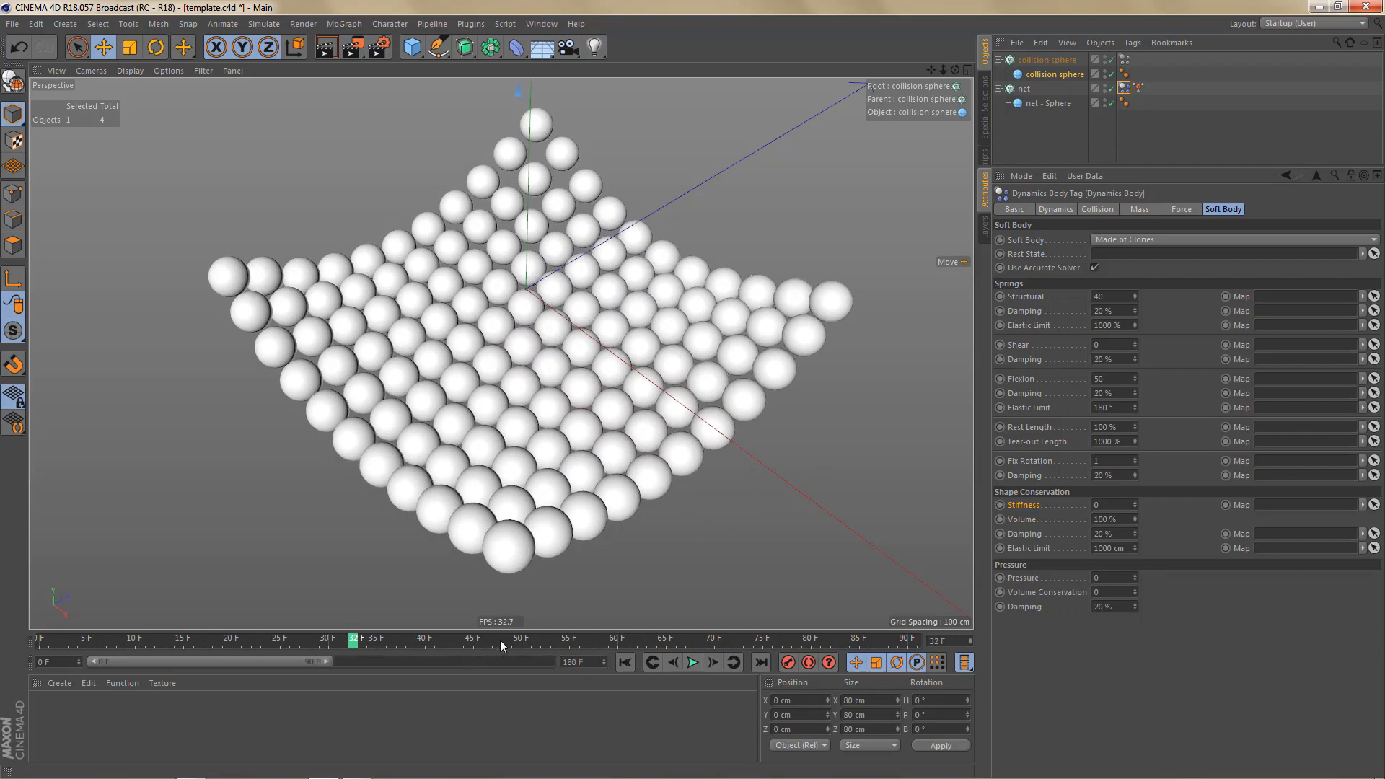
pyautogui.doubleClick(521, 659)
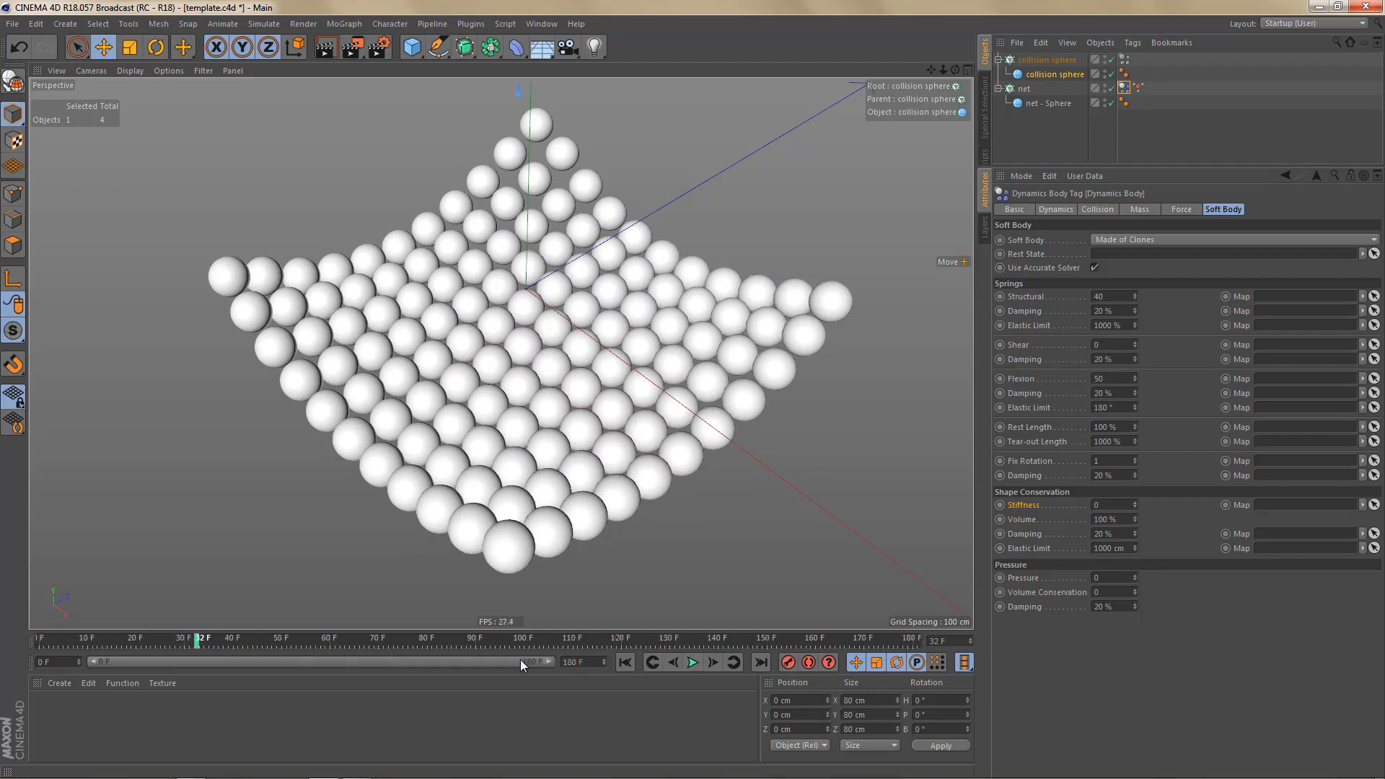
# - Check the frame rate in the project settings and the render settings, and close the render settings
pyautogui.hotkey('ctrl', 'd')
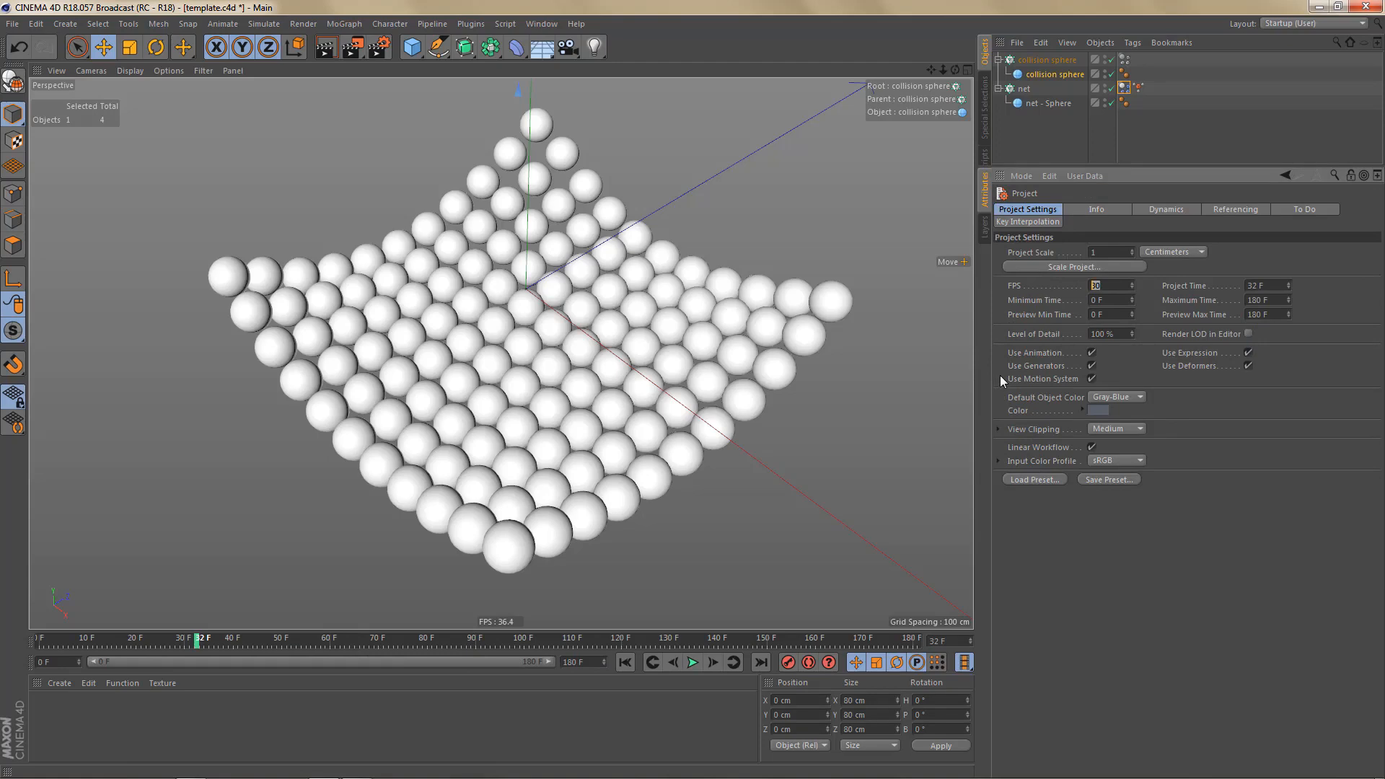
pyautogui.hotkey('ctrl', 'b')
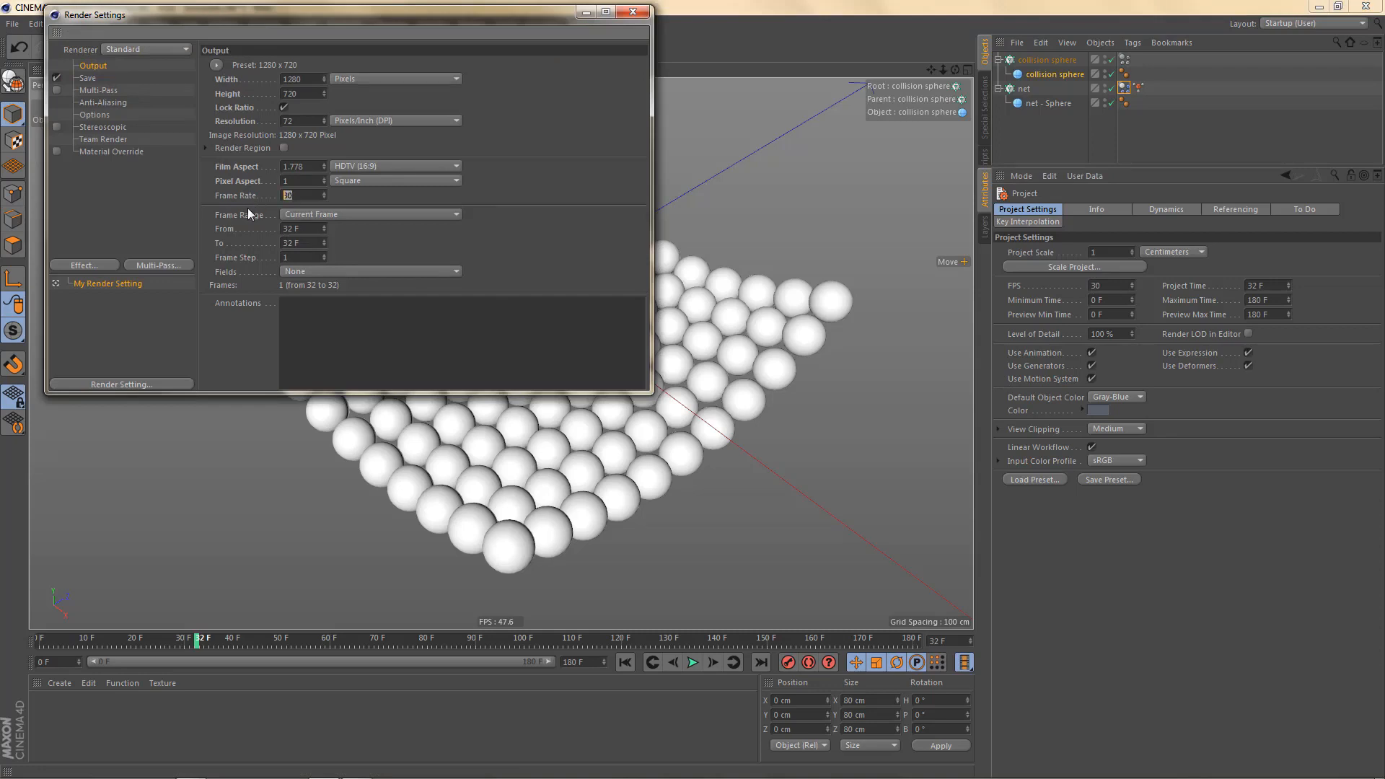
pyautogui.moveTo(421, 11); pyautogui.dragTo(615, 105)
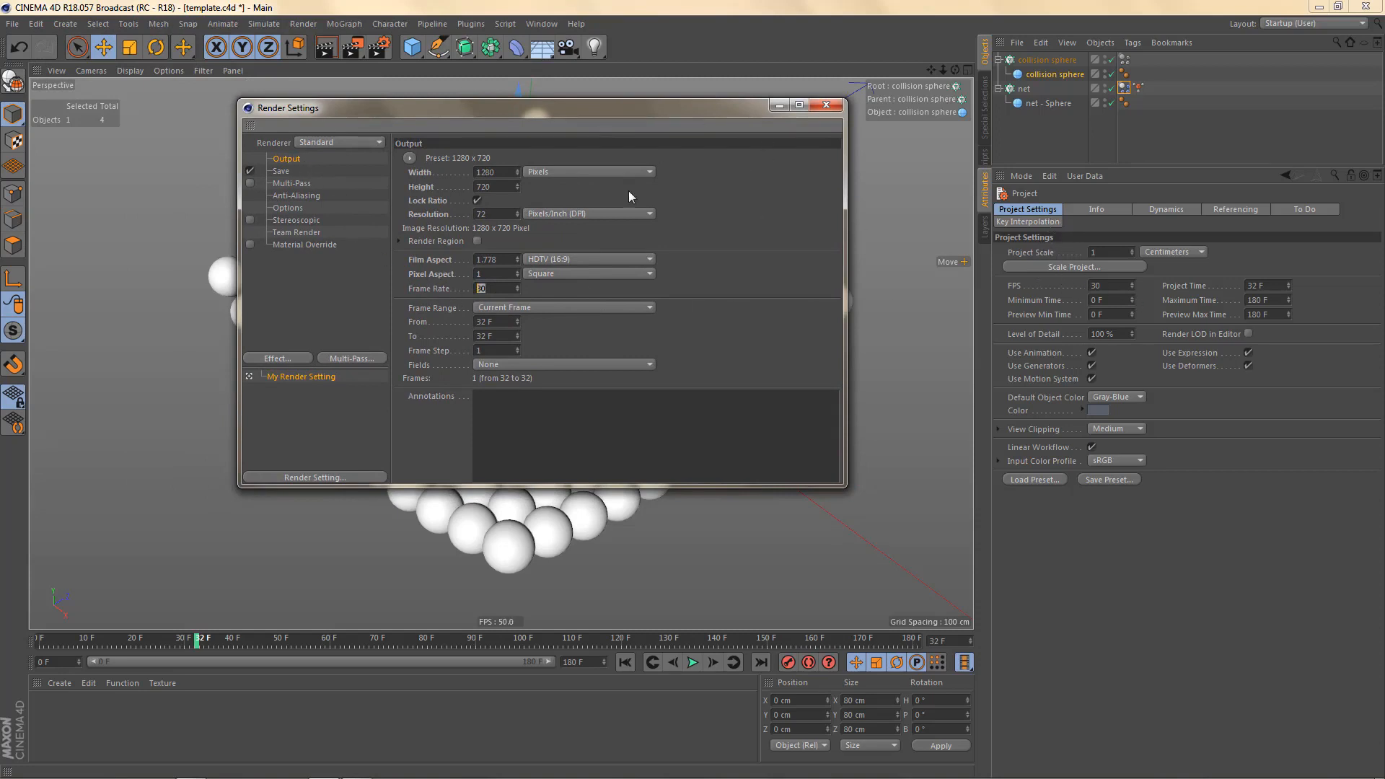
pyautogui.click(836, 107)
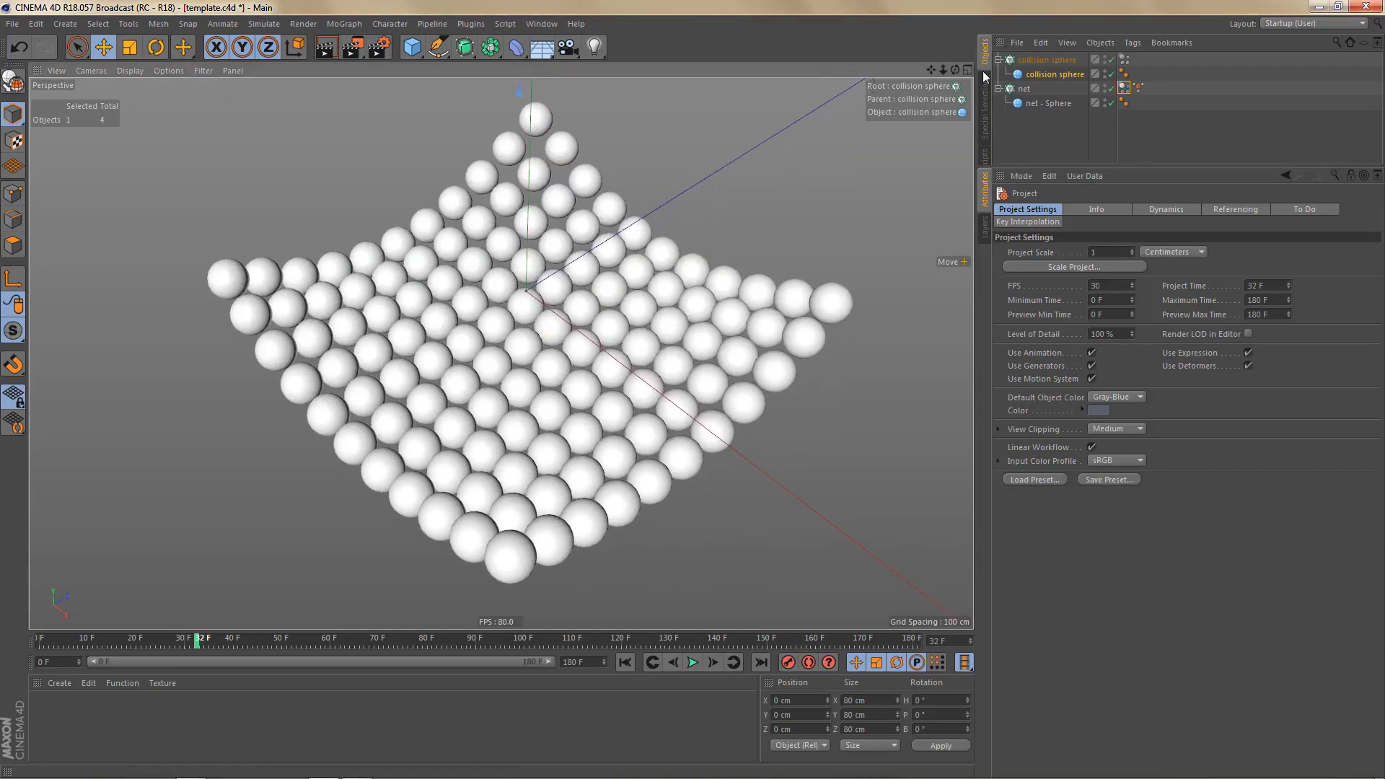
# - Replay the simulation from the start, stop it once the net has settled, and go to frame 60
pyautogui.click(625, 662)
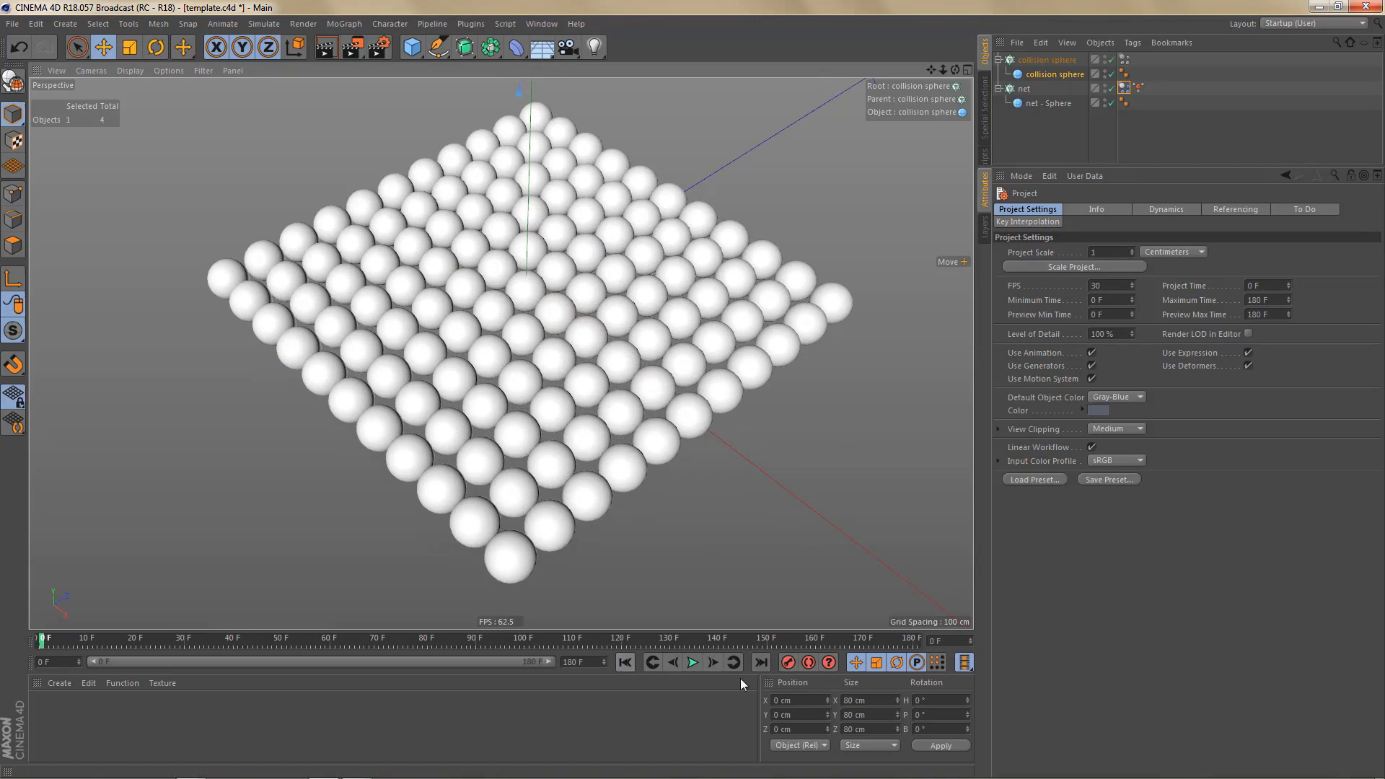
pyautogui.click(694, 663)
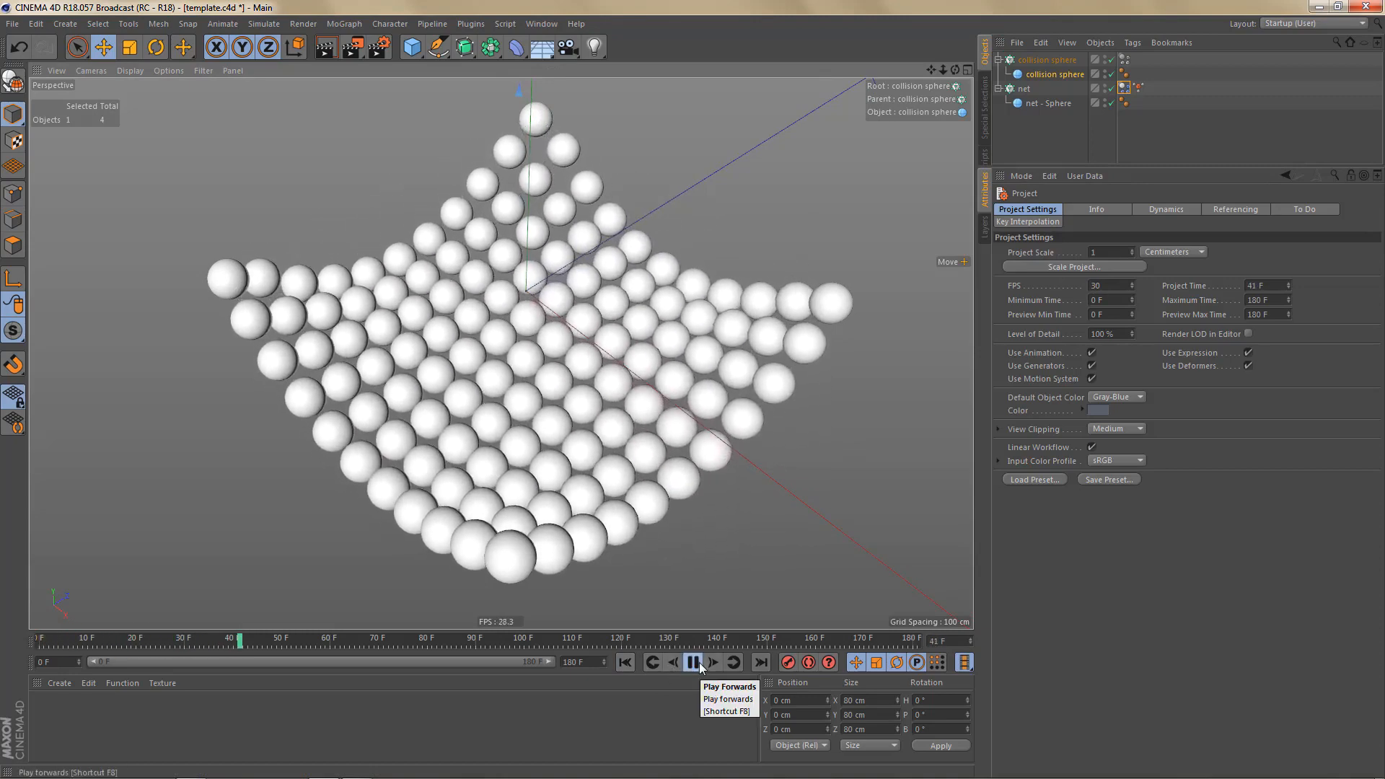
pyautogui.click(700, 664)
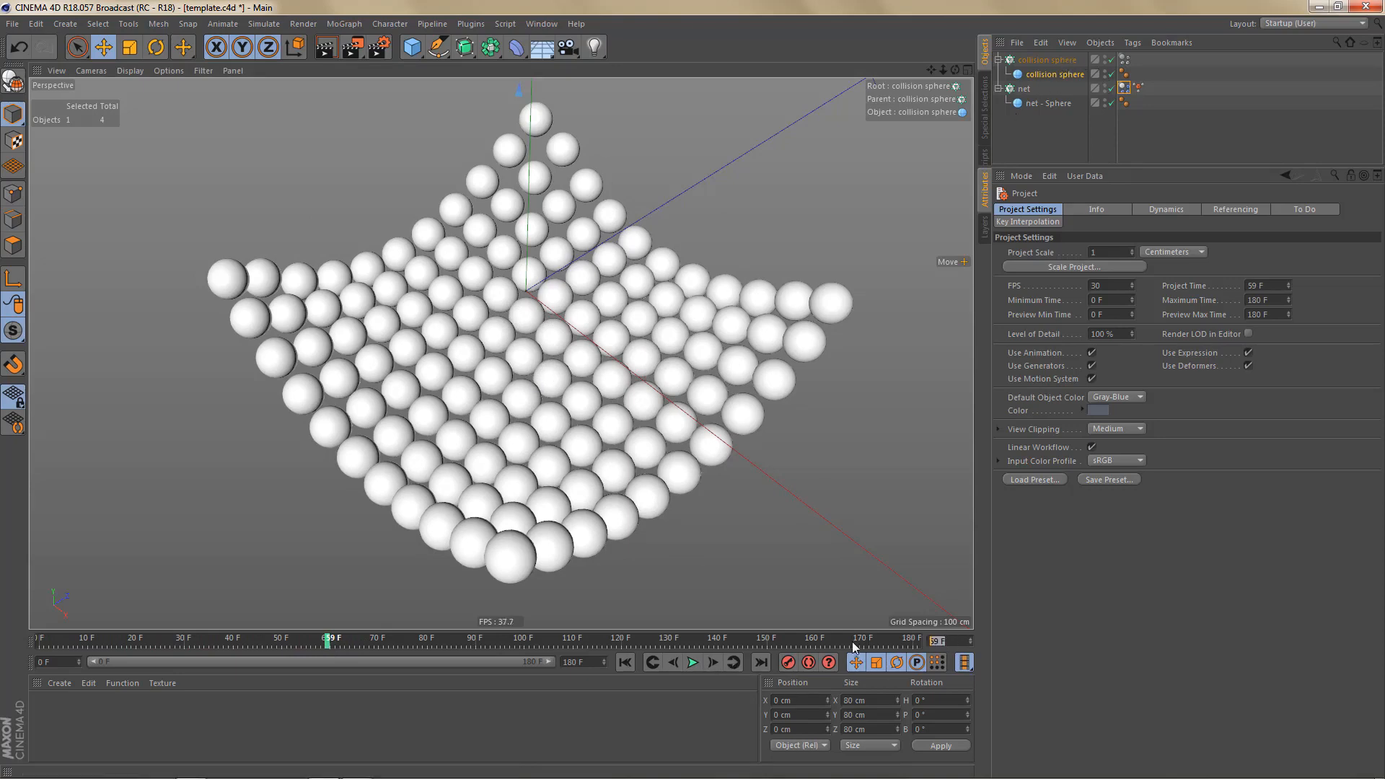
pyautogui.press('Return')
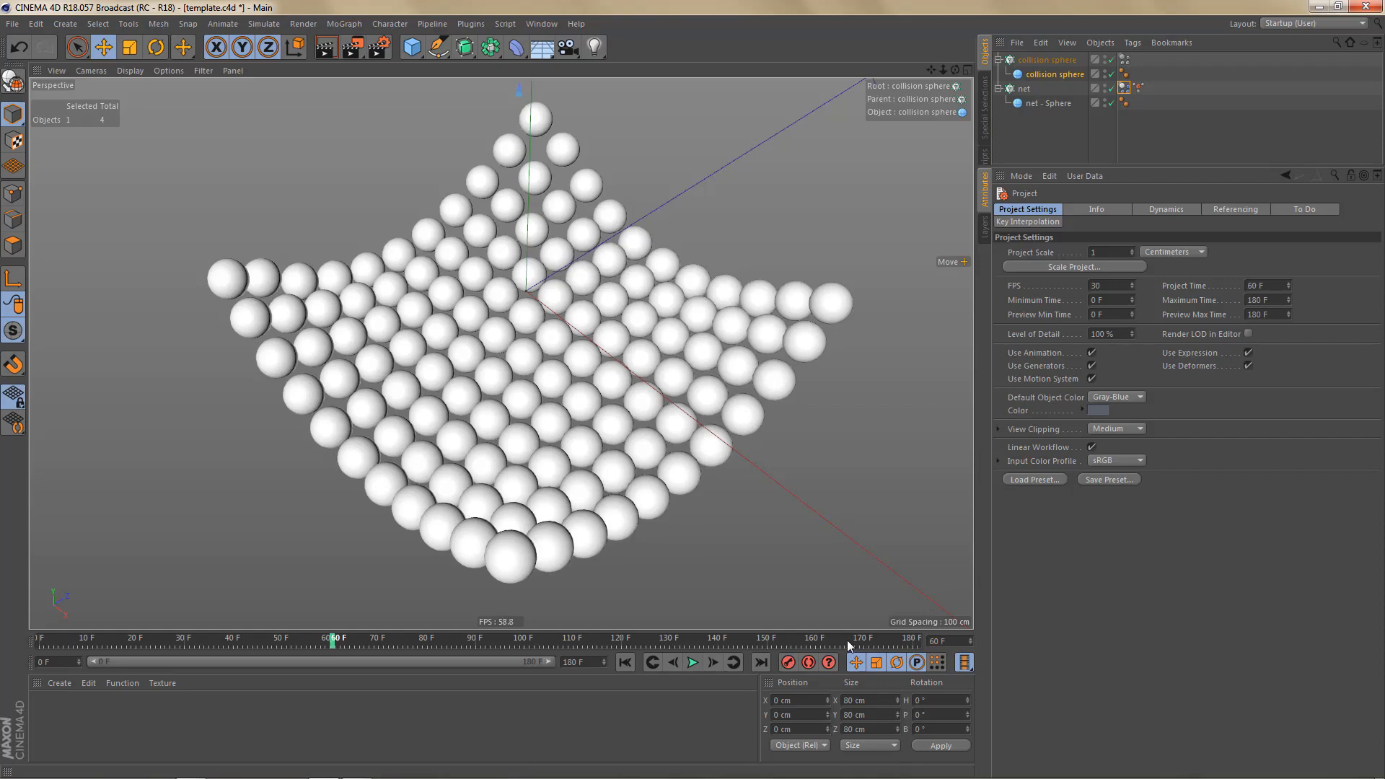
# - Keyframe the collision sphere's dynamics as disabled at frame 60 and enabled at frame 61, and replay from the start
pyautogui.click(1123, 59)
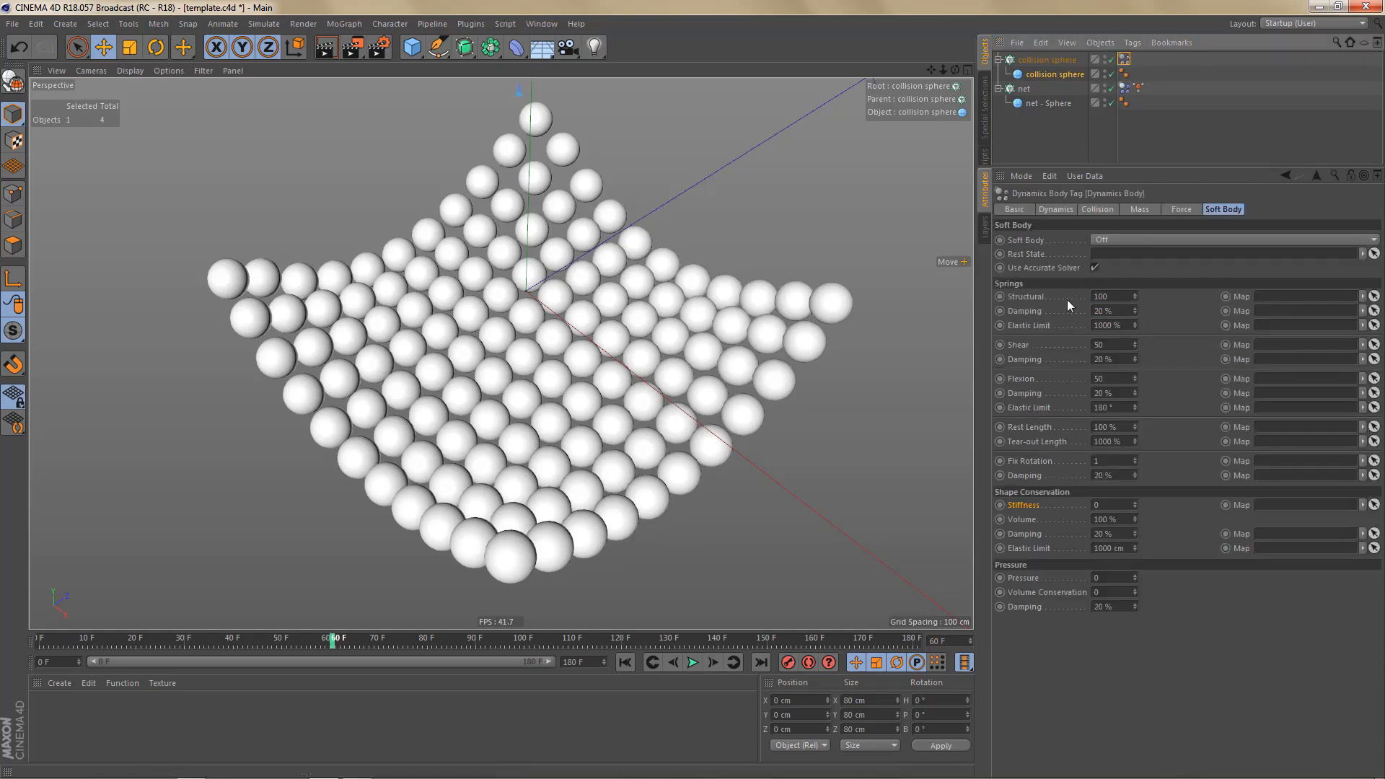
pyautogui.click(1056, 210)
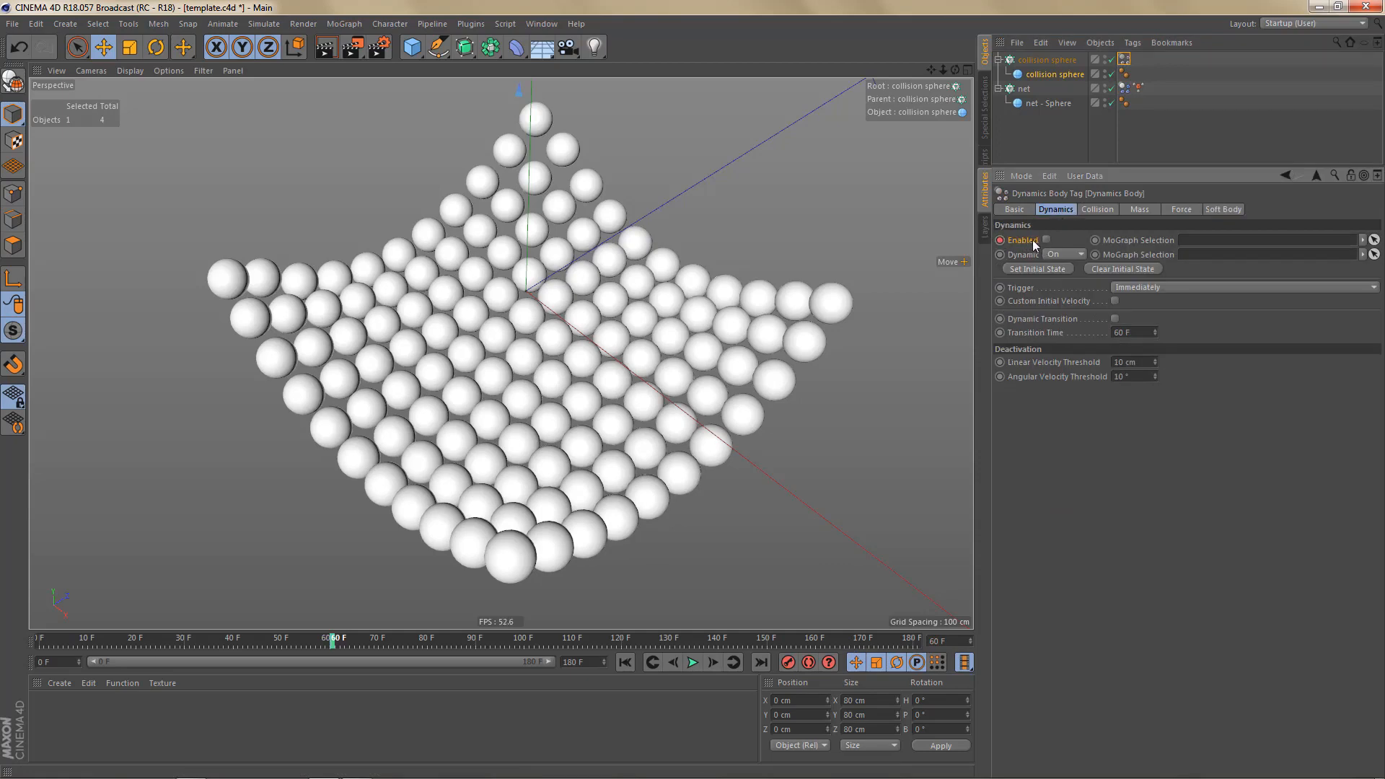
pyautogui.click(714, 662)
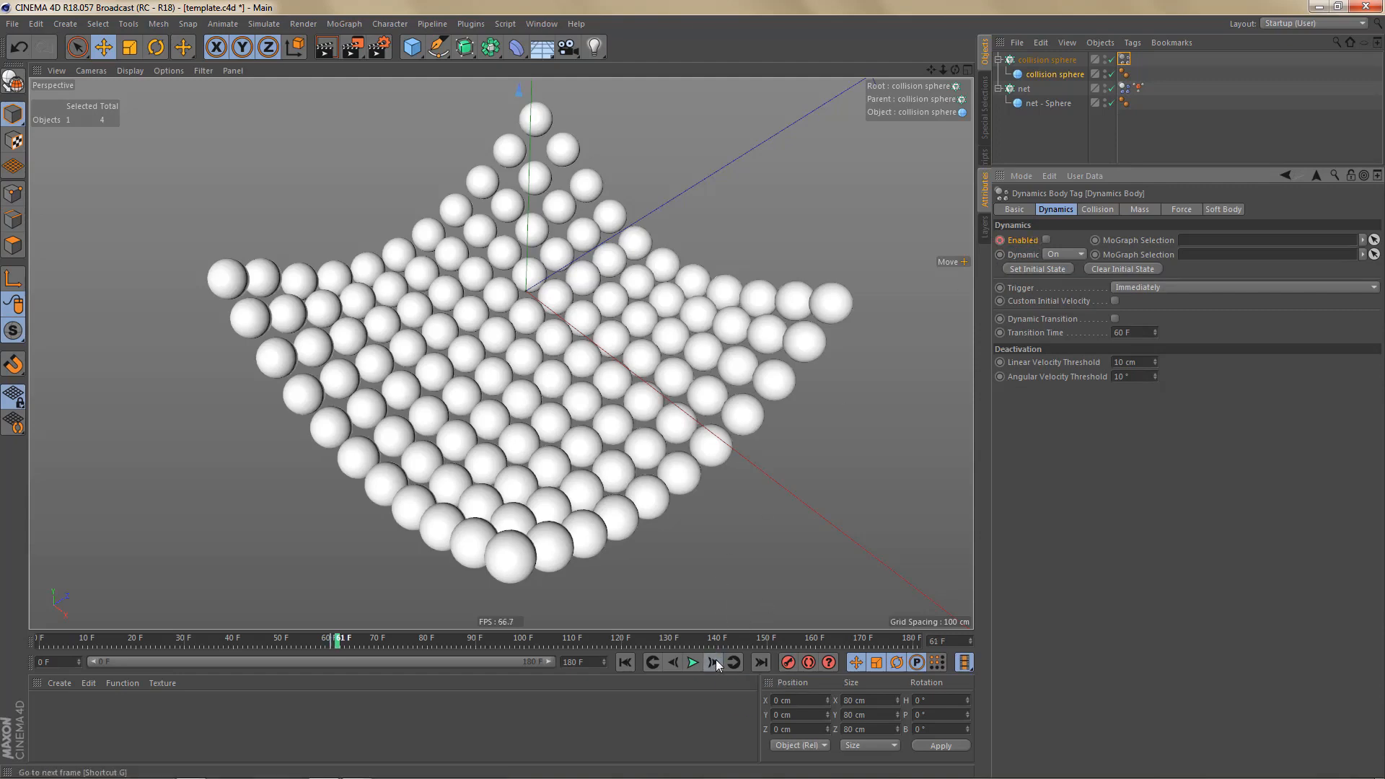
pyautogui.click(1047, 240)
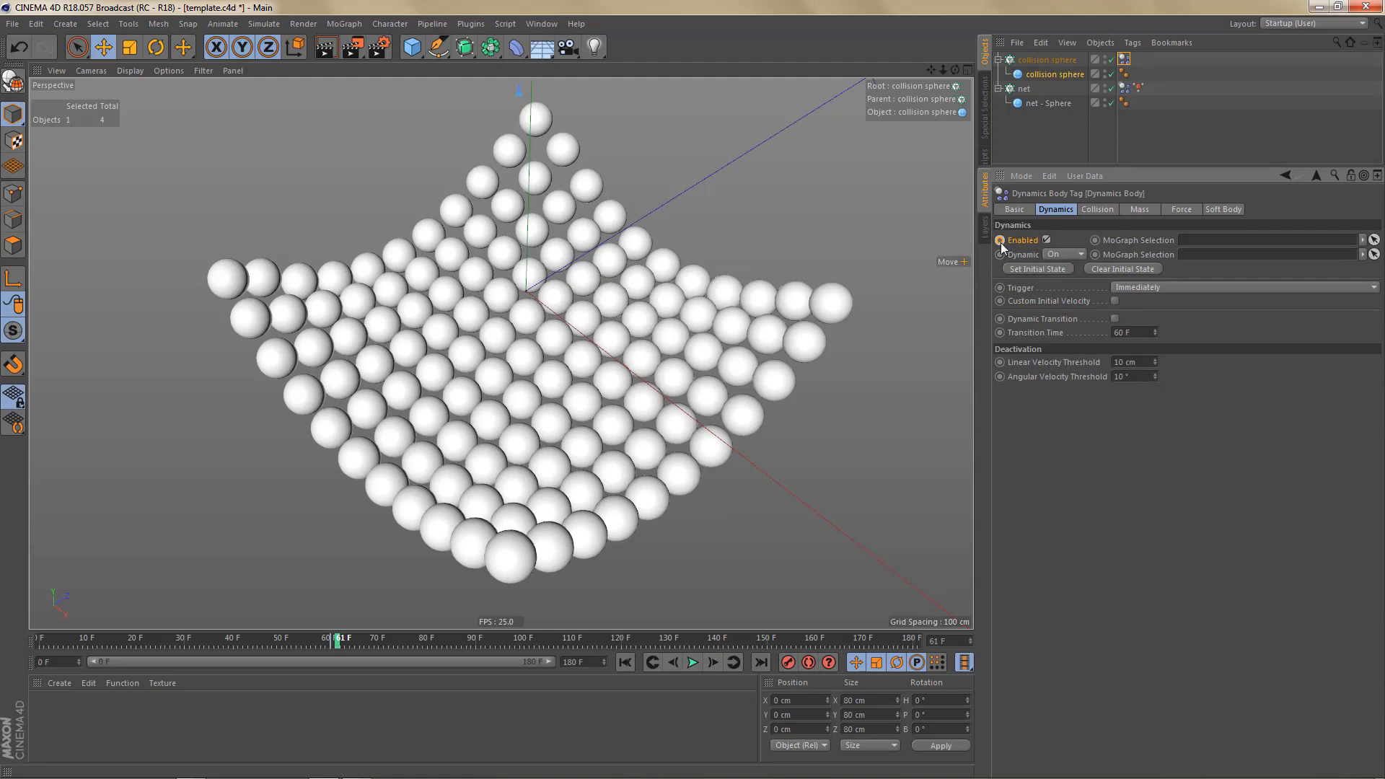
pyautogui.click(625, 662)
pyautogui.click(693, 663)
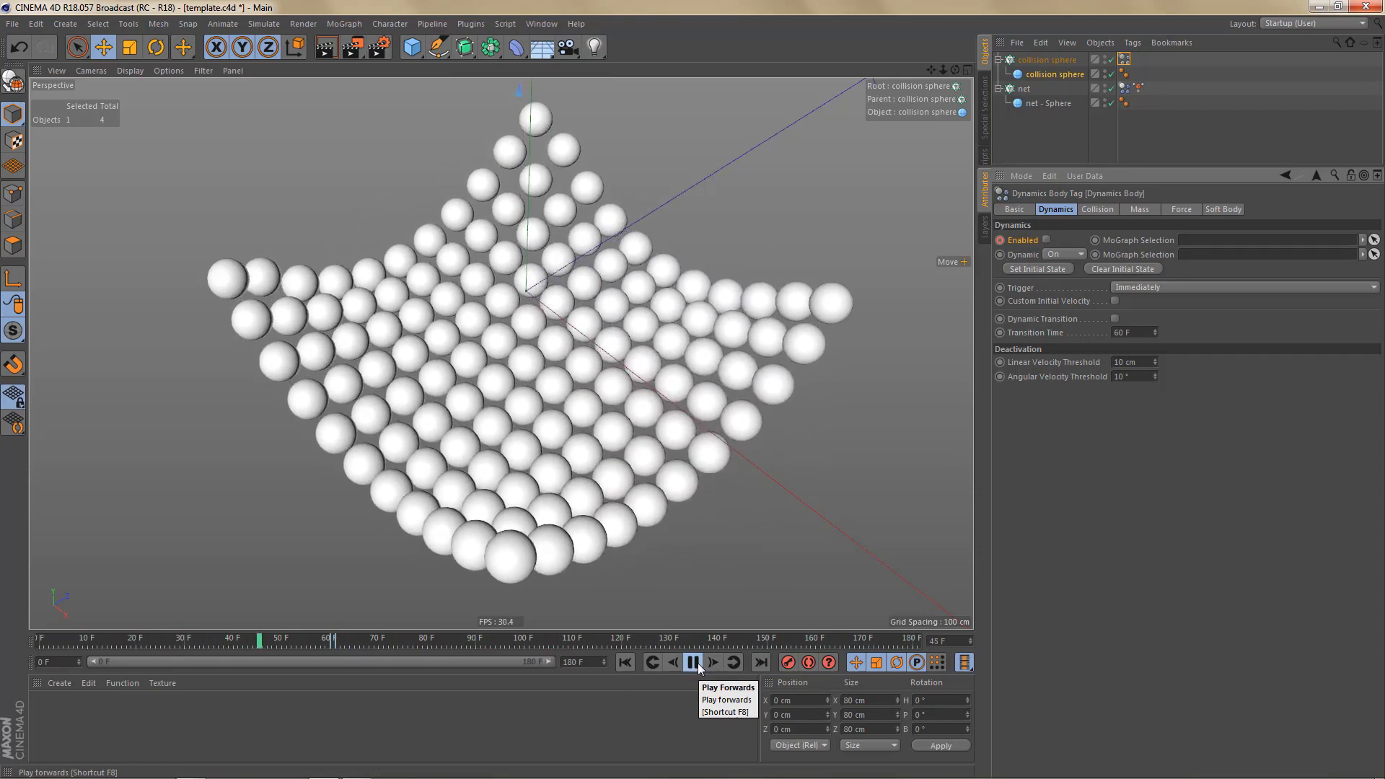
# - Stop and rewind the simulation, lower the collision sphere cloner to a Y position of about 179 cm, and replay
pyautogui.click(697, 667)
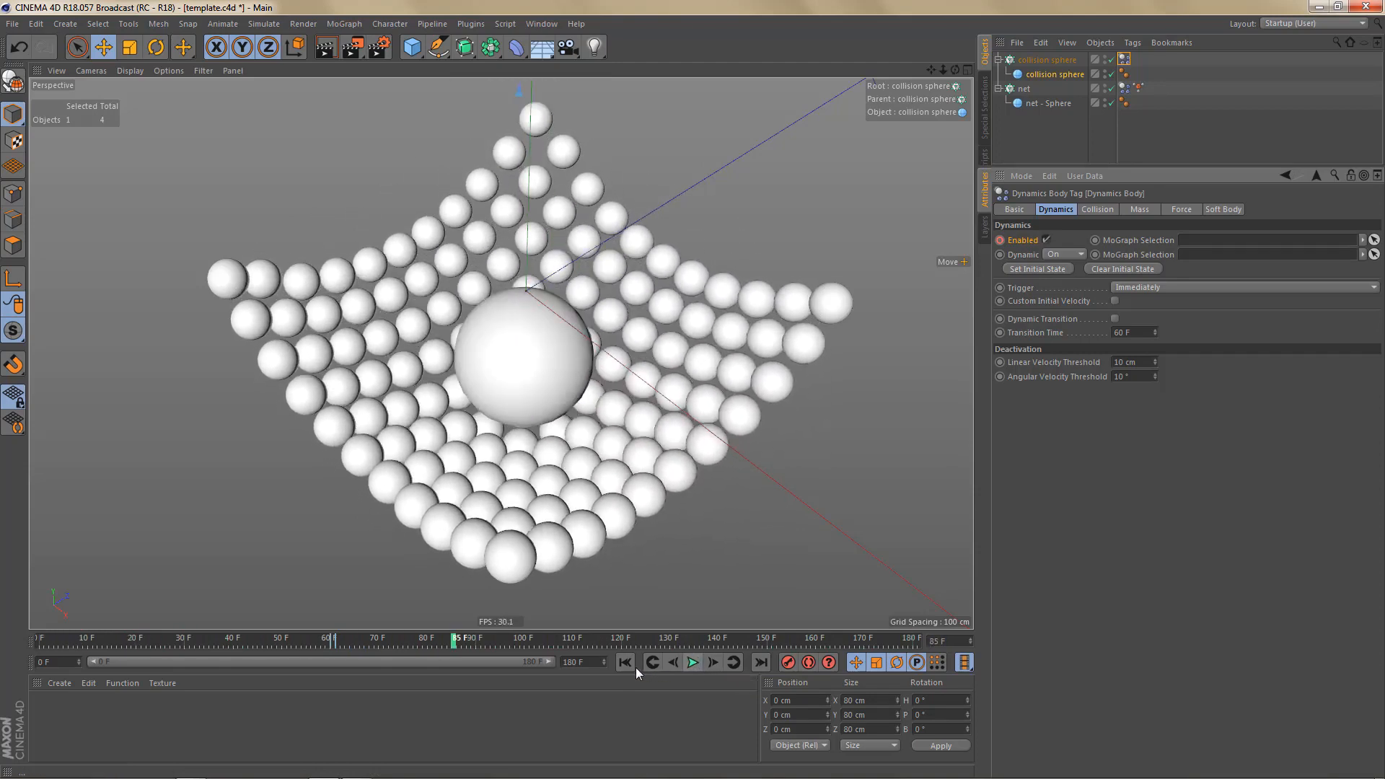
pyautogui.click(625, 663)
pyautogui.scroll(-5, 414, 573)
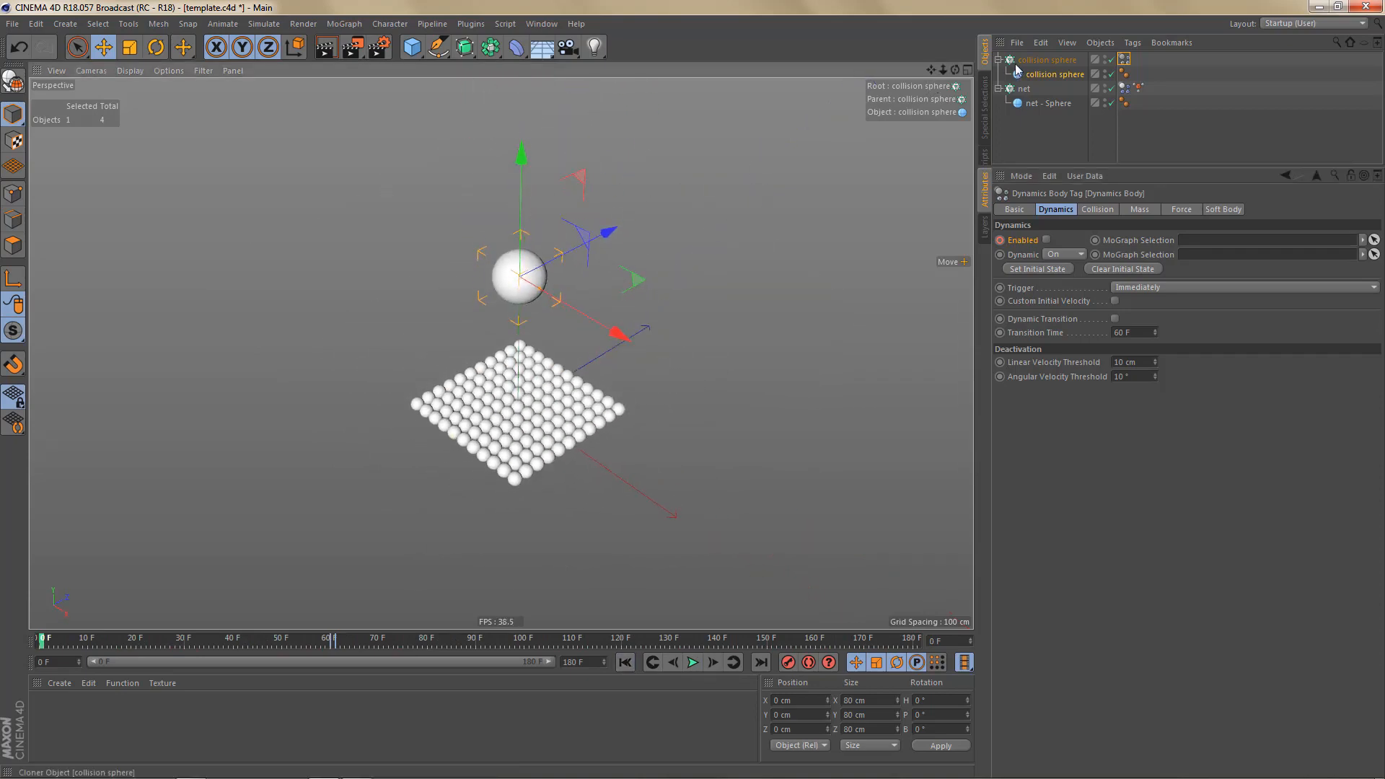
pyautogui.click(1047, 59)
pyautogui.moveTo(520, 153); pyautogui.dragTo(516, 244)
pyautogui.scroll(3, 611, 378)
pyautogui.scroll(3, 612, 378)
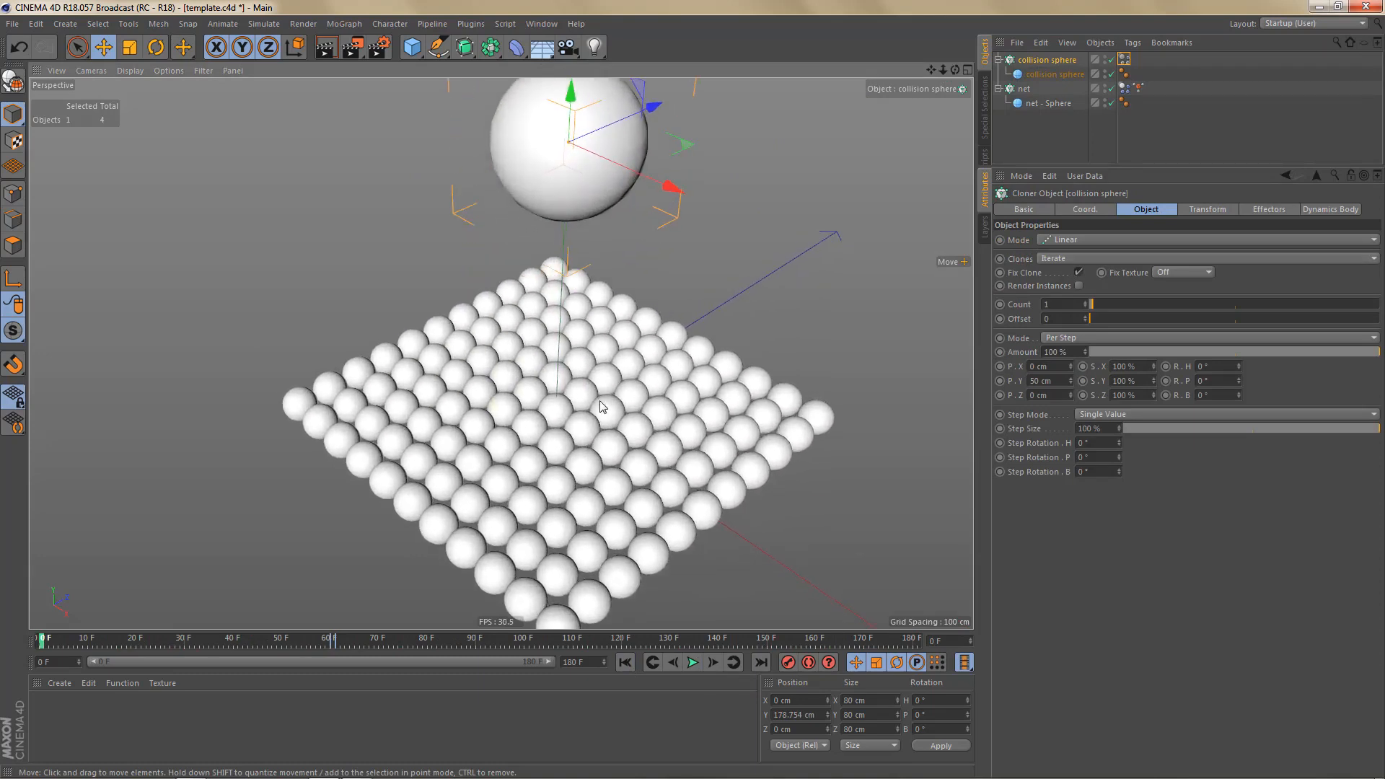
pyautogui.keyDown('alt'); pyautogui.moveTo(606, 405); pyautogui.dragTo(545, 357, button='middle'); pyautogui.keyUp('alt')
pyautogui.scroll(1, 541, 378)
pyautogui.moveTo(541, 378)
pyautogui.keyDown('alt'); pyautogui.mouseDown()
pyautogui.moveTo(541, 400)
pyautogui.moveTo(541, 377)
pyautogui.moveTo(537, 389)
pyautogui.mouseUp(); pyautogui.keyUp('alt')
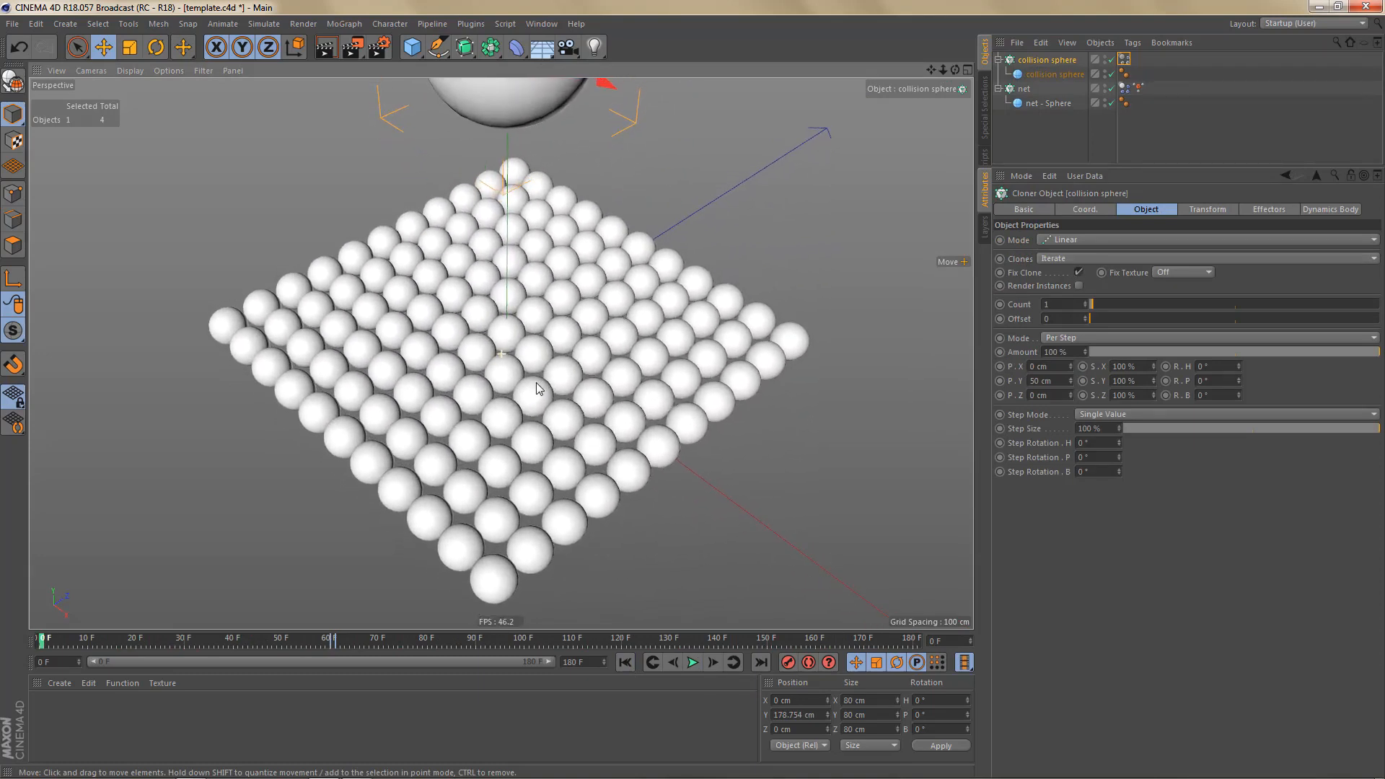
pyautogui.click(694, 665)
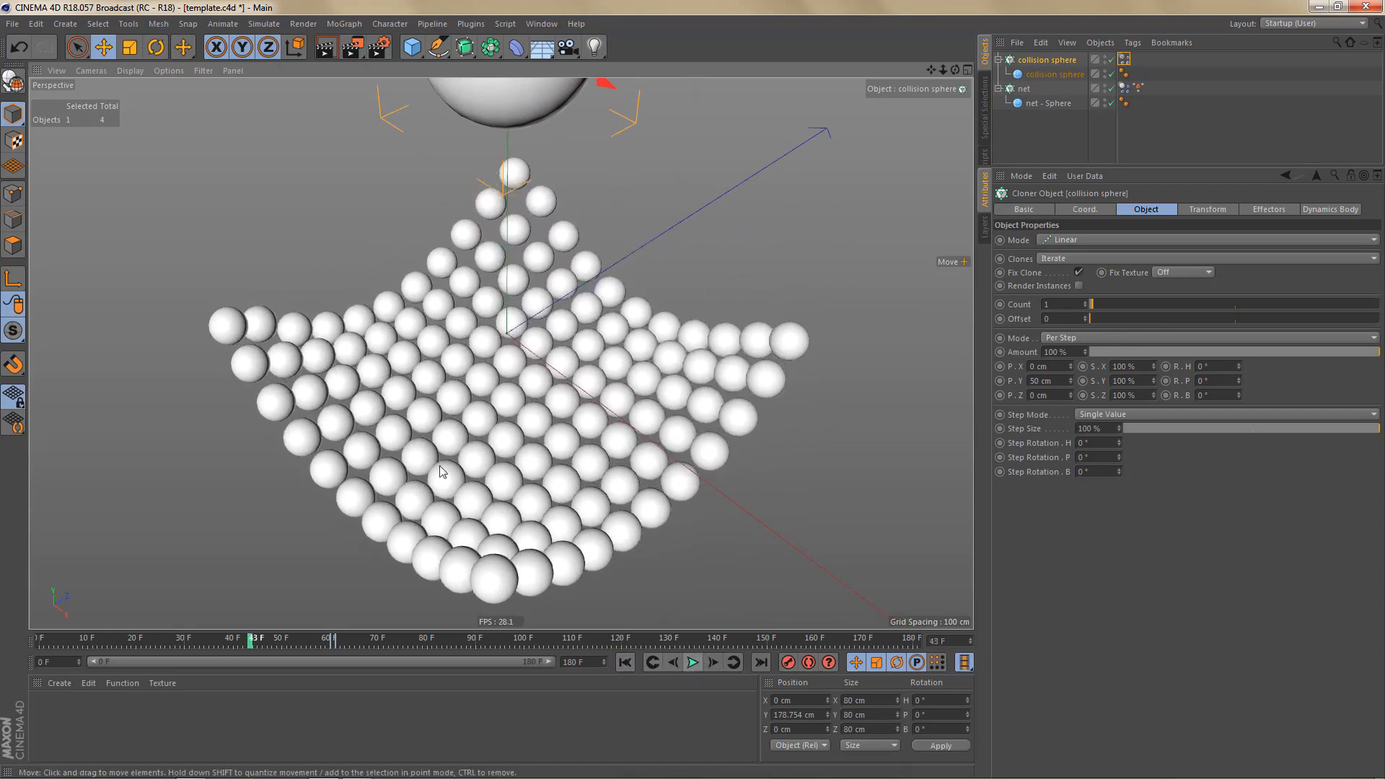
# - Raise the collision sphere cloner to a Y position of about 224 cm and resume playback until the ball lands in the net
pyautogui.scroll(-4, 436, 470)
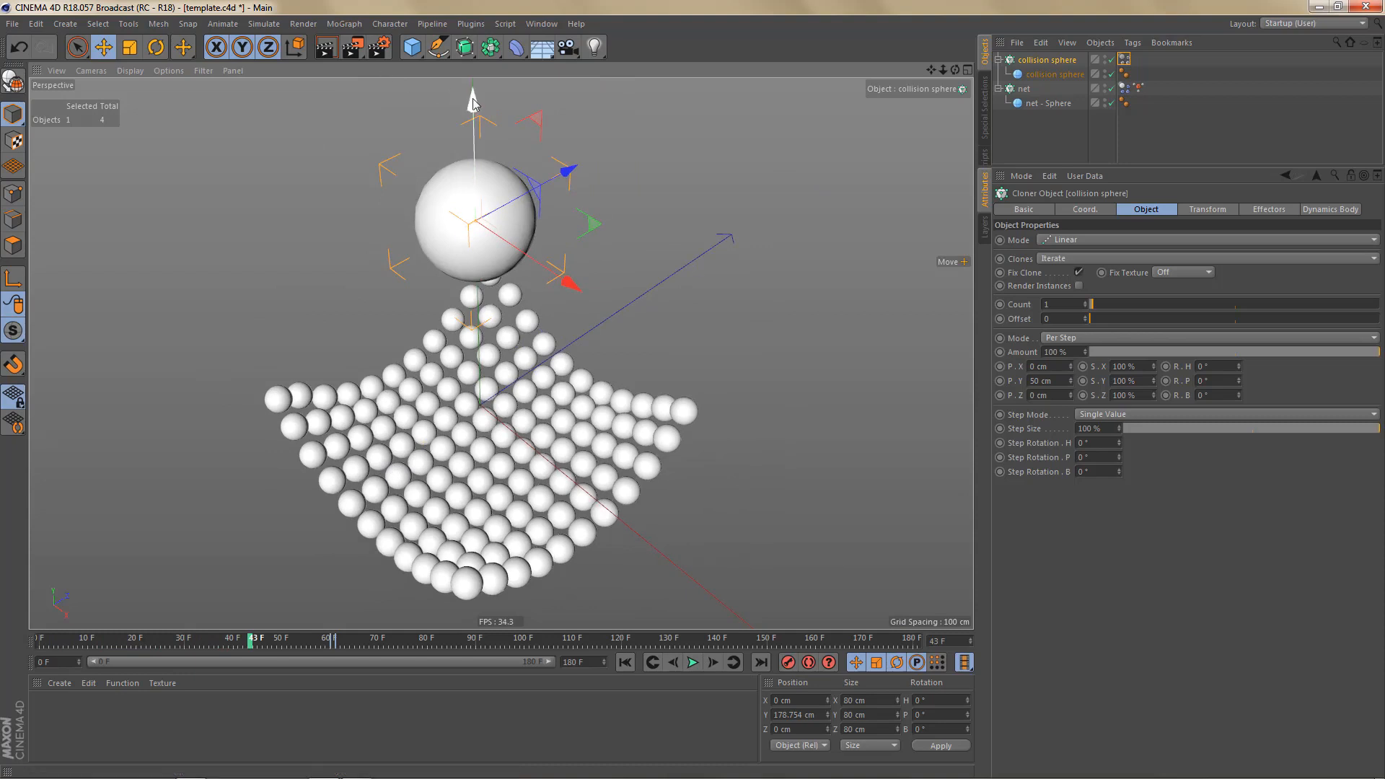
pyautogui.moveTo(473, 99); pyautogui.dragTo(473, 39)
pyautogui.keyDown('alt'); pyautogui.moveTo(513, 391); pyautogui.dragTo(525, 352, button='middle'); pyautogui.keyUp('alt')
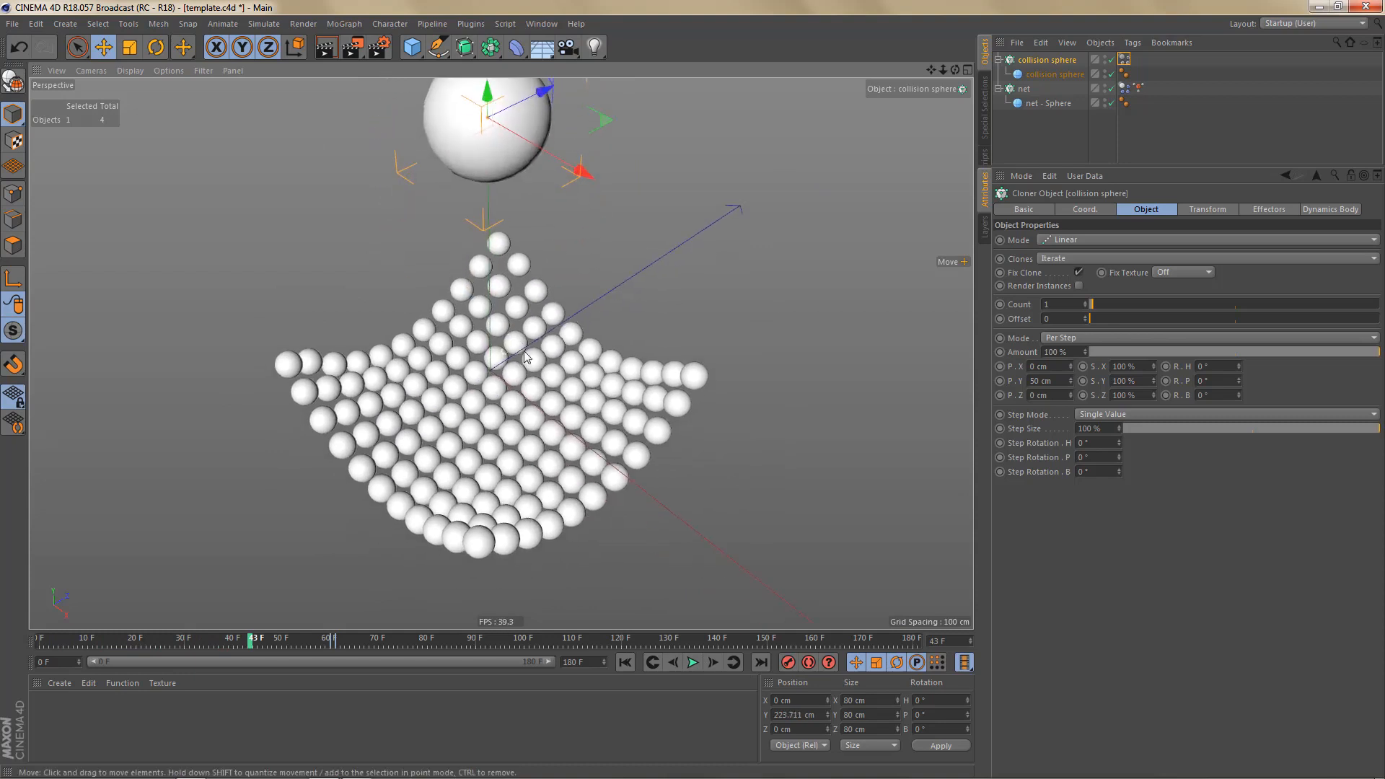
pyautogui.scroll(5, 527, 356)
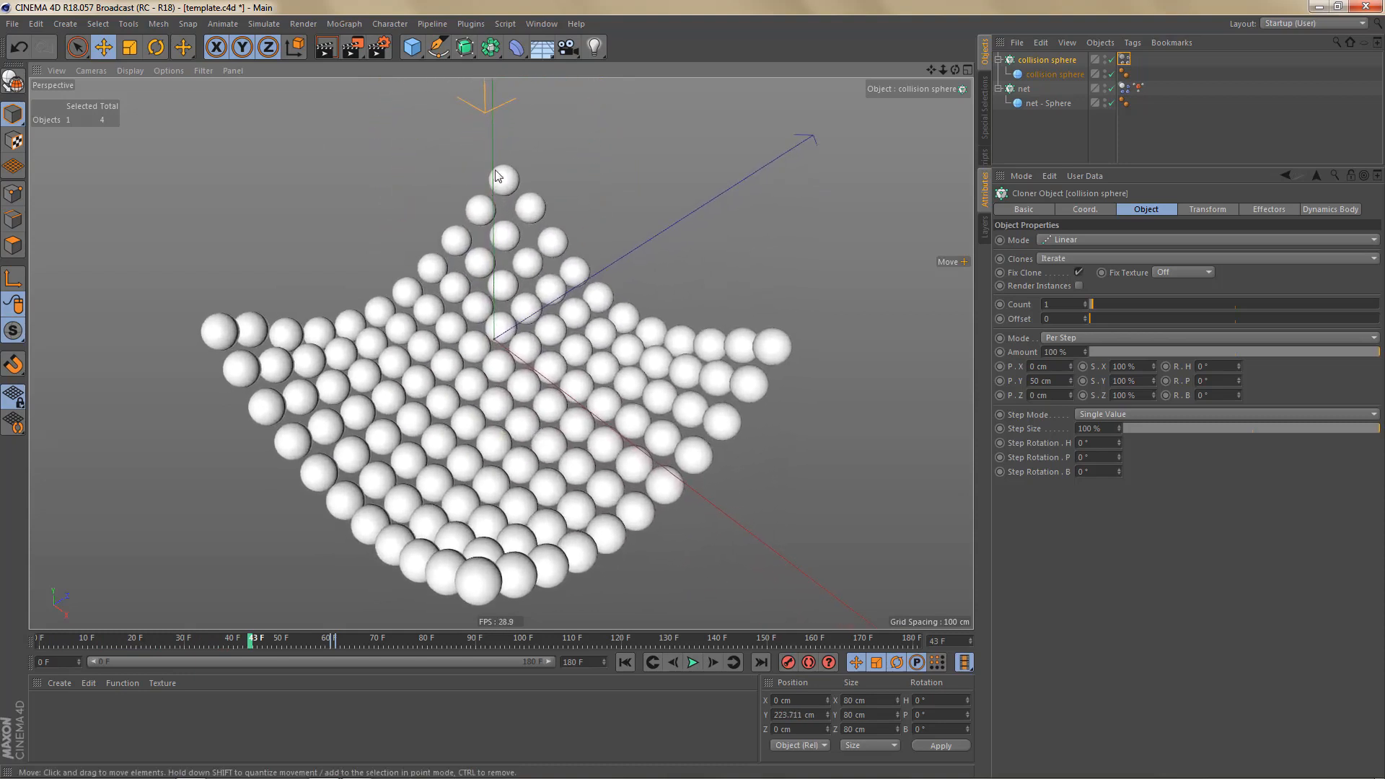
pyautogui.keyDown('alt'); pyautogui.moveTo(511, 264); pyautogui.dragTo(495, 369); pyautogui.keyUp('alt')
pyautogui.scroll(2, 508, 339)
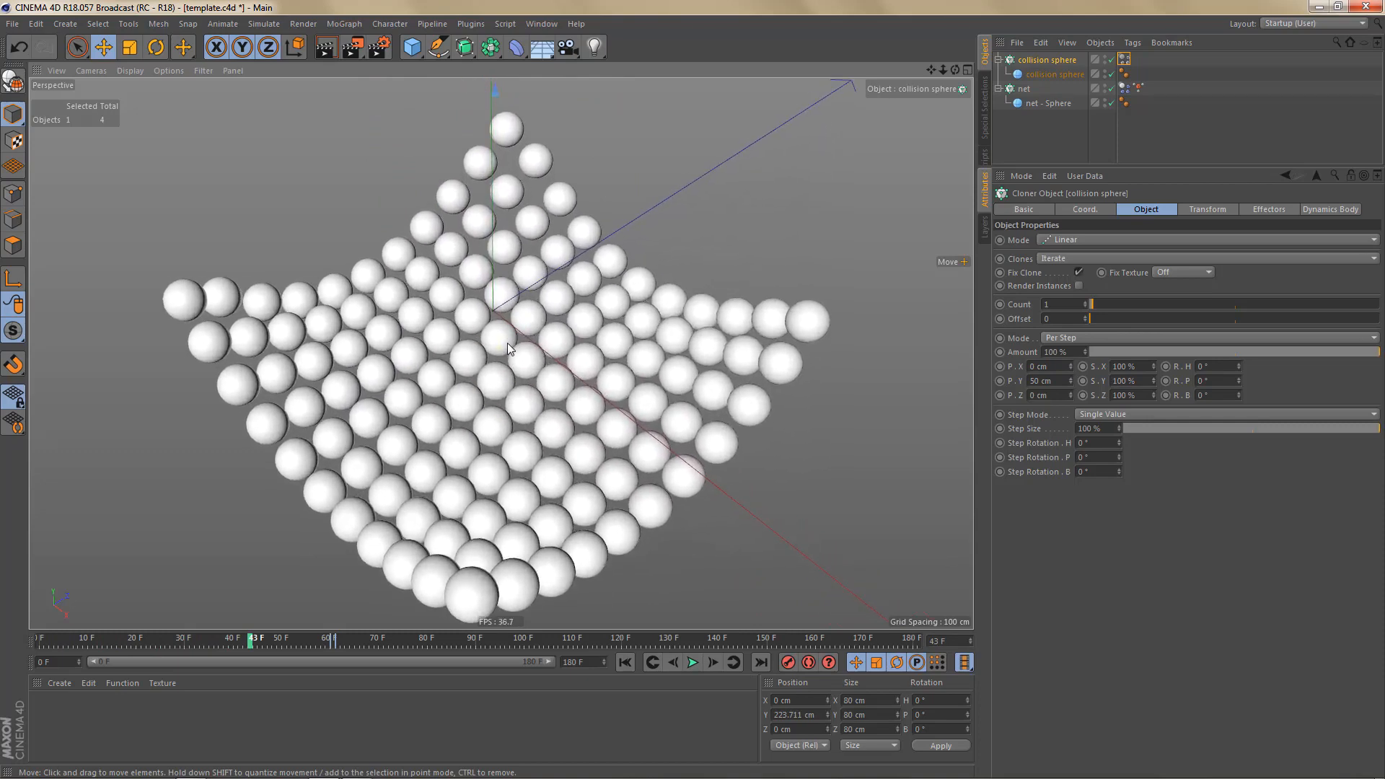
pyautogui.keyDown('alt'); pyautogui.moveTo(508, 344); pyautogui.dragTo(510, 334, button='middle'); pyautogui.keyUp('alt')
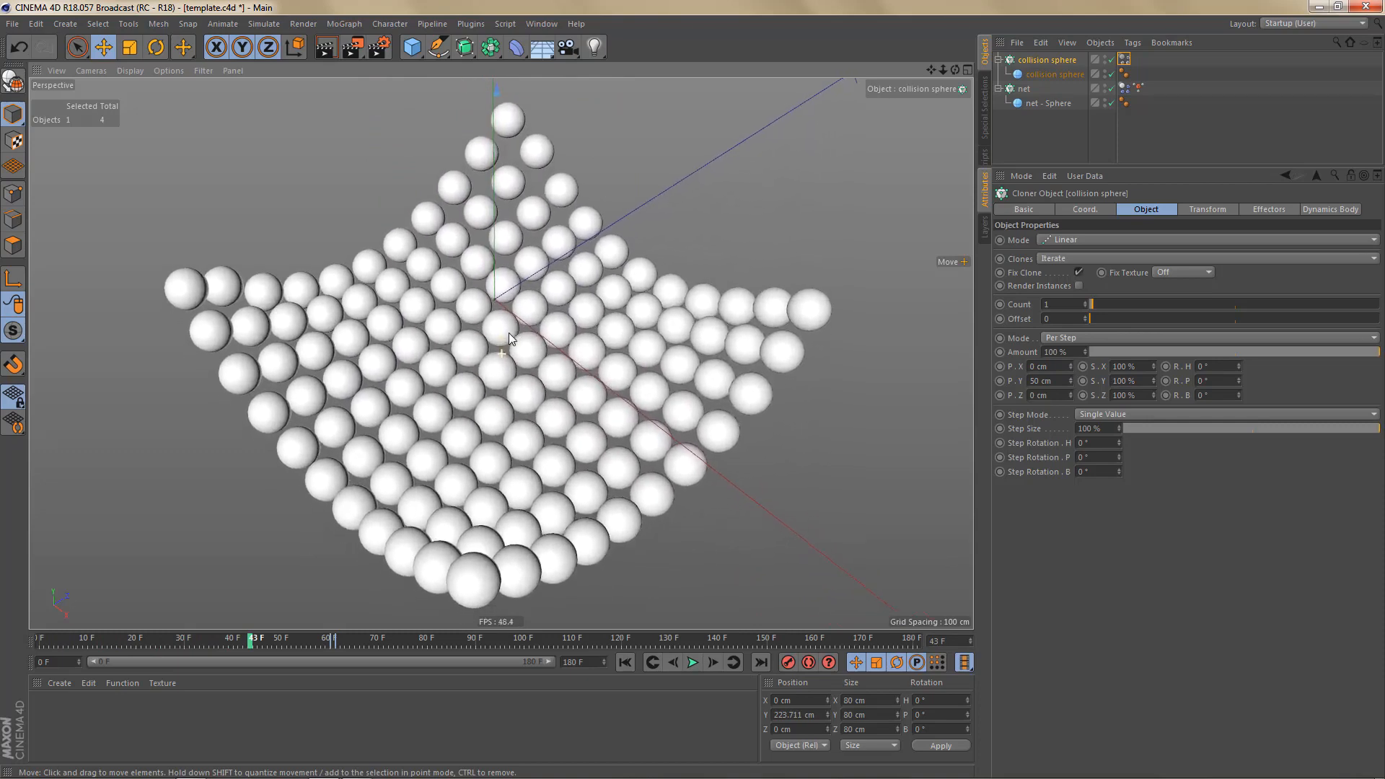
pyautogui.click(694, 663)
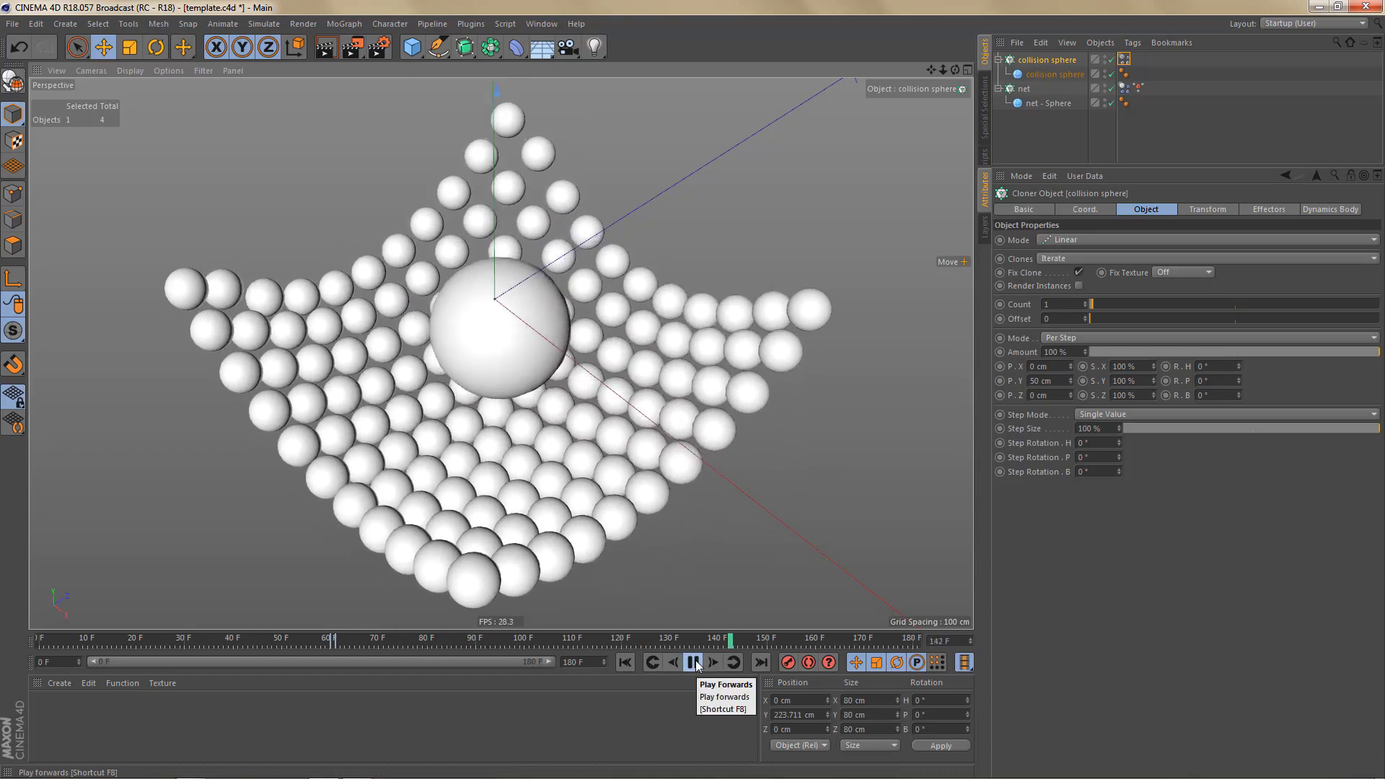
pyautogui.click(694, 663)
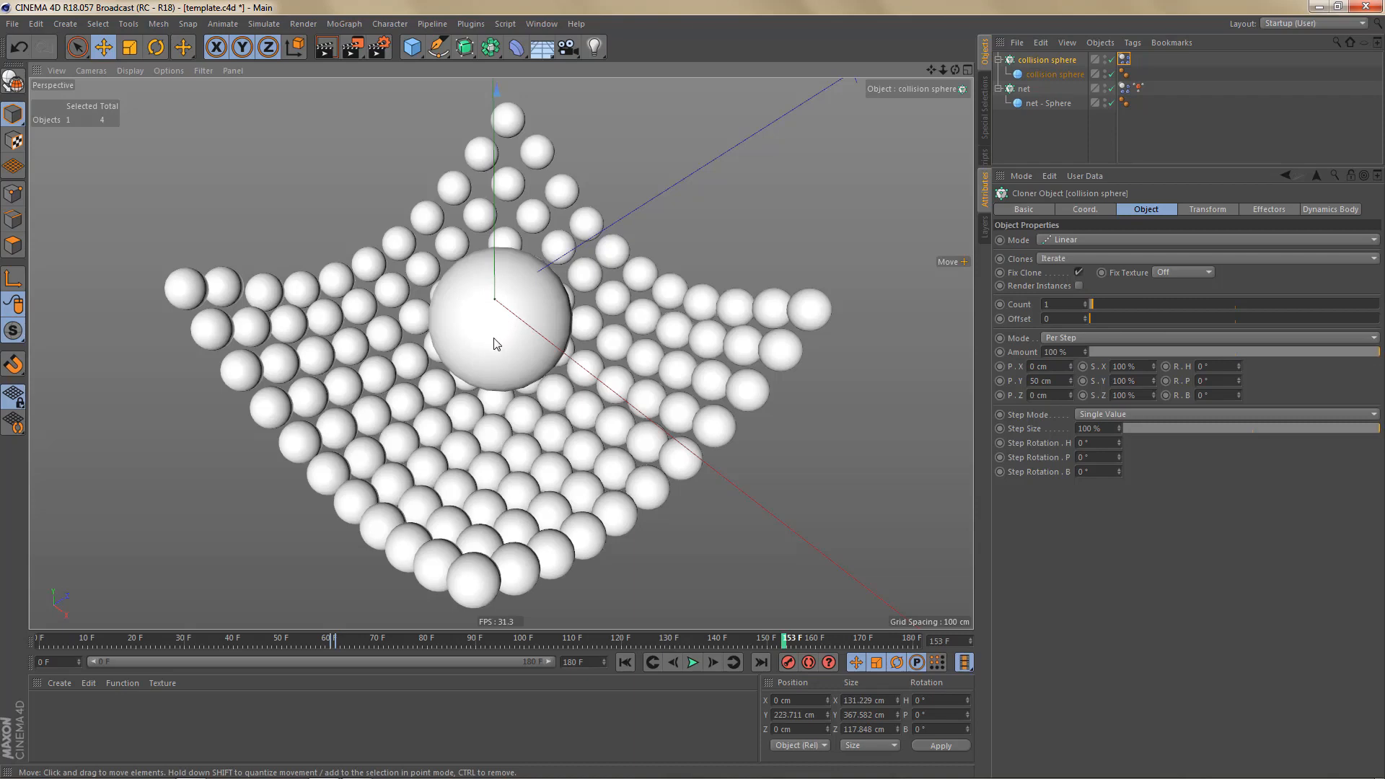
# - Switch the collision sphere's mass to Custom Density with a density of 100 and replay the simulation from the start
pyautogui.click(1125, 59)
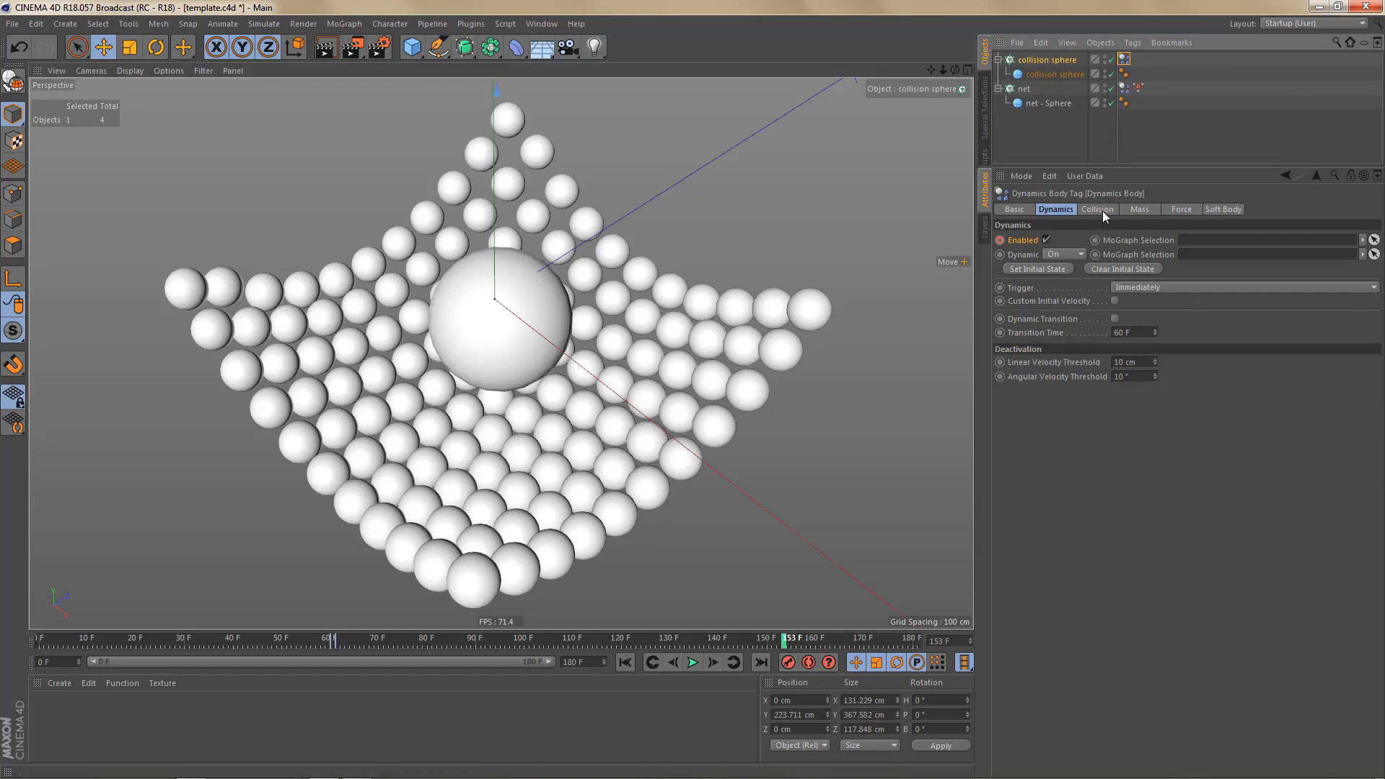
pyautogui.click(1145, 209)
pyautogui.click(1113, 236)
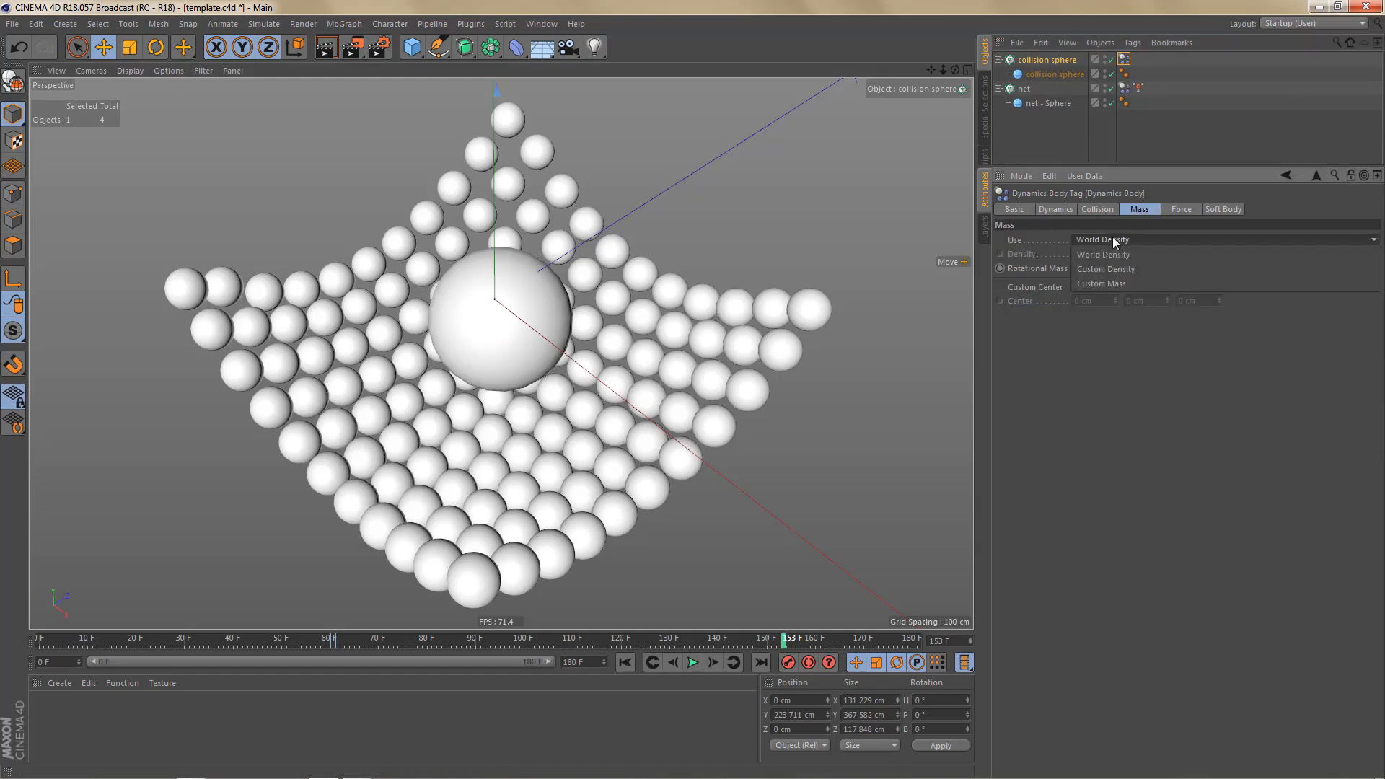
pyautogui.click(1120, 270)
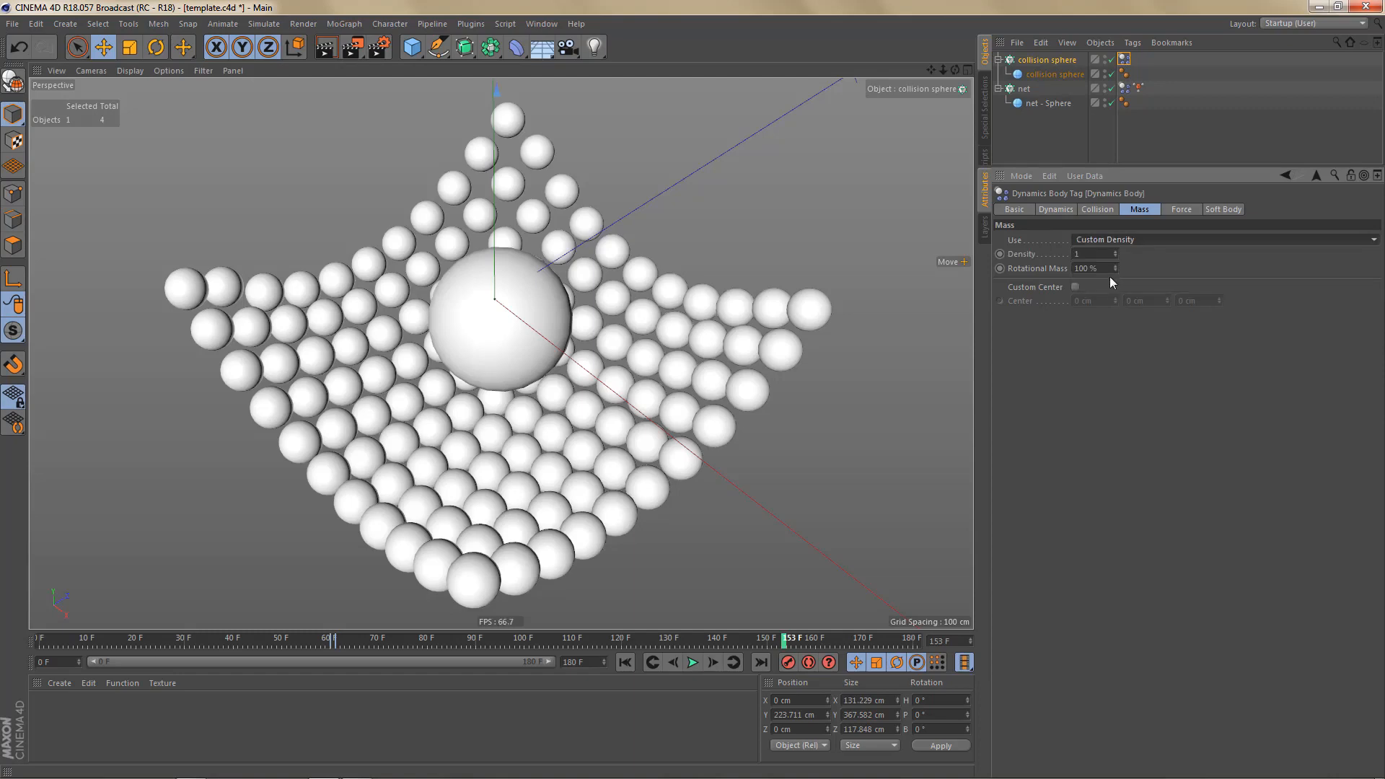
pyautogui.click(1094, 254)
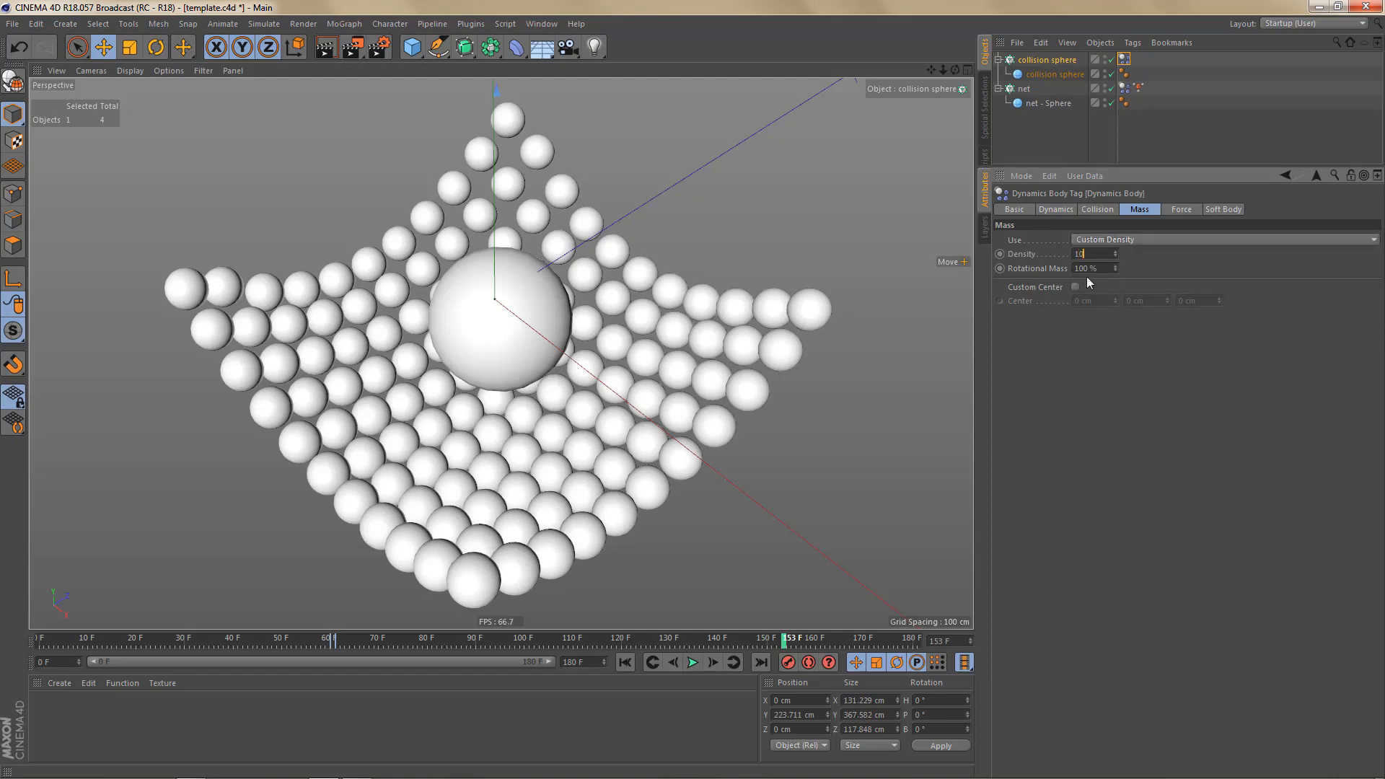
pyautogui.write('00')
pyautogui.press('Return')
pyautogui.click(629, 661)
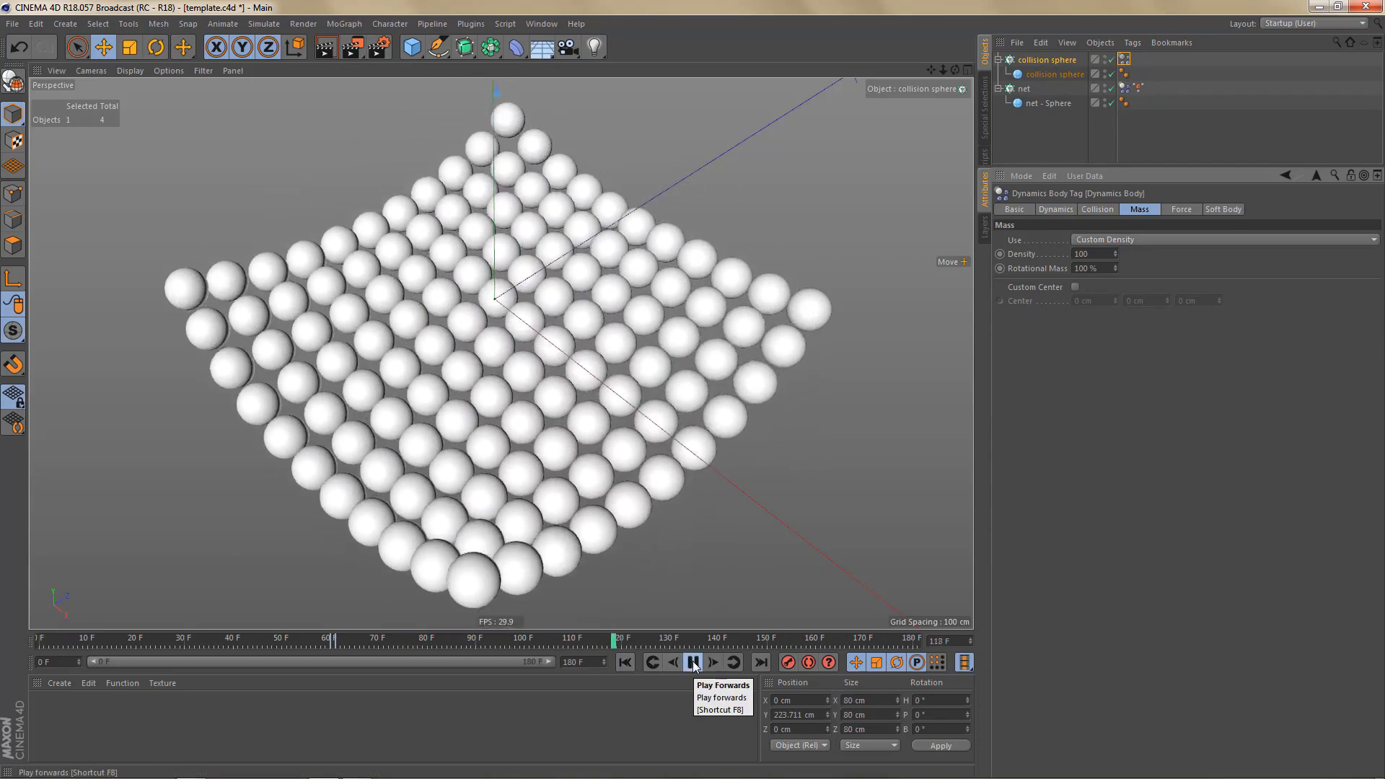
pyautogui.click(693, 662)
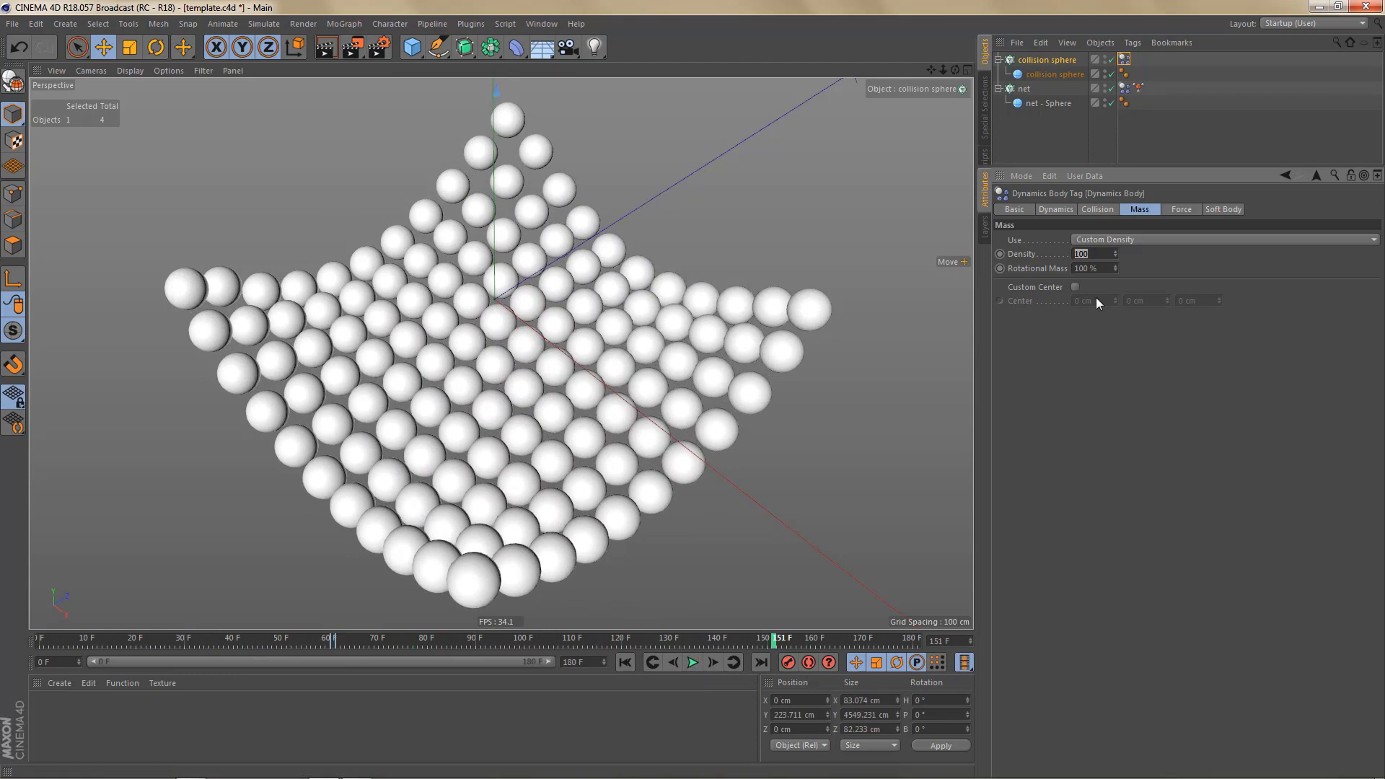
# - Try densities of 10 and 3 for the collision sphere while replaying the simulation
pyautogui.write('10')
pyautogui.click(624, 663)
pyautogui.click(693, 662)
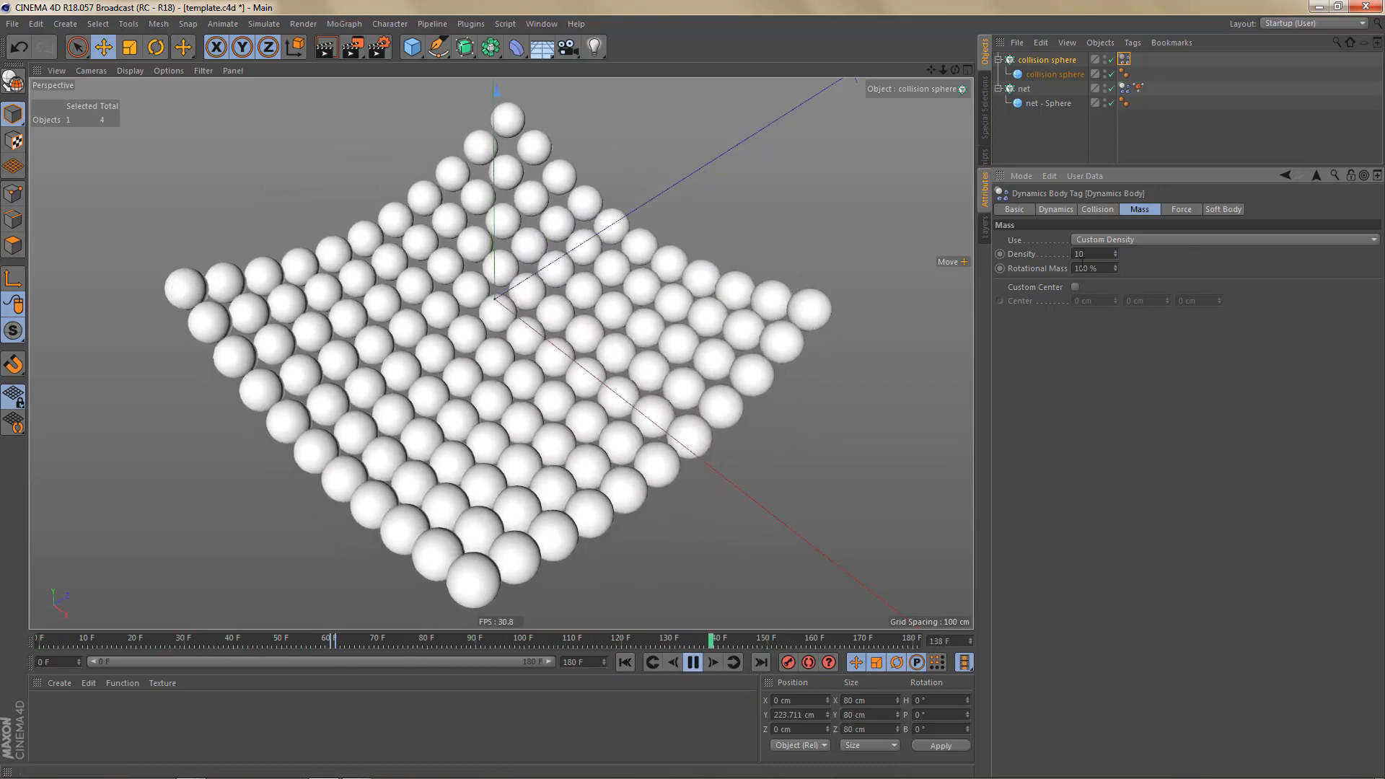
pyautogui.moveTo(1088, 254); pyautogui.dragTo(1018, 274)
pyautogui.write('3')
pyautogui.press('Return')
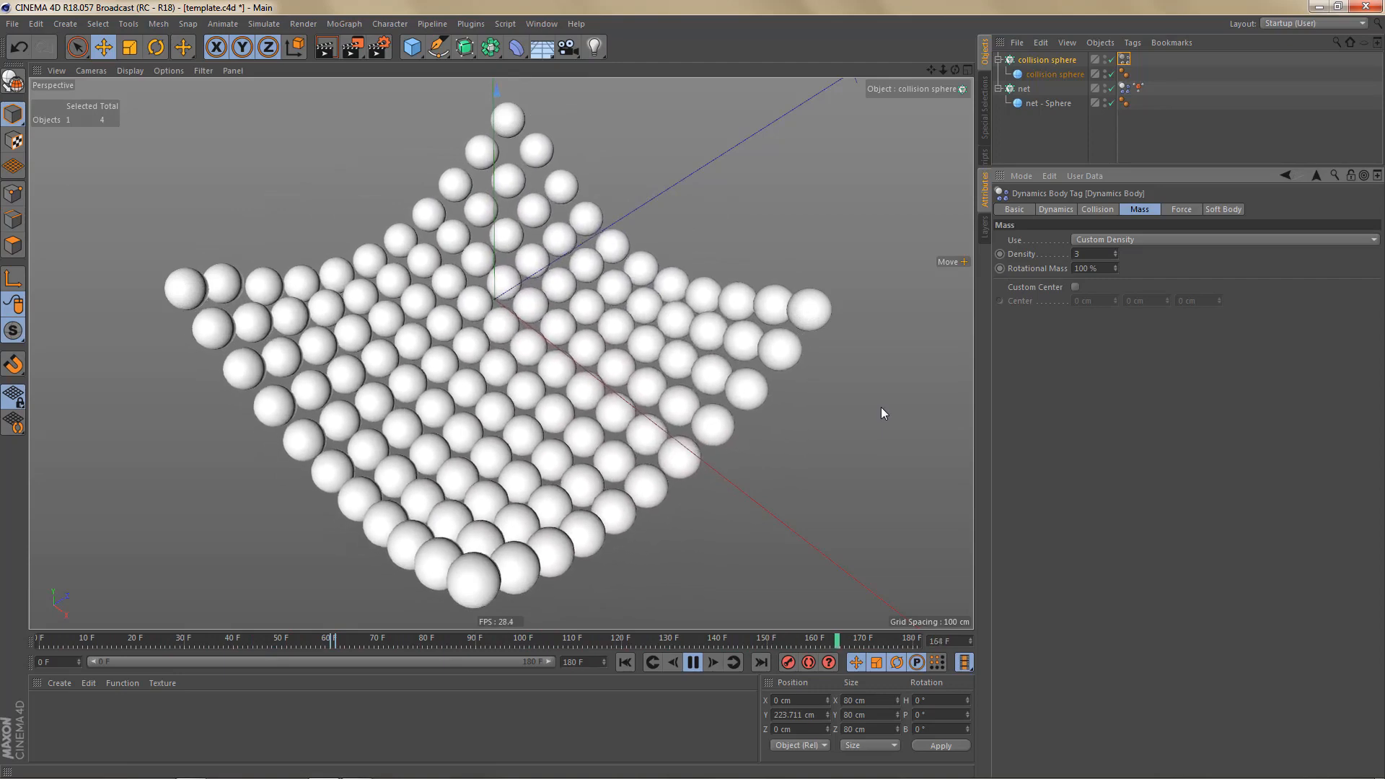
# - Set the collision sphere's density to 2 and stop the playback once the ball has sunk into the net
pyautogui.doubleClick(1080, 254)
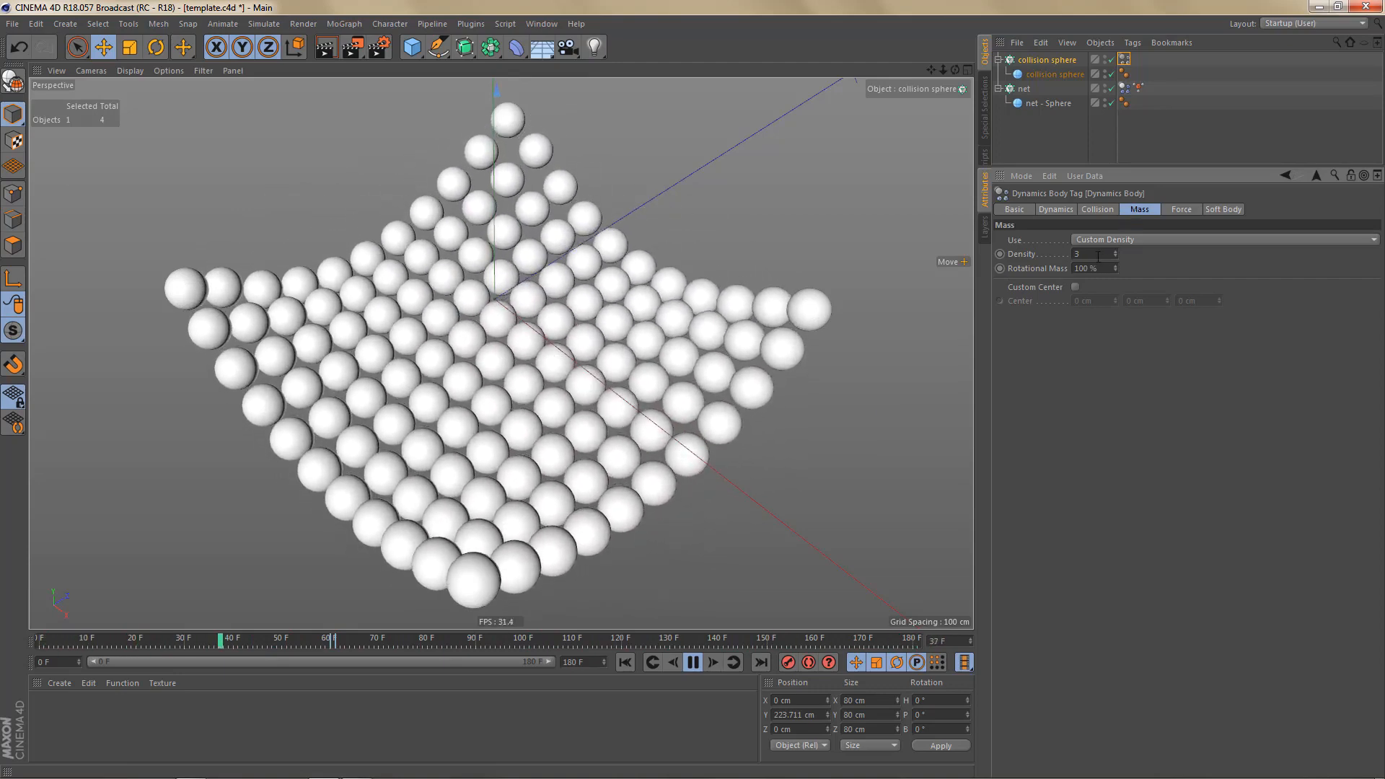
pyautogui.write('2')
pyautogui.press('Return')
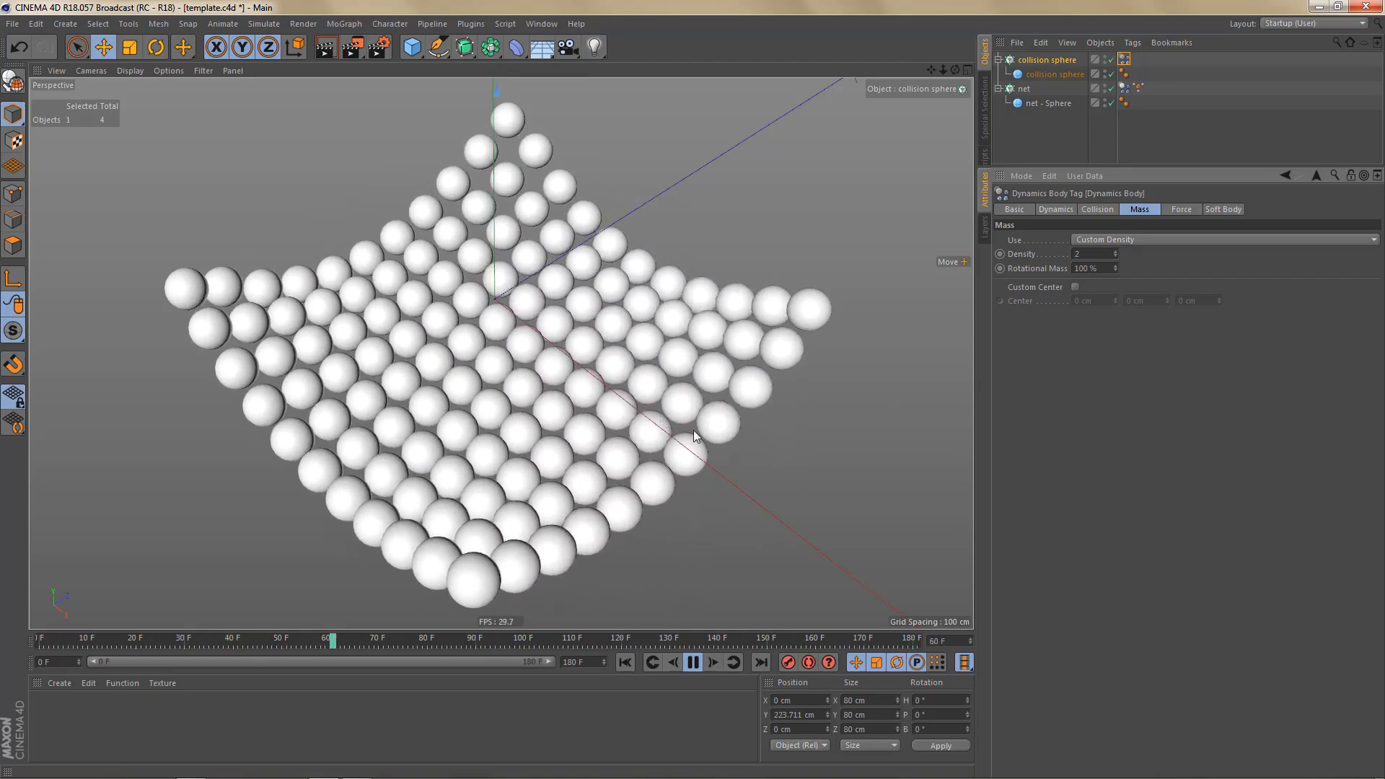
pyautogui.click(694, 663)
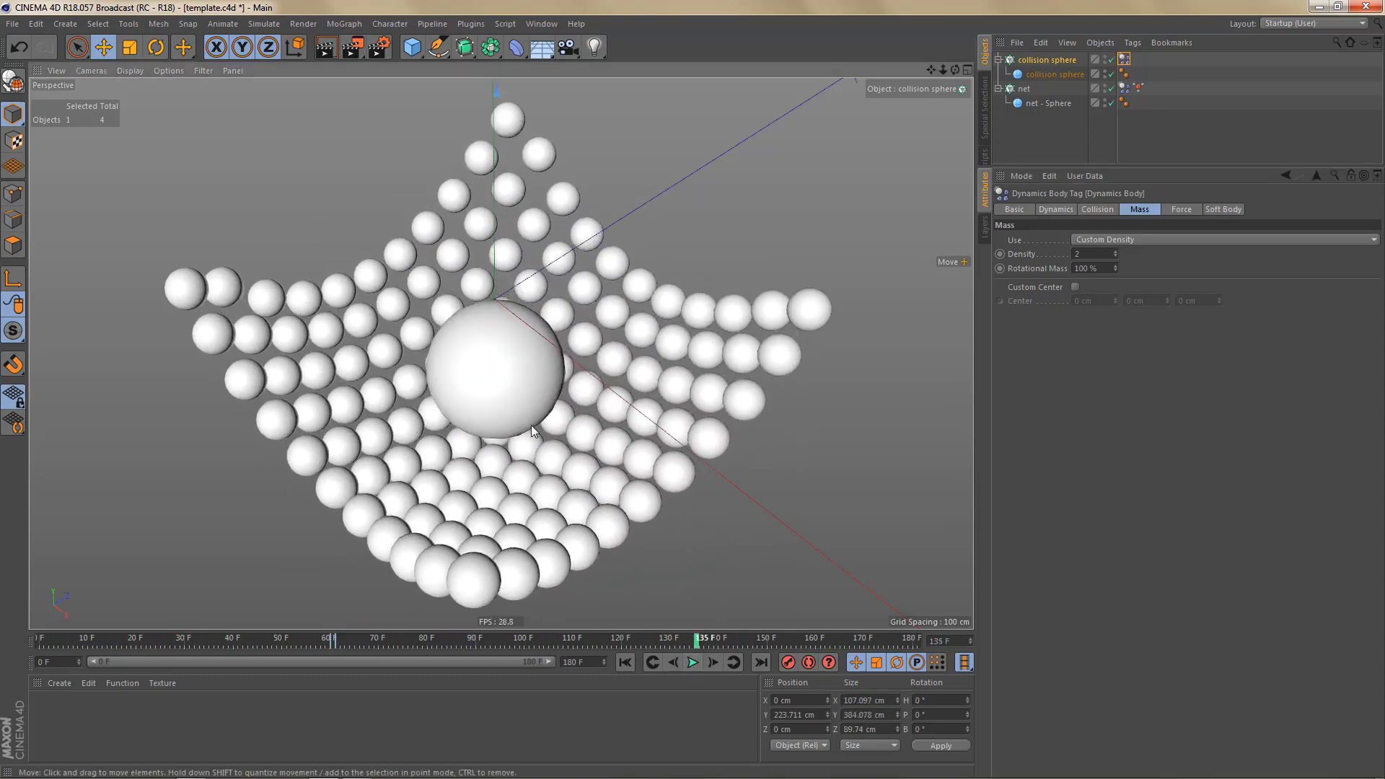
pyautogui.keyDown('alt'); pyautogui.moveTo(531, 426); pyautogui.dragTo(545, 405, button='middle'); pyautogui.keyUp('alt')
pyautogui.keyDown('alt'); pyautogui.moveTo(541, 442); pyautogui.dragTo(544, 437, button='right'); pyautogui.keyUp('alt')
pyautogui.keyDown('alt'); pyautogui.moveTo(544, 437); pyautogui.dragTo(534, 456); pyautogui.keyUp('alt')
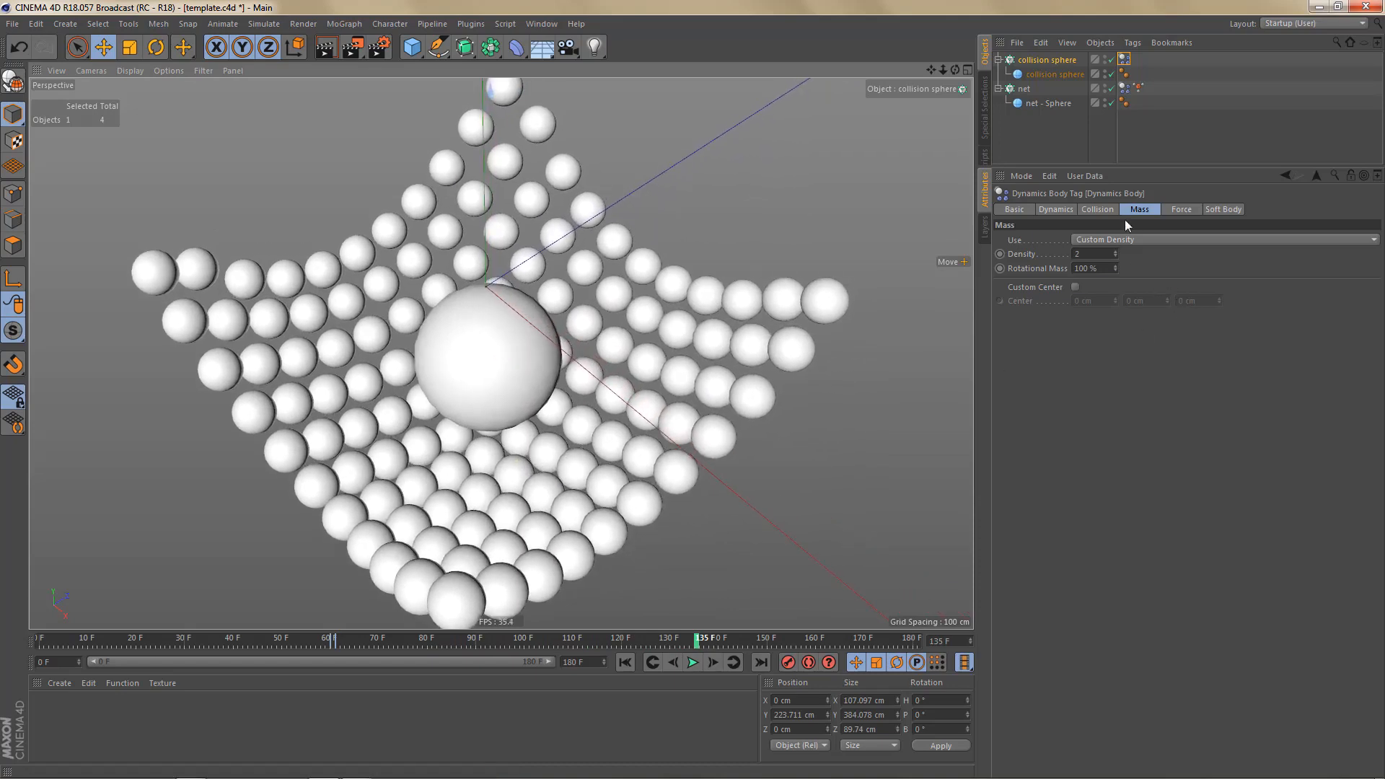
# - Set Bounce to 20% and Friction to 80% on both the collision sphere's and the net's dynamics tags, and replay the simulation
pyautogui.keyDown('ctrl'); pyautogui.click(1124, 87); pyautogui.keyUp('ctrl')
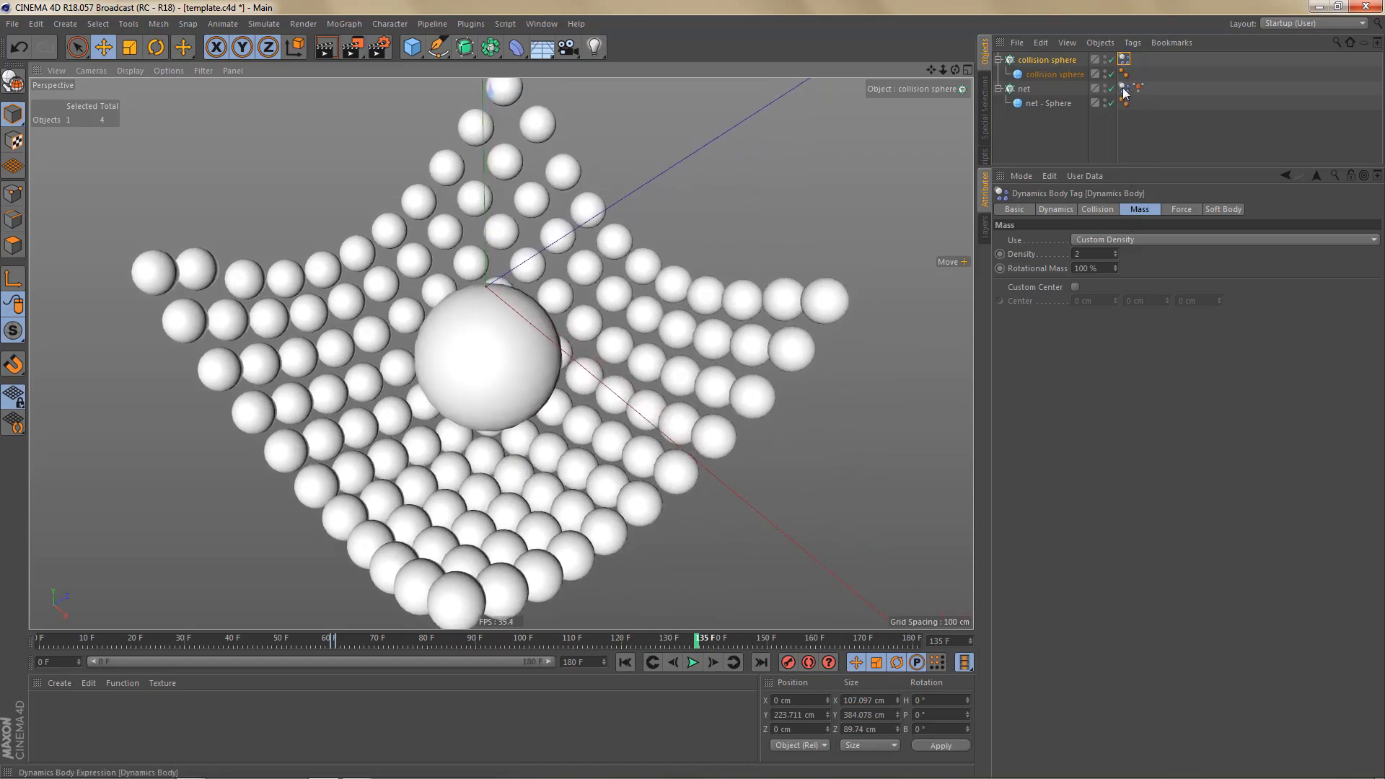
pyautogui.click(1057, 209)
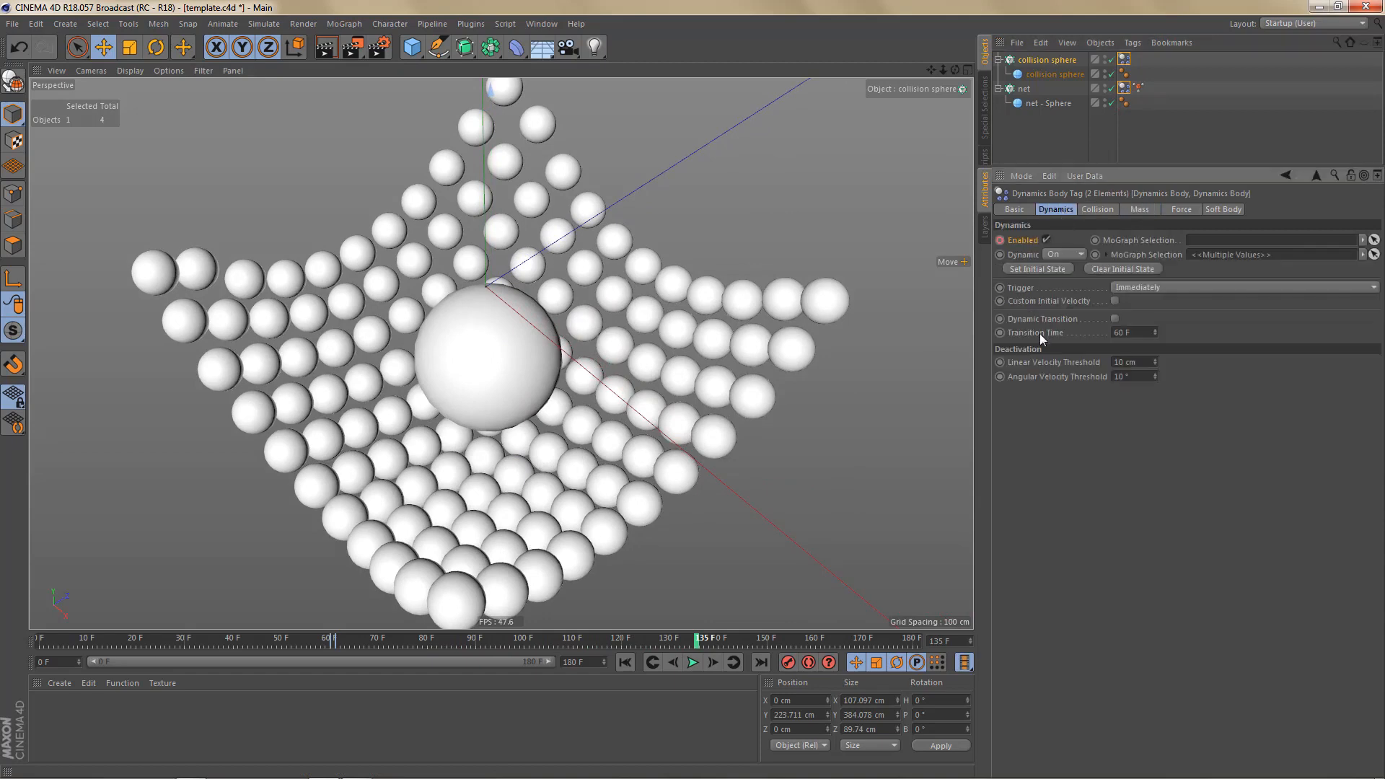
pyautogui.click(1097, 210)
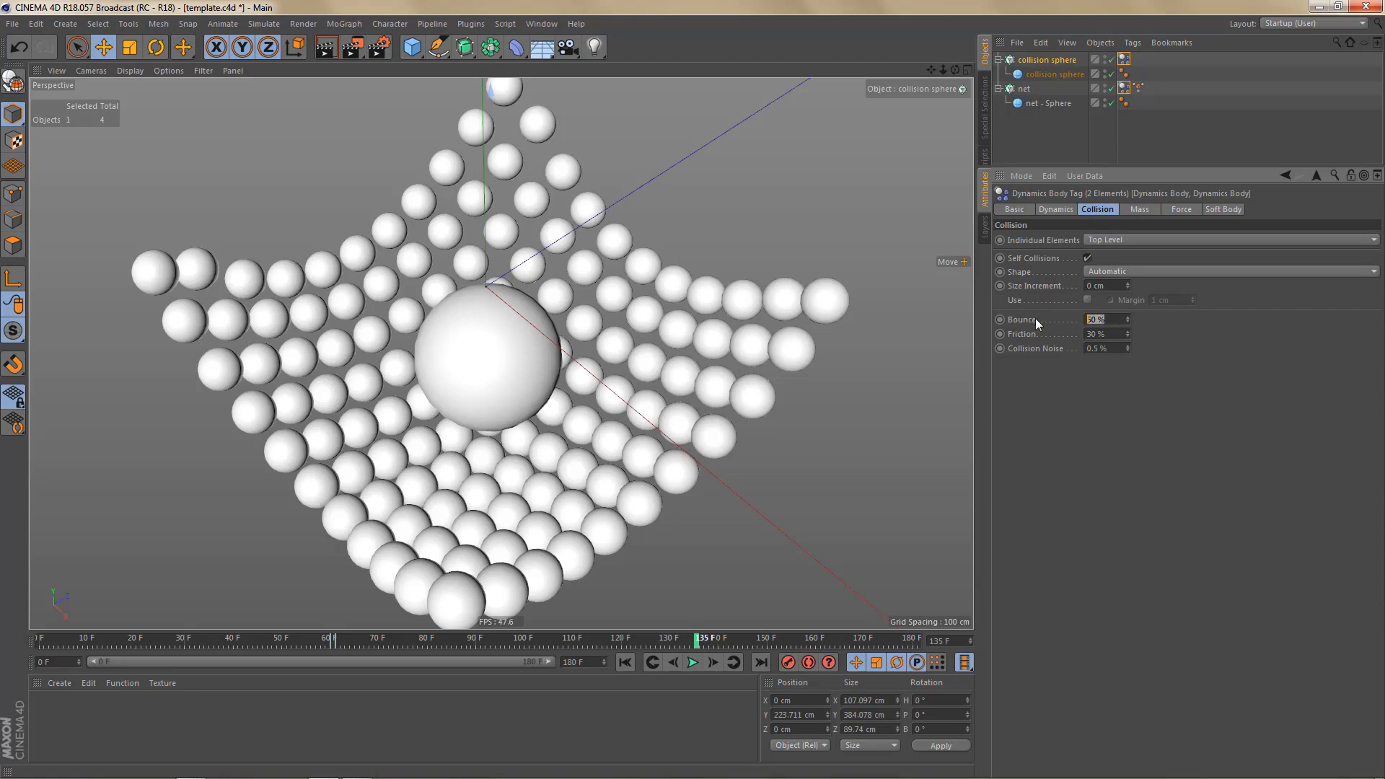
pyautogui.write('20')
pyautogui.press('Tab')
pyautogui.write('8')
pyautogui.click(627, 662)
pyautogui.click(693, 662)
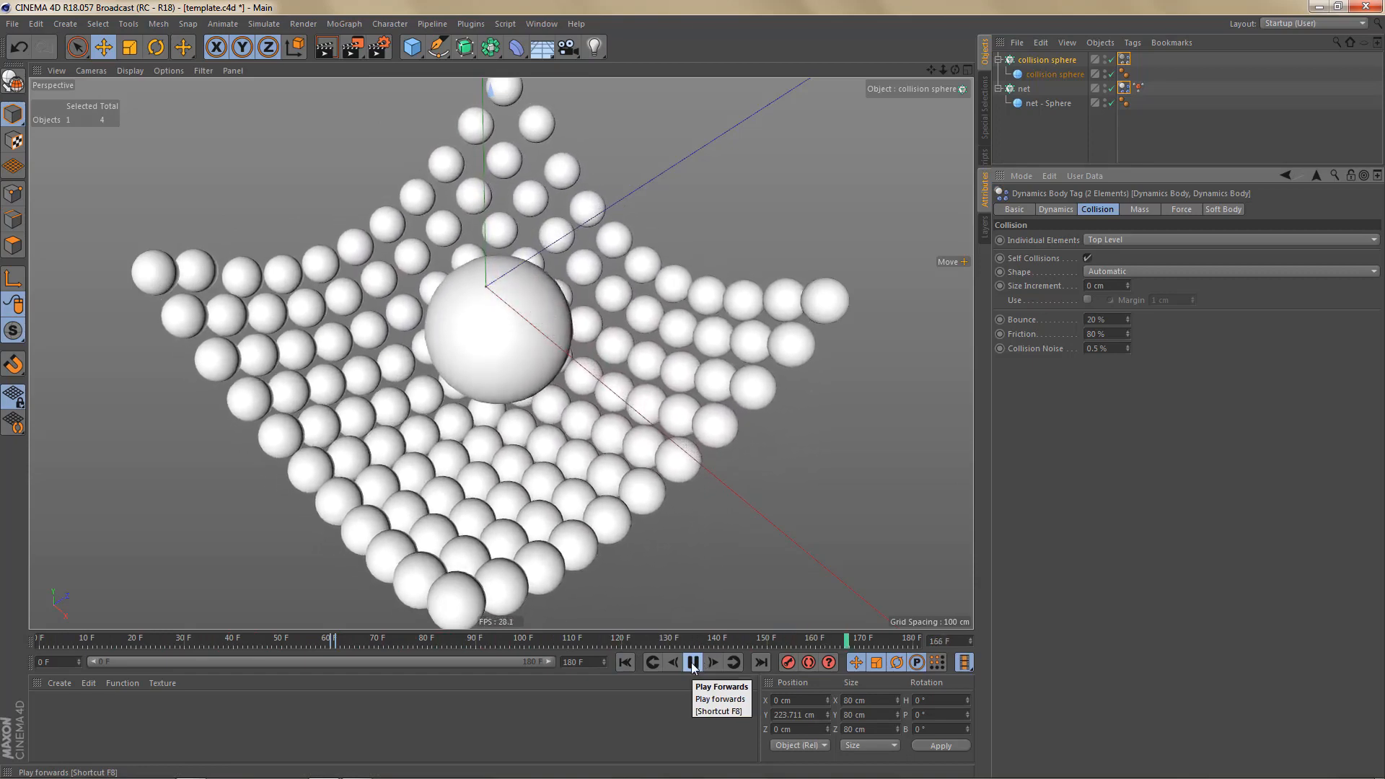
pyautogui.click(694, 664)
# - Replay the simulation and tune the net's soft body to Shear 15, shape conservation Stiffness 0 and Structural 36
pyautogui.click(1154, 101)
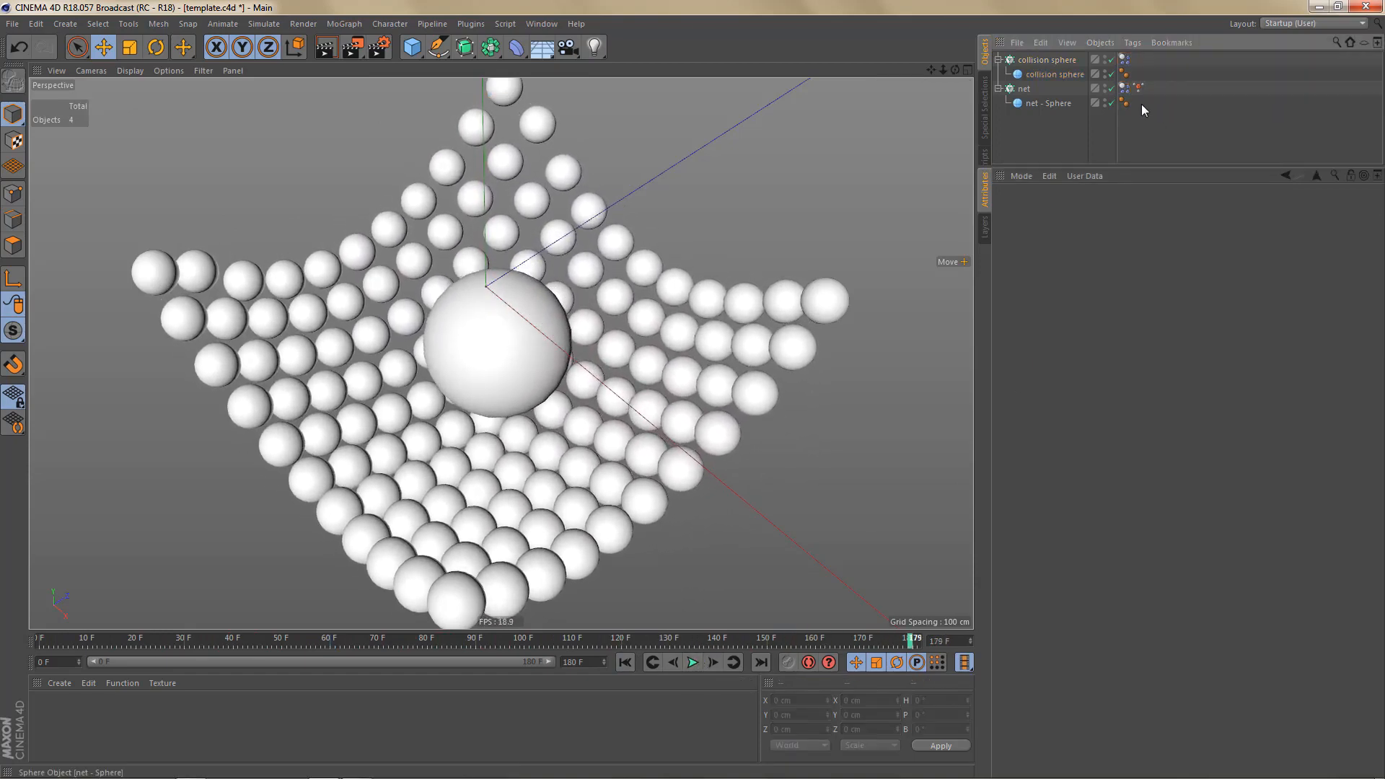
pyautogui.click(1125, 90)
pyautogui.click(1098, 210)
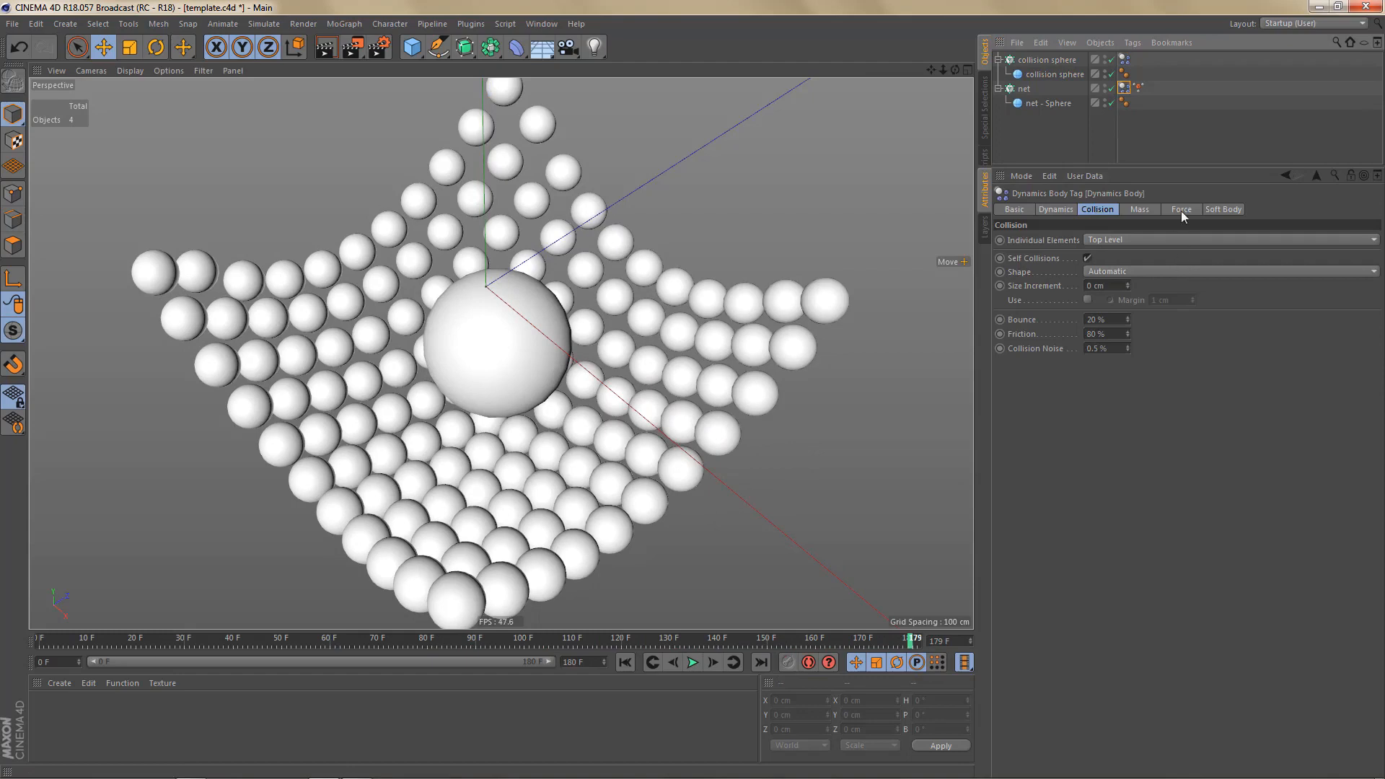
pyautogui.click(1220, 210)
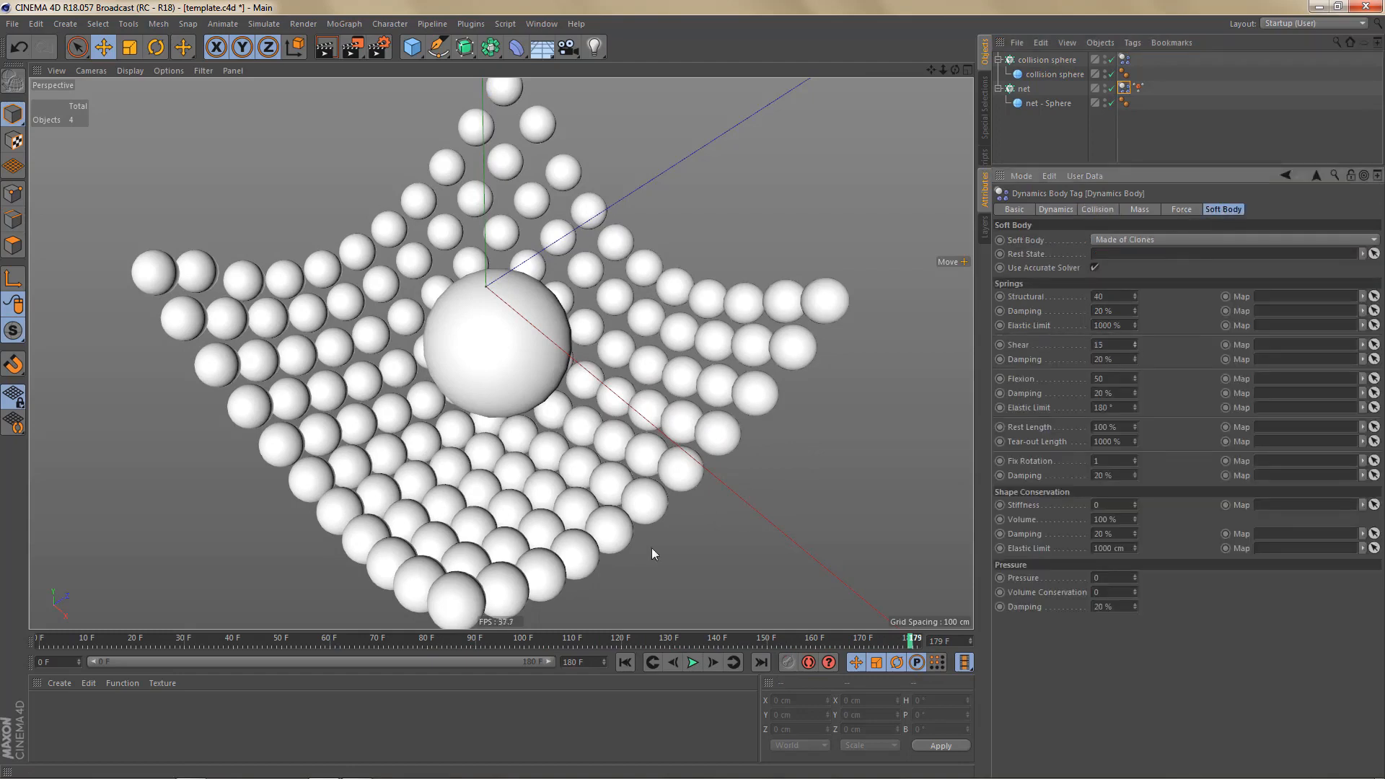
pyautogui.click(655, 662)
pyautogui.click(693, 662)
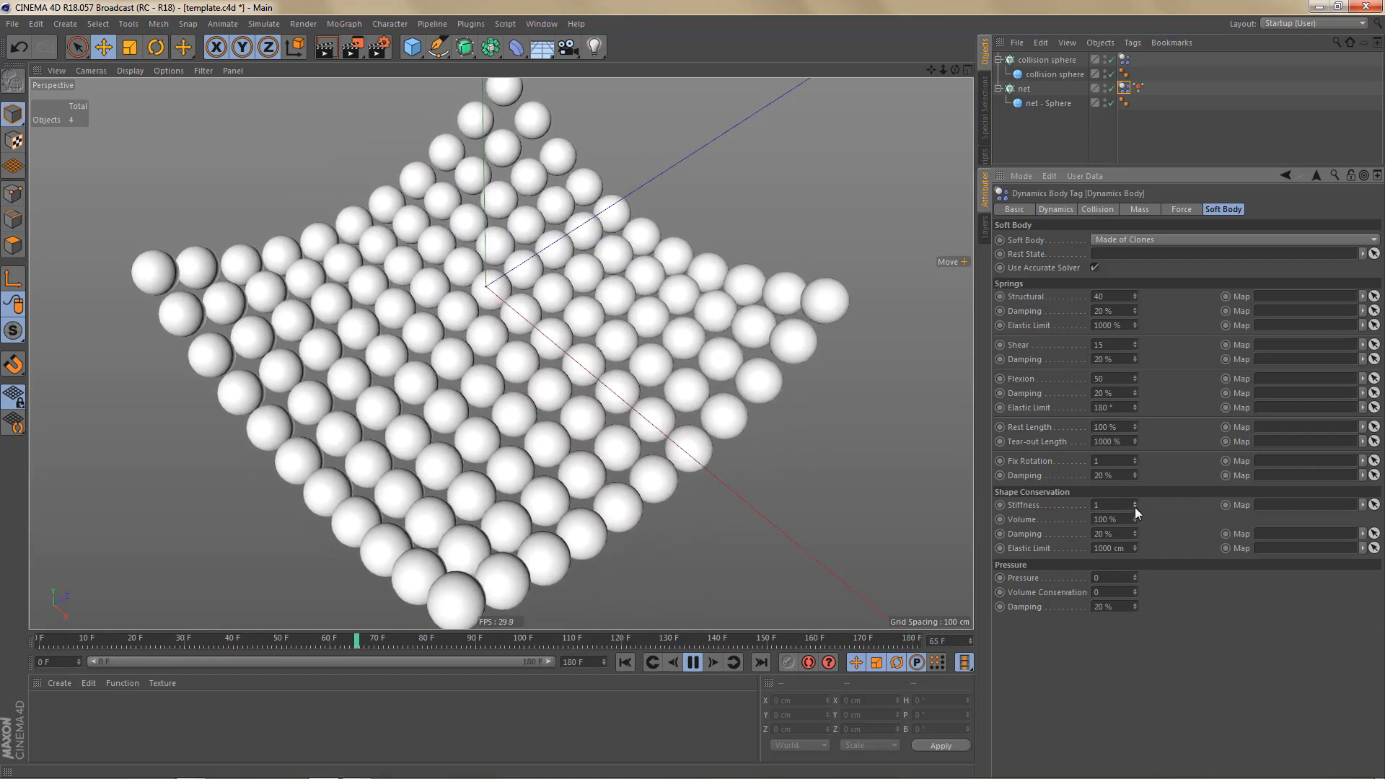
pyautogui.click(1135, 507)
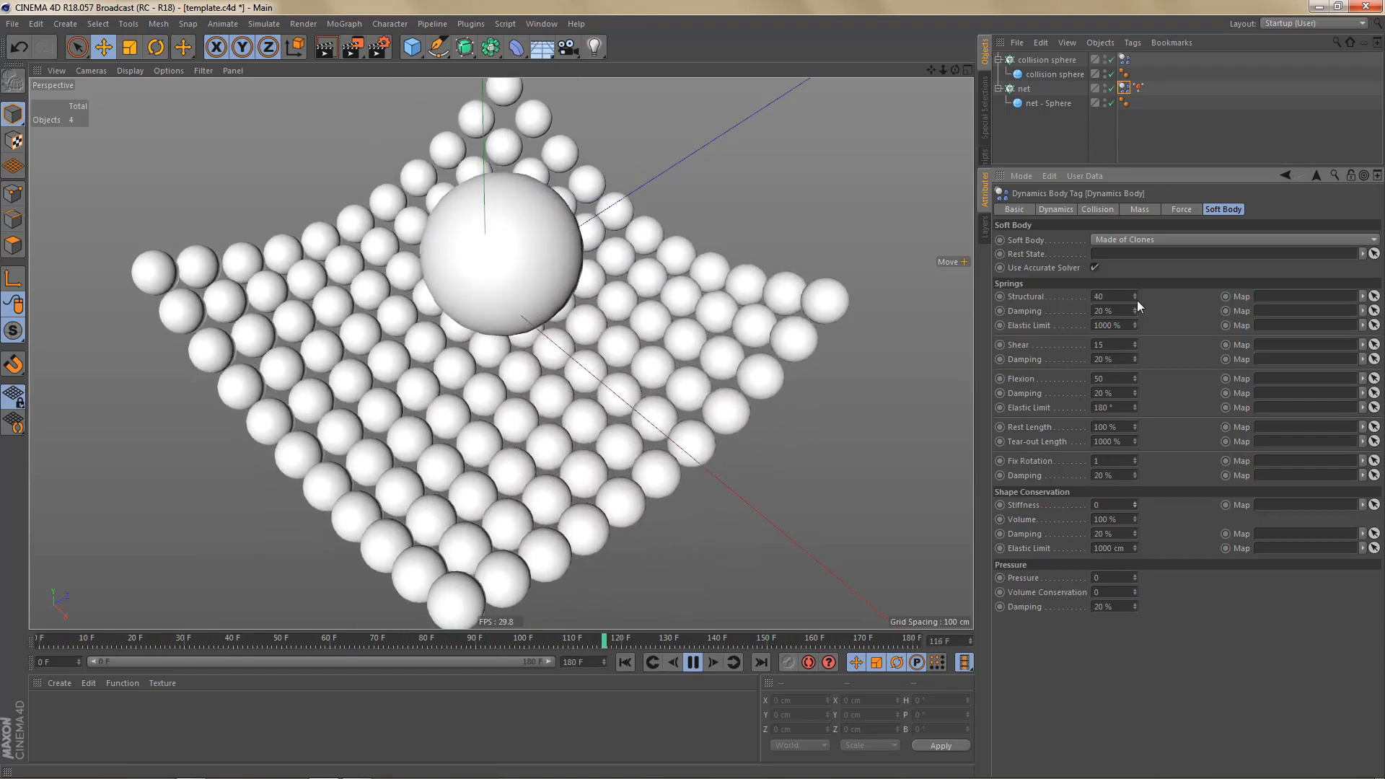
pyautogui.moveTo(1135, 298); pyautogui.dragTo(1135, 300)
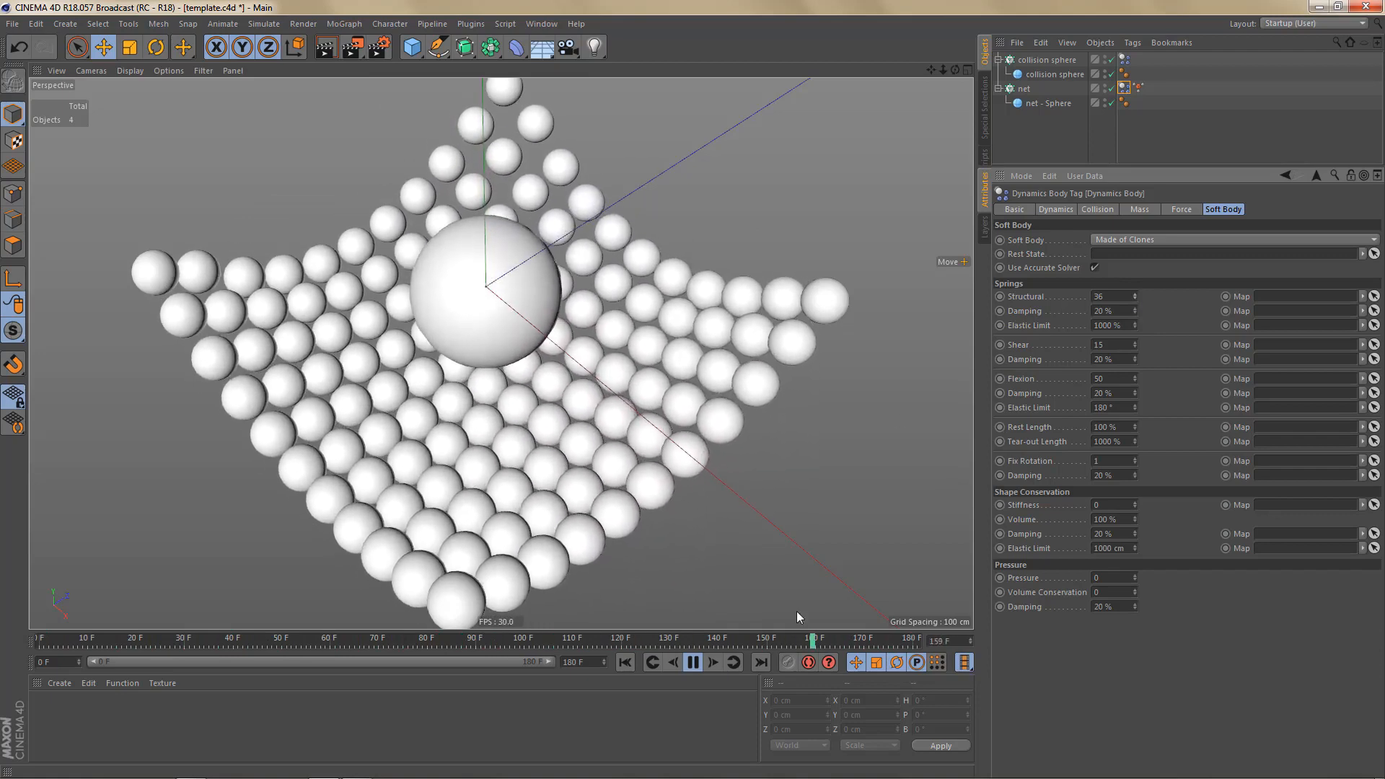
# - Set Bounce to 40% in the collision settings of the collision sphere's dynamics tag
pyautogui.click(1123, 59)
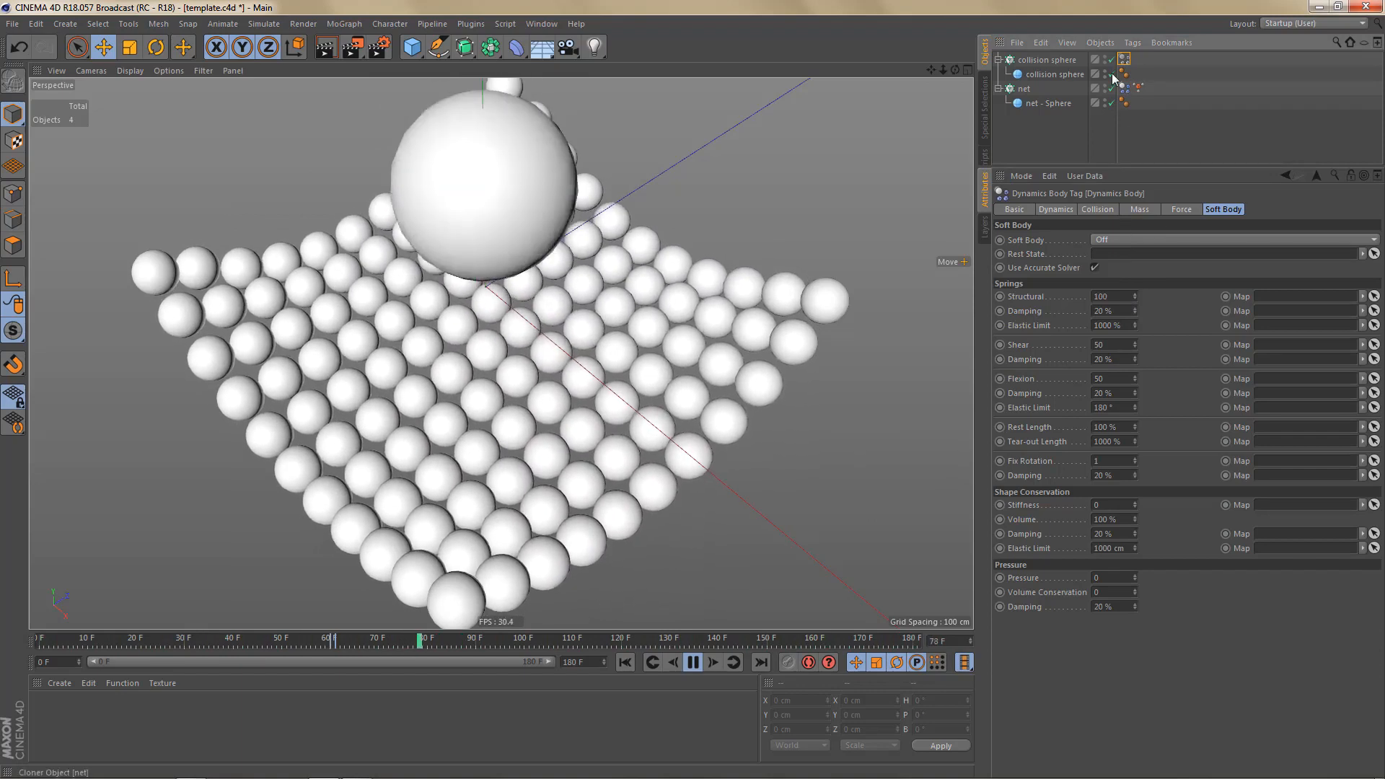
pyautogui.click(1105, 208)
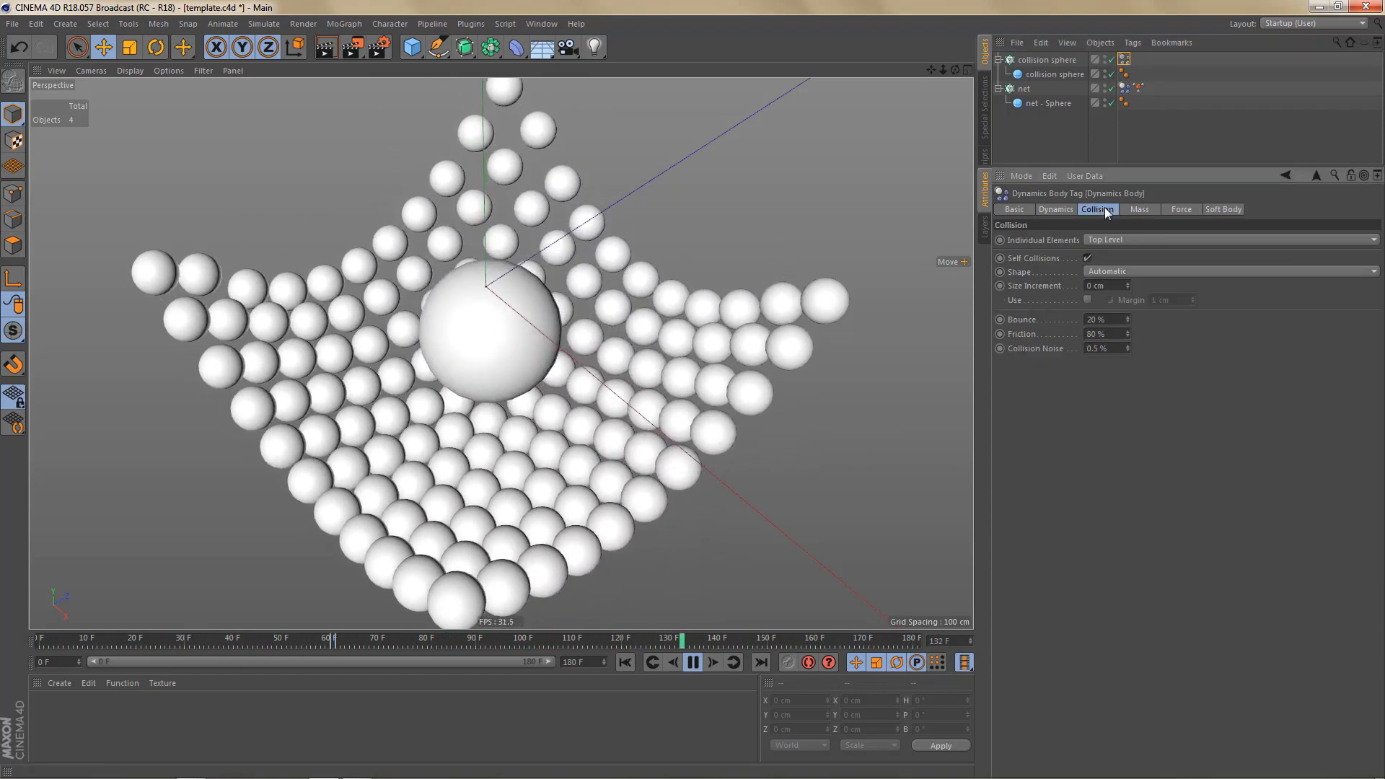
pyautogui.doubleClick(1095, 320)
pyautogui.write('4')
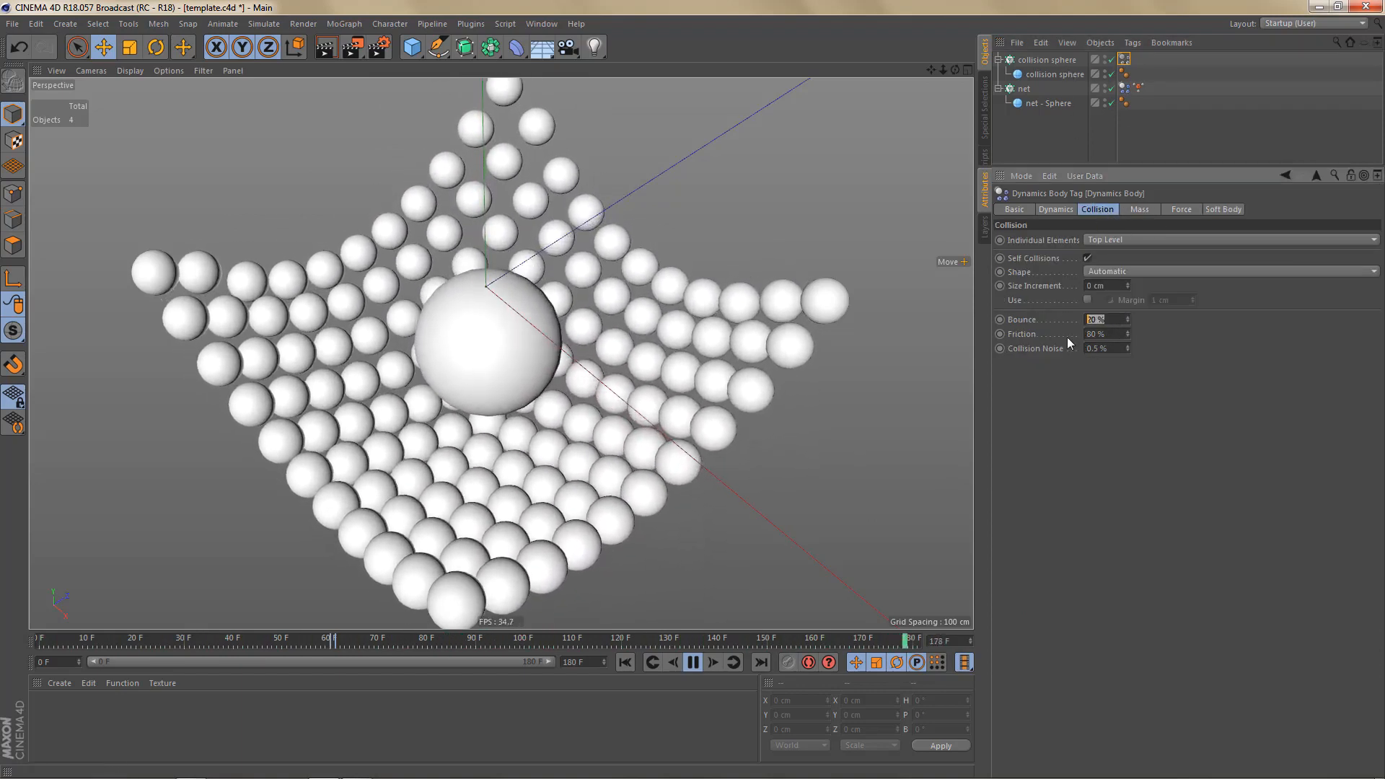
pyautogui.write('0')
pyautogui.press('Return')
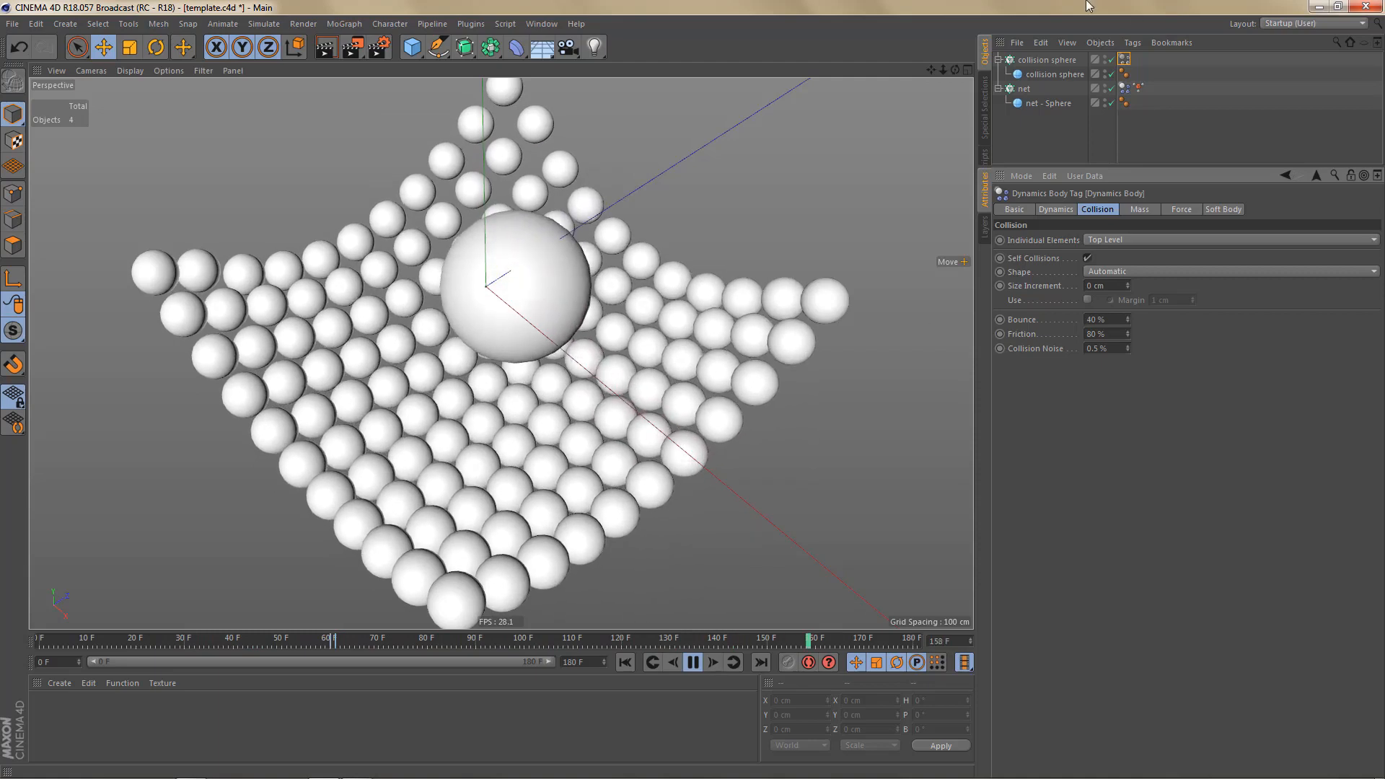
# - Set Bounce to 40% on the net's dynamics tag and stop the playback after watching the result
pyautogui.click(1124, 90)
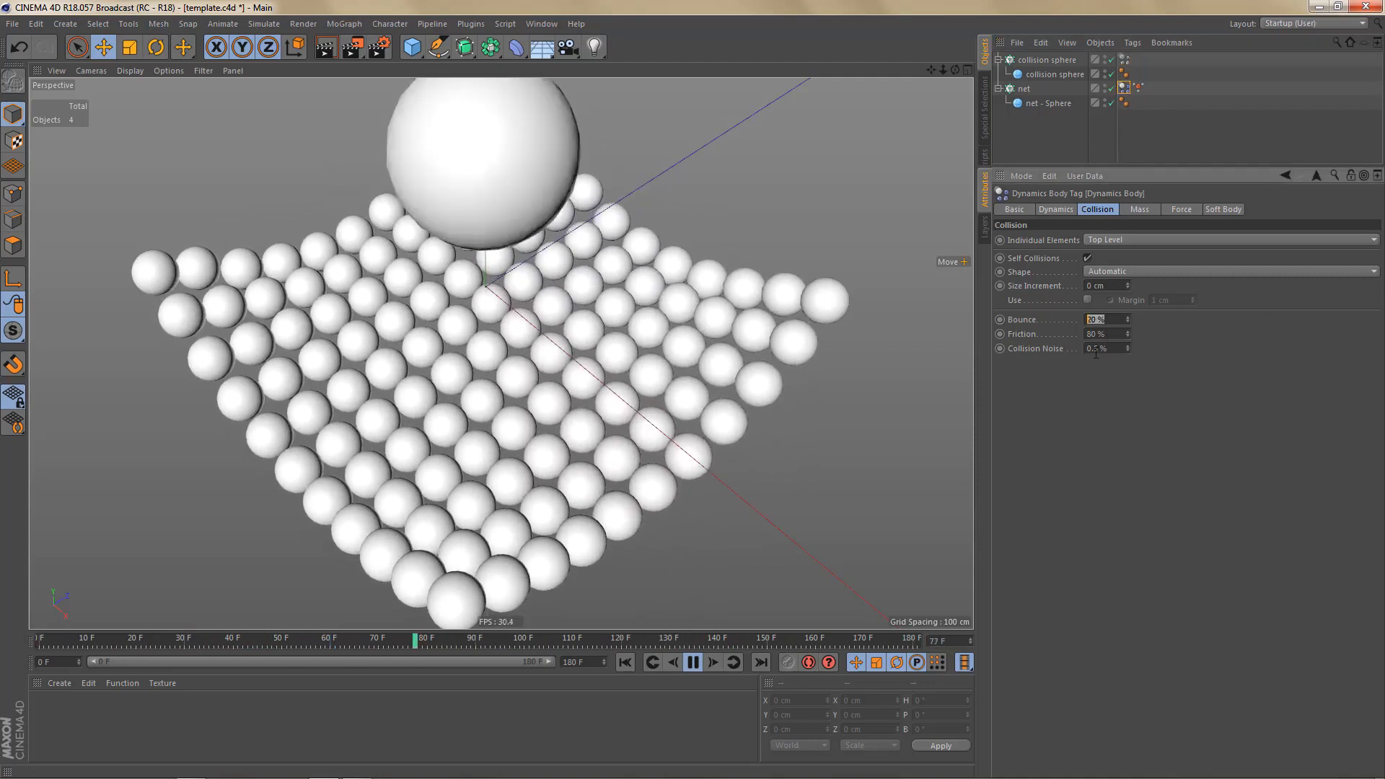
pyautogui.write('40')
pyautogui.press('Return')
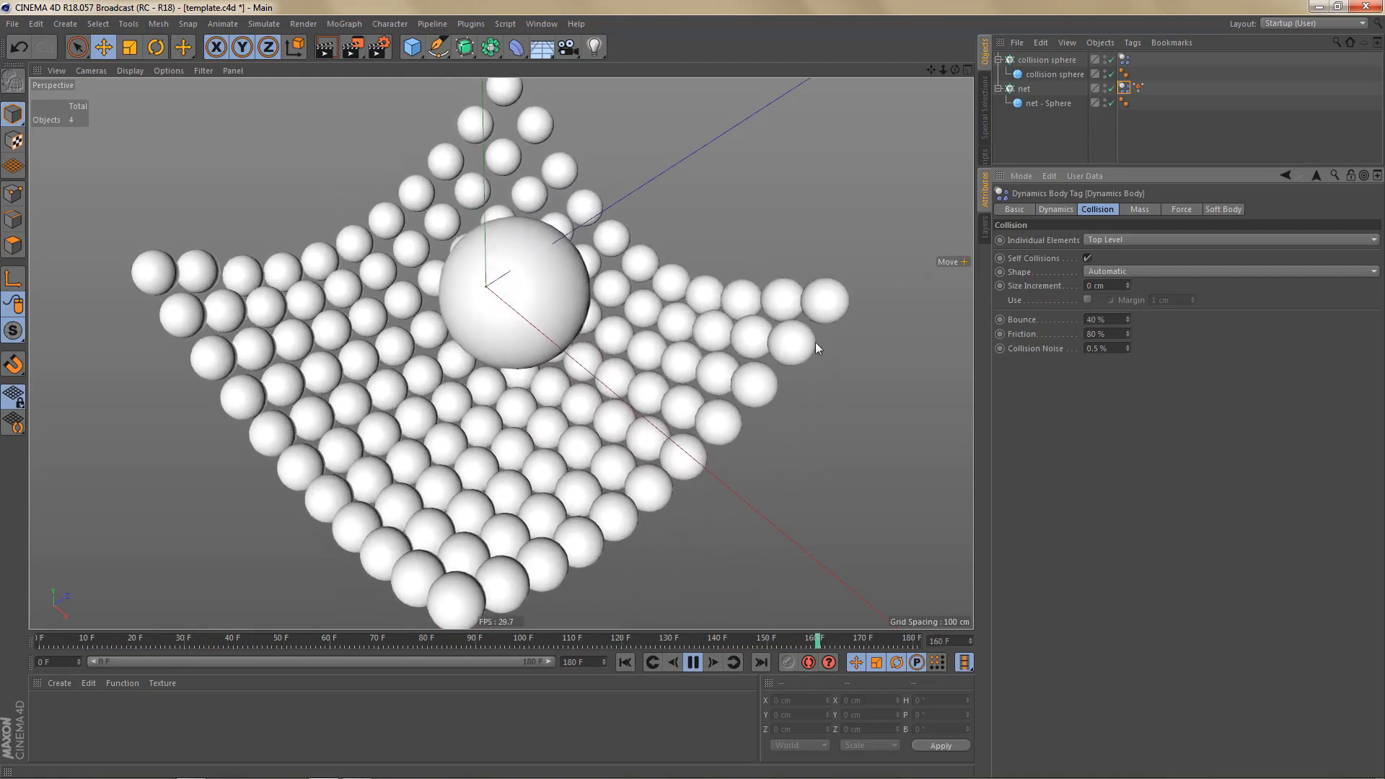
pyautogui.click(694, 662)
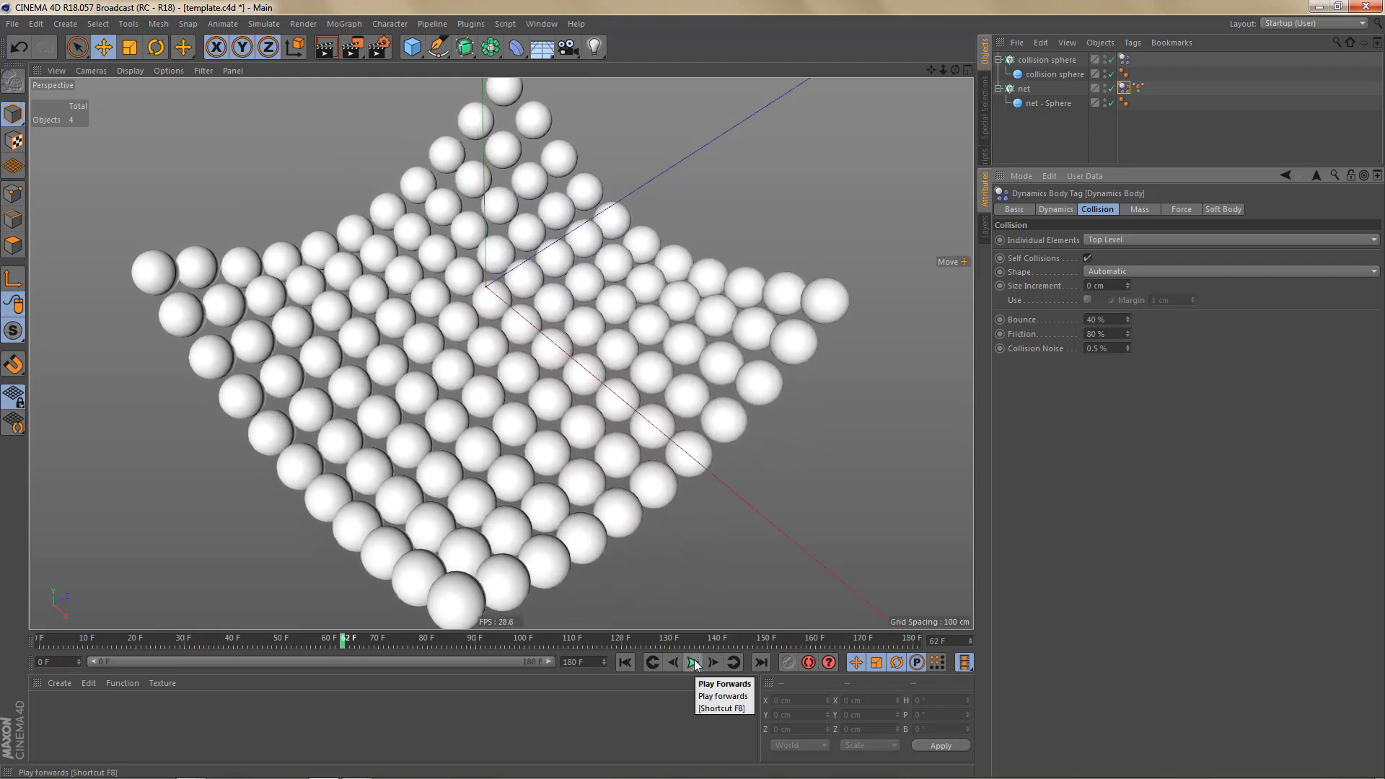
# - Display the viewport in Gouraud Shading (Lines) and set the net's sphere to 6 segments
pyautogui.click(124, 72)
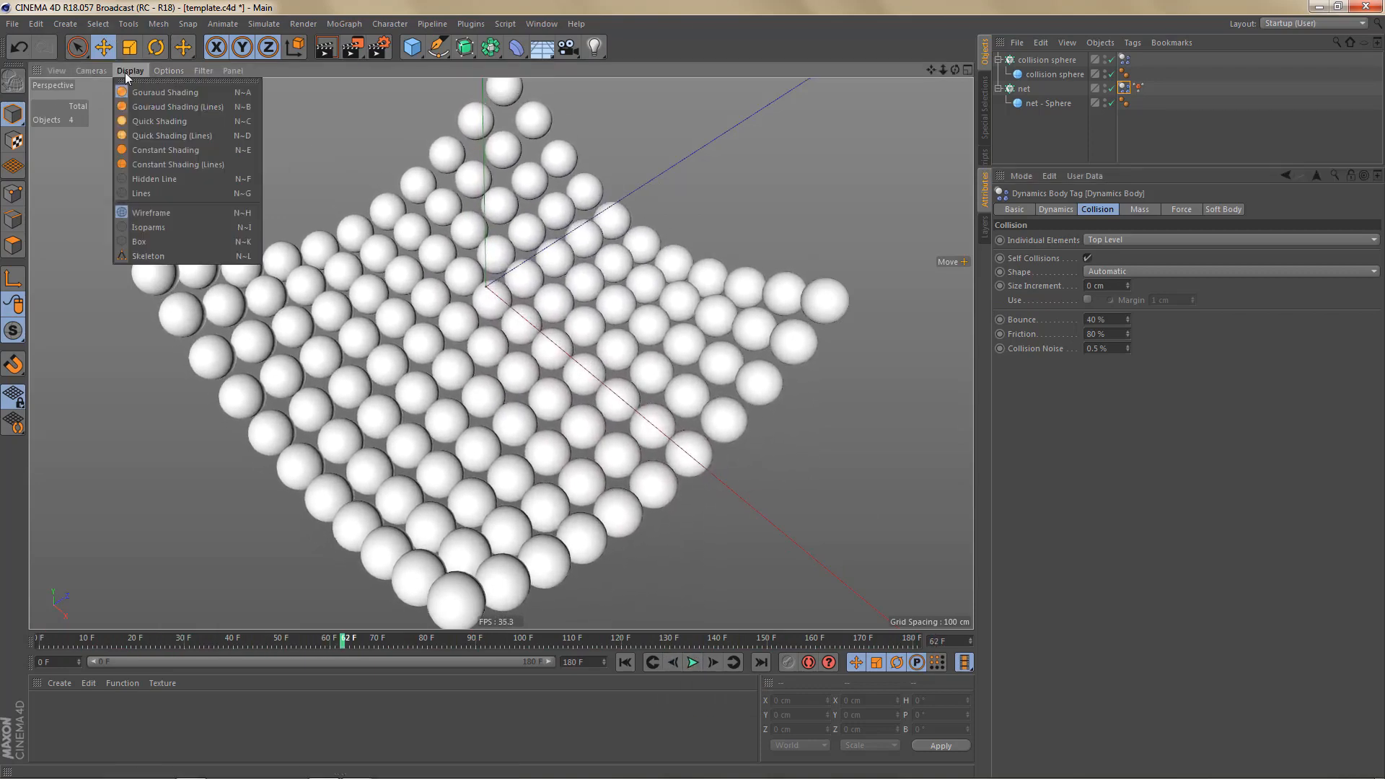
pyautogui.click(170, 107)
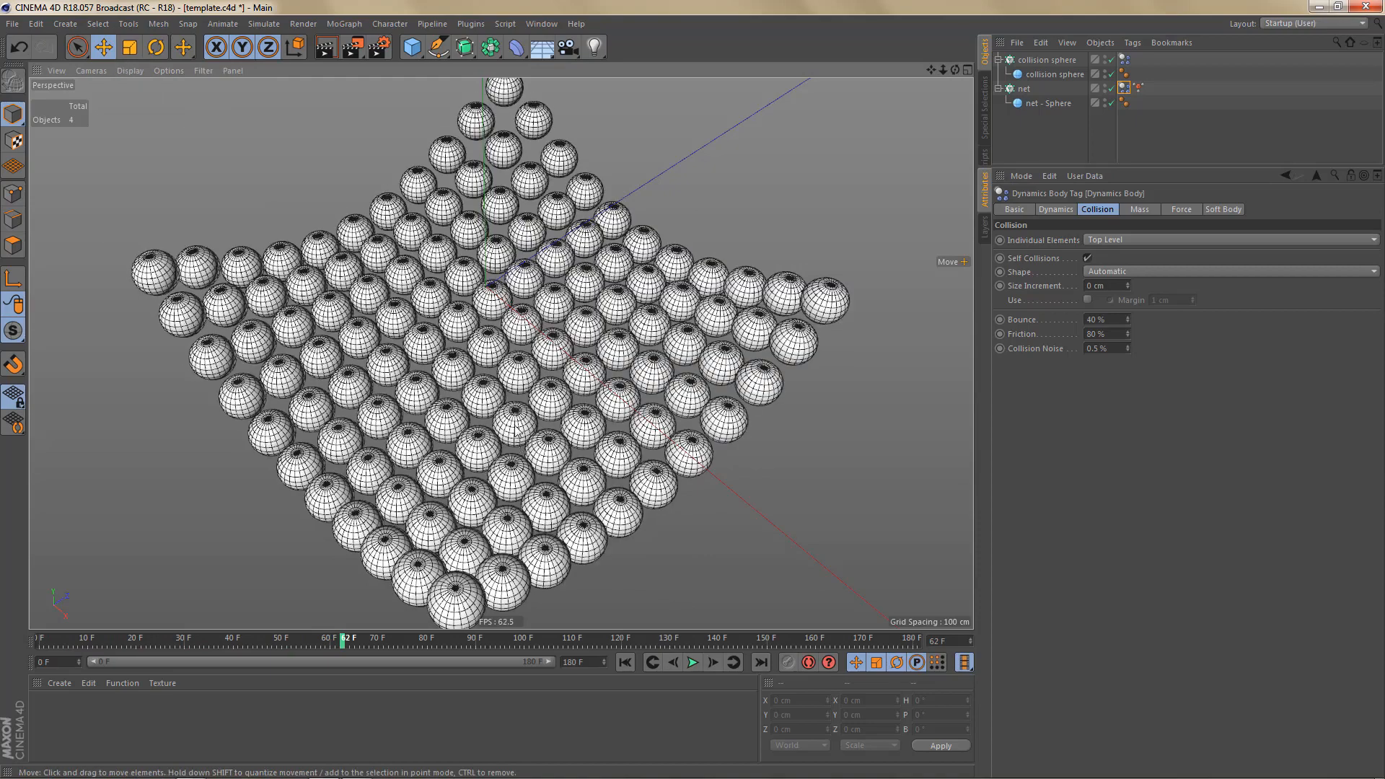
pyautogui.click(1060, 103)
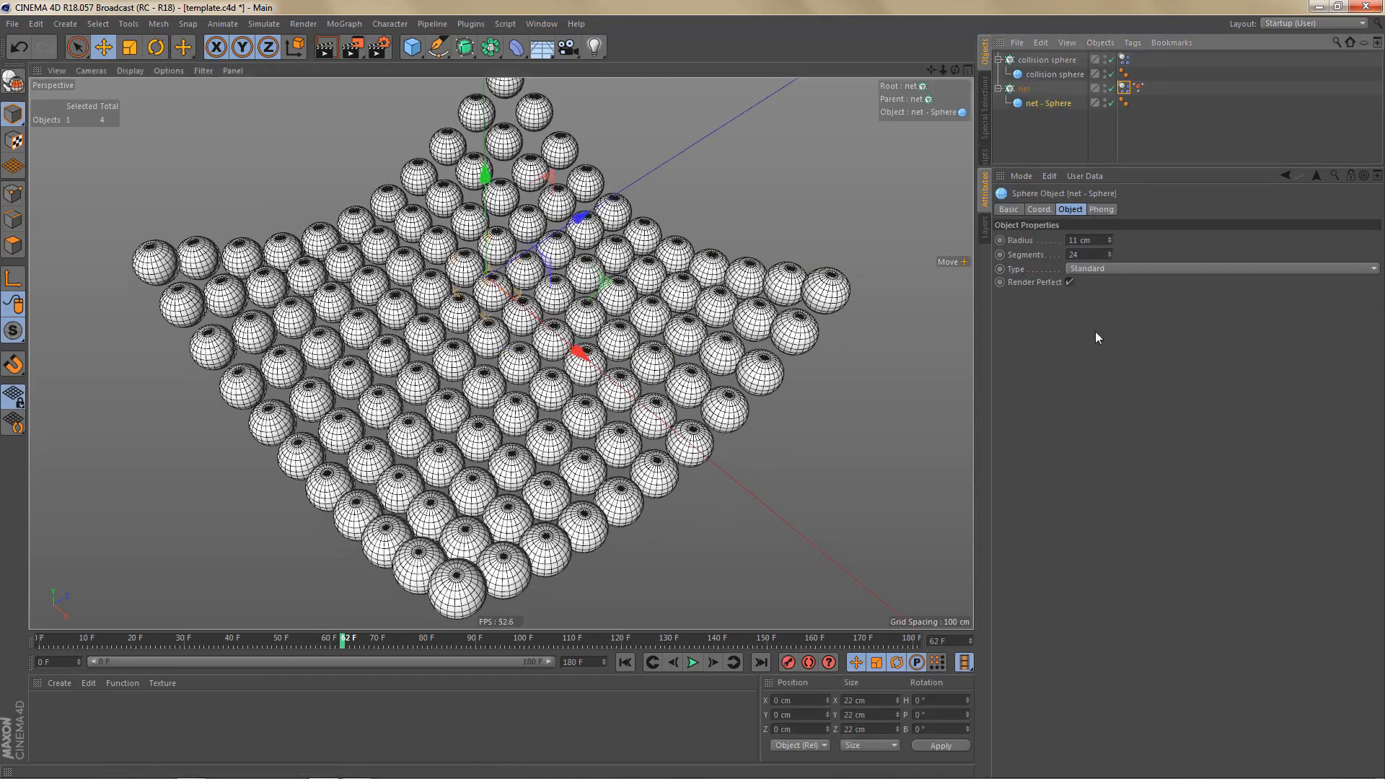
pyautogui.doubleClick(1099, 255)
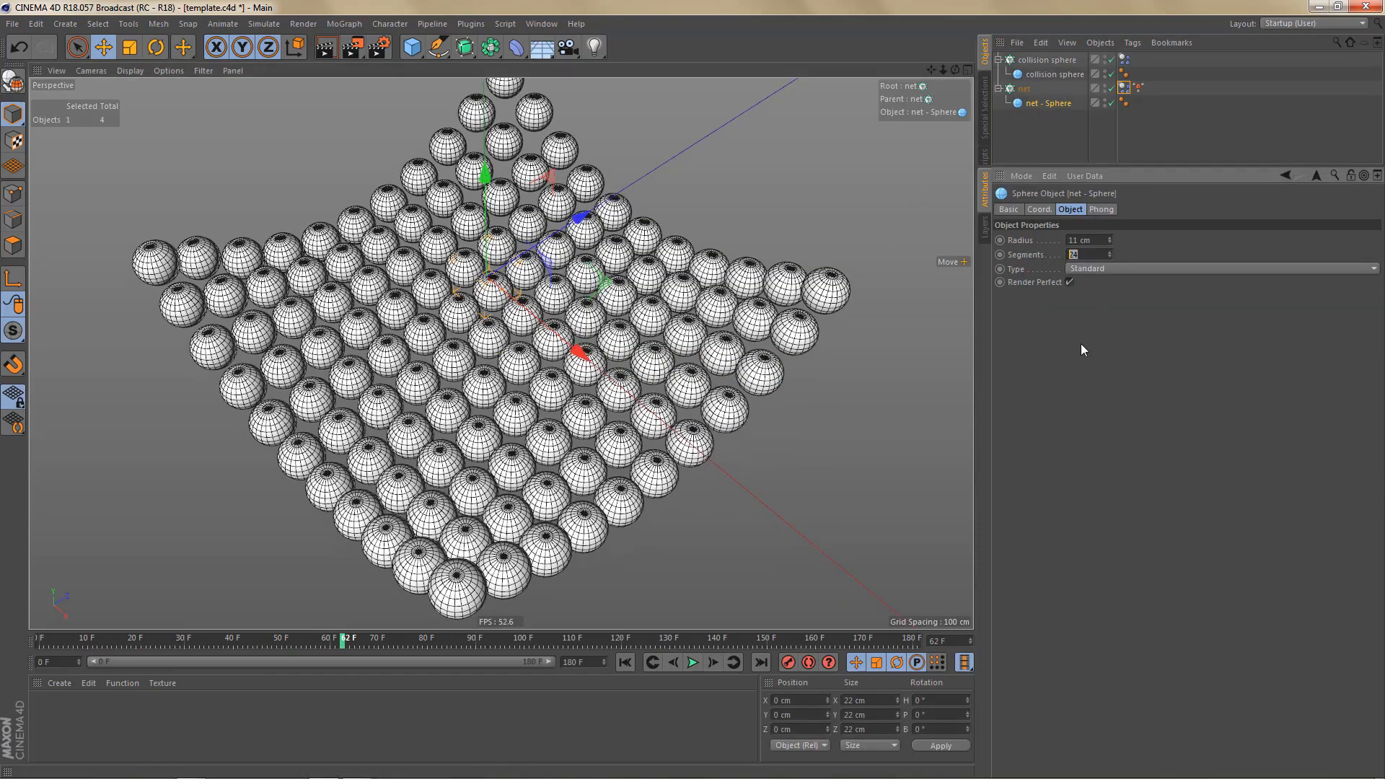
pyautogui.write('6')
pyautogui.press('Return')
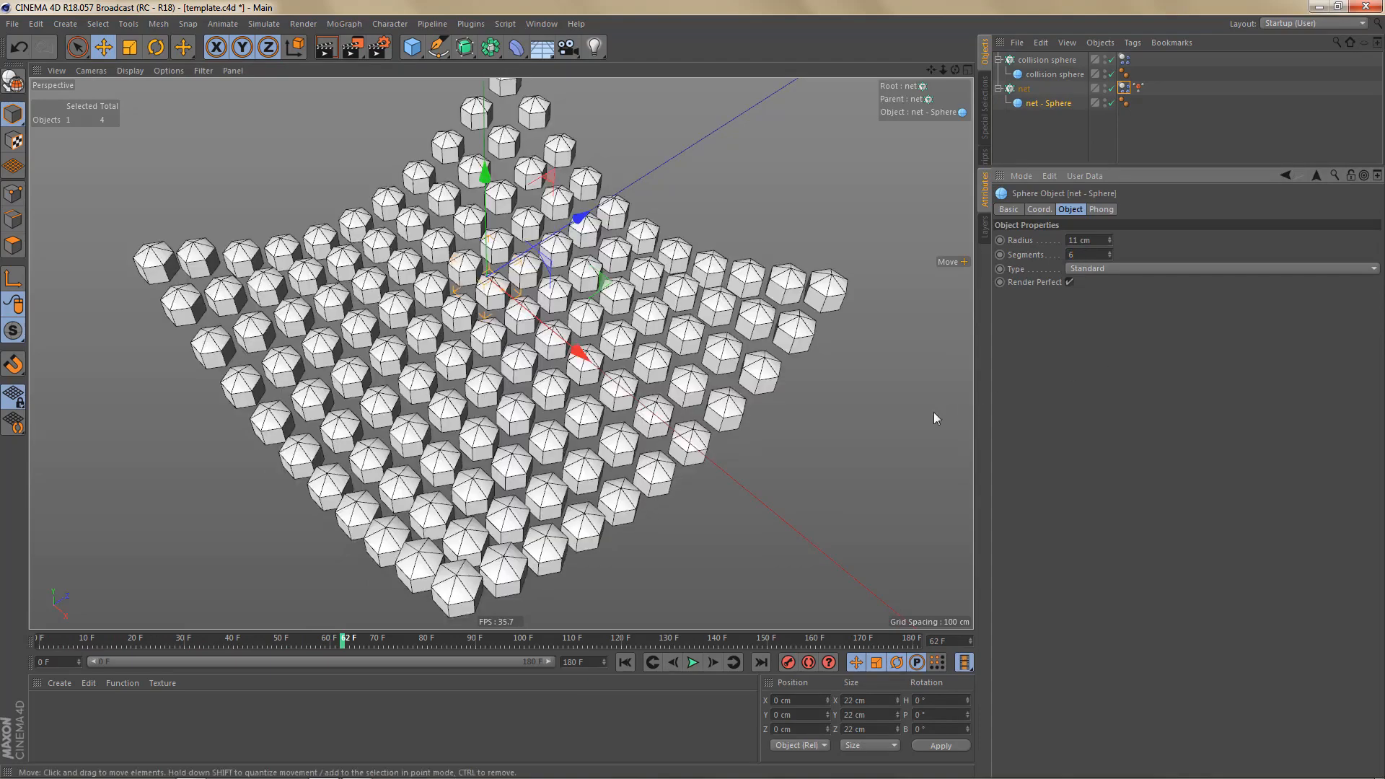
# - Replay the simulation with the low-segment spheres, pause it and render the view to check their shape
pyautogui.click(692, 663)
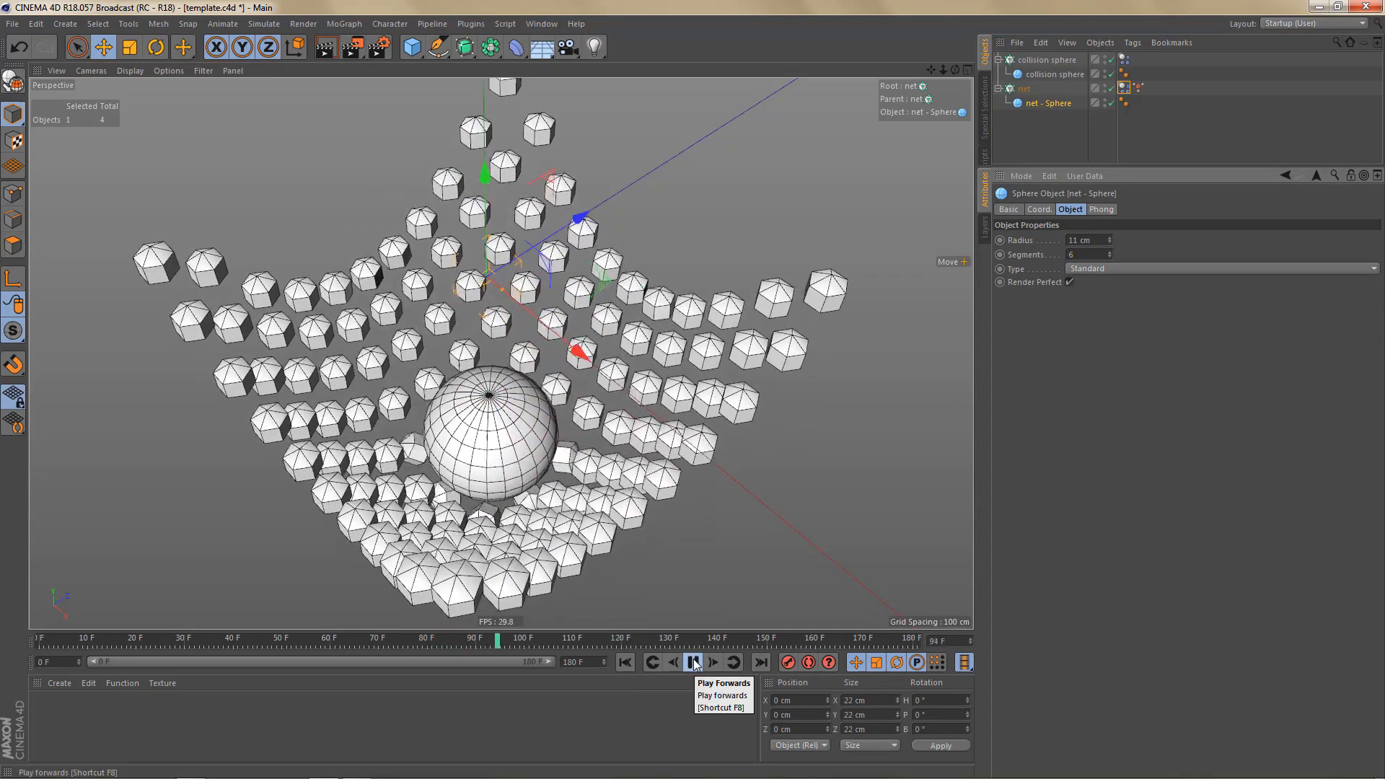
pyautogui.click(693, 663)
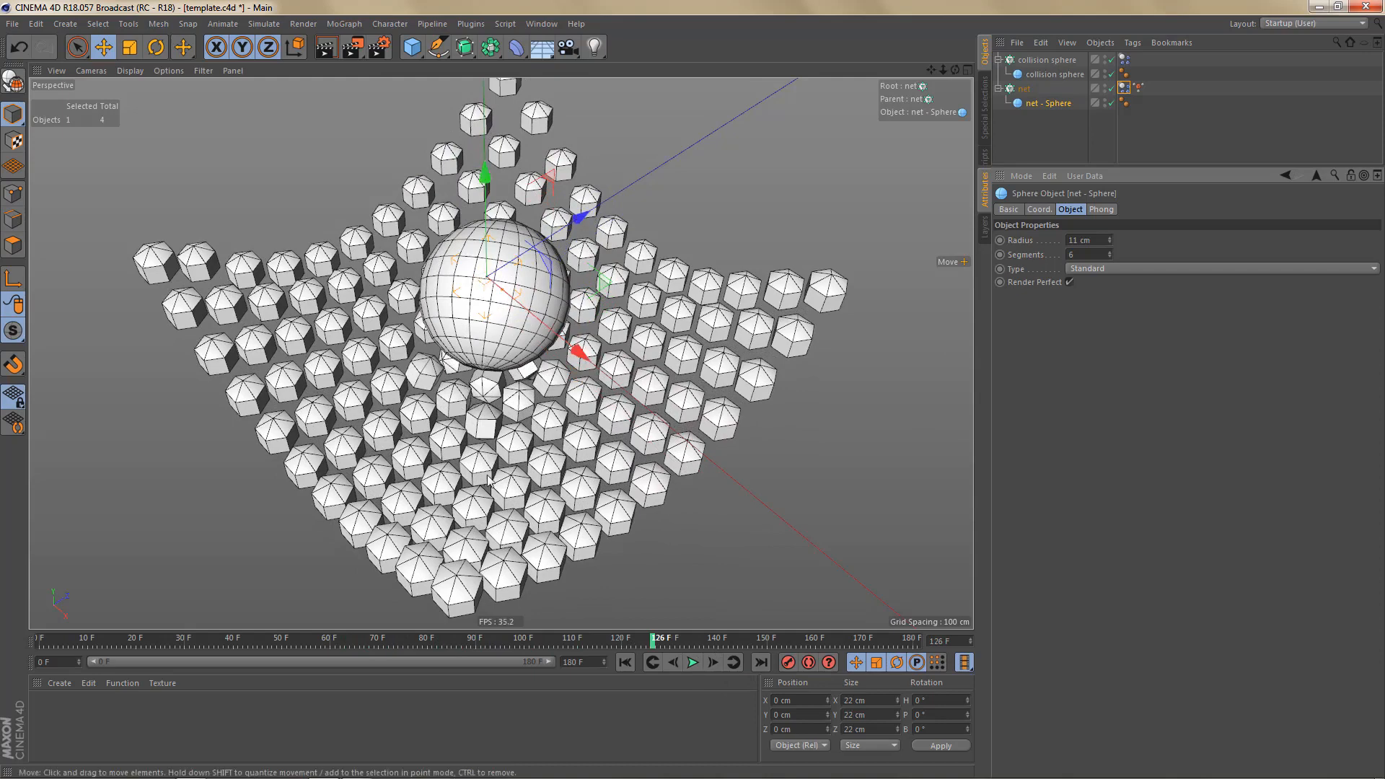
pyautogui.scroll(2, 497, 402)
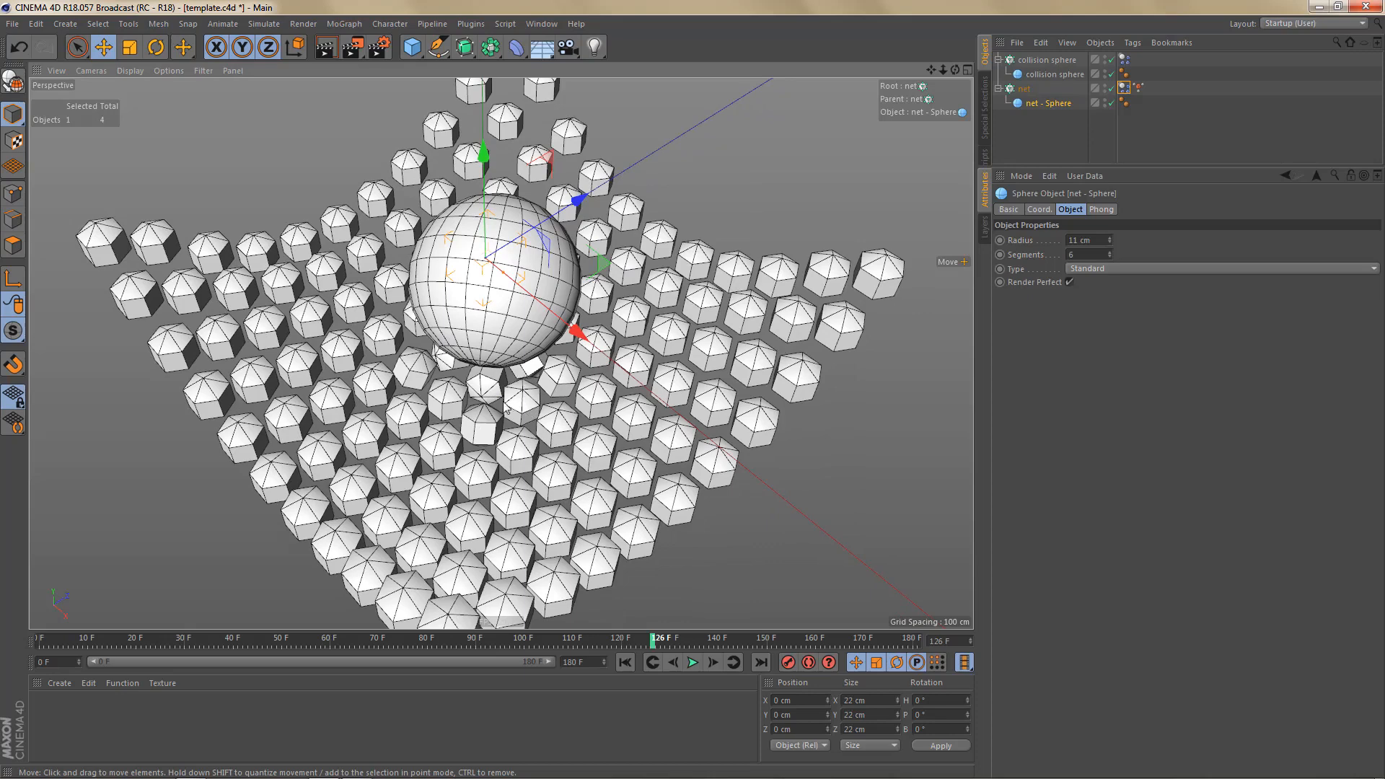
pyautogui.scroll(-3, 517, 367)
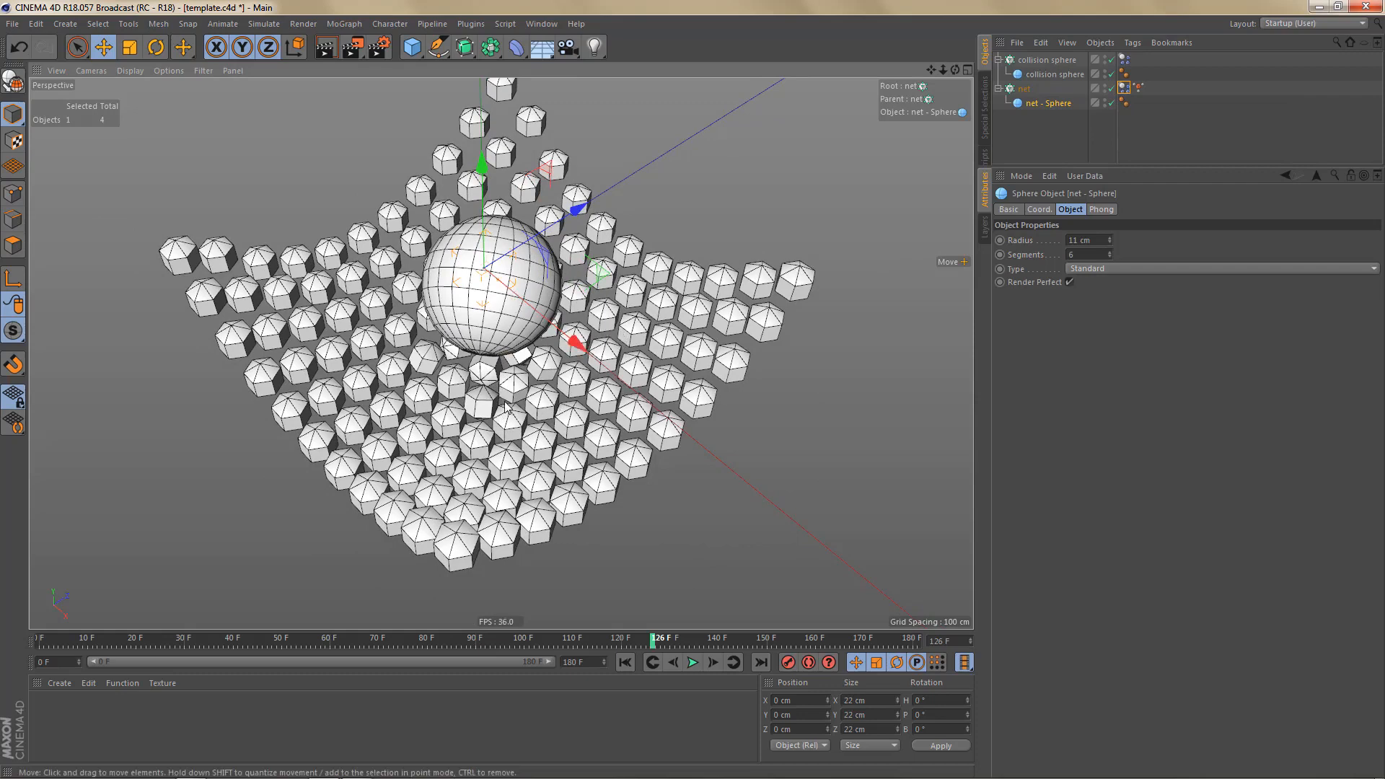
pyautogui.hotkey('ctrl', 'r')
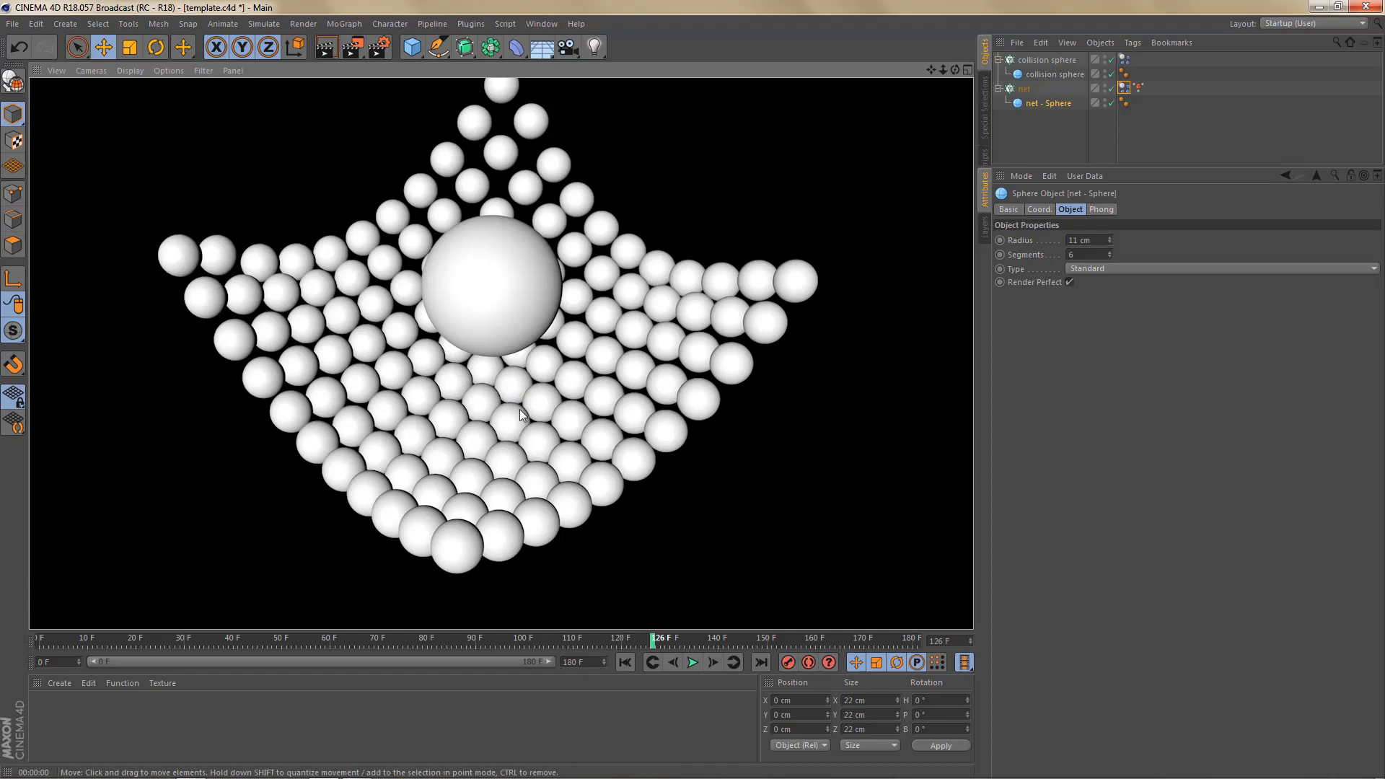
pyautogui.scroll(2, 578, 393)
pyautogui.scroll(-2, 577, 393)
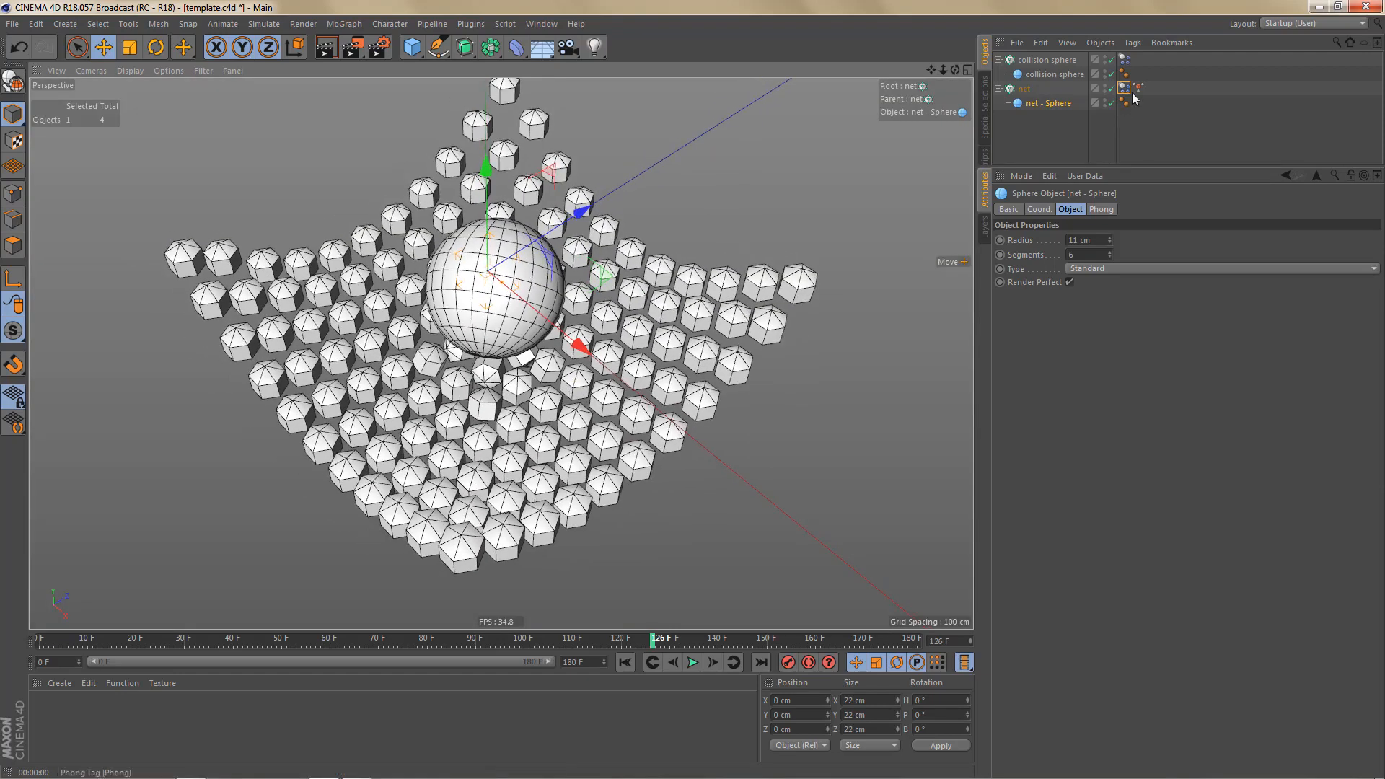
# - Try a Follow Rotation of 10 on the net's dynamics tag and replay the simulation from the start
pyautogui.click(1124, 89)
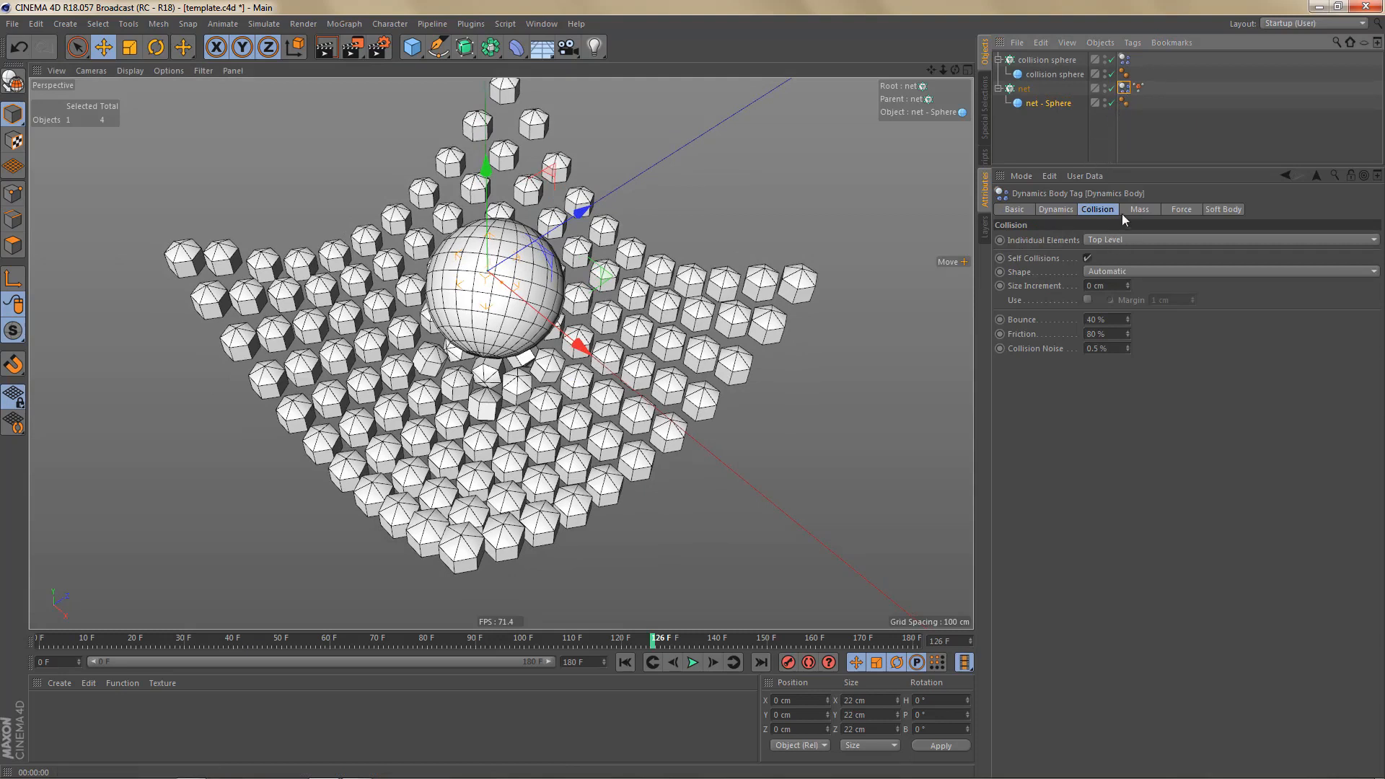
pyautogui.click(1191, 209)
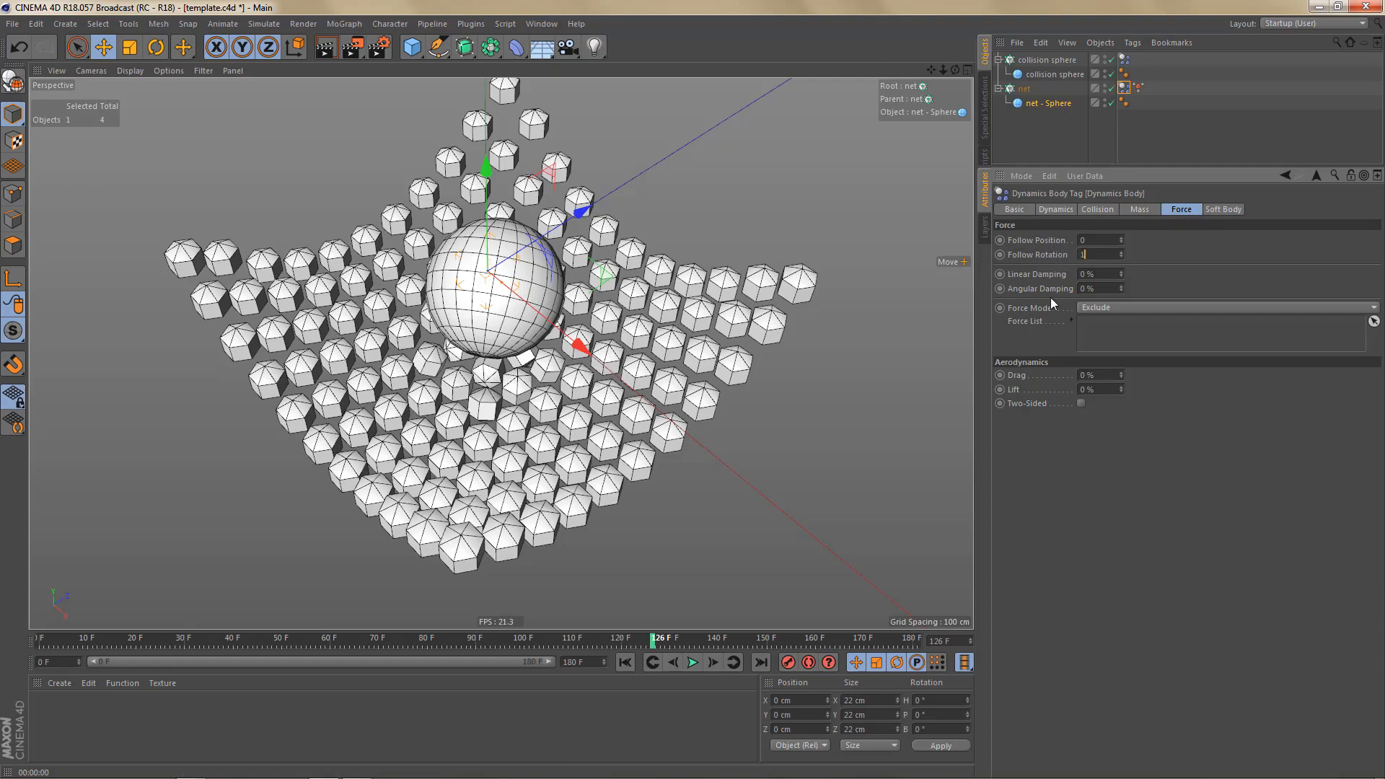
pyautogui.click(625, 662)
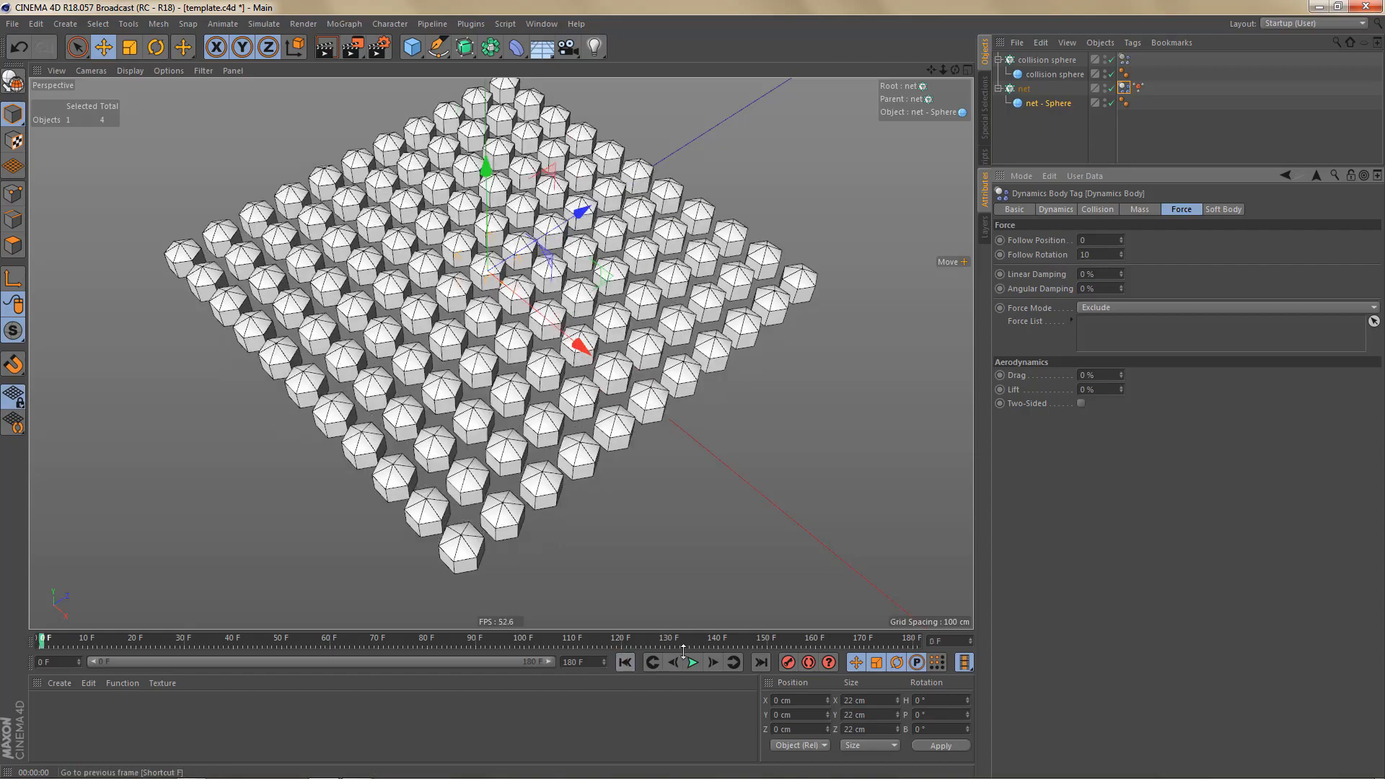
pyautogui.click(694, 662)
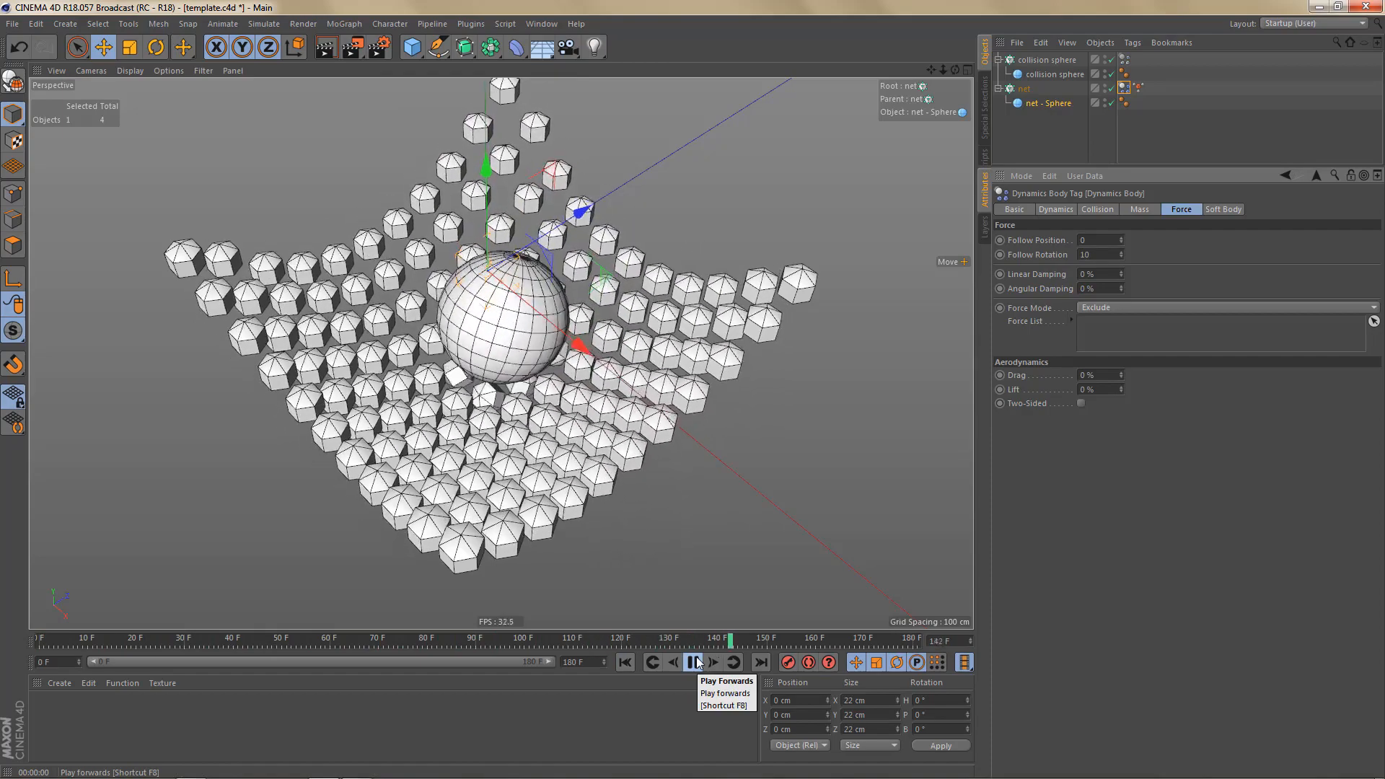
pyautogui.click(694, 663)
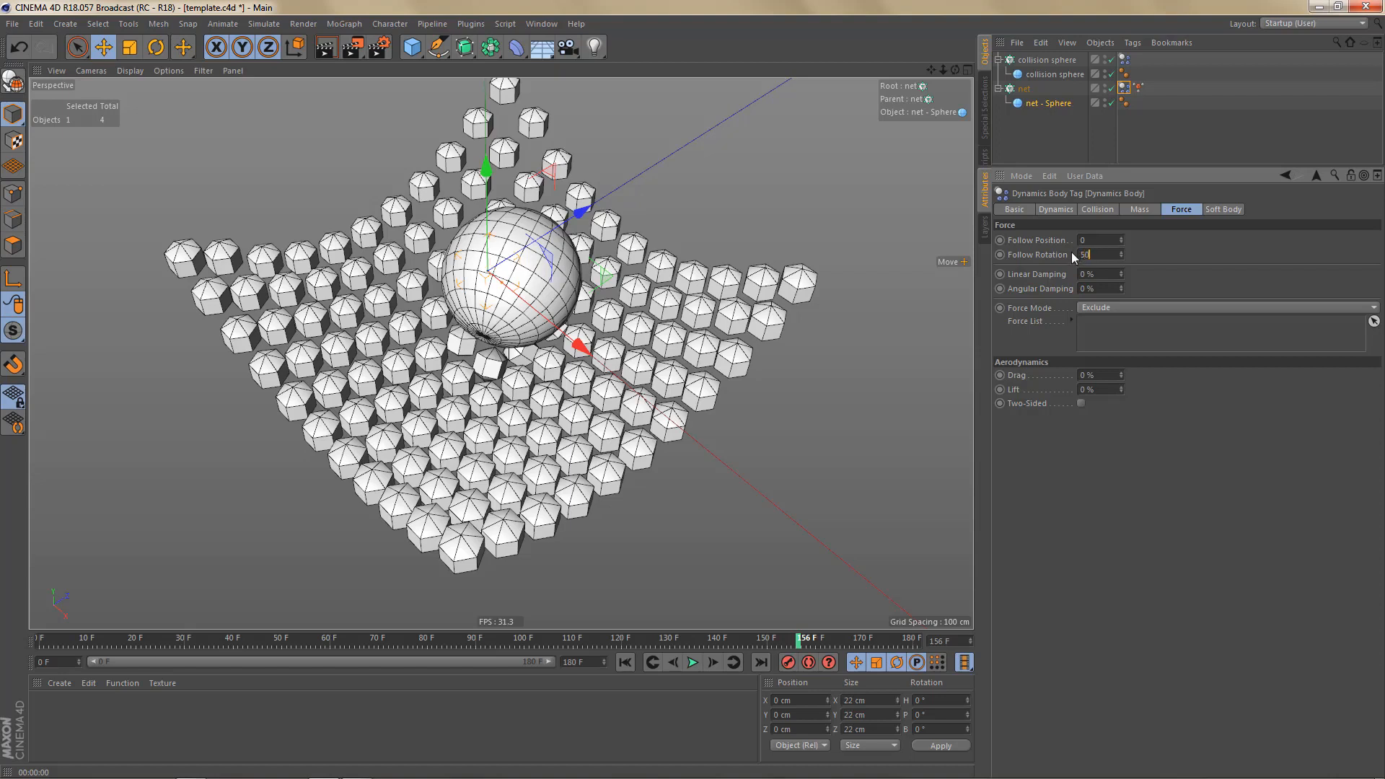
# - Set the net's Follow Rotation to 50, replay the simulation from the first frame and stop it
pyautogui.click(625, 663)
pyautogui.click(693, 663)
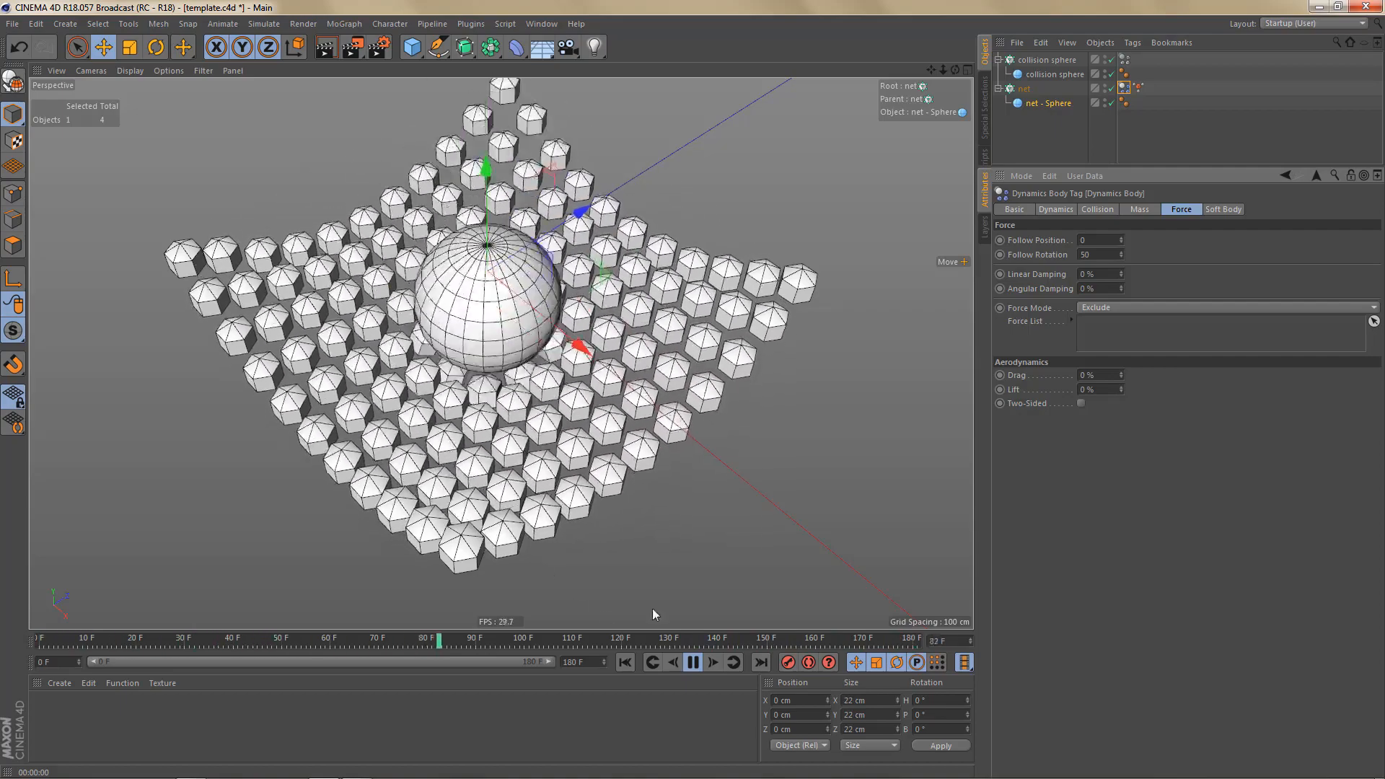
pyautogui.click(694, 669)
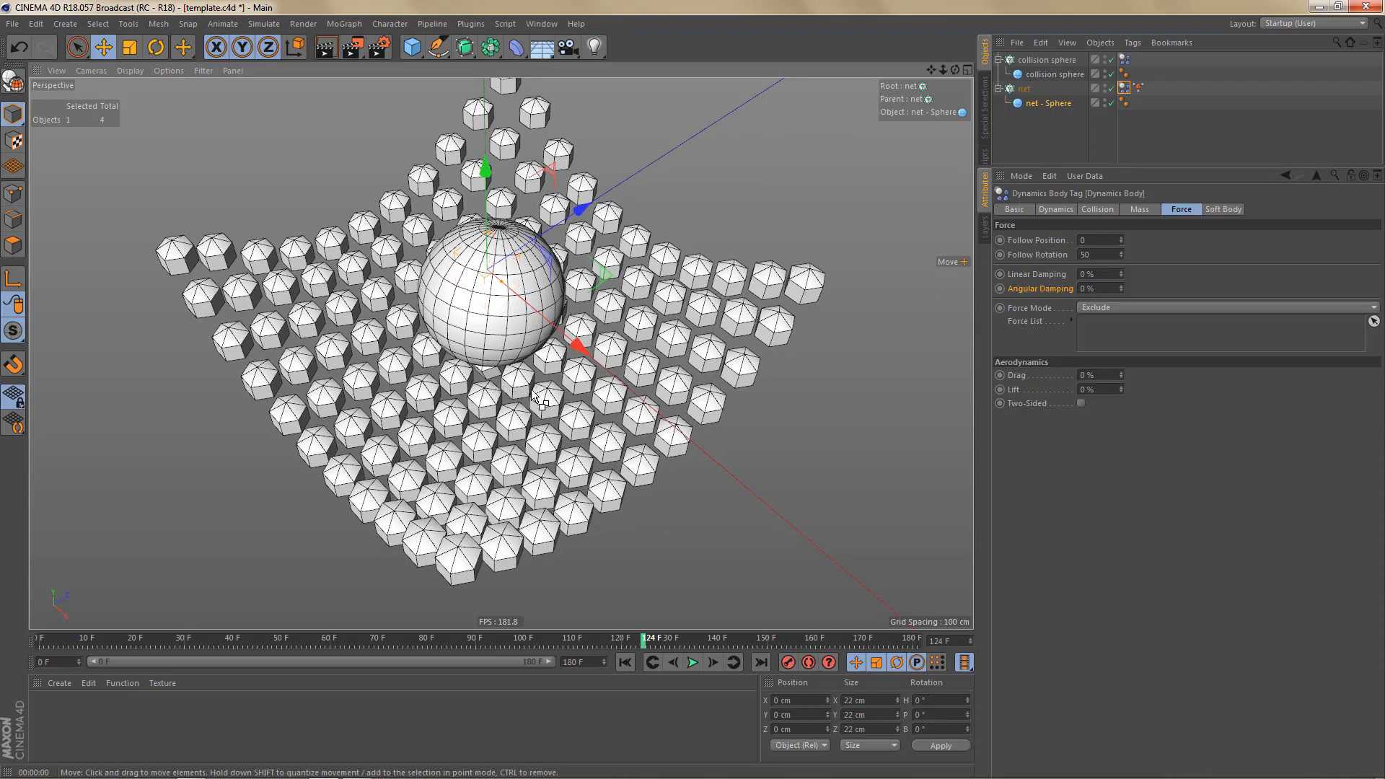
# - Set the project's expert dynamics to a Collision Margin of 0.1 cm and 10 Steps per Frame, and replay the simulation from the start
pyautogui.hotkey('ctrl', 'd')
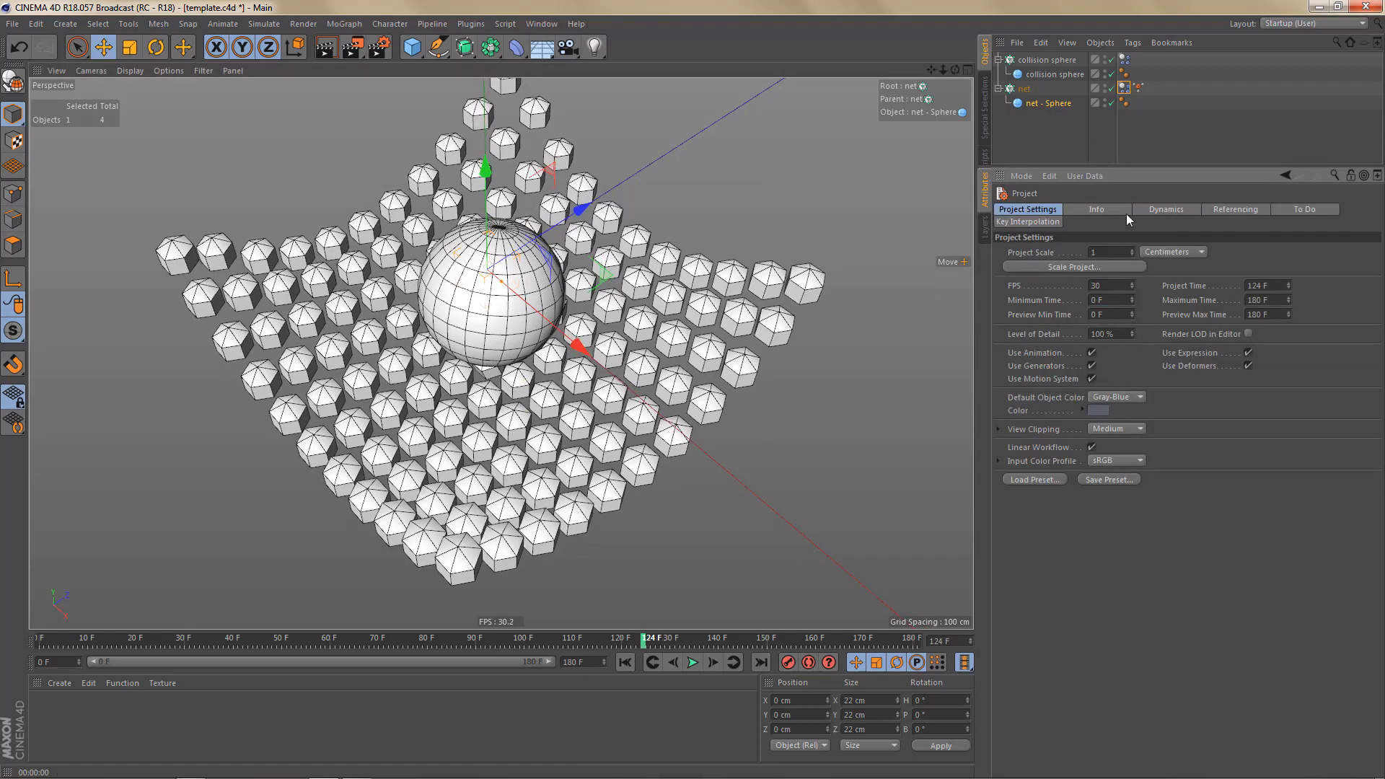
pyautogui.click(1167, 209)
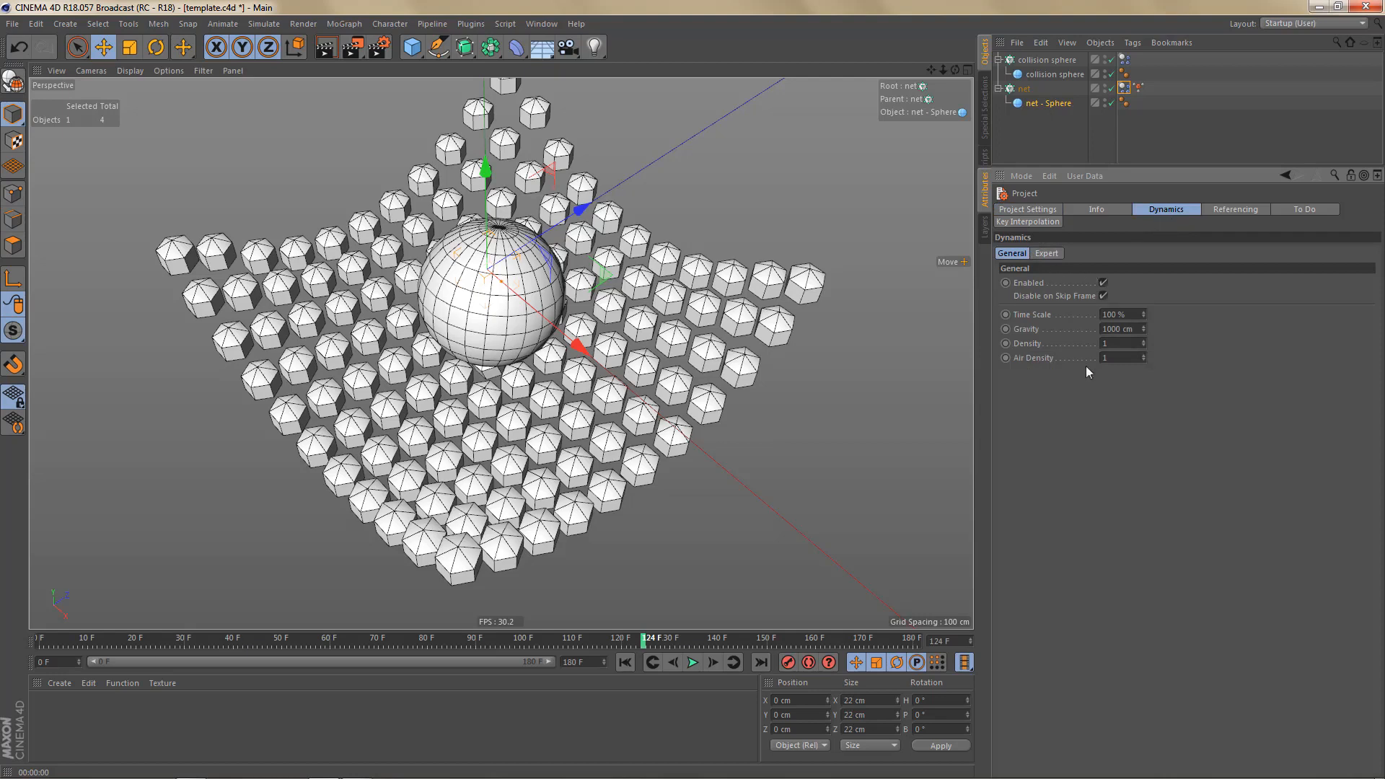
pyautogui.click(1048, 254)
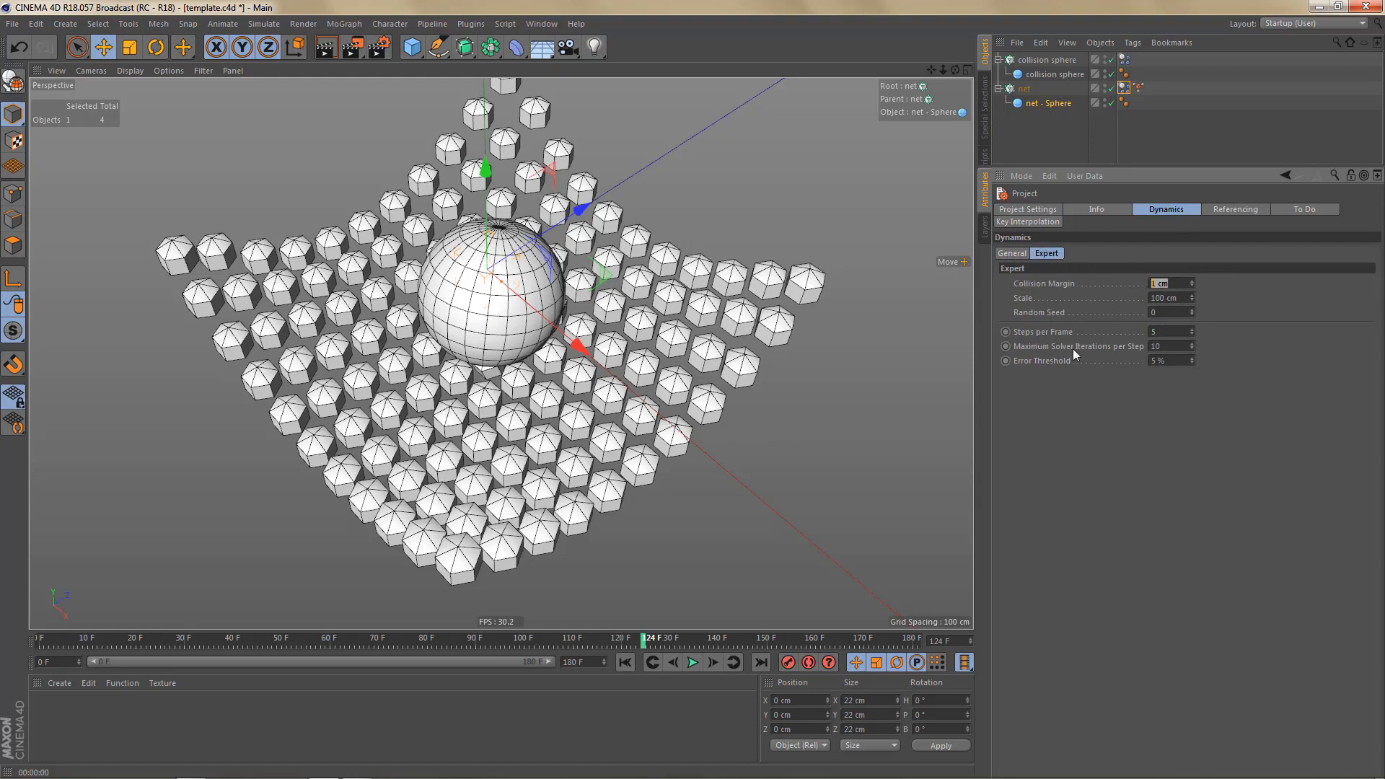
pyautogui.write('0.1')
pyautogui.press('Return')
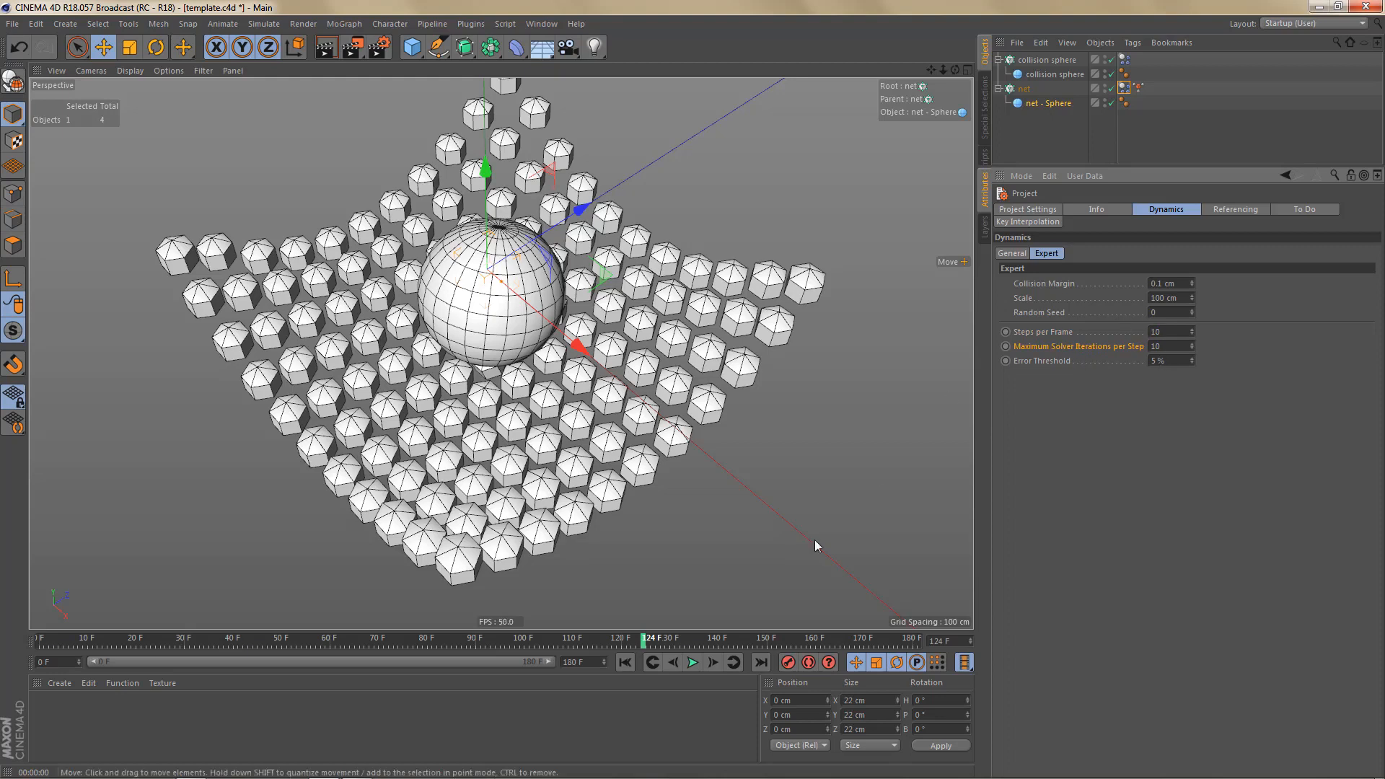
pyautogui.click(625, 662)
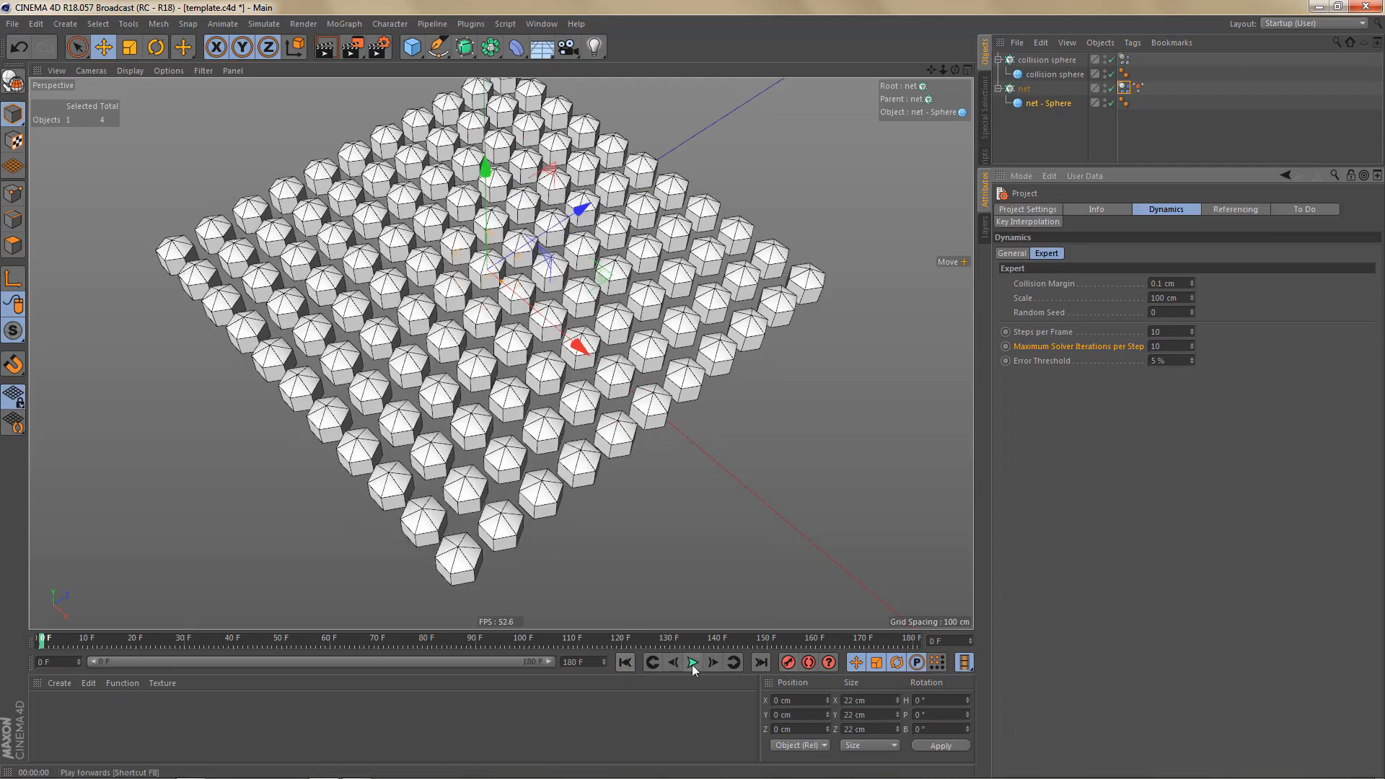
pyautogui.click(693, 662)
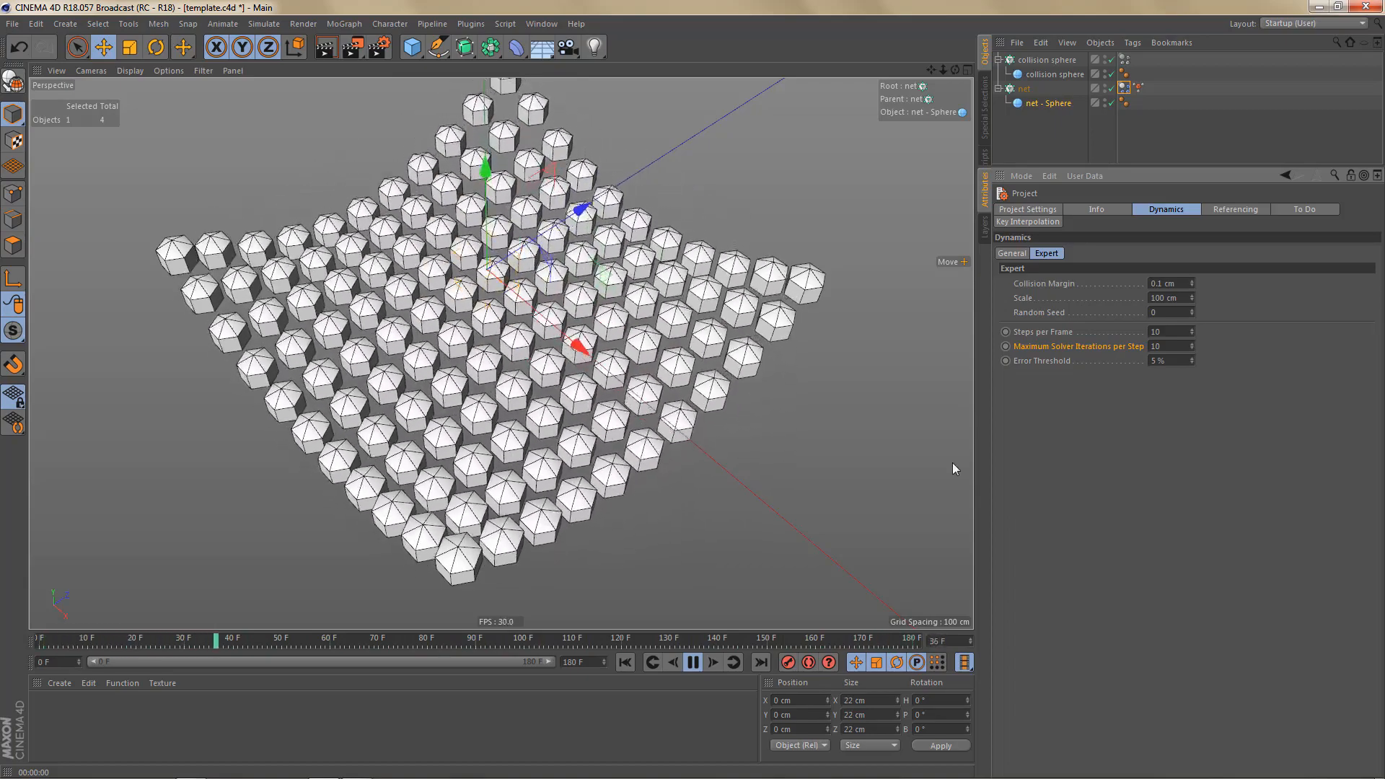
# - Try 20 Maximum Solver Iterations per Step during playback, and set the value back to 10
pyautogui.doubleClick(1157, 346)
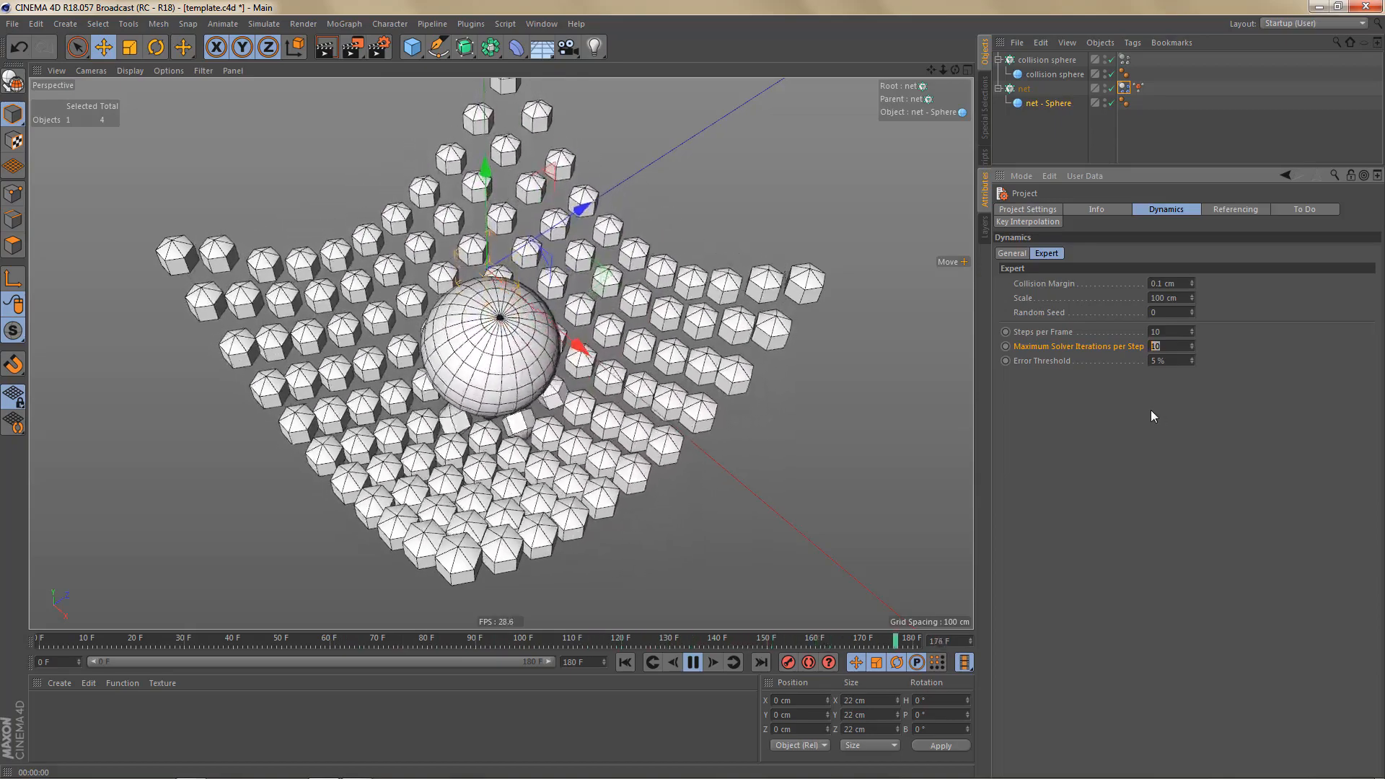
pyautogui.write('20')
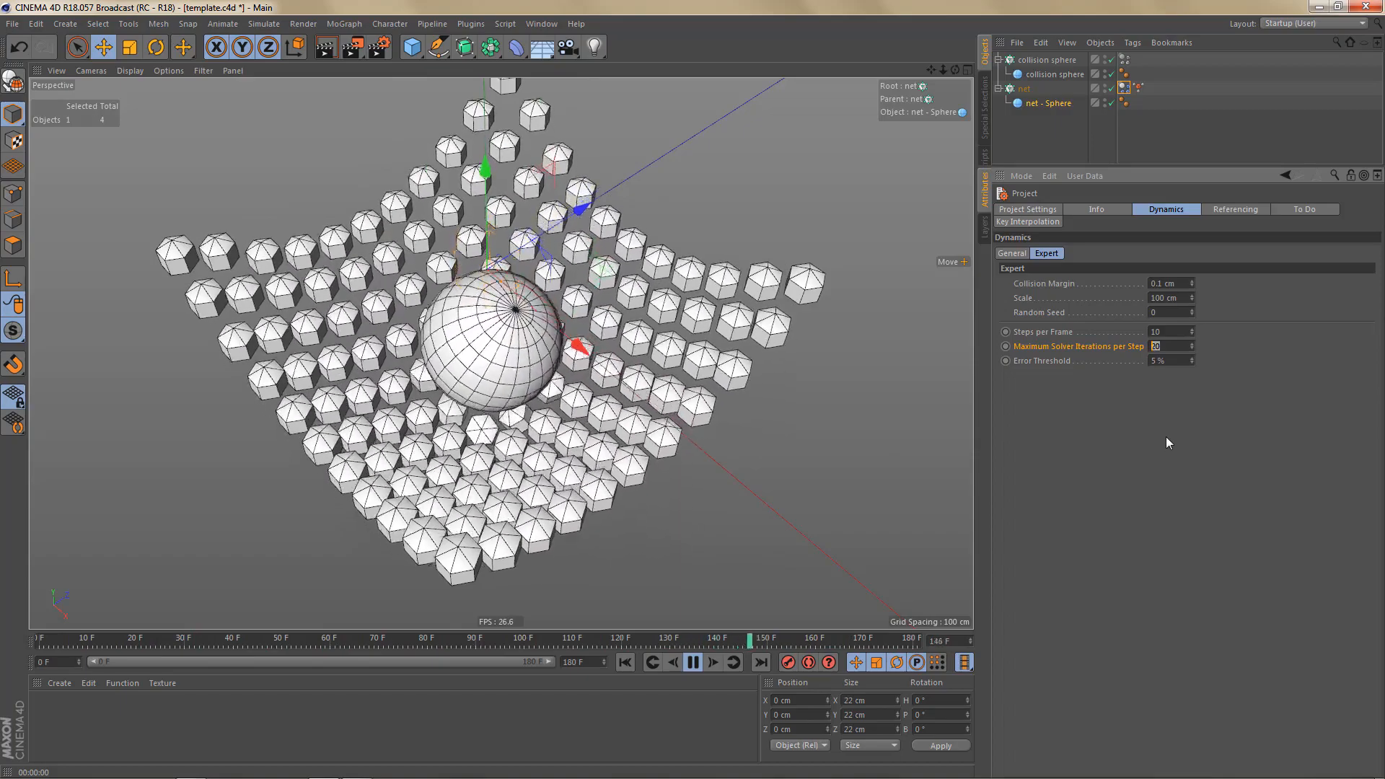
pyautogui.write('10')
pyautogui.press('Return')
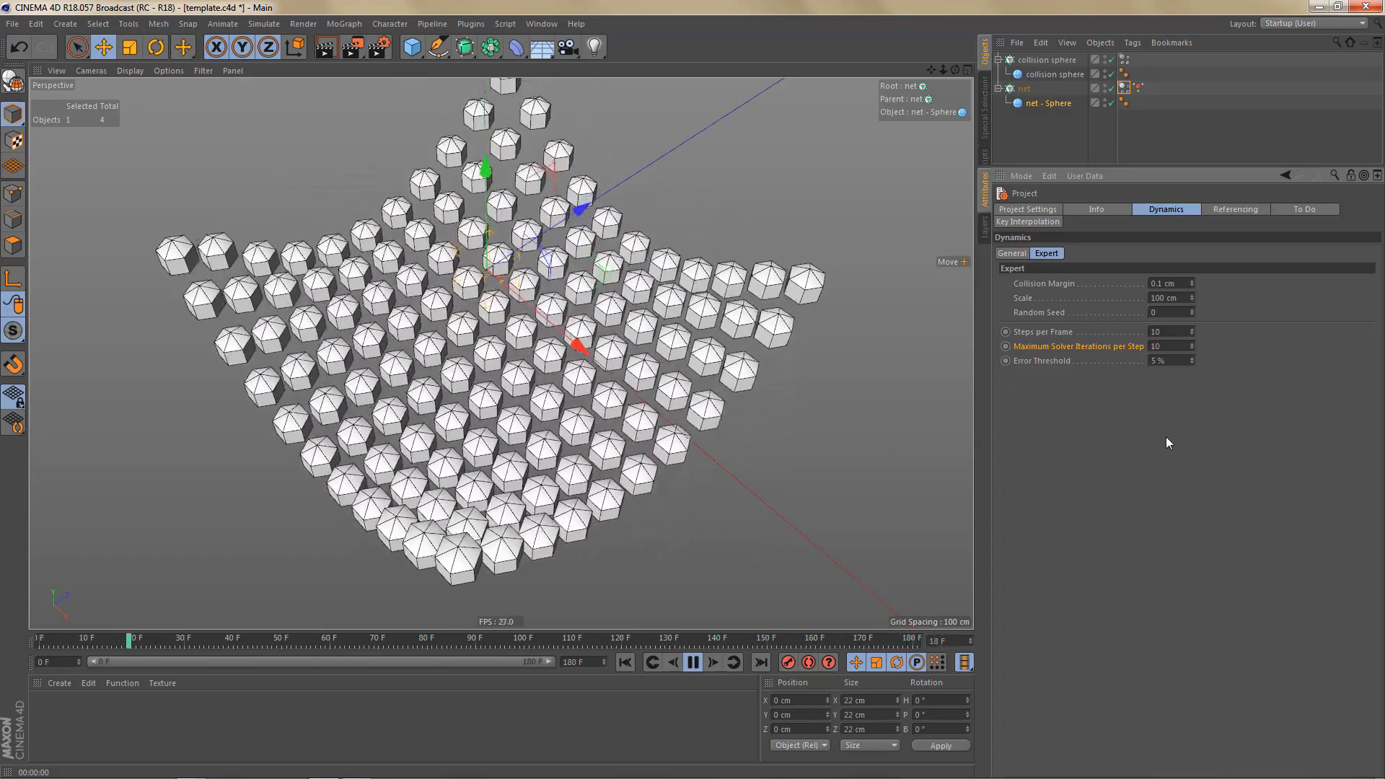
# - Set Steps per Frame to 20 in the project's expert dynamics settings while the simulation plays
pyautogui.moveTo(1164, 332); pyautogui.dragTo(1120, 330)
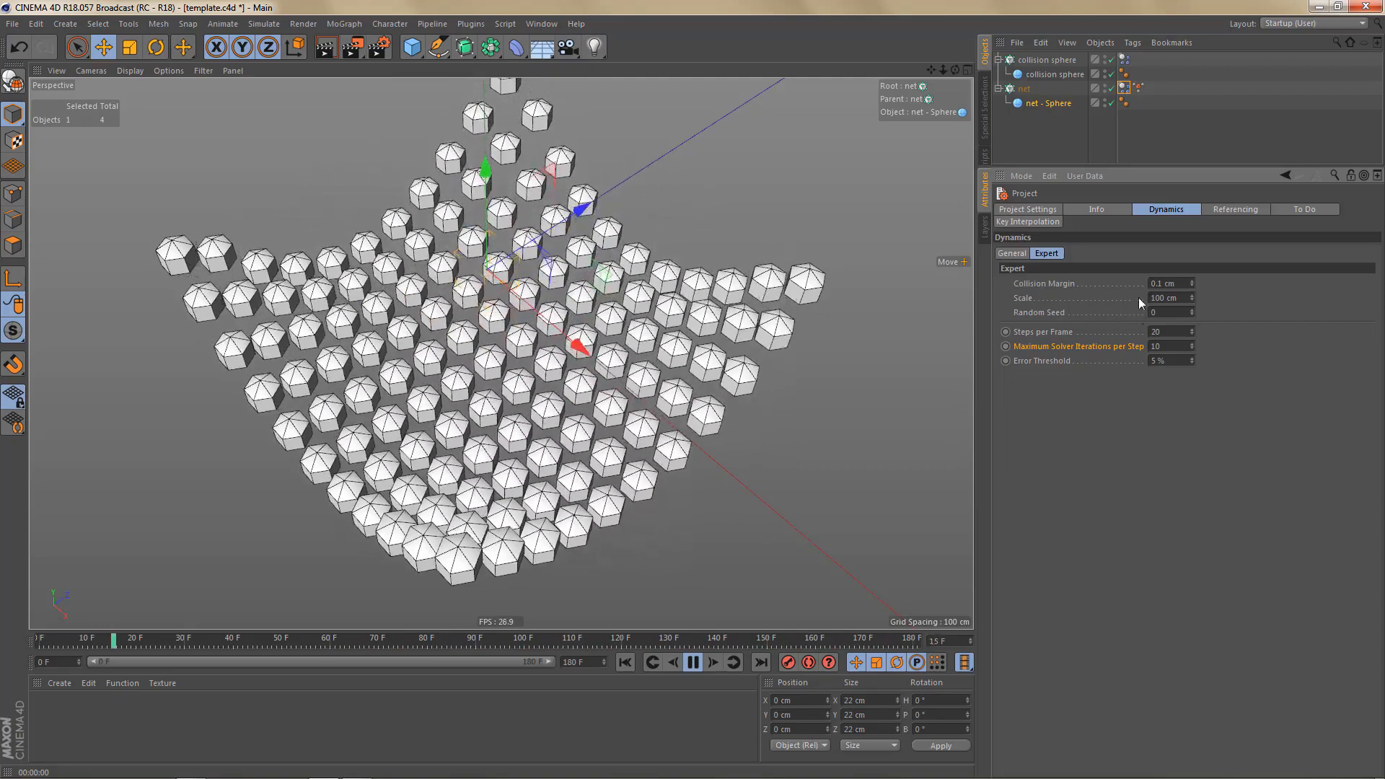
# - Set Steps per Frame to 10 in the project's expert dynamics settings and stop the playback
pyautogui.click(1162, 331)
pyautogui.write('10')
pyautogui.press('Return')
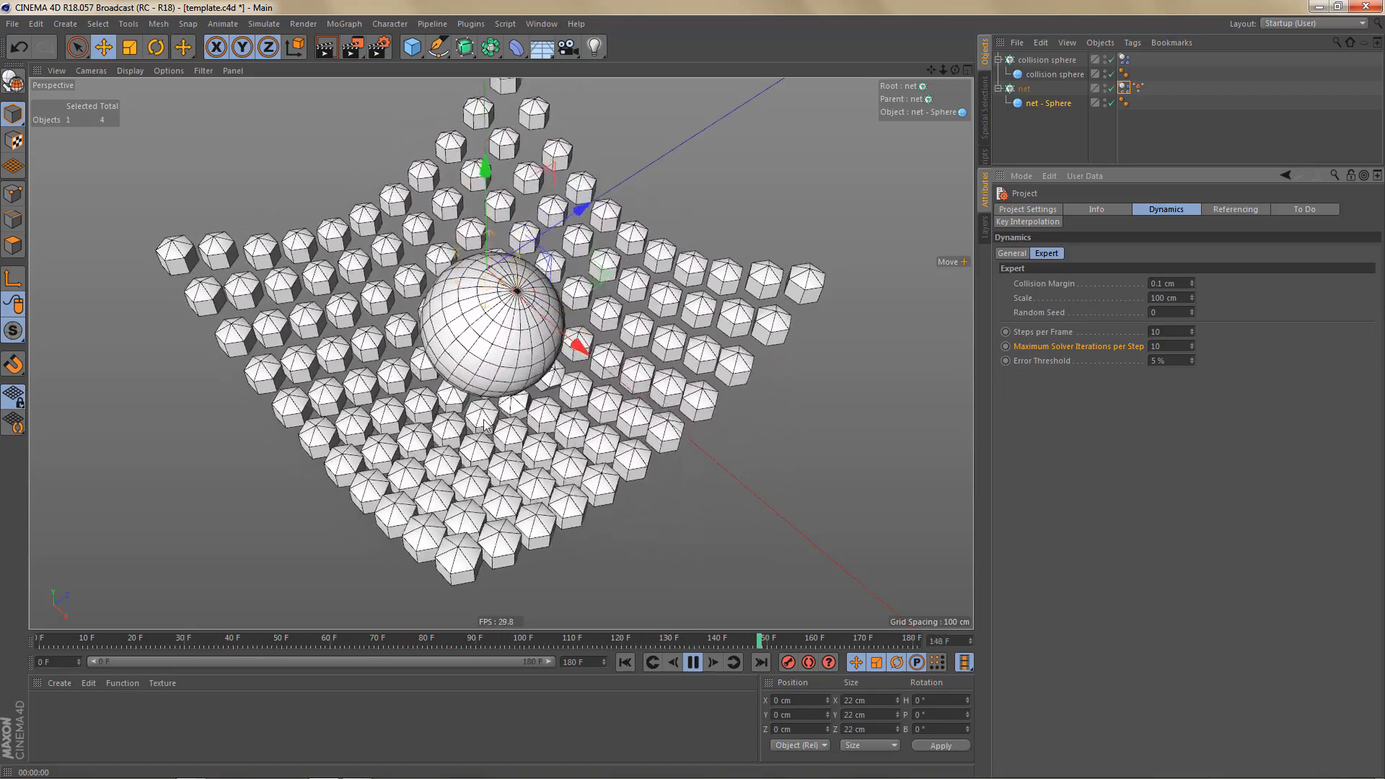
pyautogui.click(693, 663)
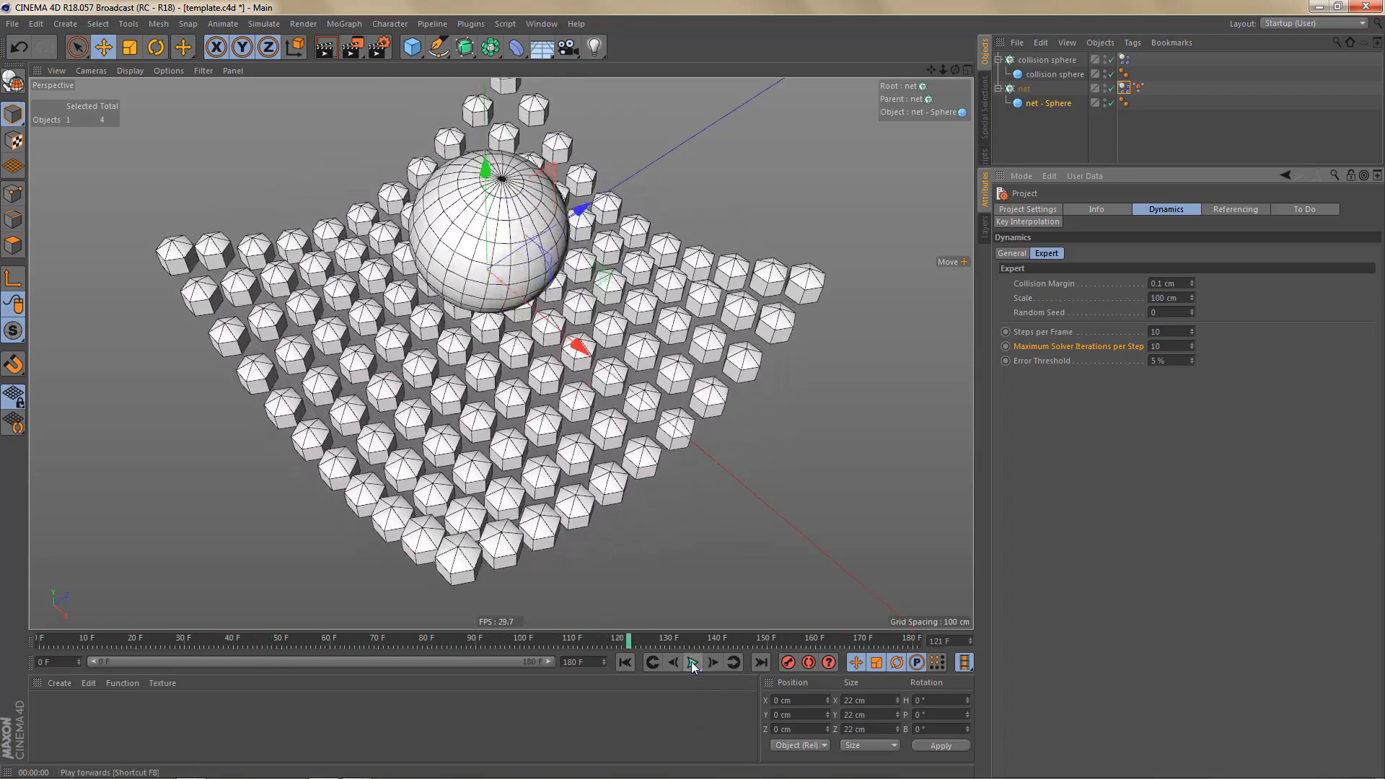
# - Give the collision sphere's dynamics body a custom density of 3 and replay the simulation from the first frame
pyautogui.click(1126, 59)
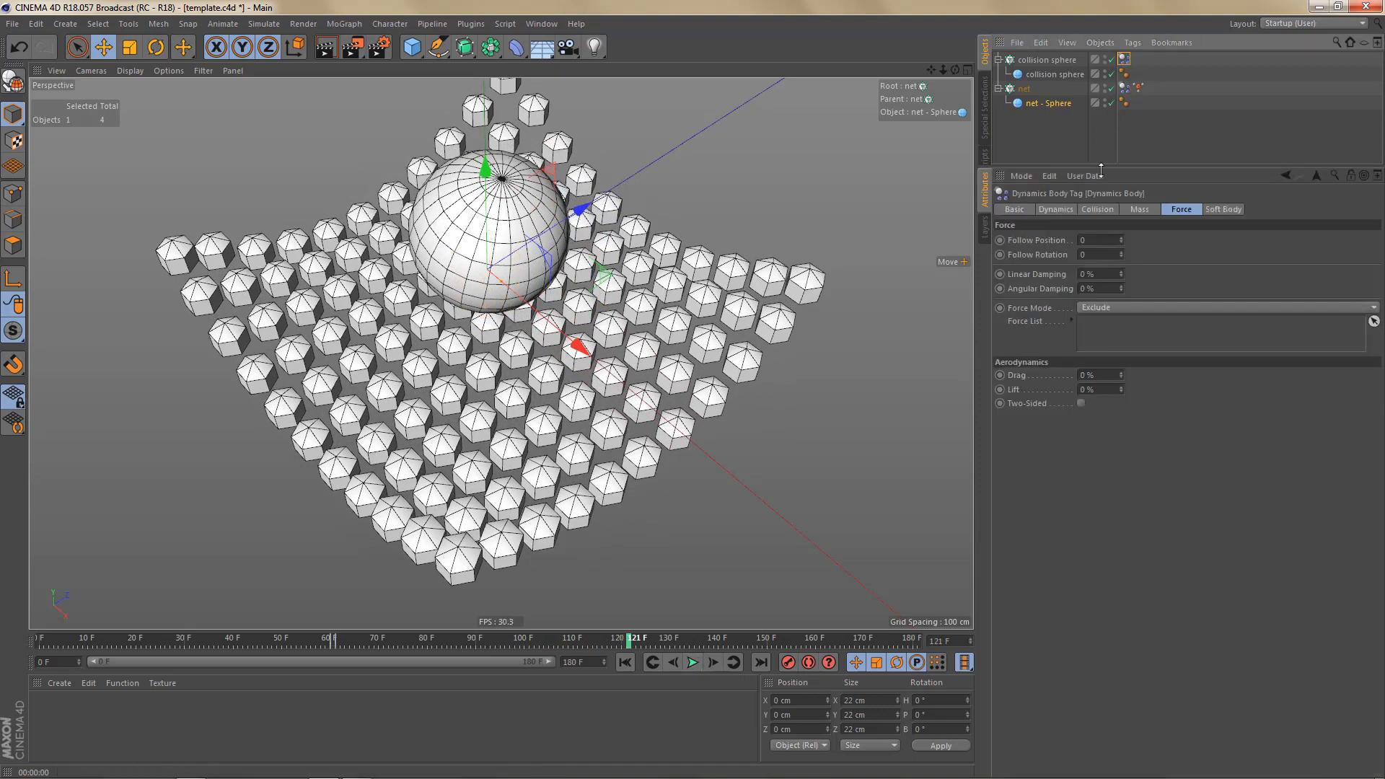
pyautogui.click(1139, 210)
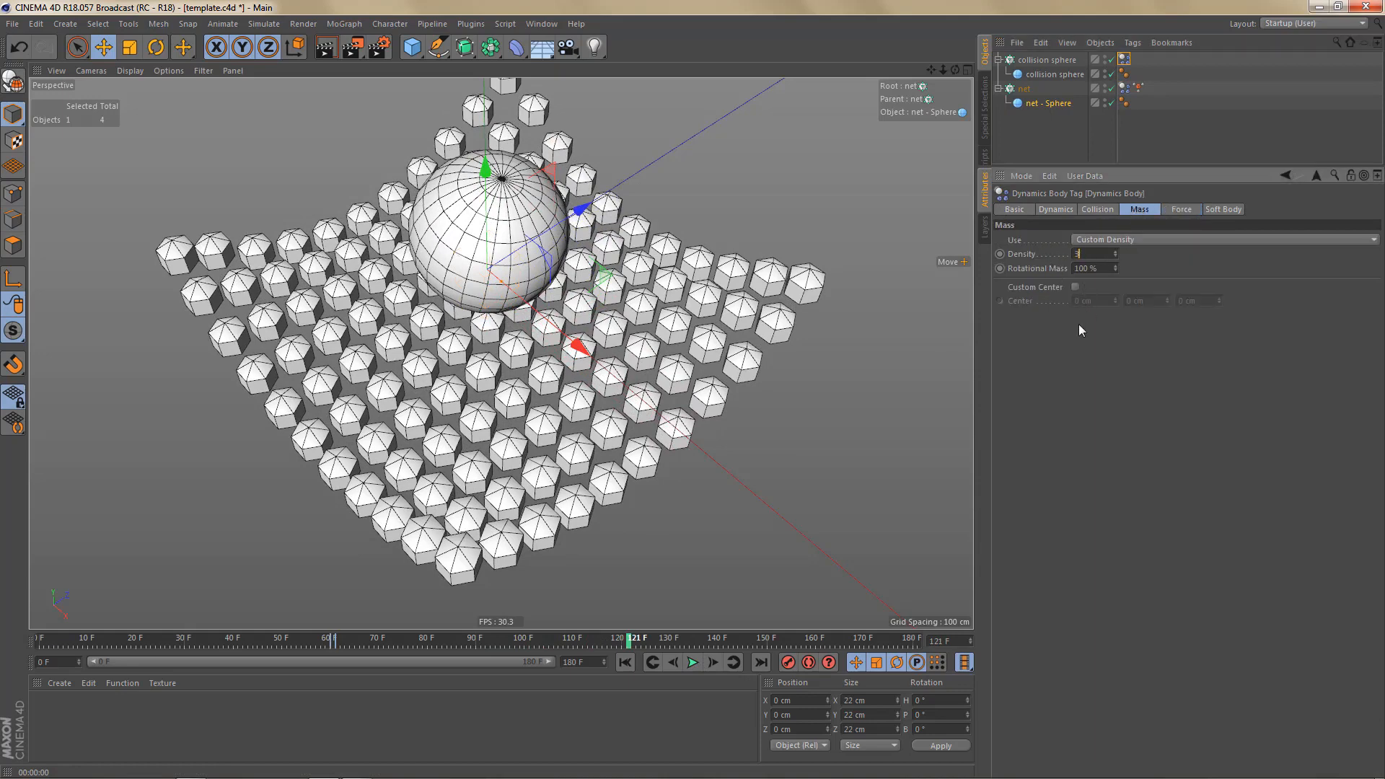
pyautogui.click(625, 662)
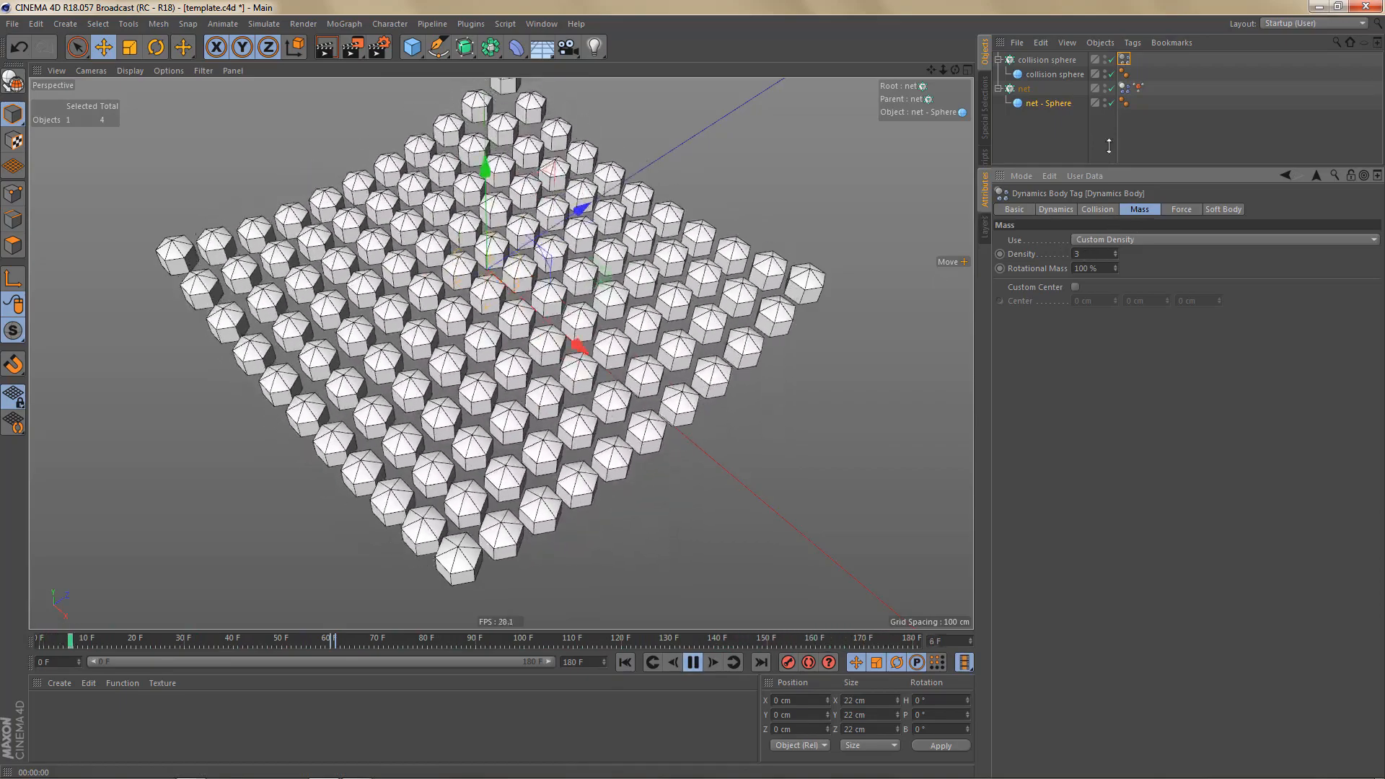
# - Raise the Structural spring value of the net's soft body to 60 in stages while the simulation plays
pyautogui.click(1124, 88)
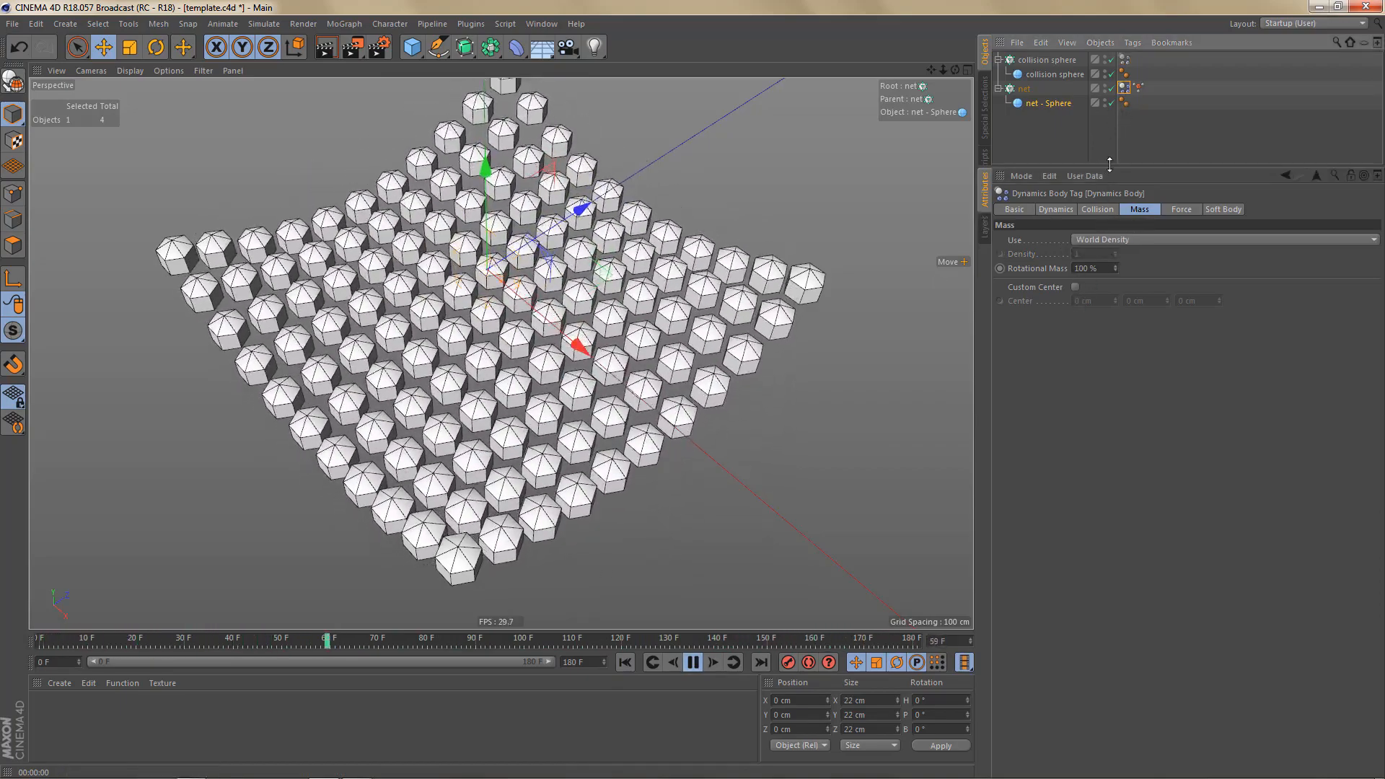
pyautogui.click(1223, 208)
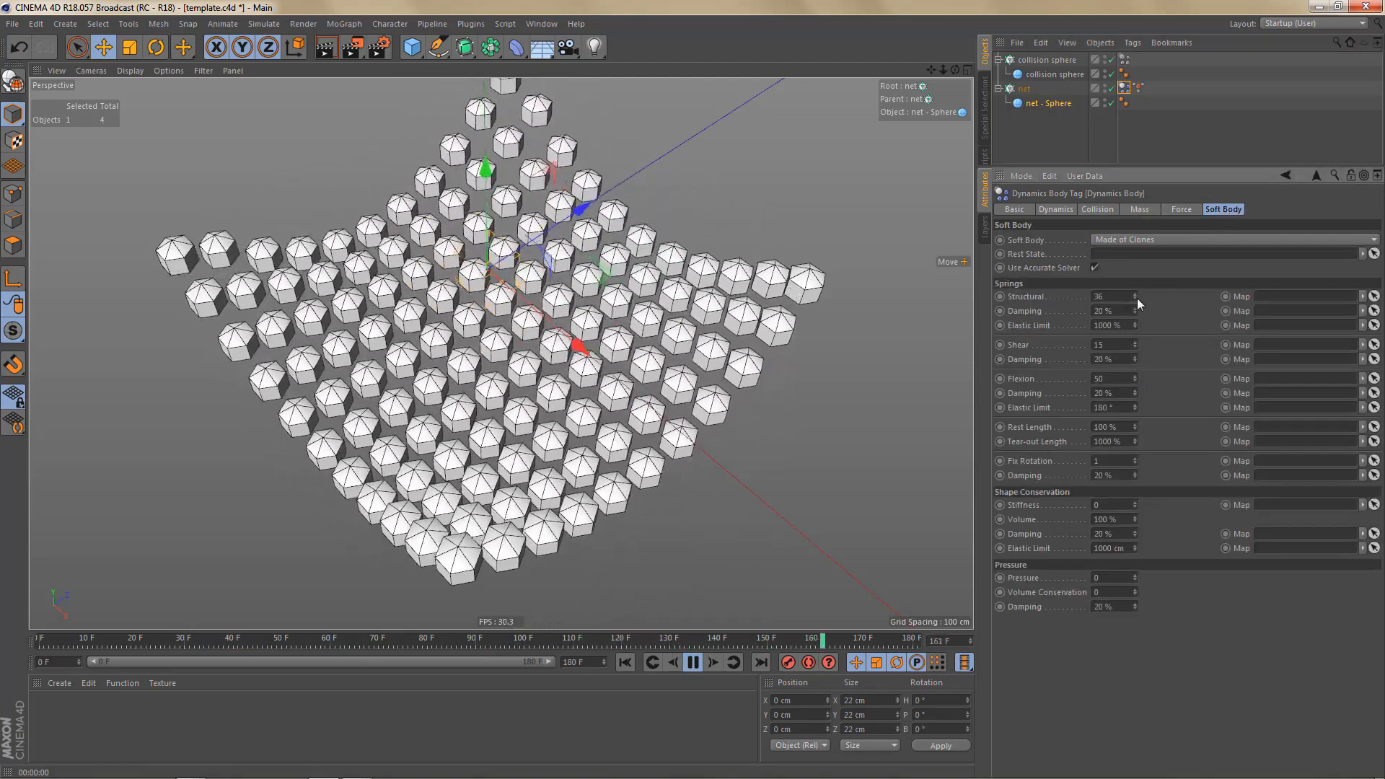
pyautogui.moveTo(1135, 297); pyautogui.dragTo(1136, 294)
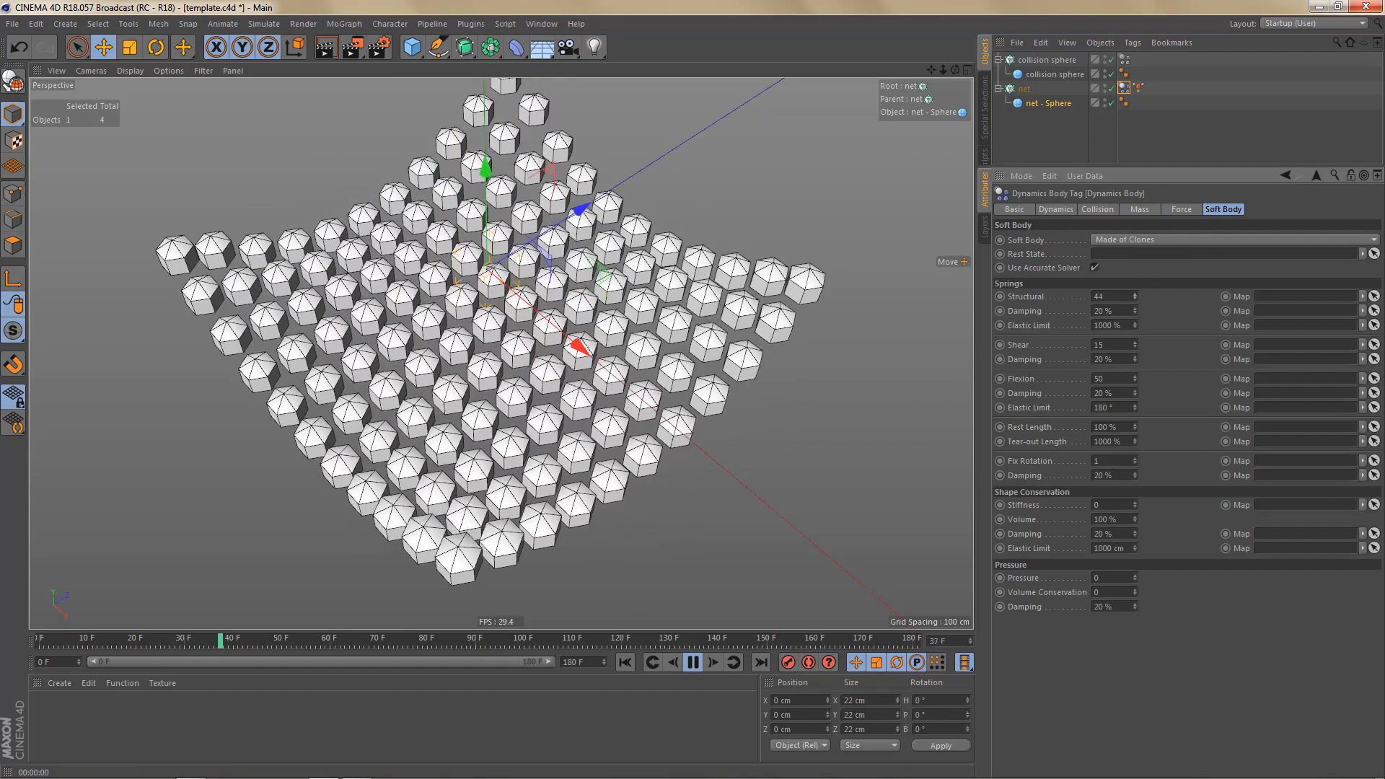
pyautogui.click(625, 662)
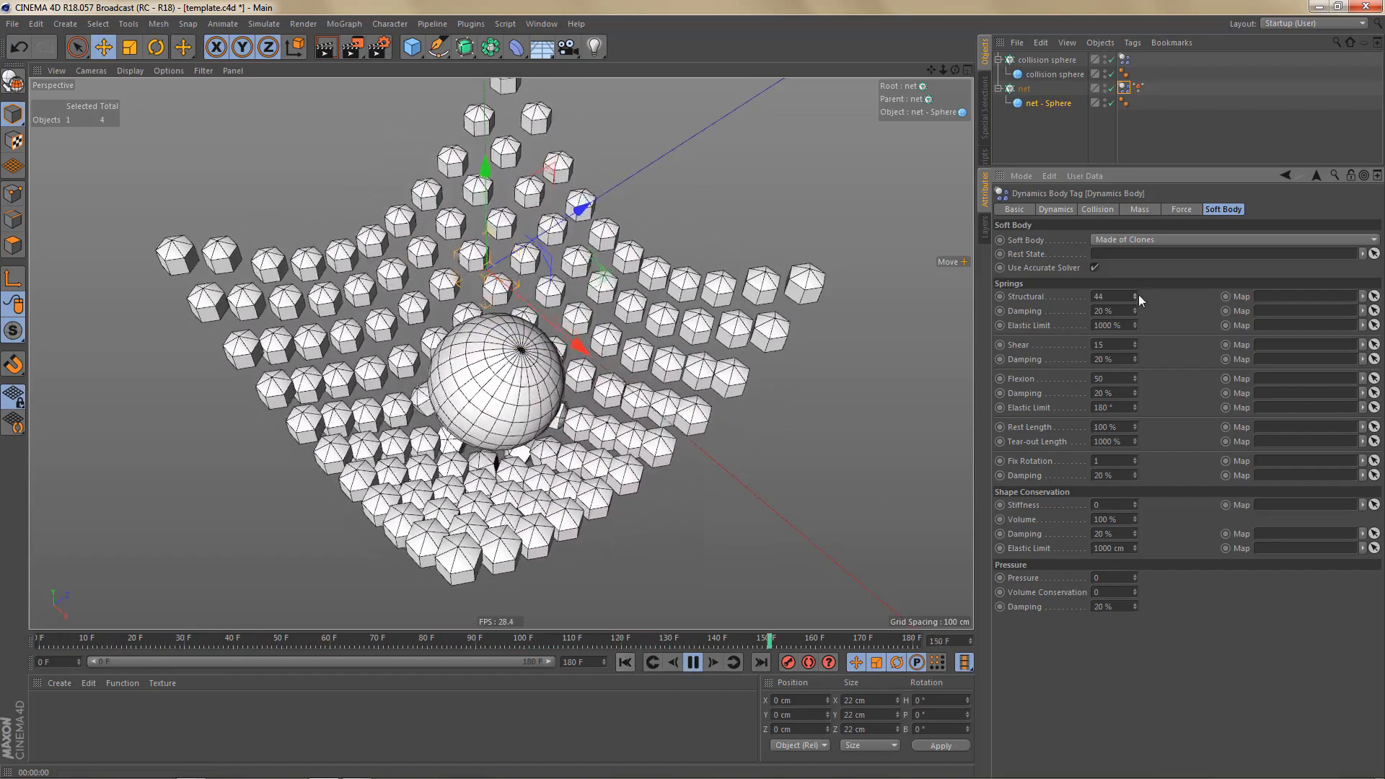
pyautogui.moveTo(1139, 295); pyautogui.dragTo(1138, 291)
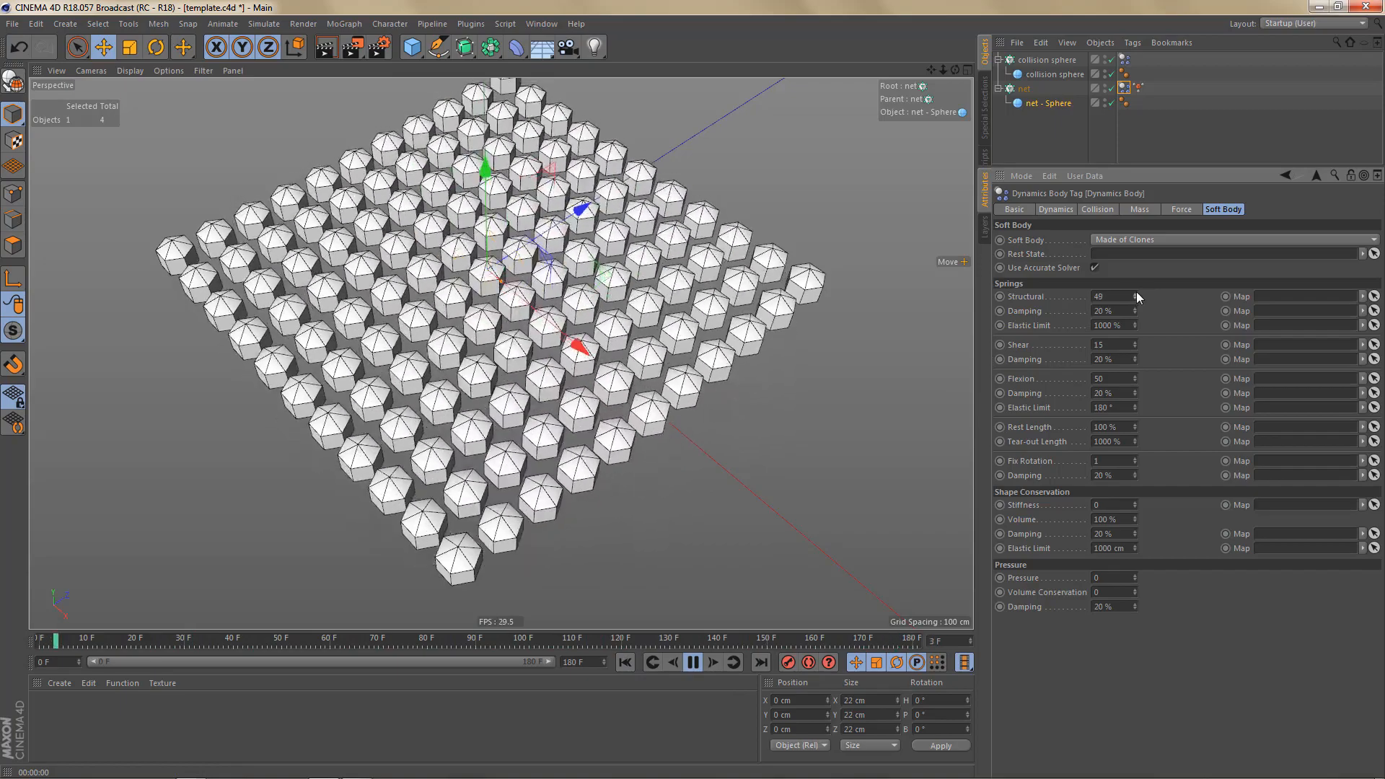
pyautogui.click(1136, 292)
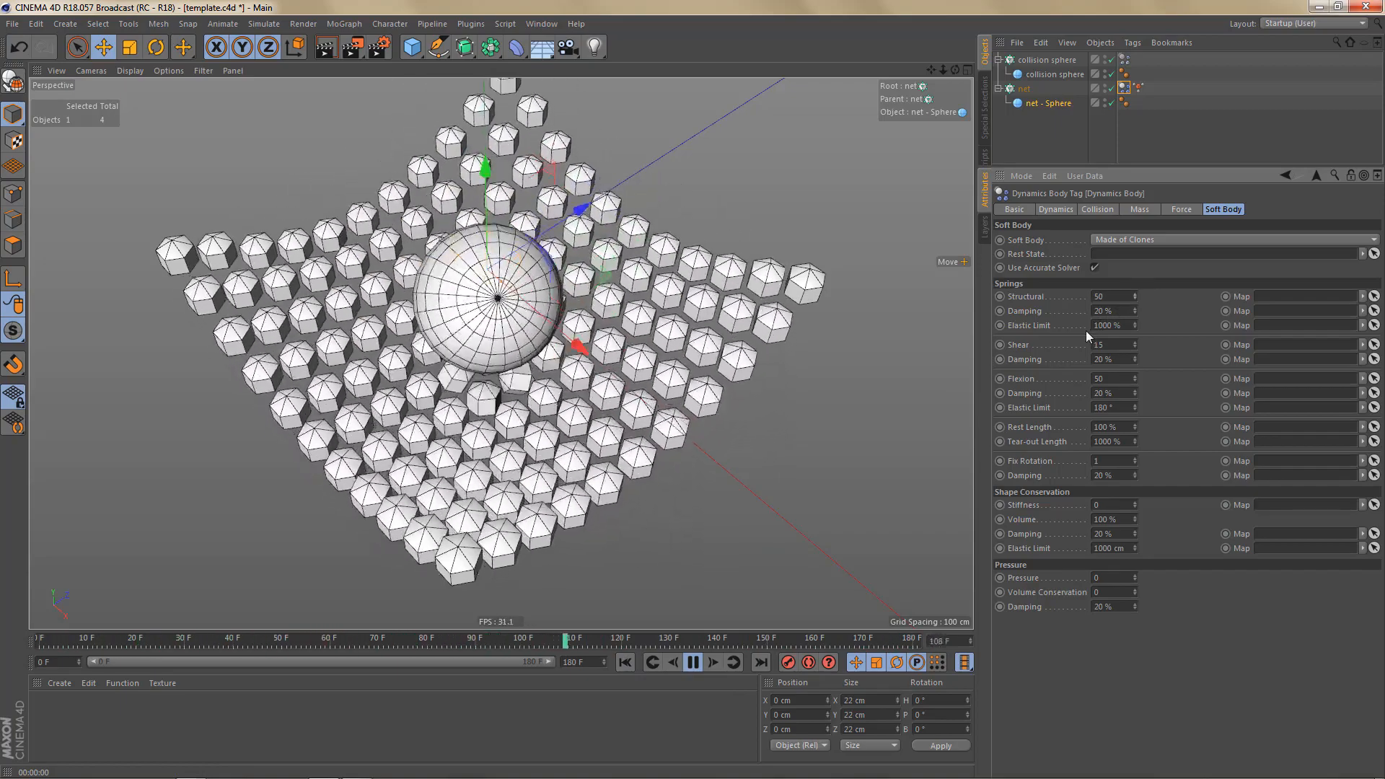
pyautogui.click(1136, 293)
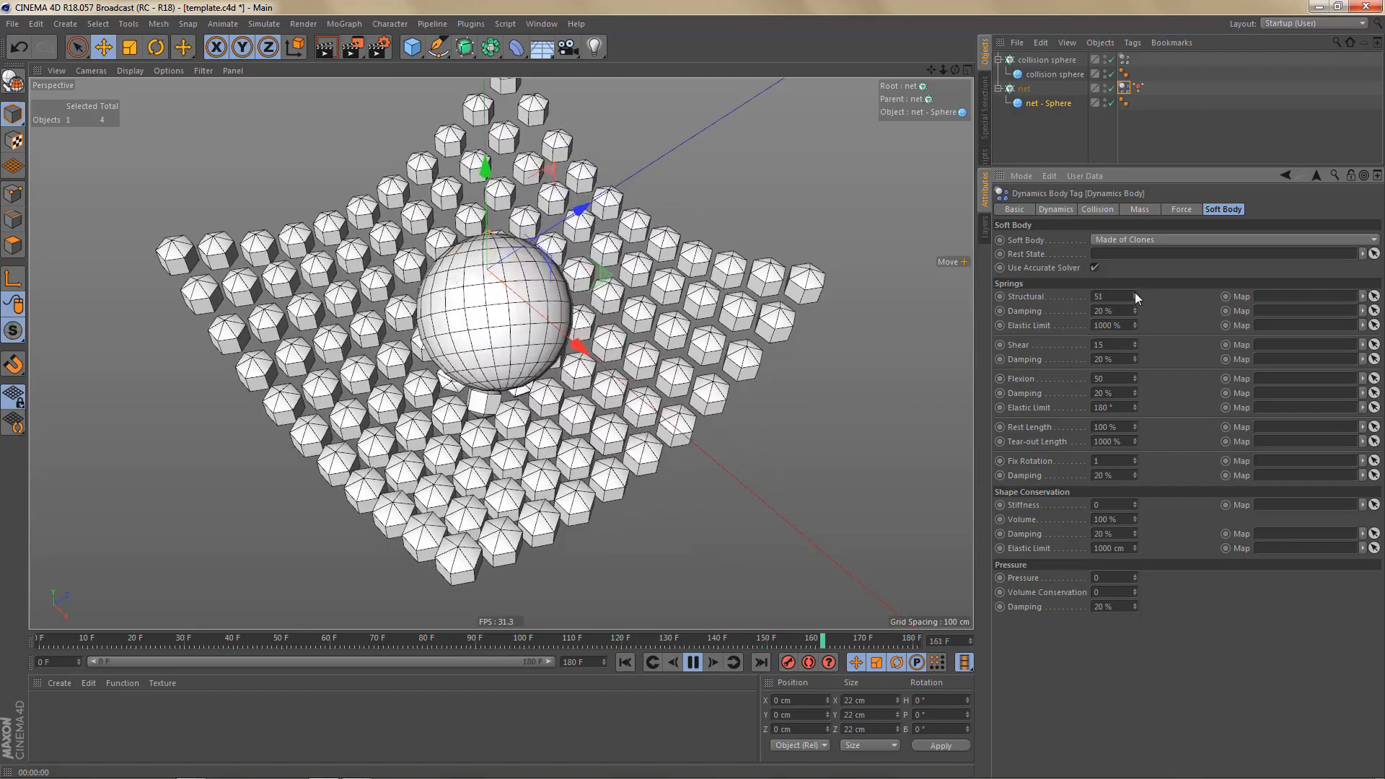
pyautogui.moveTo(1136, 292); pyautogui.dragTo(1136, 292)
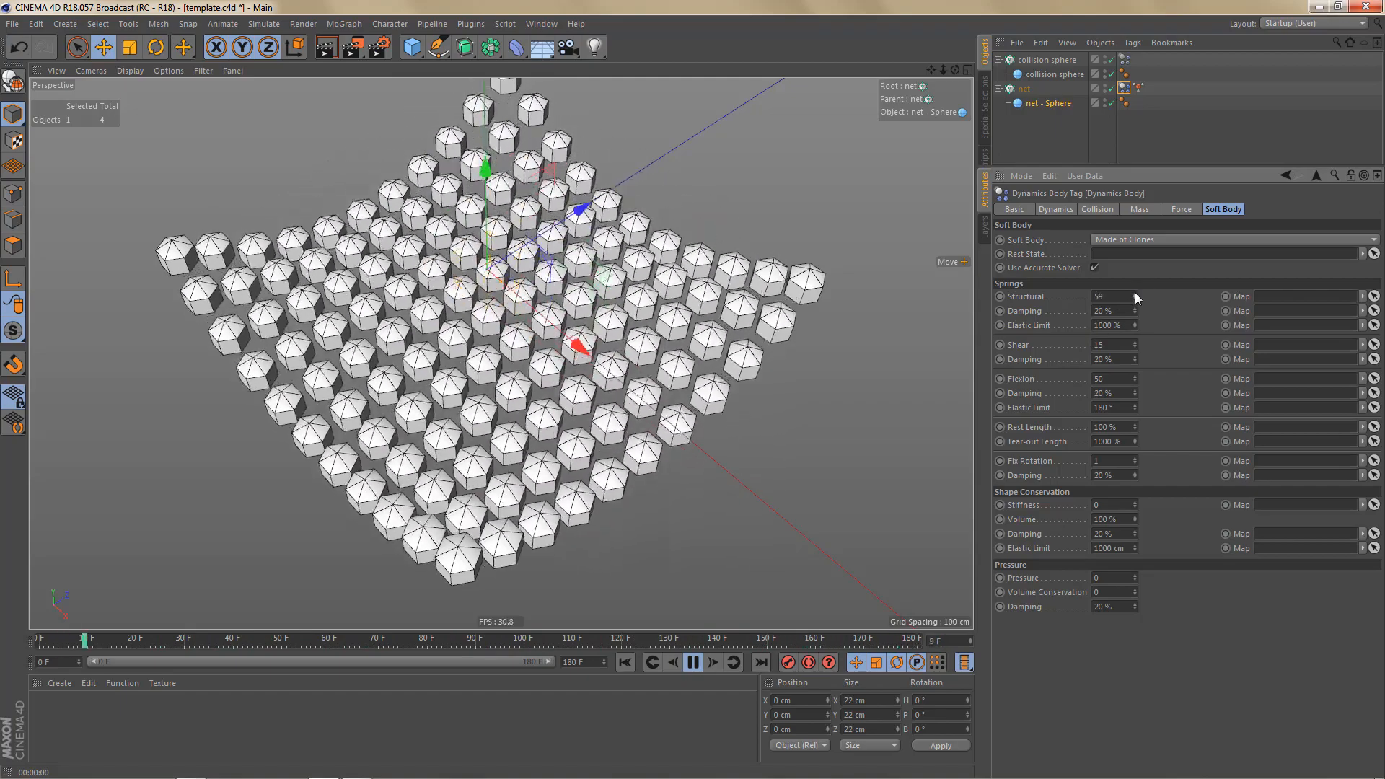
pyautogui.click(1136, 292)
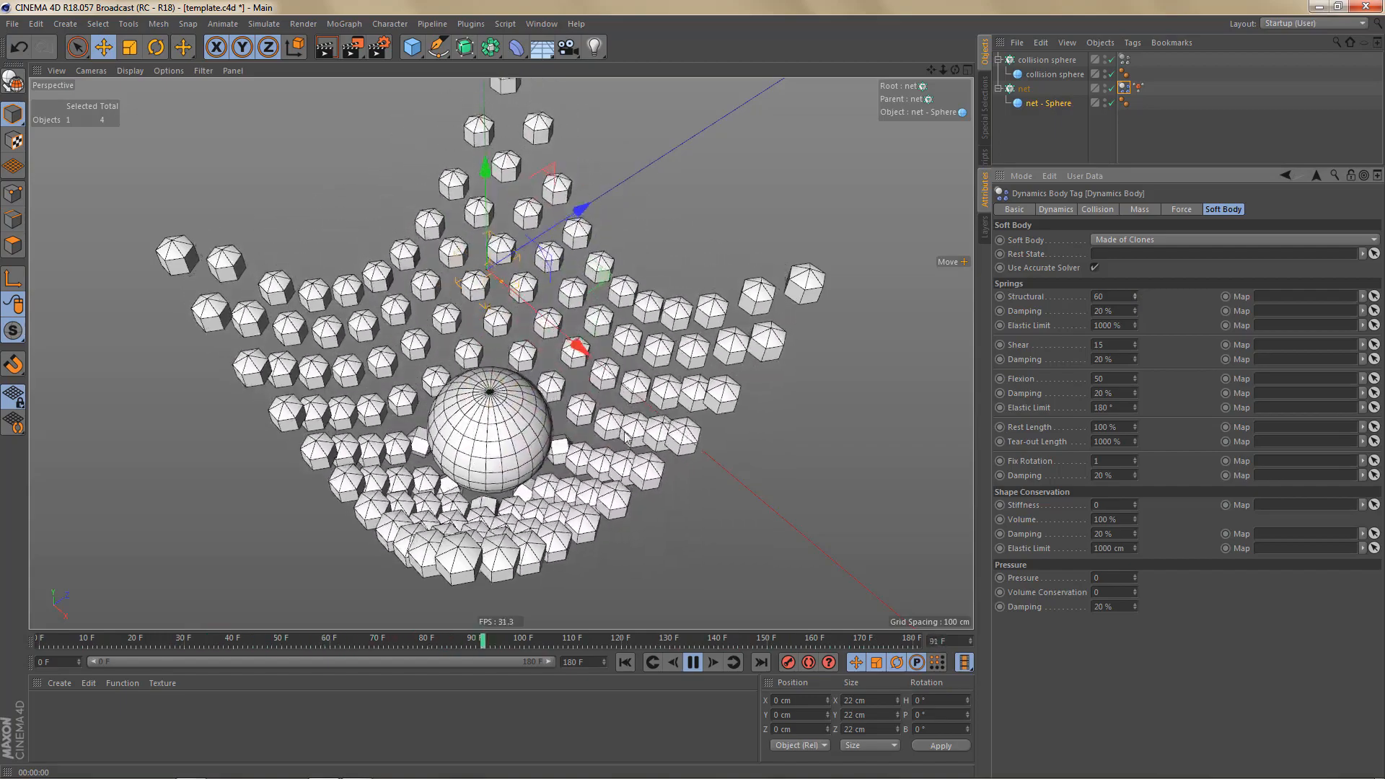
# - Try an Elastic Limit of 0 % on the net's structural springs, and reset it to its default
pyautogui.moveTo(1123, 326); pyautogui.dragTo(991, 356)
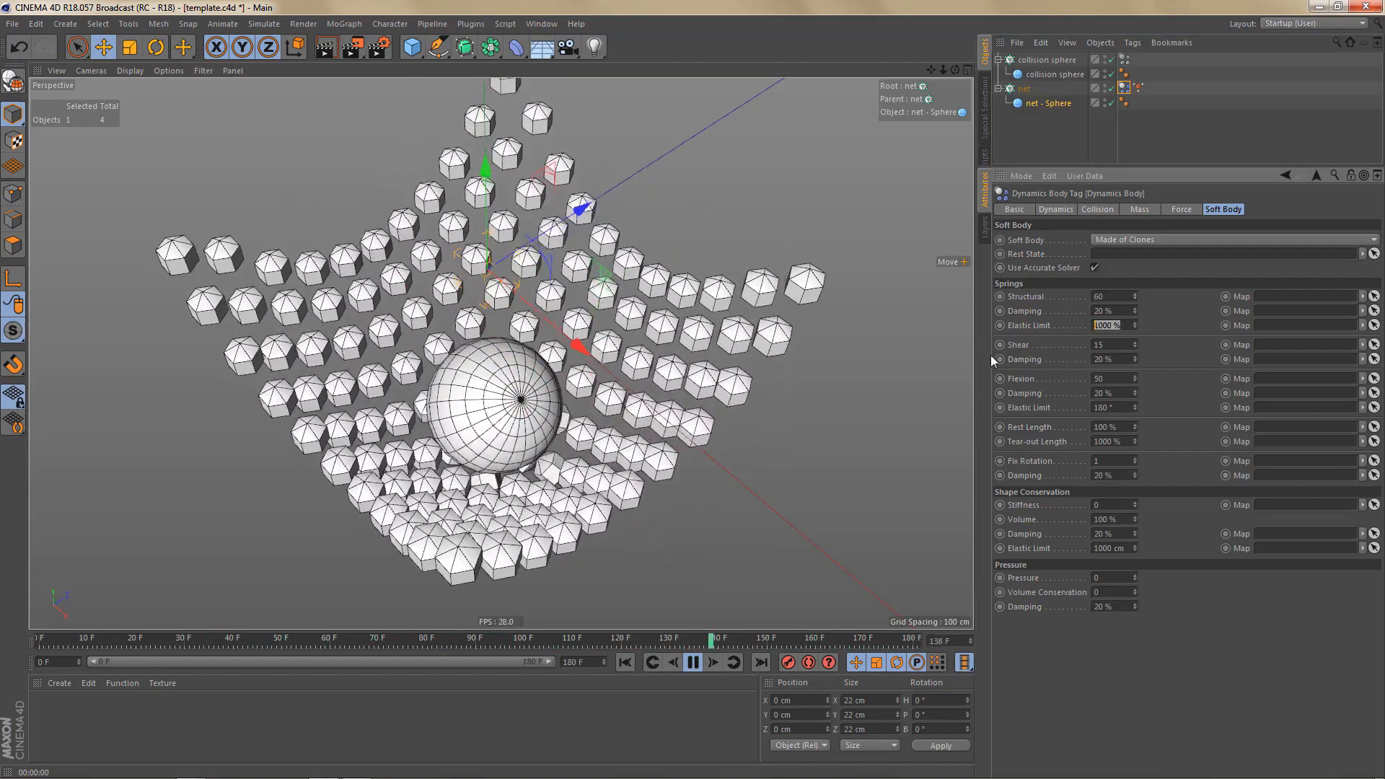
pyautogui.write('0')
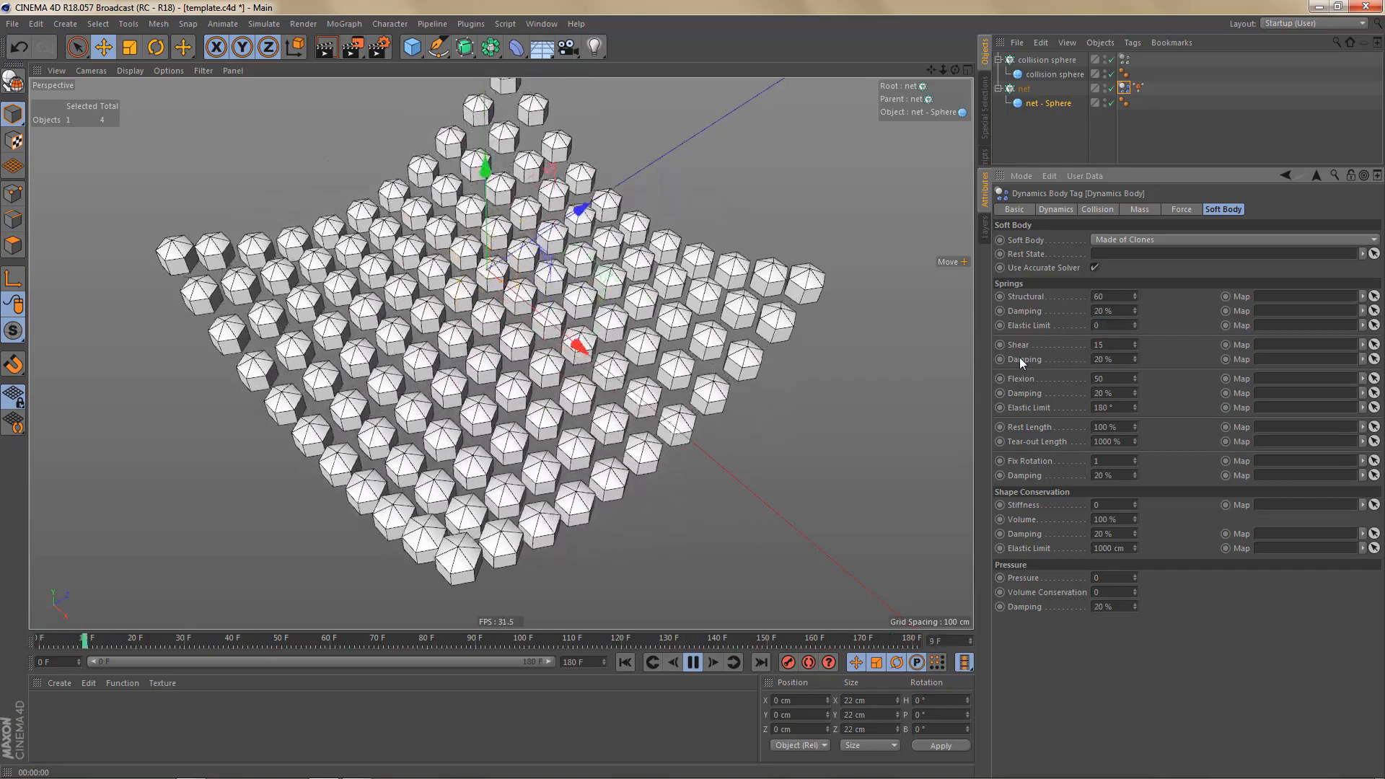
pyautogui.press('Return')
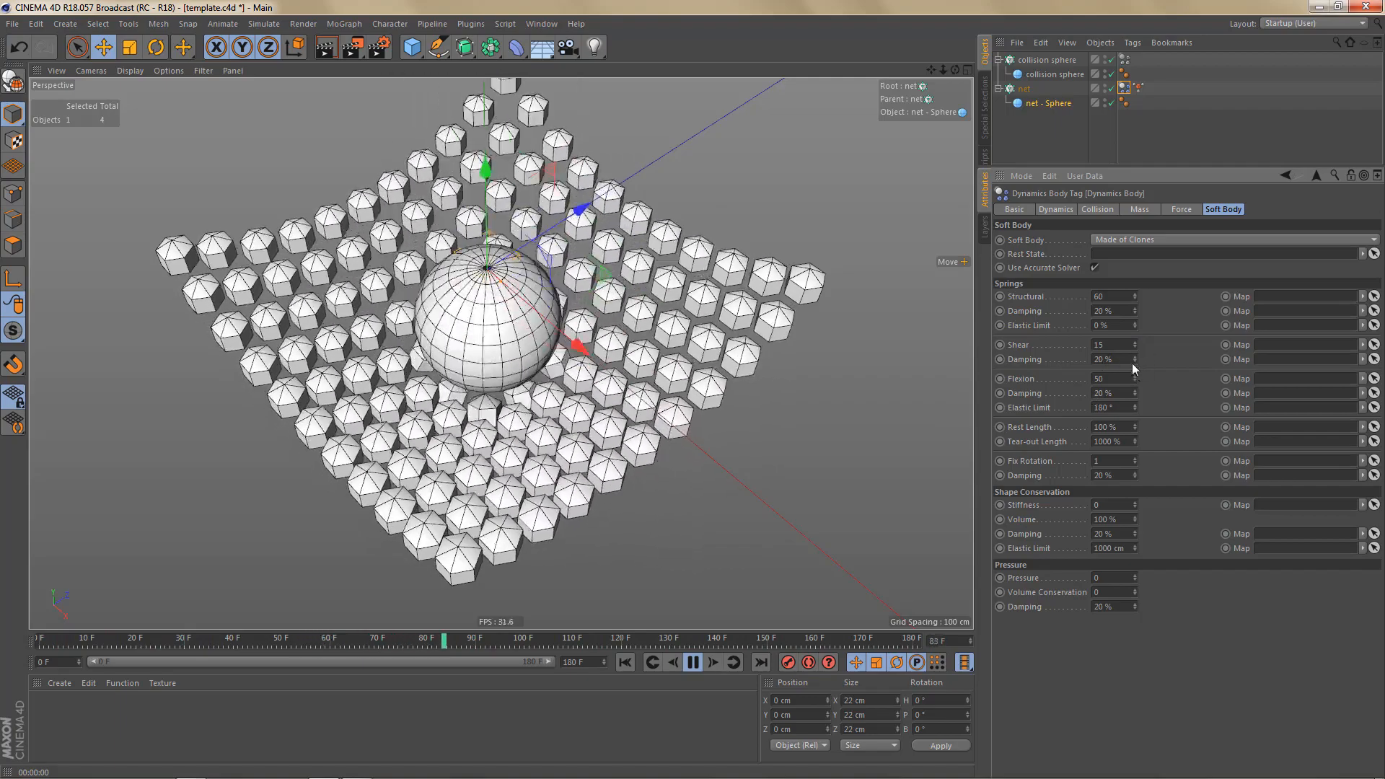
pyautogui.rightClick(1135, 327)
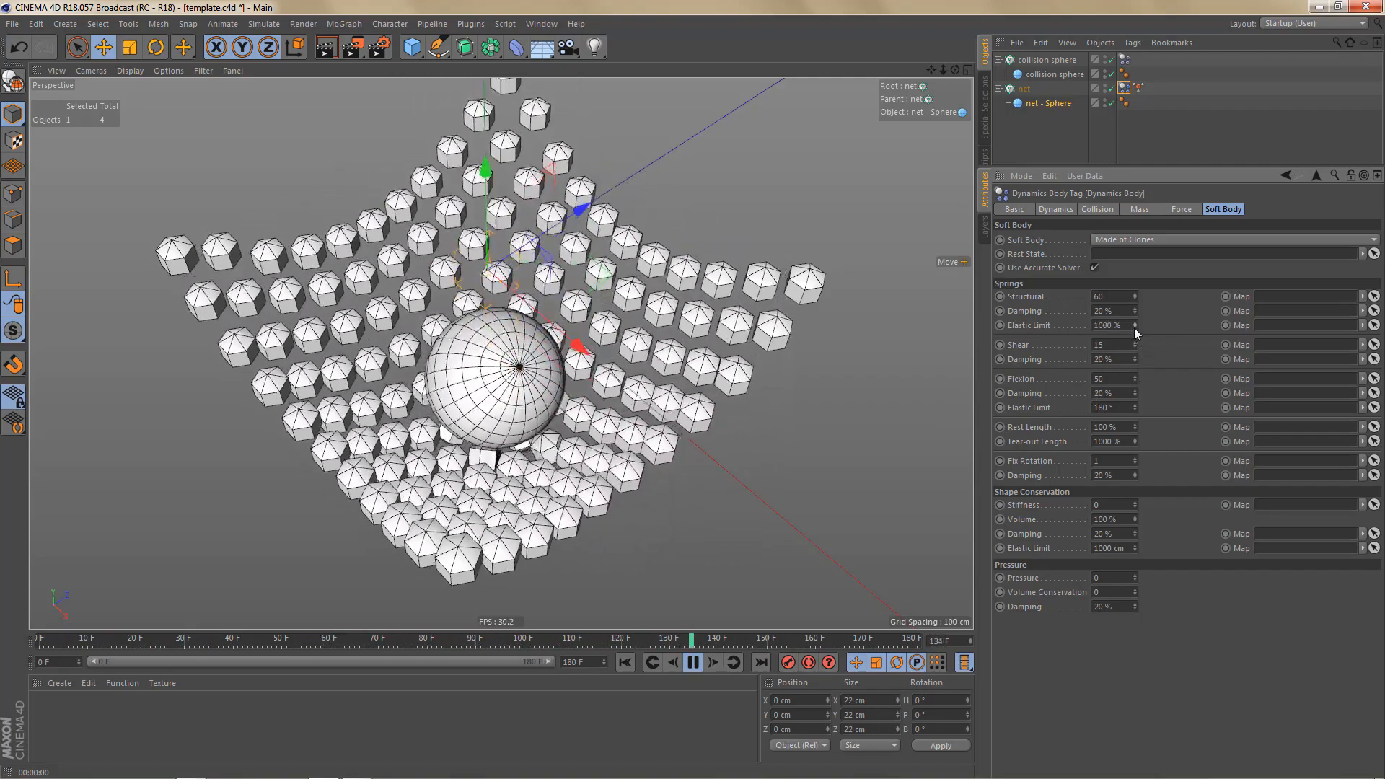
# - Set the Elastic Limit of the net's structural springs to 2000 % and stop the playback
pyautogui.click(1107, 326)
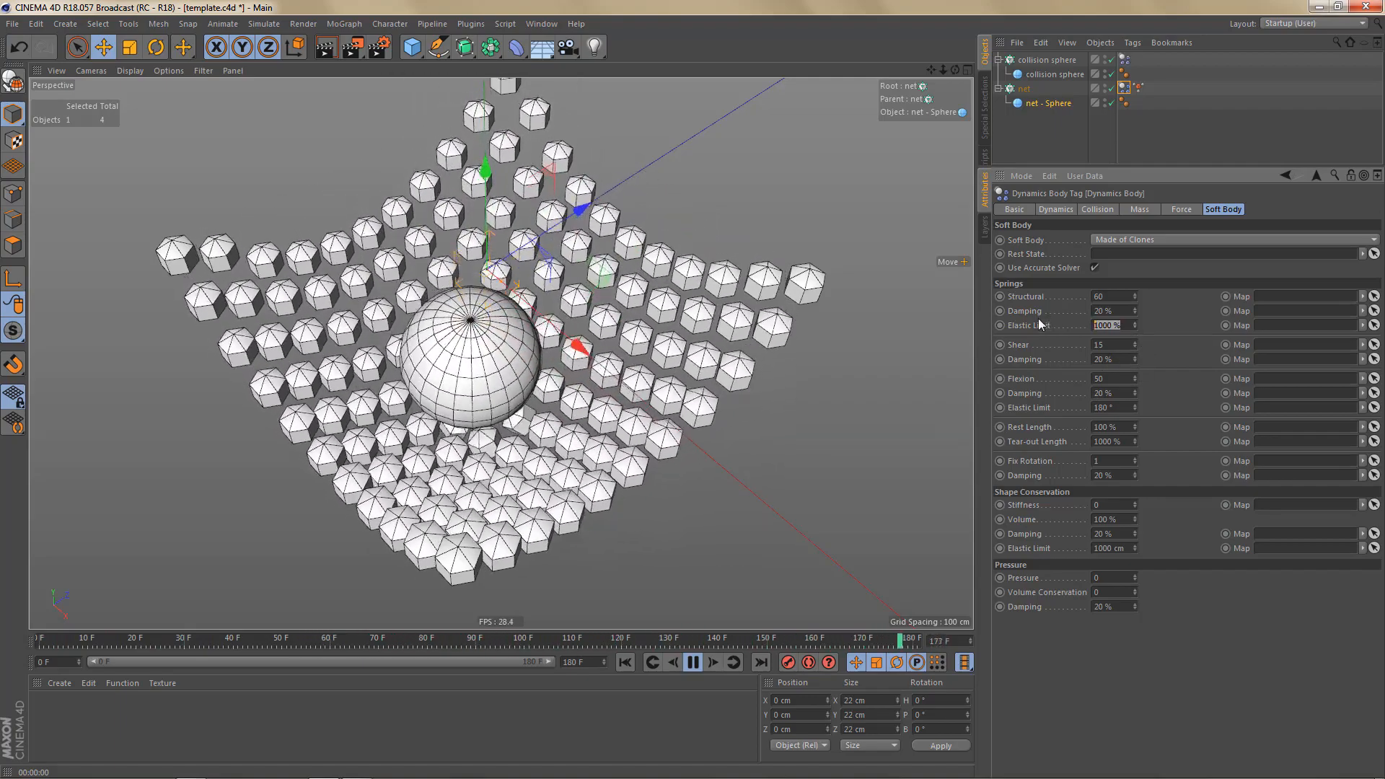
pyautogui.write('2000')
pyautogui.press('Return')
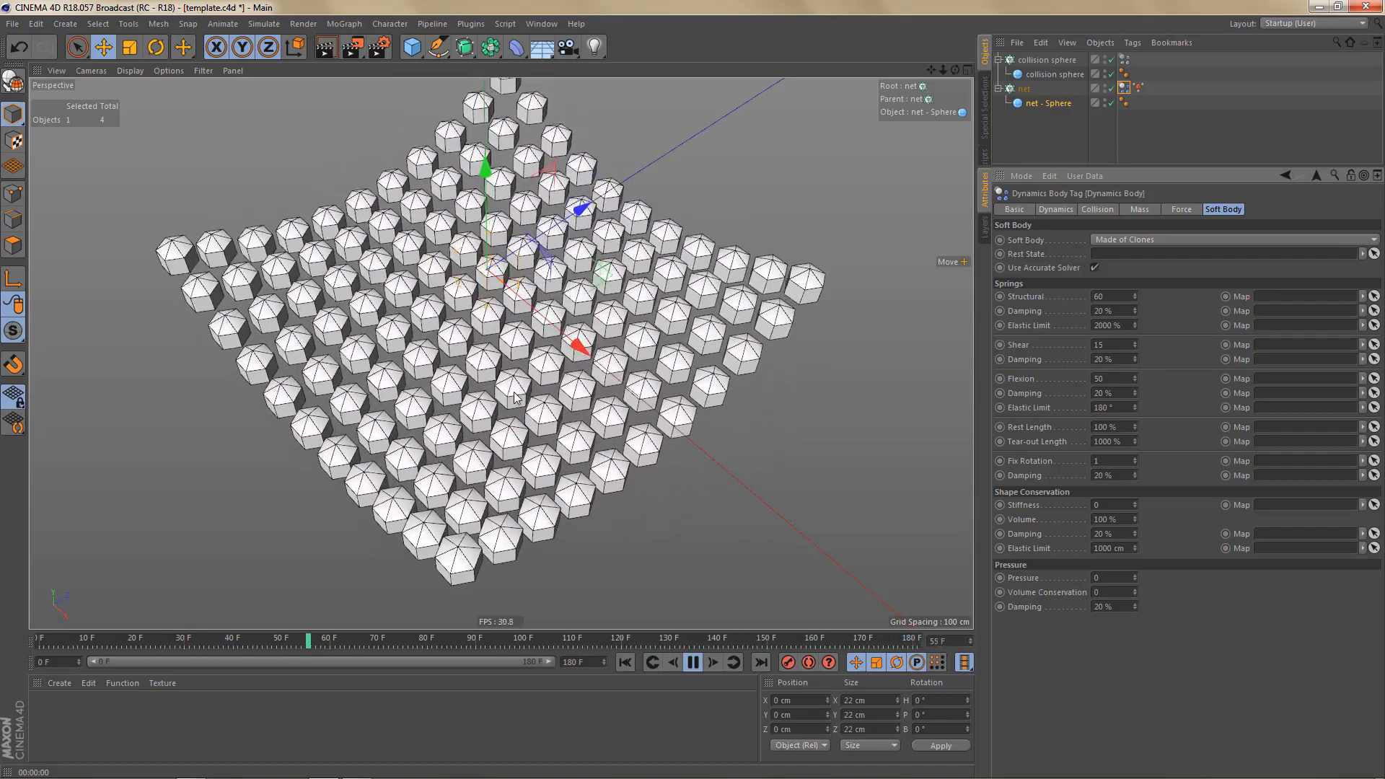
pyautogui.click(693, 662)
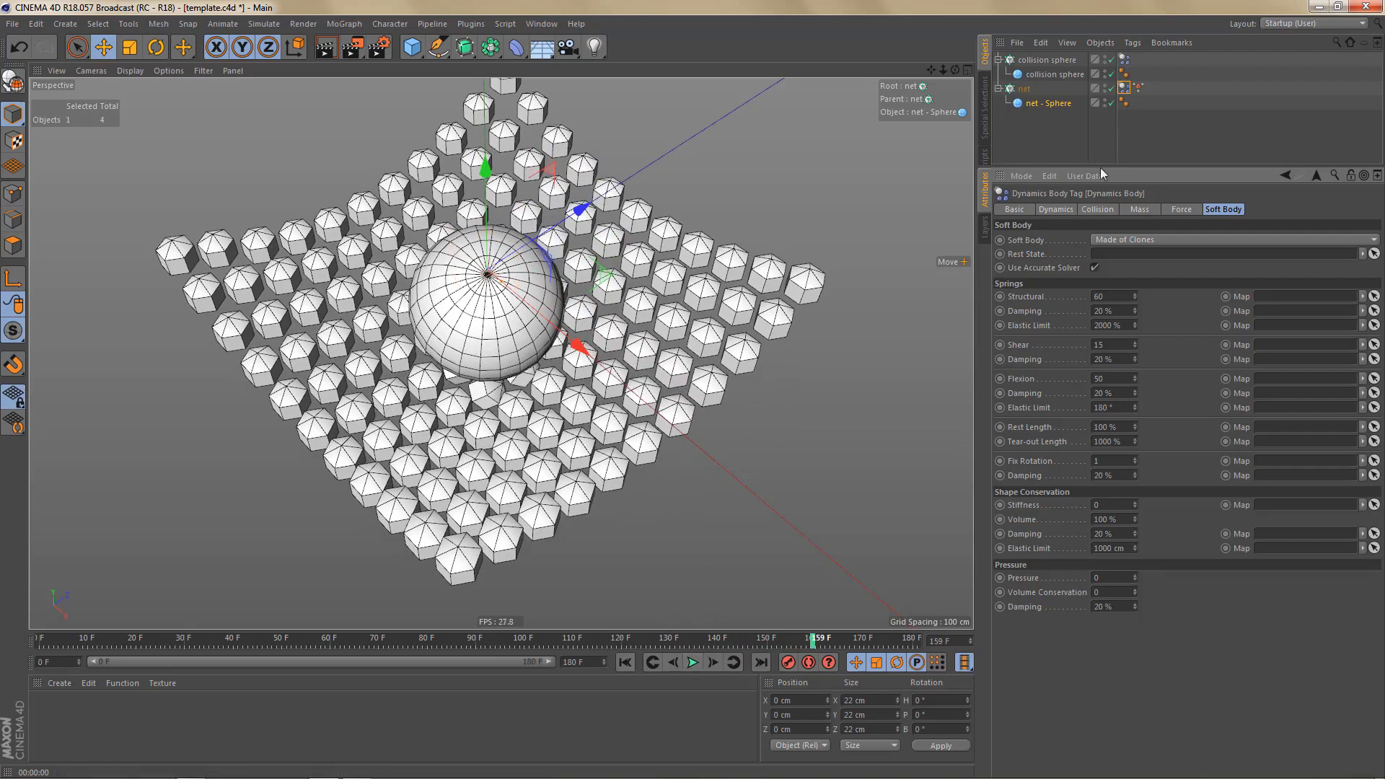
# - Set Friction to 90 % and Bounce to 30 % on both dynamics body tags together, and replay from the first frame
pyautogui.moveTo(1104, 167); pyautogui.dragTo(1104, 252)
pyautogui.click(1125, 60)
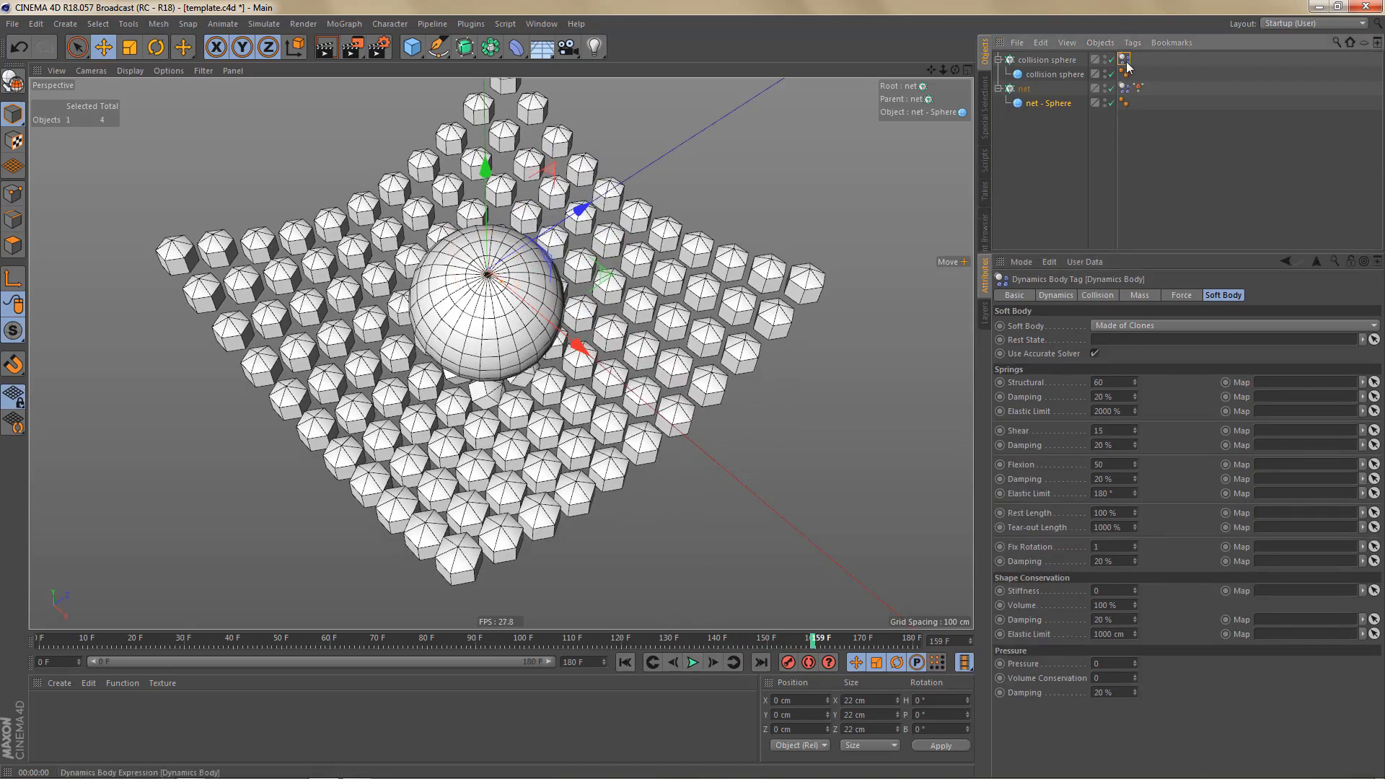
pyautogui.keyDown('ctrl'); pyautogui.click(1126, 88); pyautogui.keyUp('ctrl')
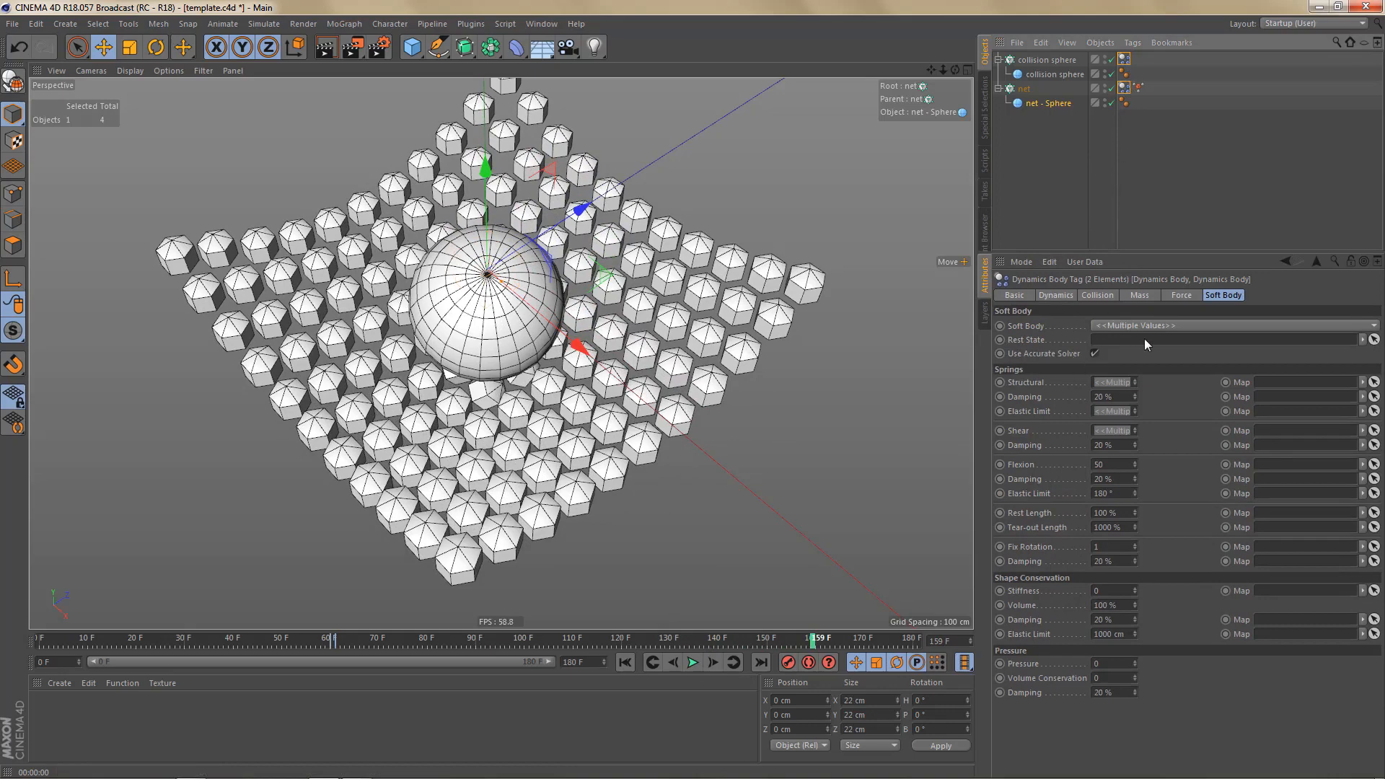
pyautogui.click(1096, 295)
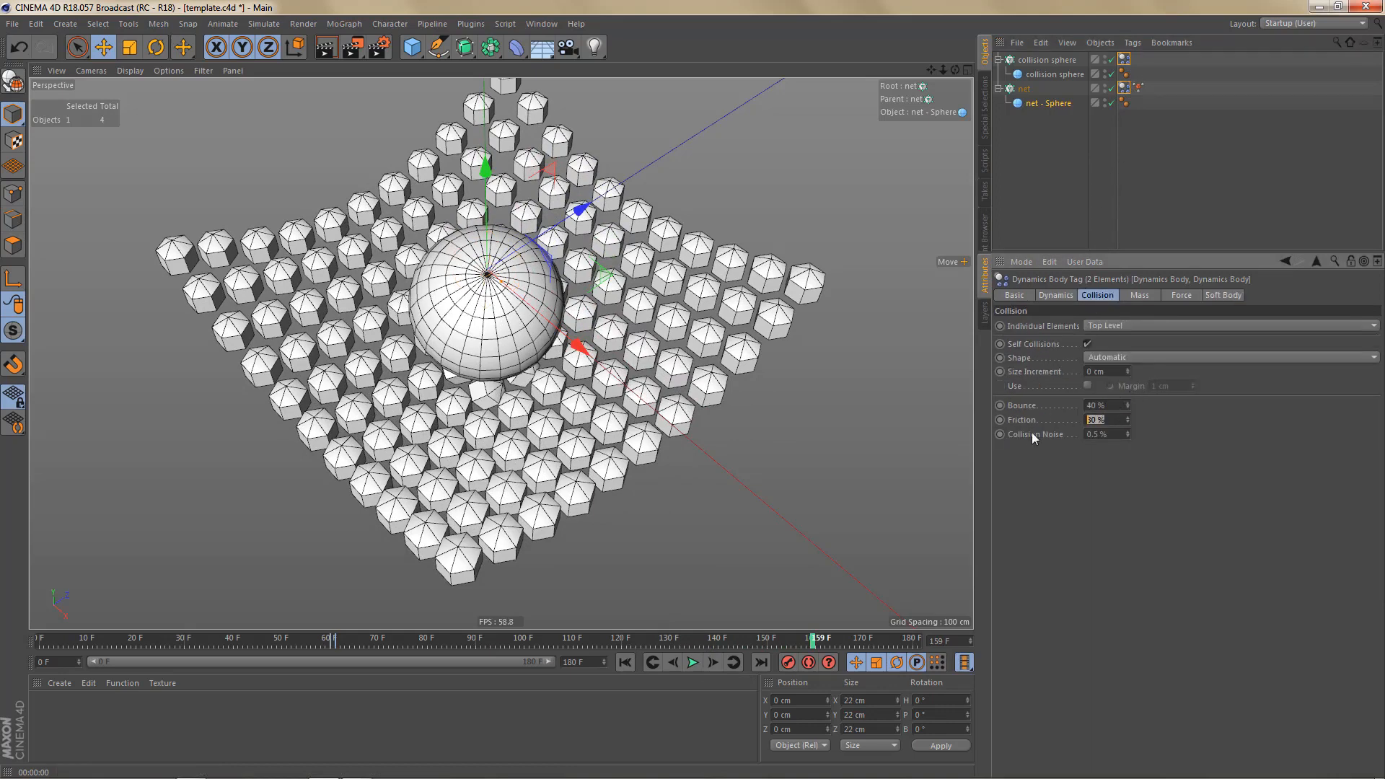
pyautogui.write('90')
pyautogui.click(1114, 405)
pyautogui.write('30')
pyautogui.press('Return')
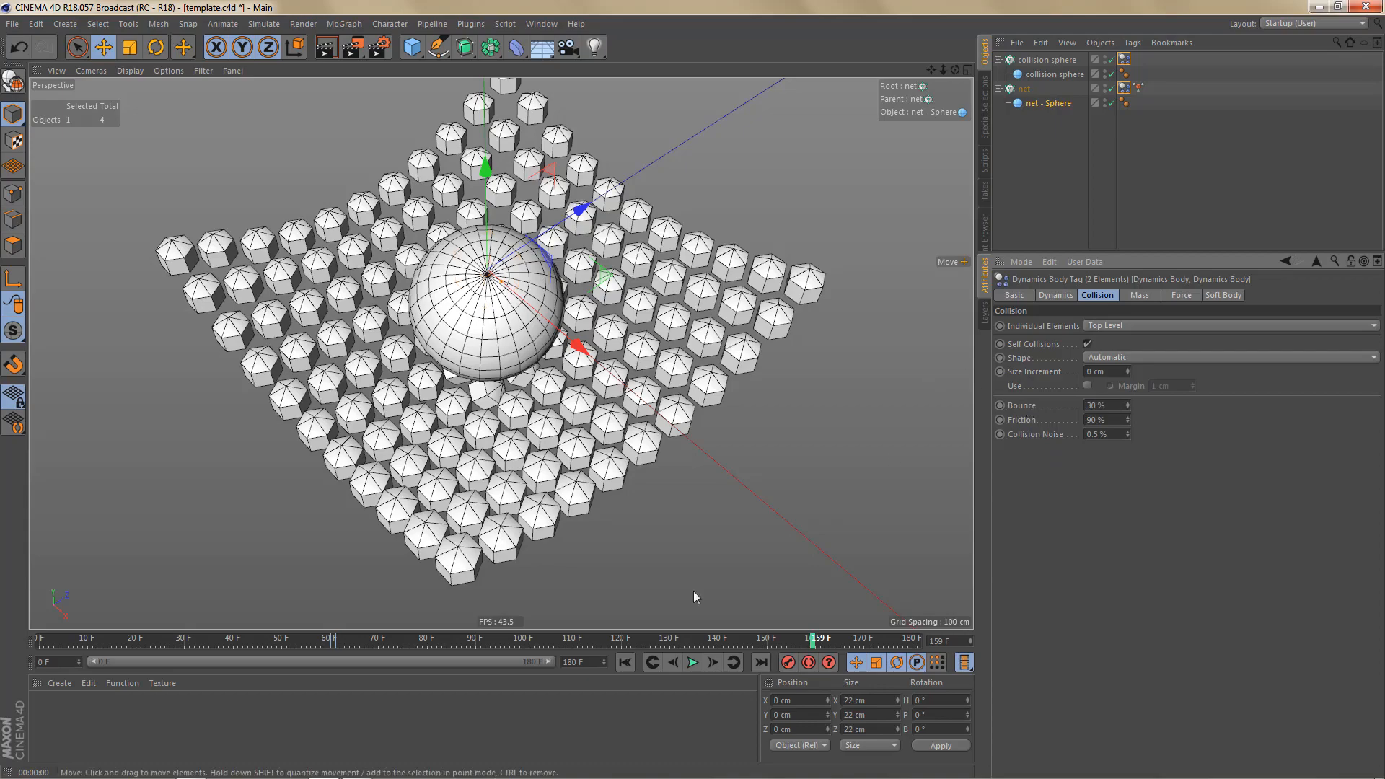
pyautogui.click(625, 662)
pyautogui.click(692, 662)
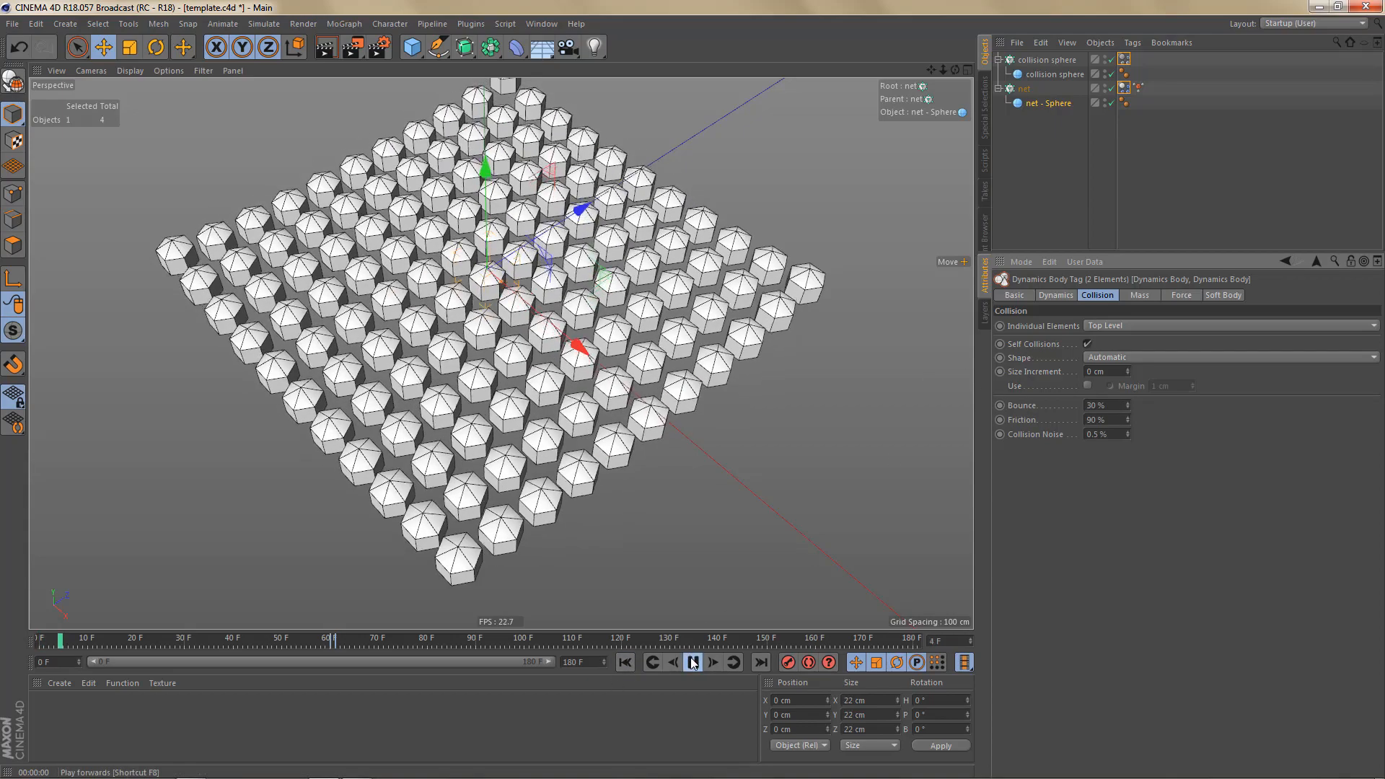
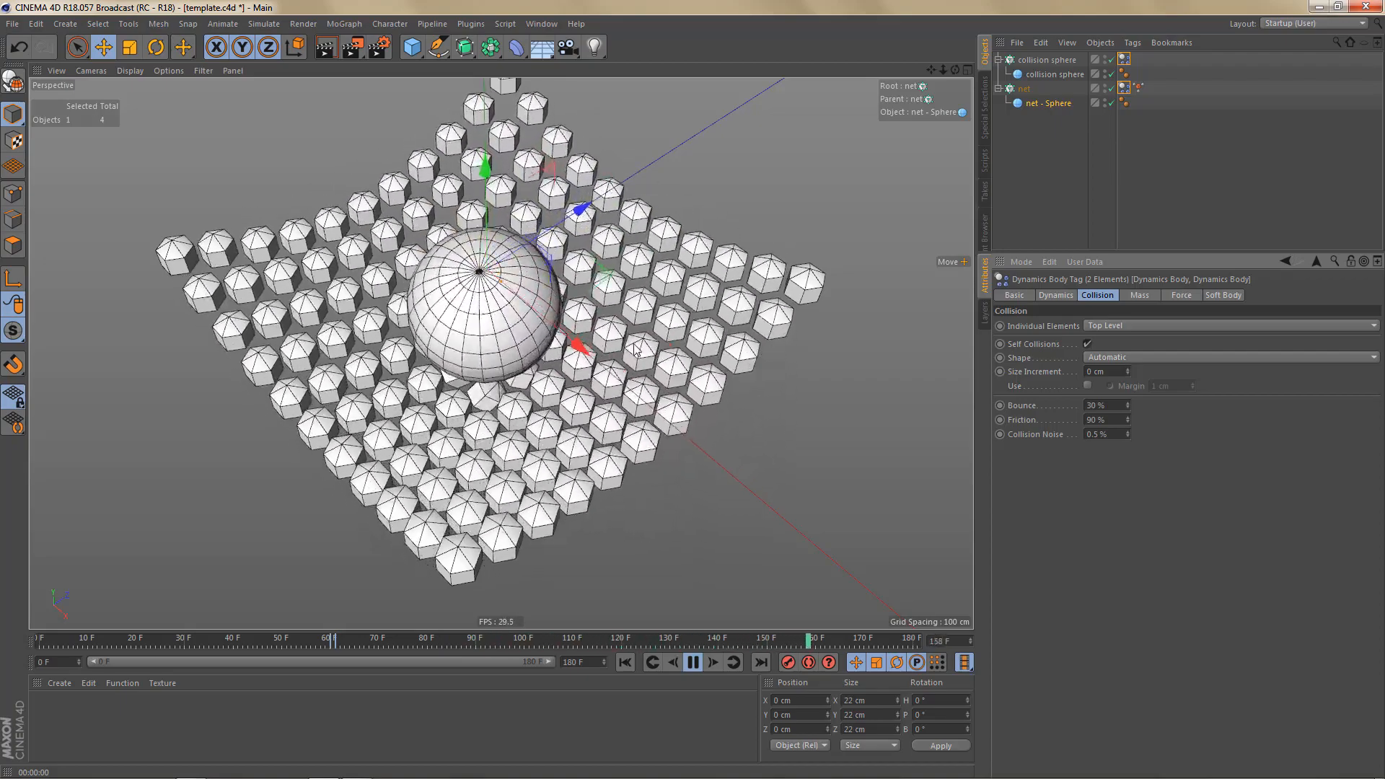
# - Stop the playback and set the net's sphere to 24 segments
pyautogui.click(1126, 60)
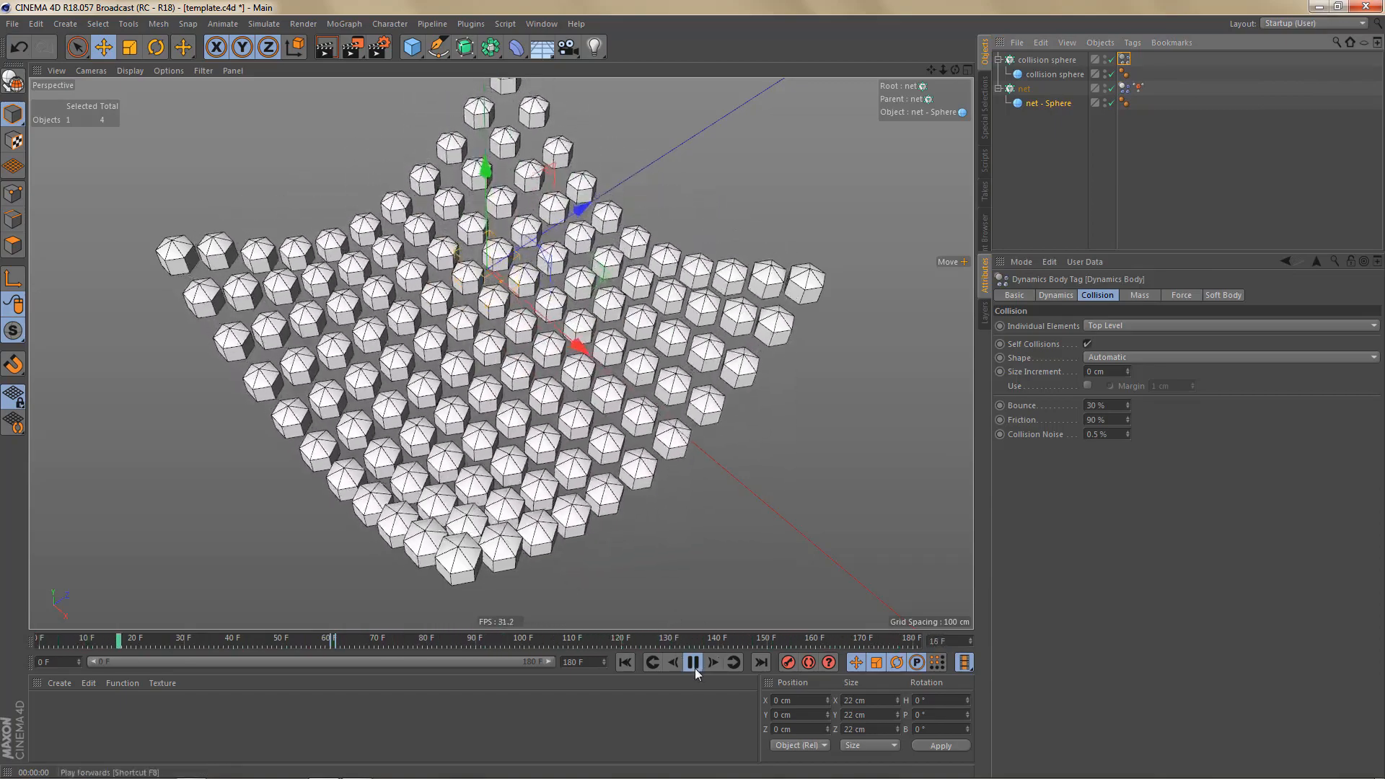
pyautogui.click(695, 663)
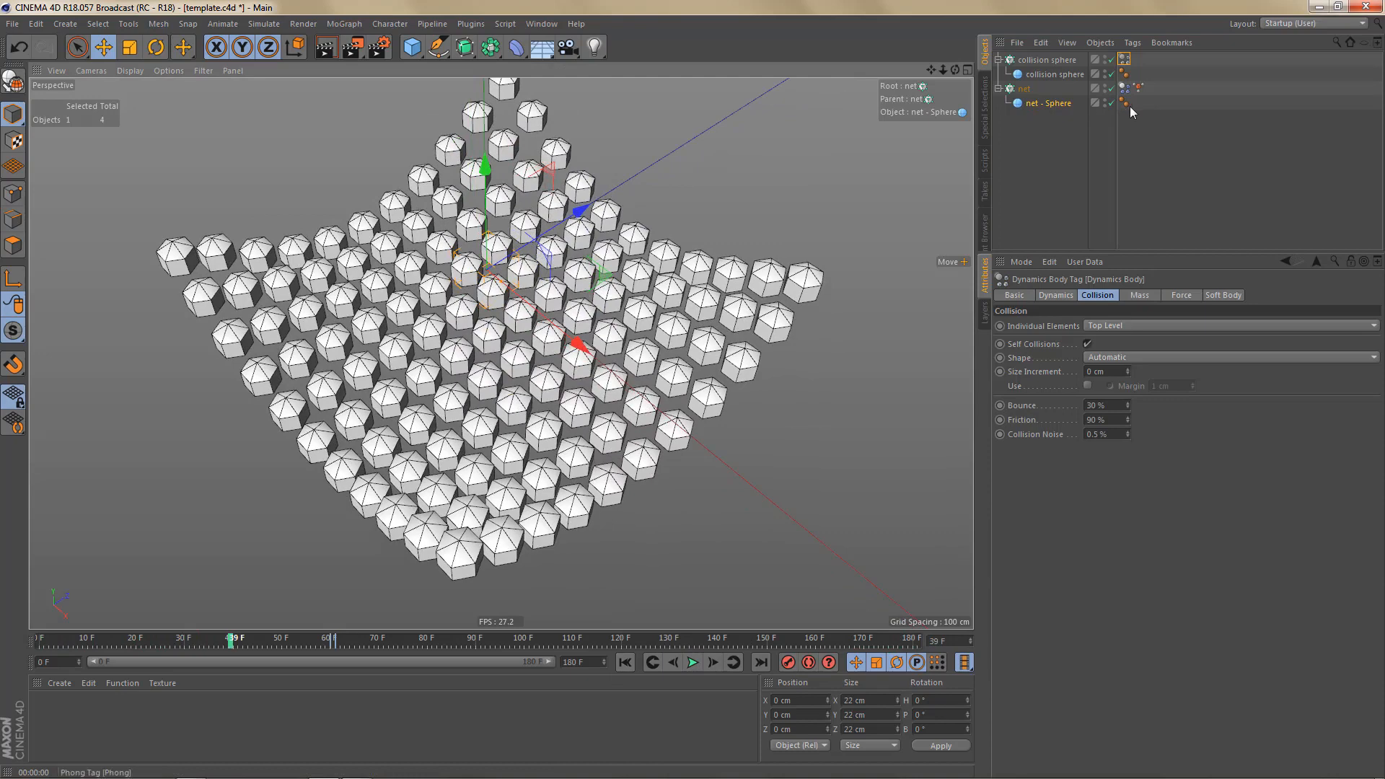
pyautogui.click(1052, 104)
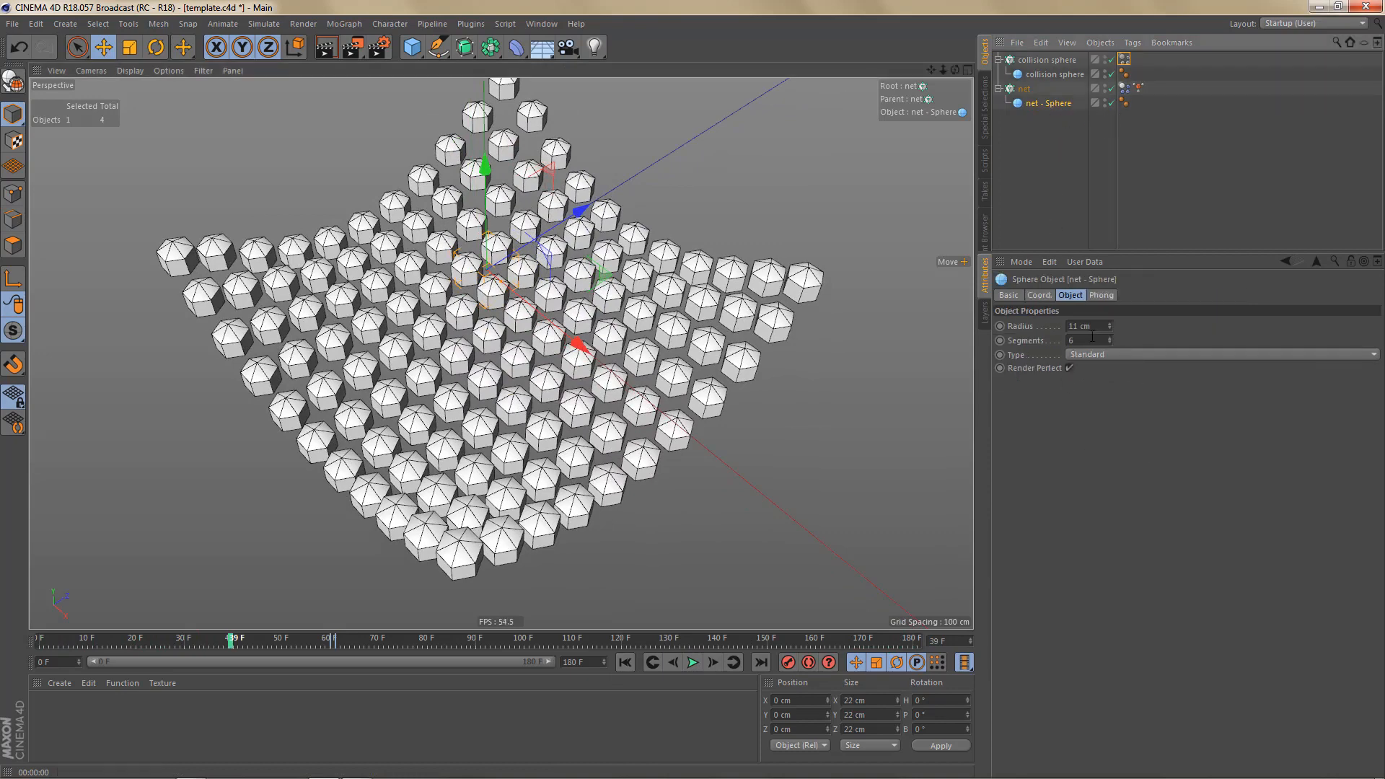
pyautogui.moveTo(1090, 338); pyautogui.dragTo(1055, 369)
pyautogui.write('24')
pyautogui.press('Return')
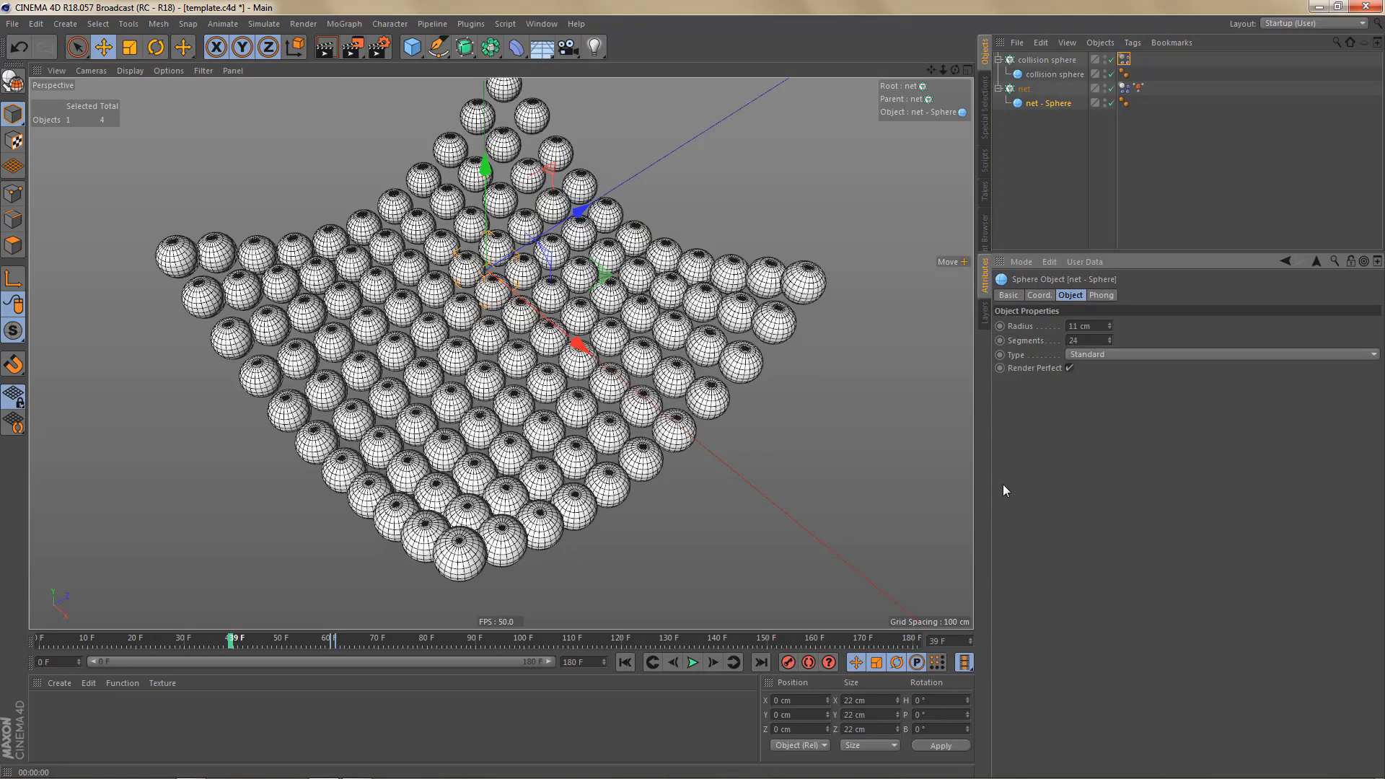
# - Switch the perspective viewport to Gouraud Shading without lines and inspect the smooth net spheres
pyautogui.click(129, 70)
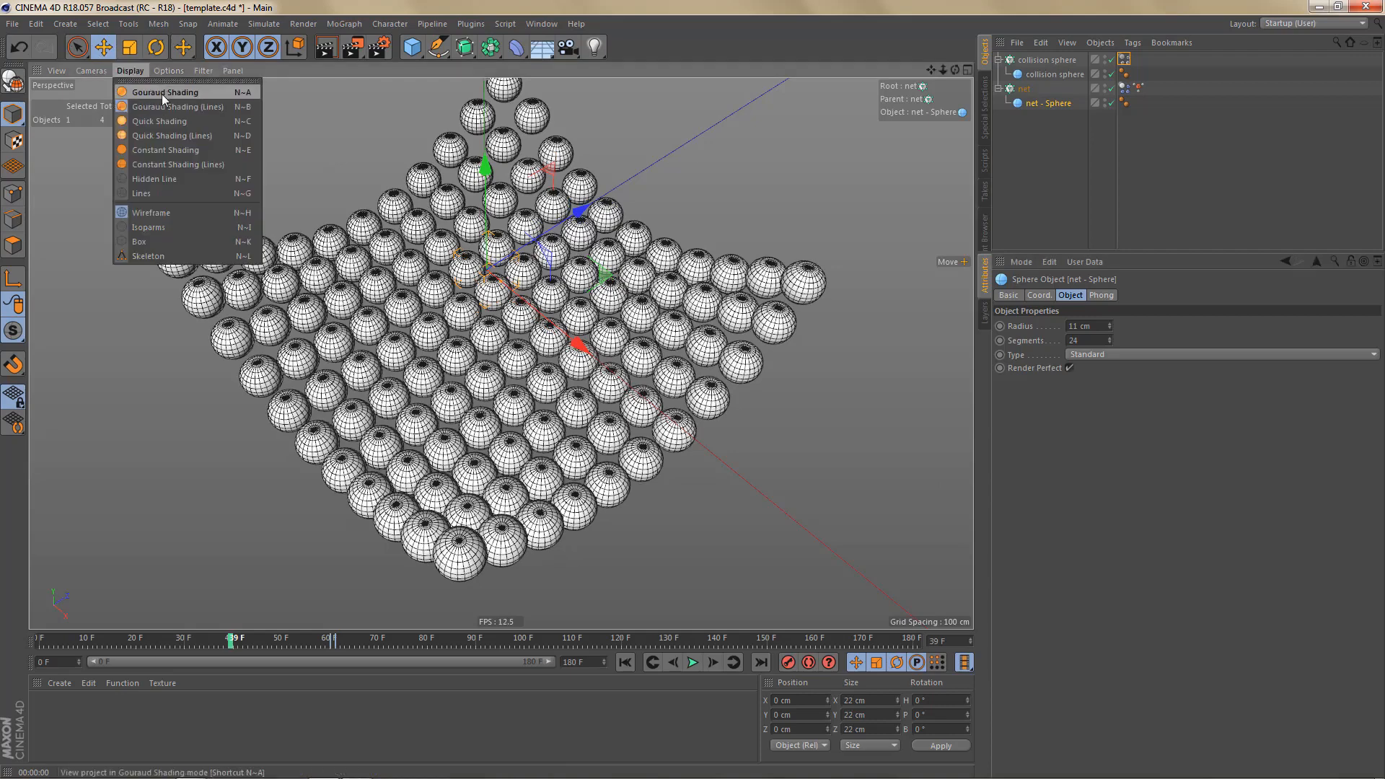
pyautogui.click(161, 94)
pyautogui.keyDown('alt'); pyautogui.moveTo(523, 413); pyautogui.dragTo(507, 437); pyautogui.keyUp('alt')
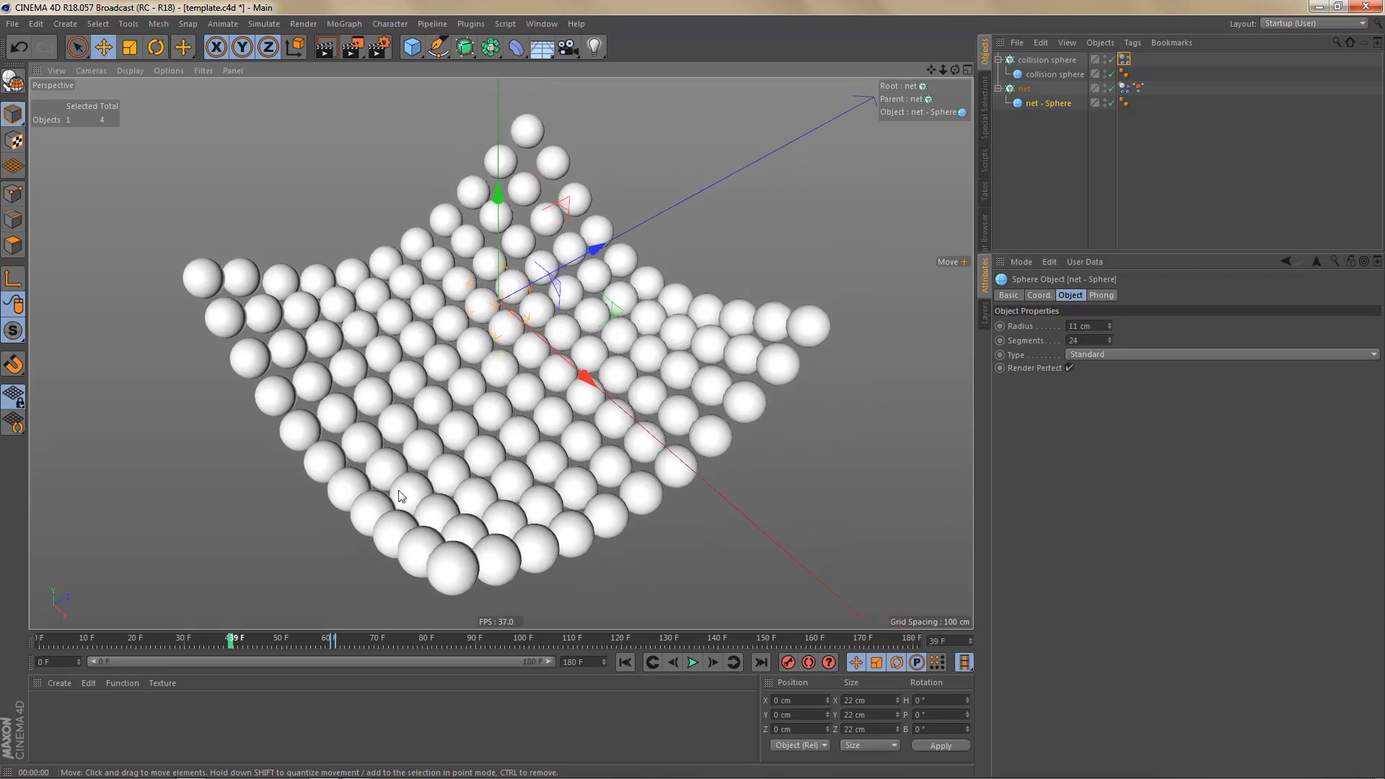
# - Create a new material and raise its color value (V) to 96 % in the Material Editor
pyautogui.doubleClick(48, 727)
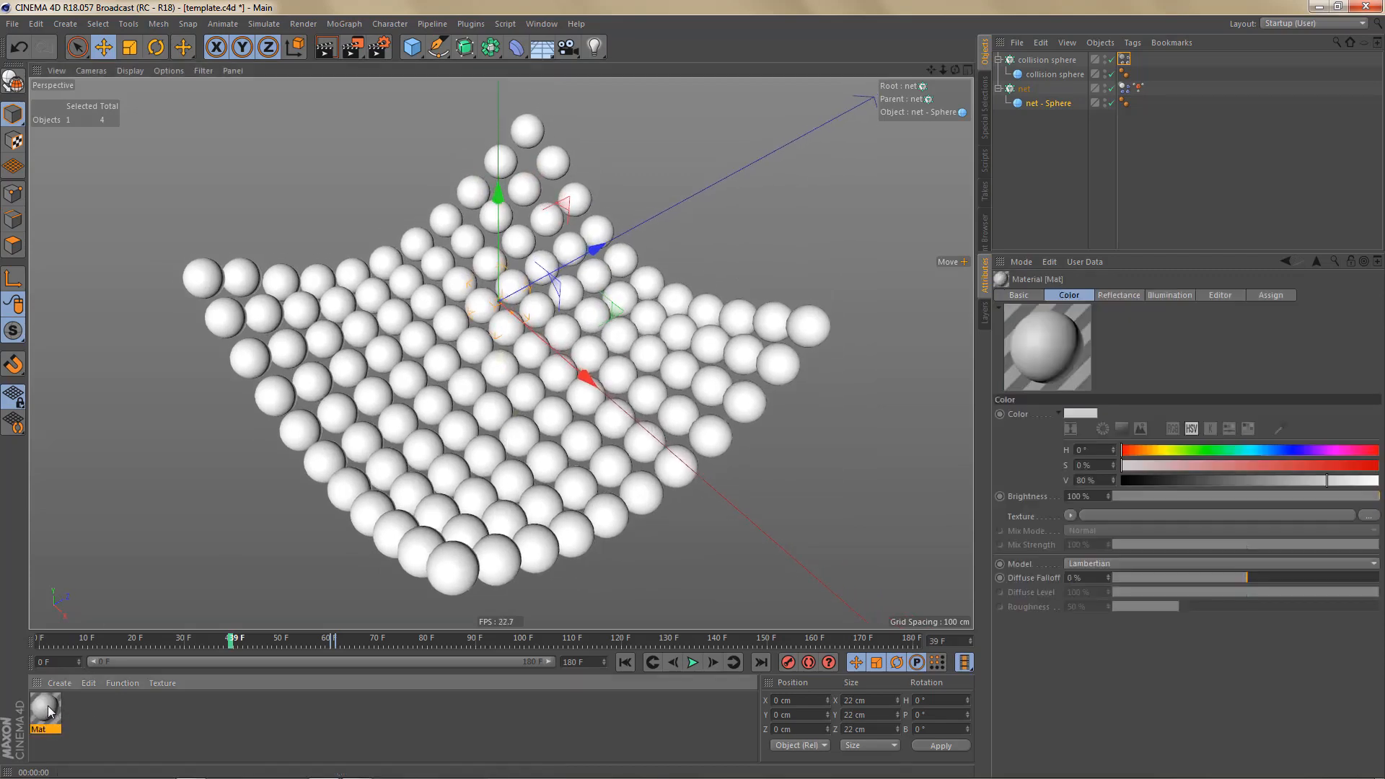
pyautogui.doubleClick(47, 711)
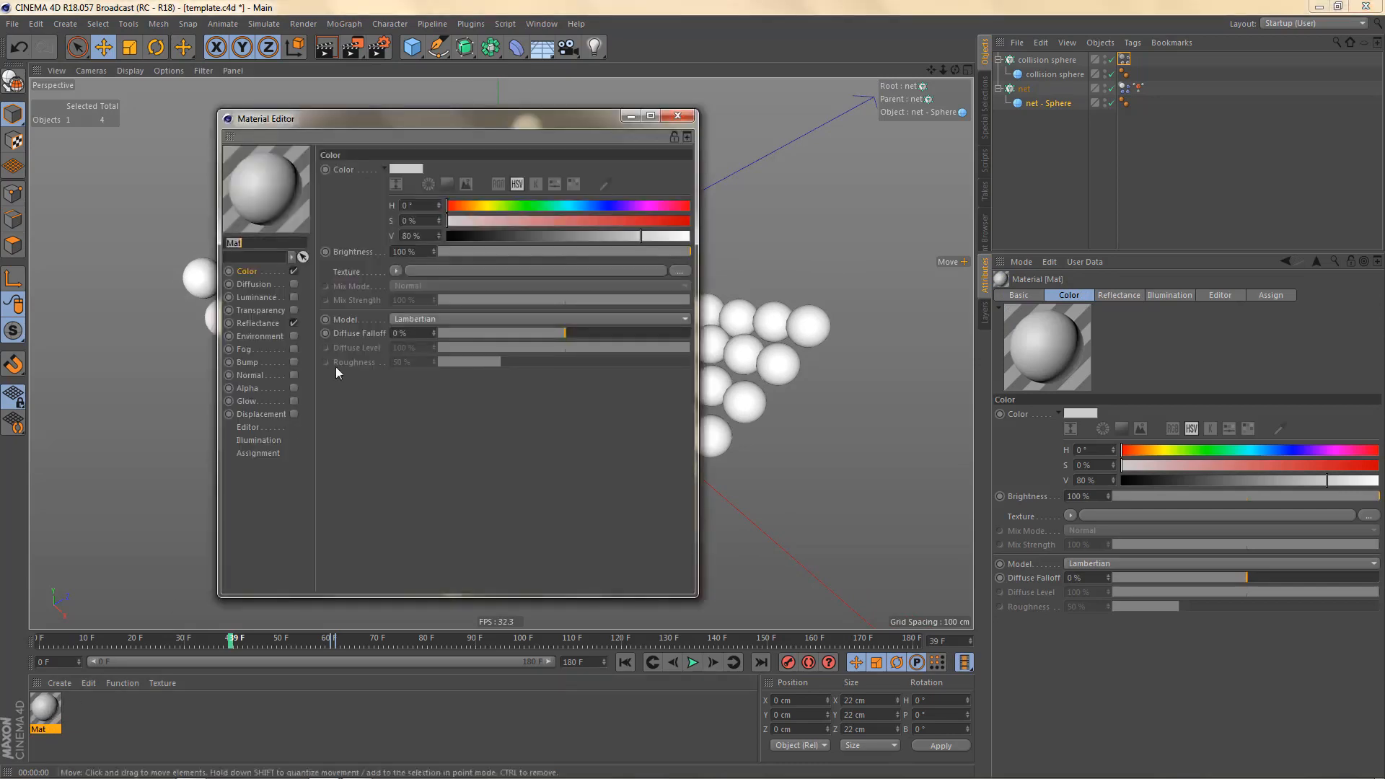
pyautogui.moveTo(456, 124); pyautogui.dragTo(998, 107)
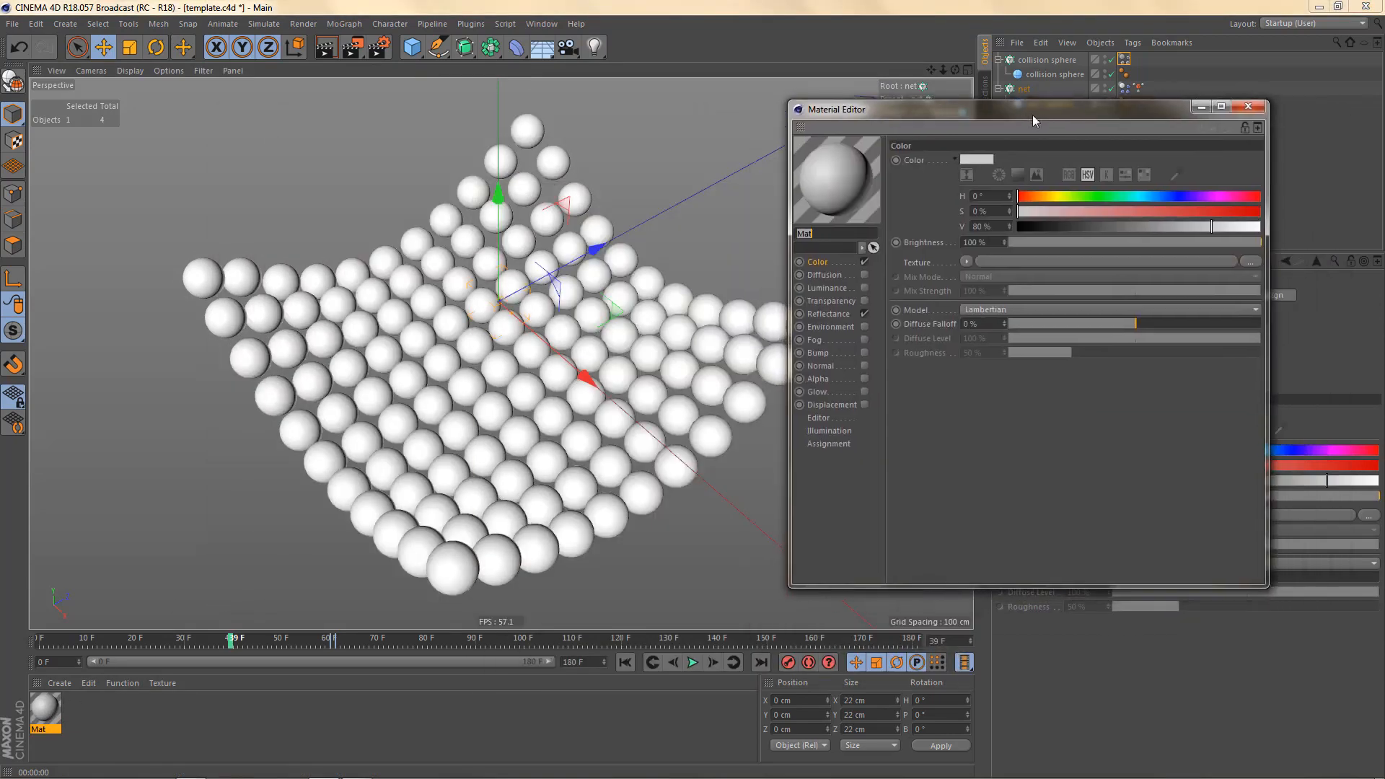
pyautogui.click(1249, 227)
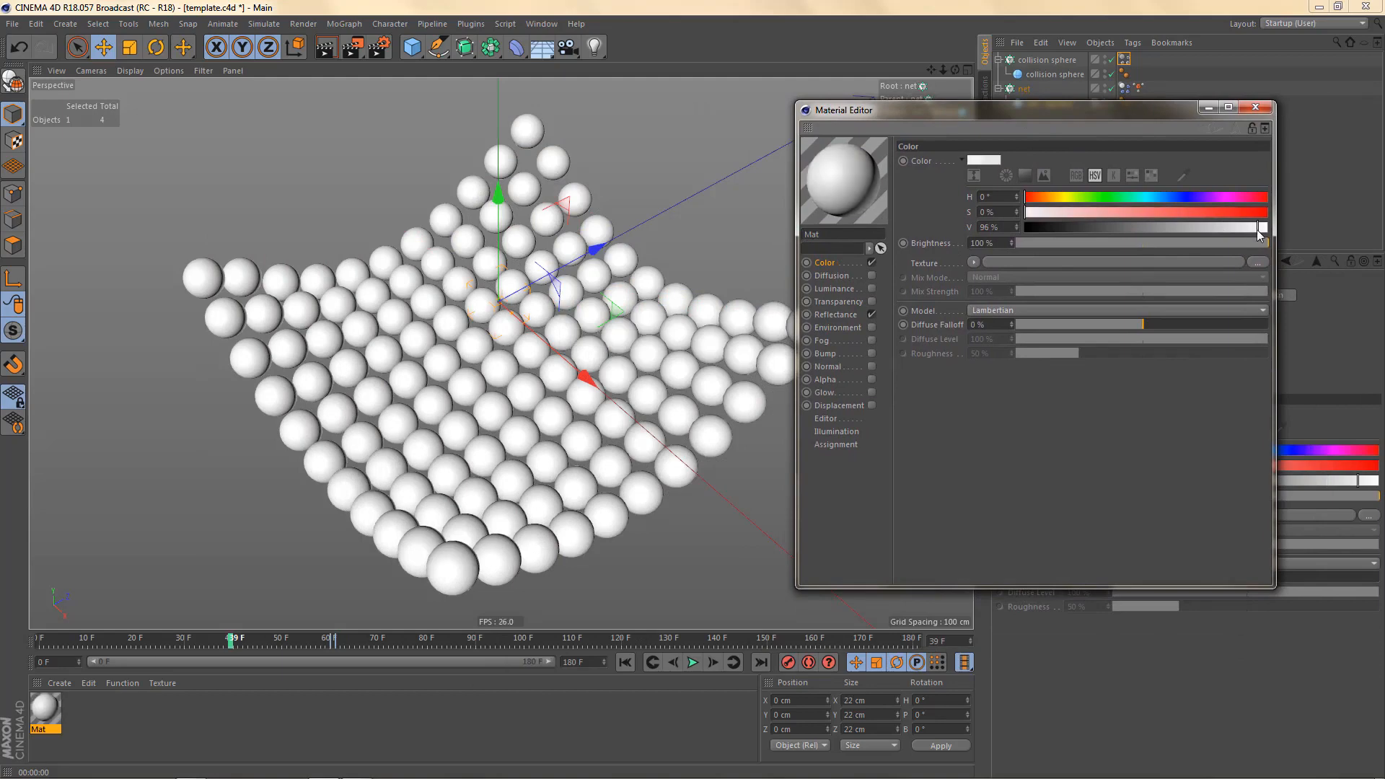
# - Replace the material's Default Specular reflectance layer with a Beckmann layer
pyautogui.click(834, 314)
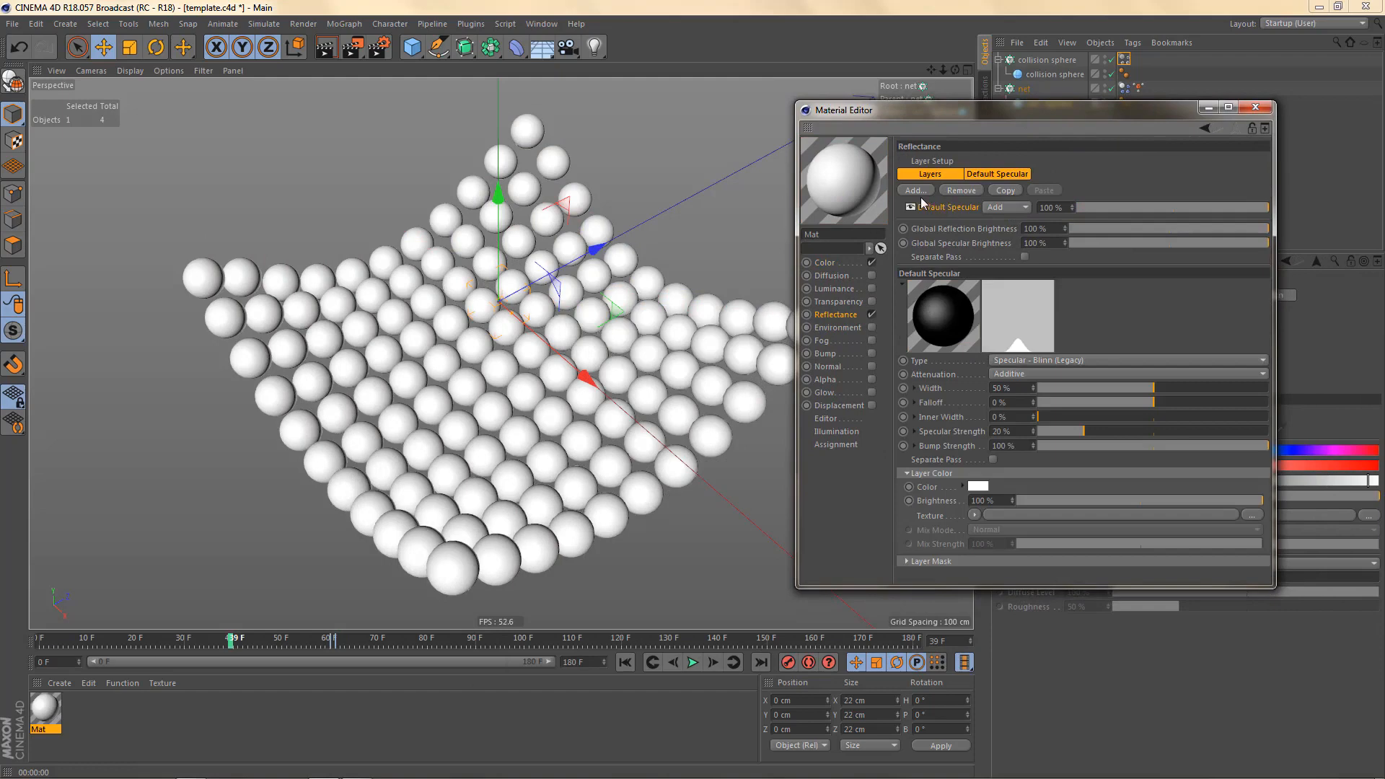
pyautogui.click(957, 192)
pyautogui.click(917, 191)
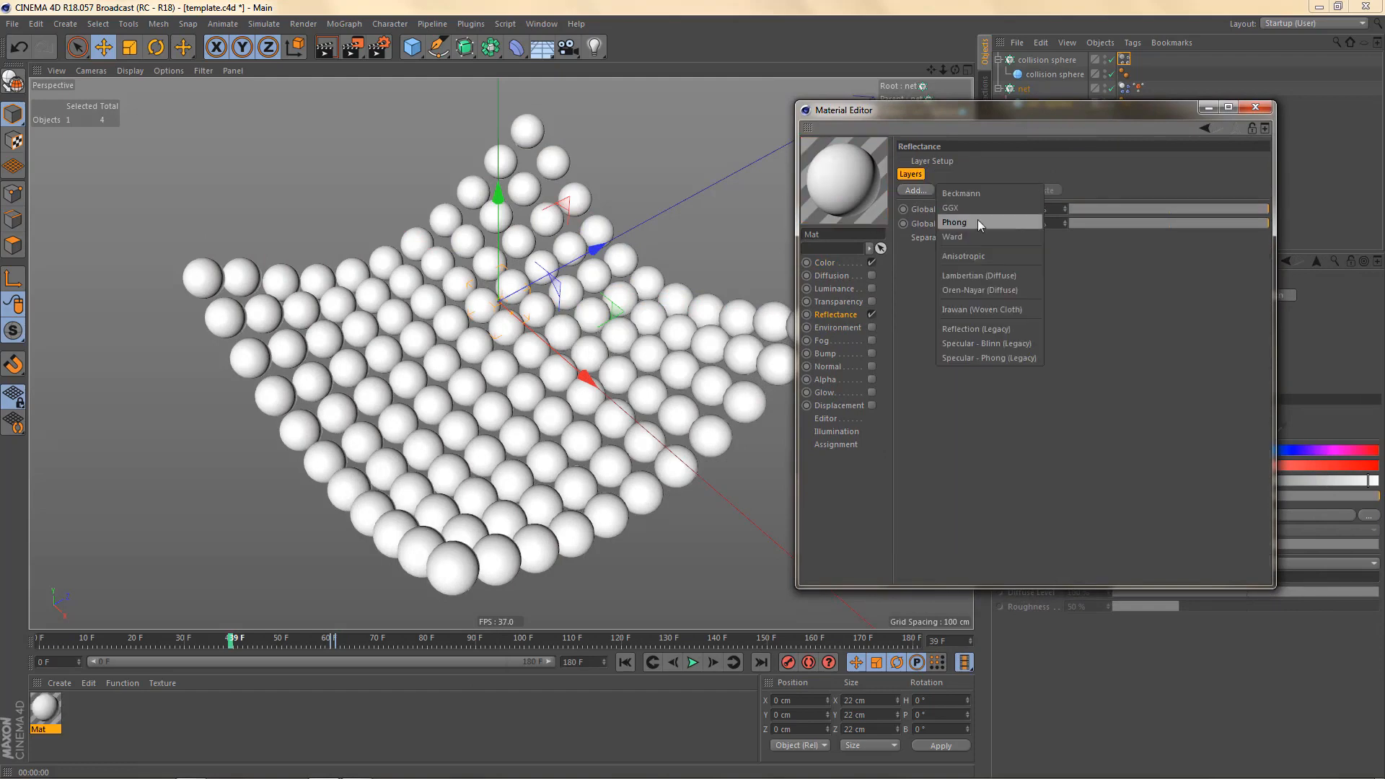
pyautogui.click(972, 192)
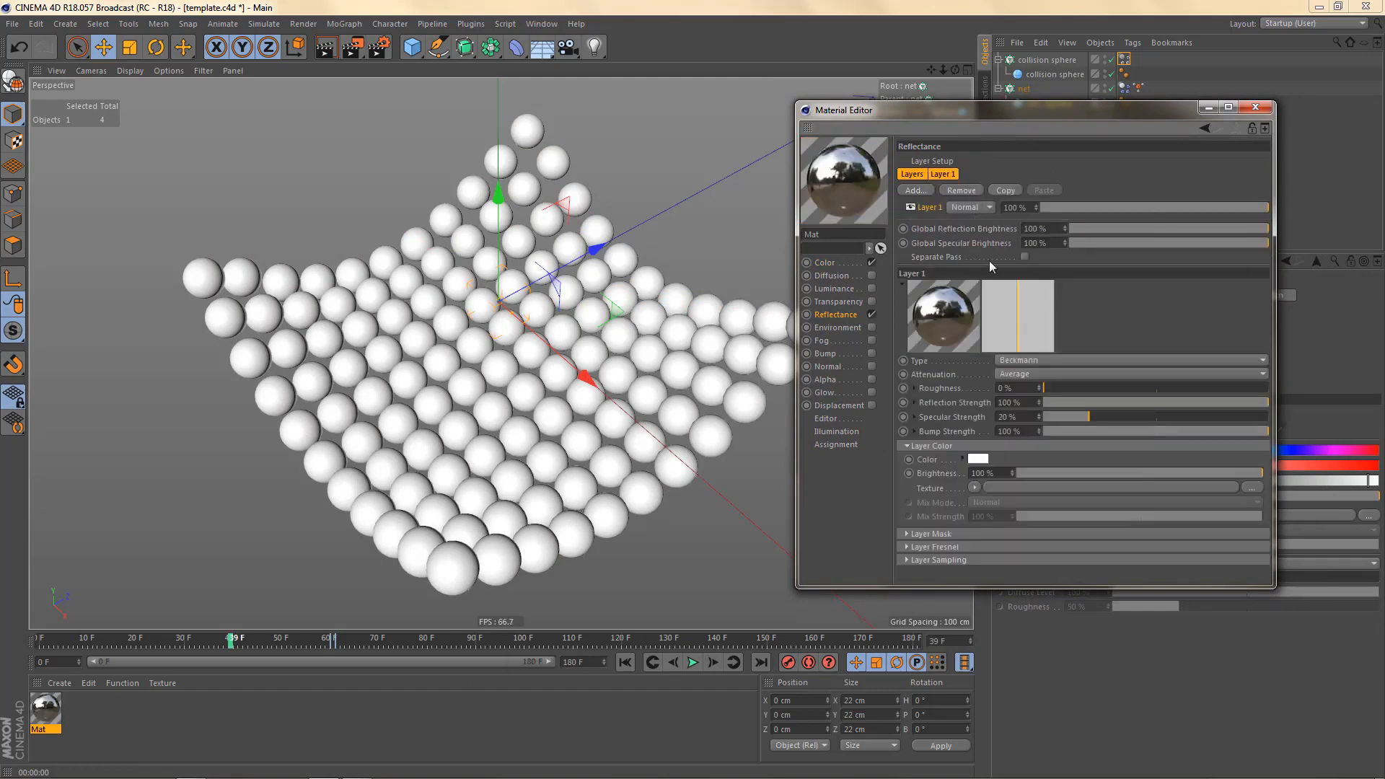
# - Set the Beckmann layer's Fresnel to Conductor with the Iron preset
pyautogui.moveTo(1049, 107); pyautogui.dragTo(1037, 66)
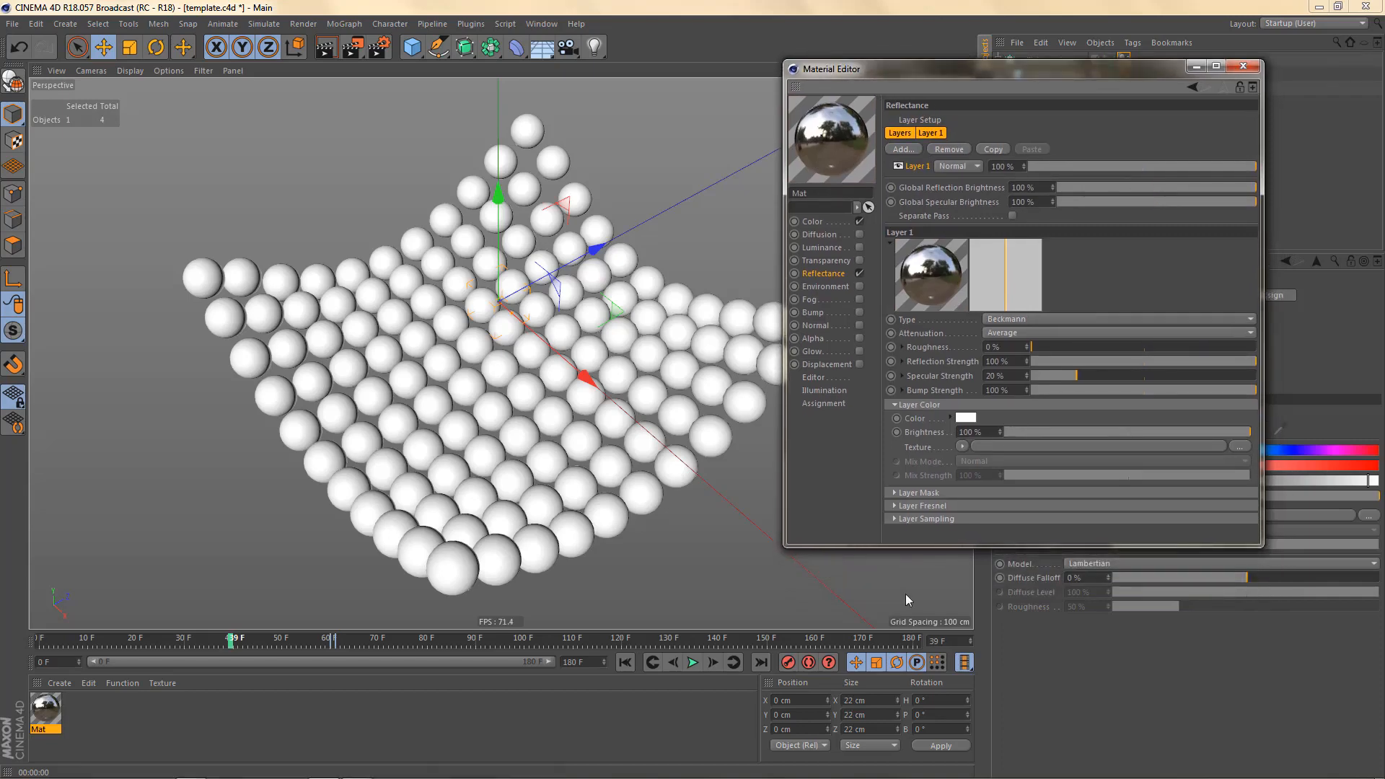
pyautogui.moveTo(952, 557); pyautogui.dragTo(951, 621)
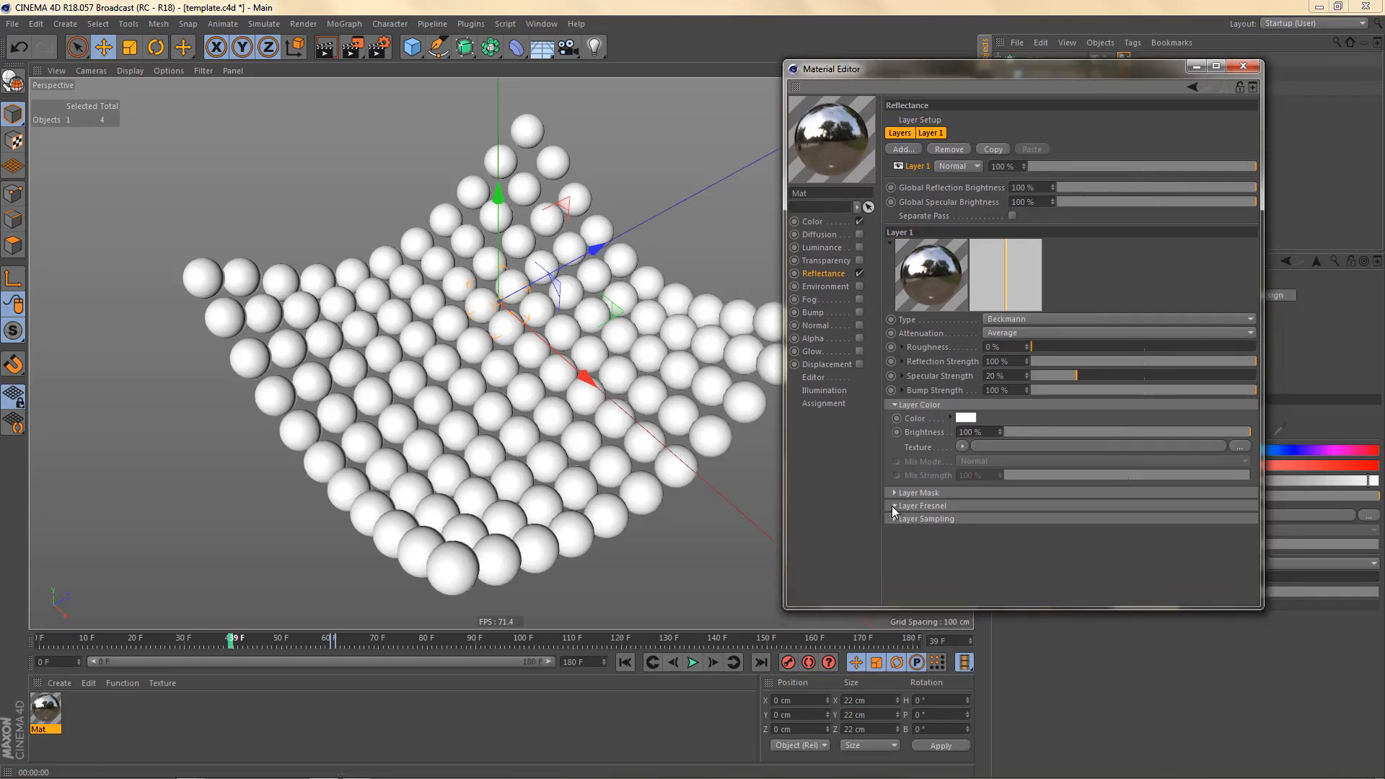
pyautogui.click(892, 506)
pyautogui.click(988, 521)
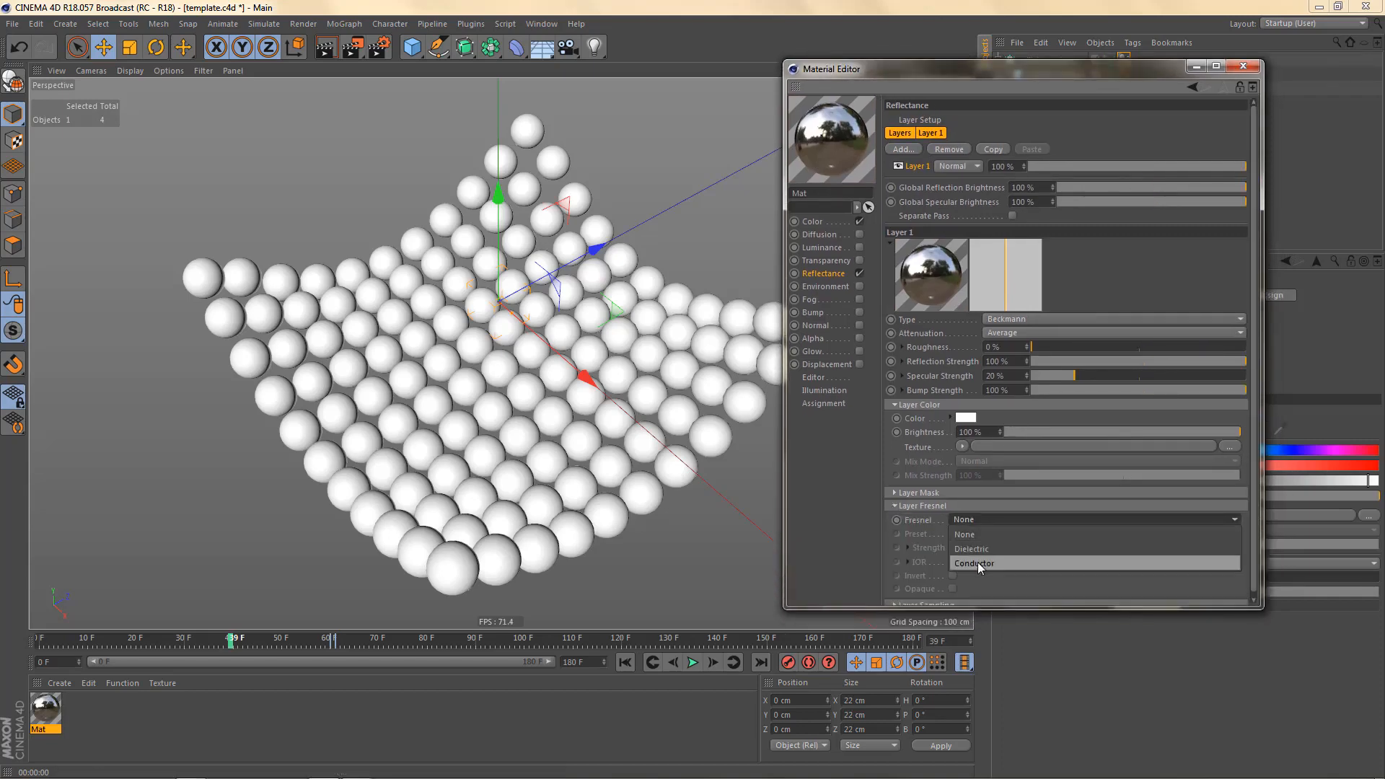
pyautogui.click(982, 563)
pyautogui.click(1002, 534)
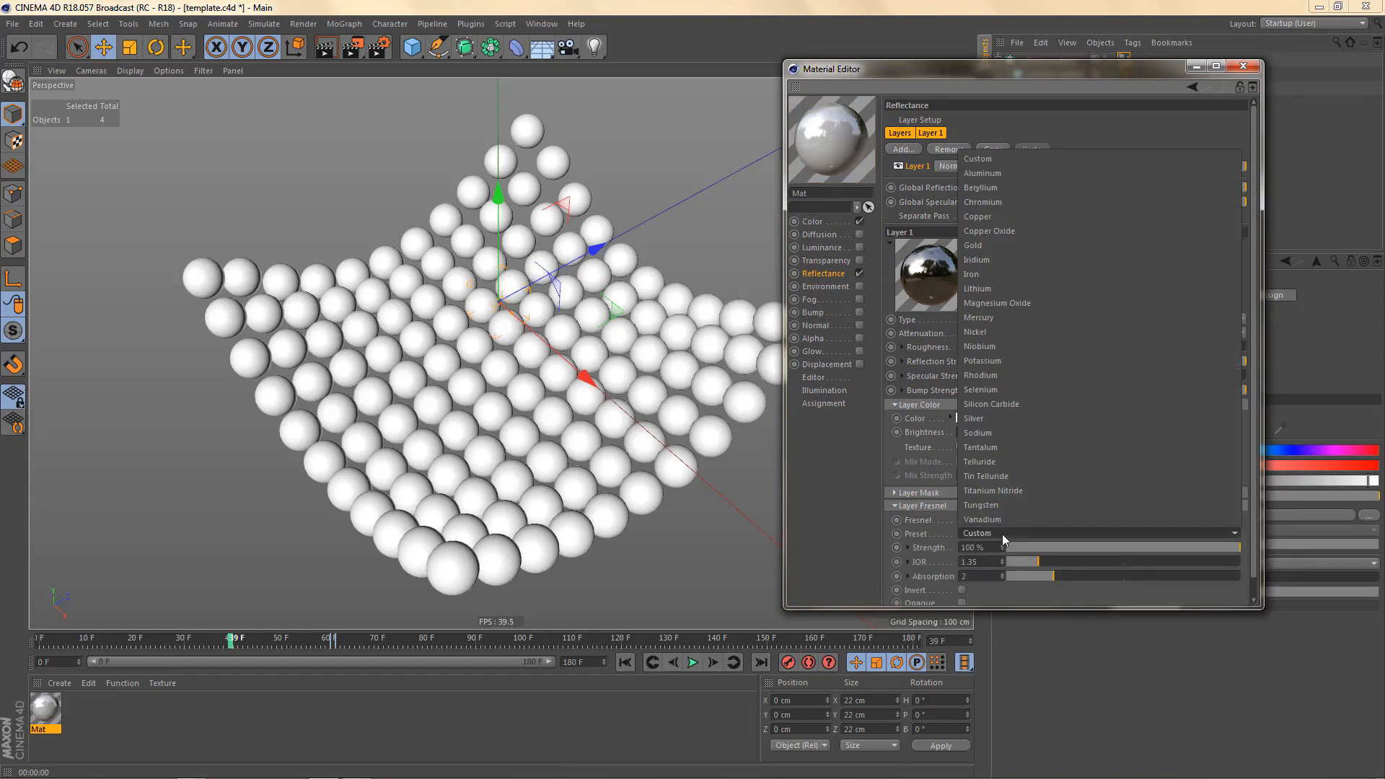
pyautogui.click(1004, 275)
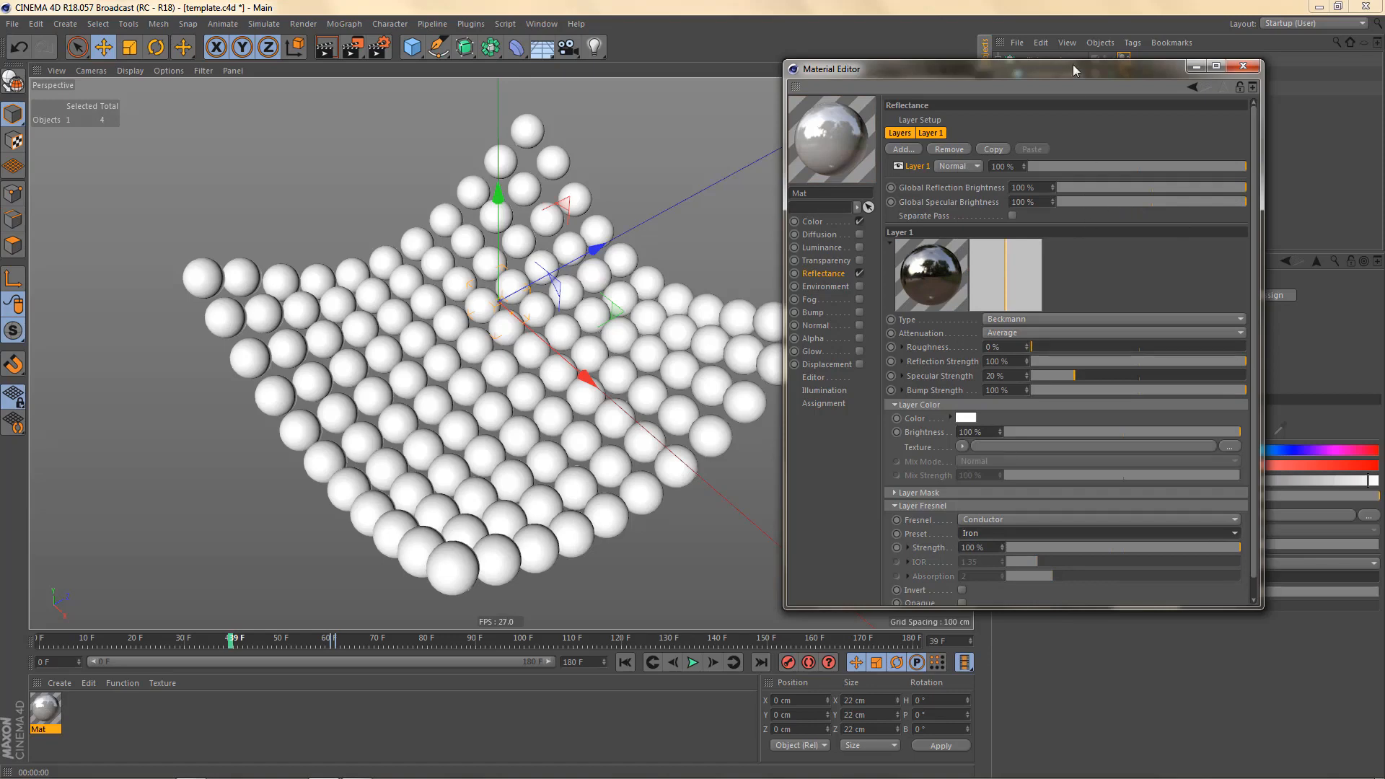
# - Apply the new material to the net cloner and render the perspective view
pyautogui.moveTo(1073, 67); pyautogui.dragTo(1123, 244)
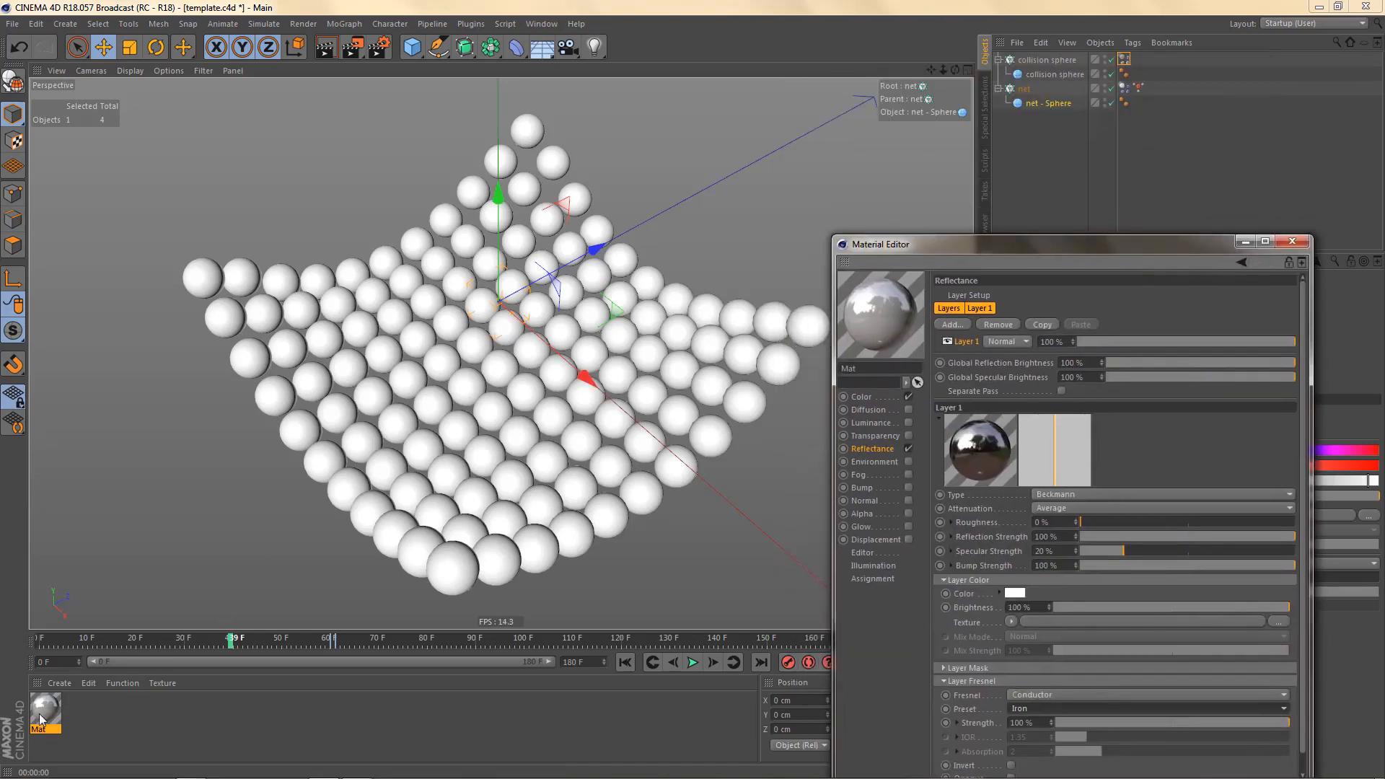
pyautogui.moveTo(41, 719); pyautogui.dragTo(1028, 90)
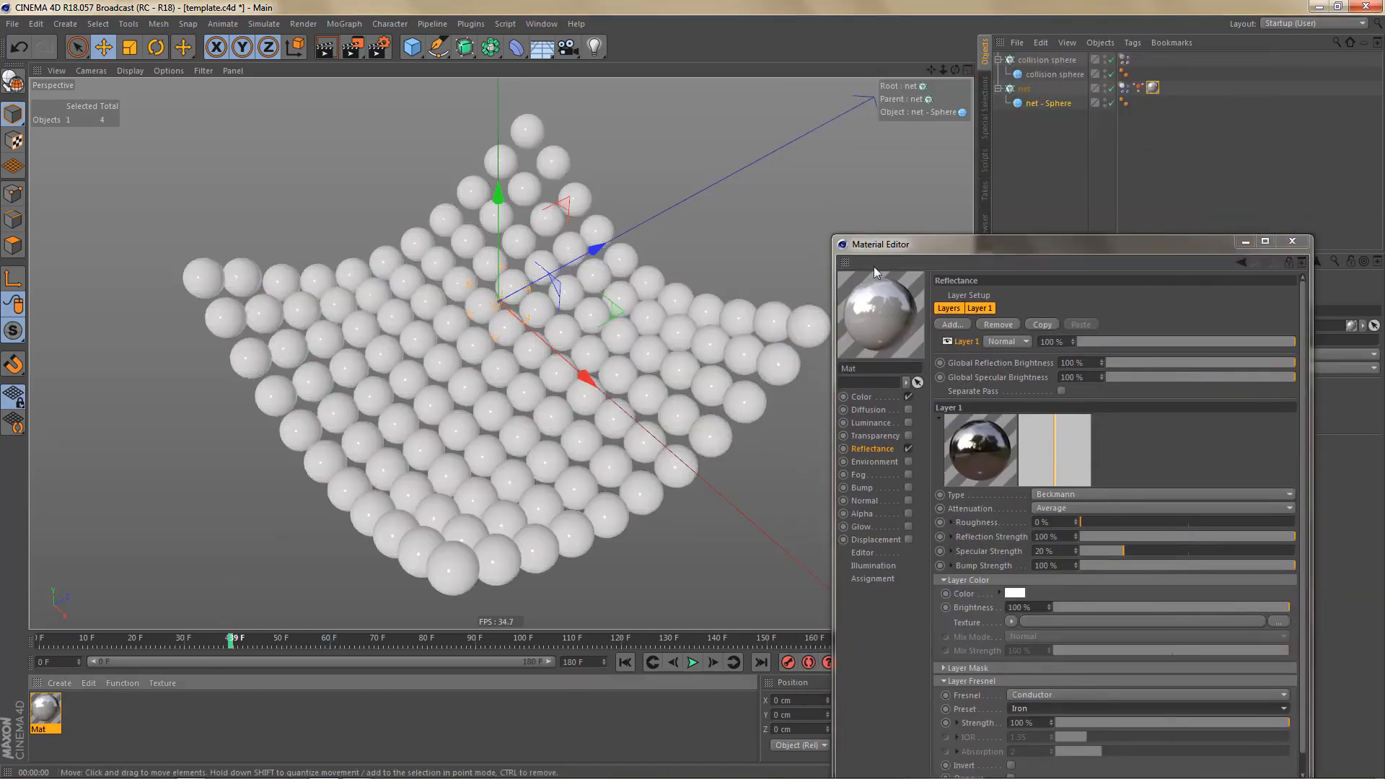
pyautogui.hotkey('ctrl', 'r')
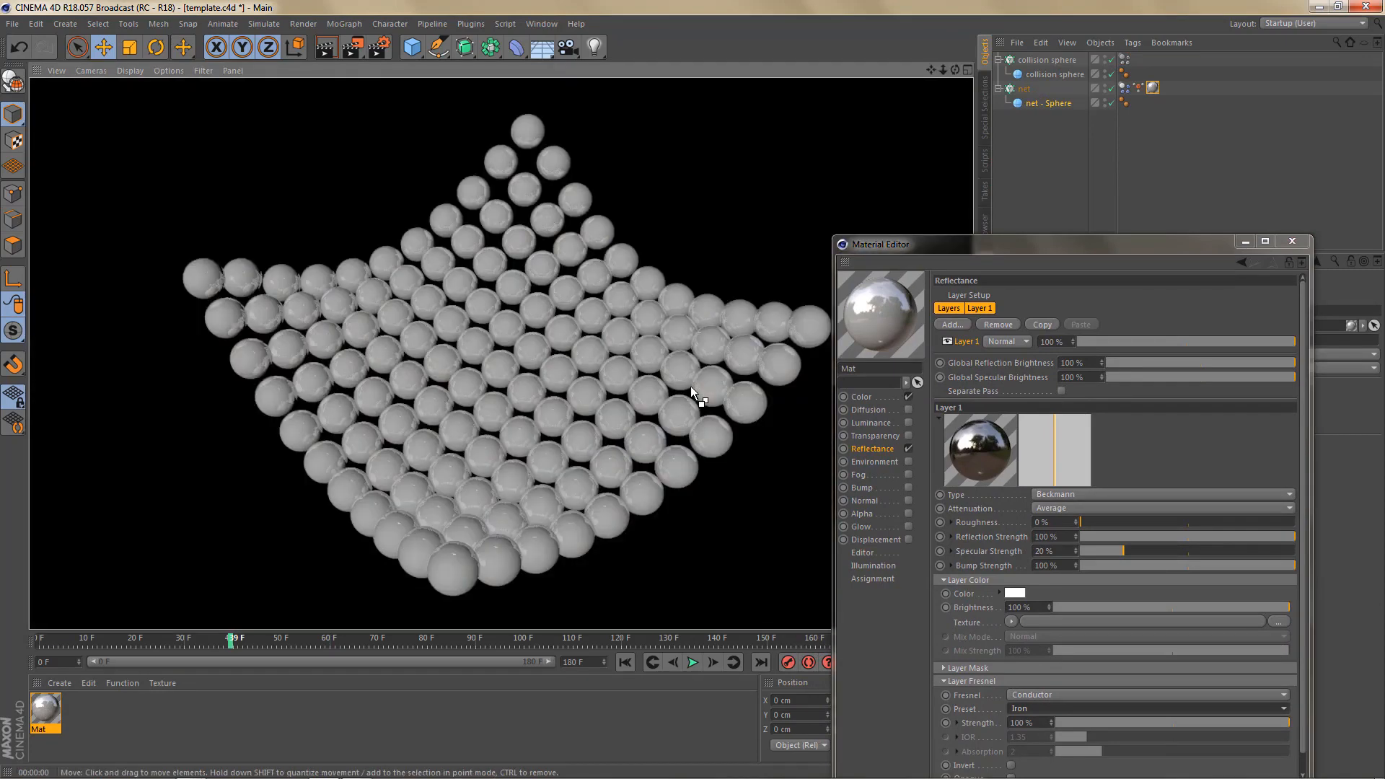
# - Insert the Nikomedias scene rig into the scene and return to the object list
pyautogui.moveTo(1063, 247); pyautogui.dragTo(728, 167)
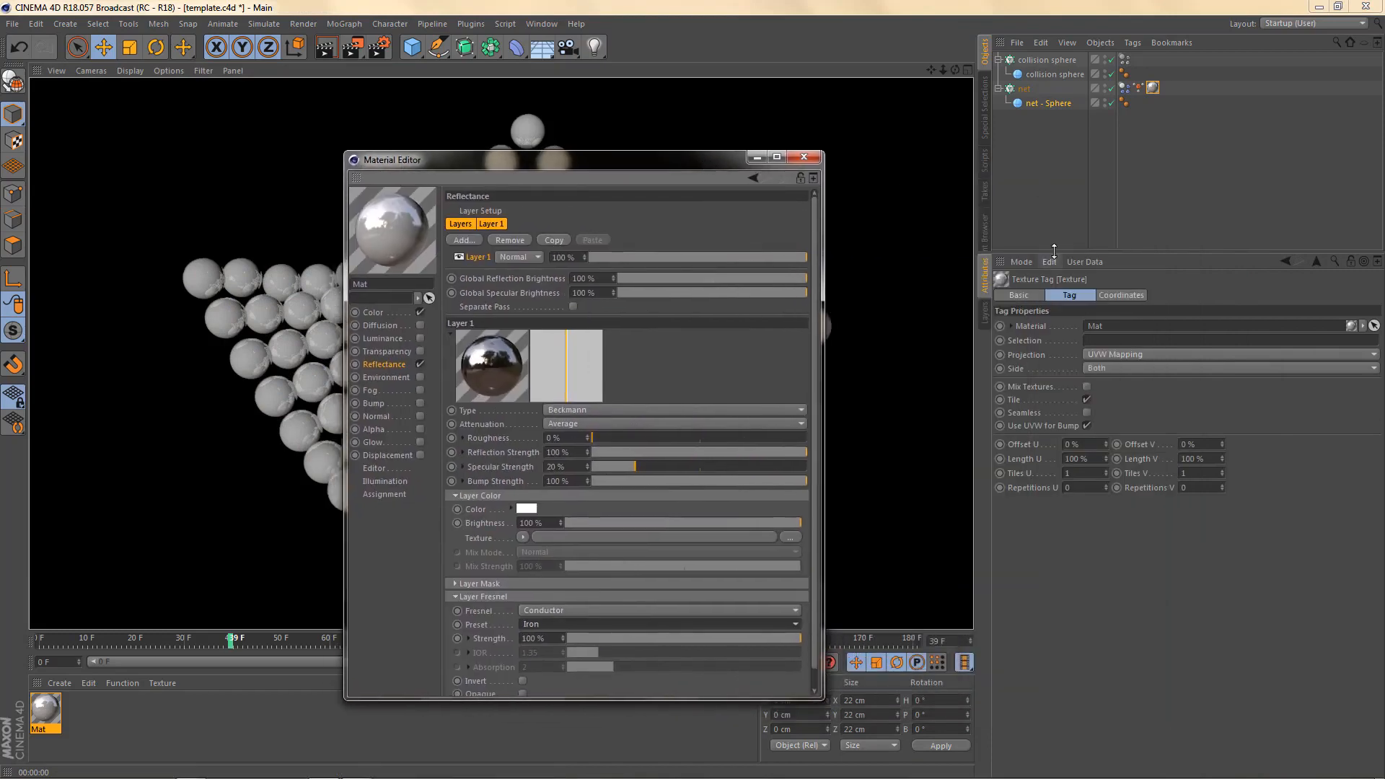
pyautogui.moveTo(1054, 251); pyautogui.dragTo(1024, 416)
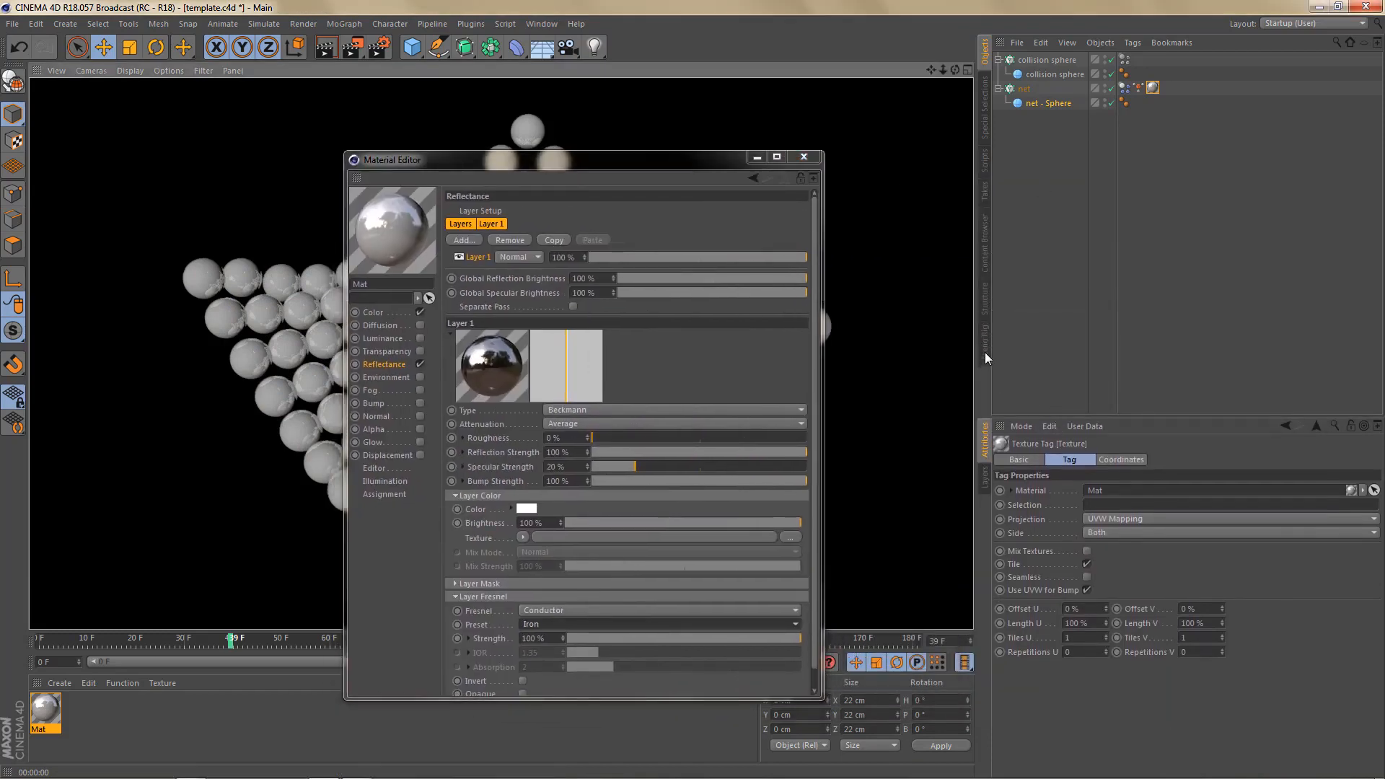
pyautogui.click(986, 352)
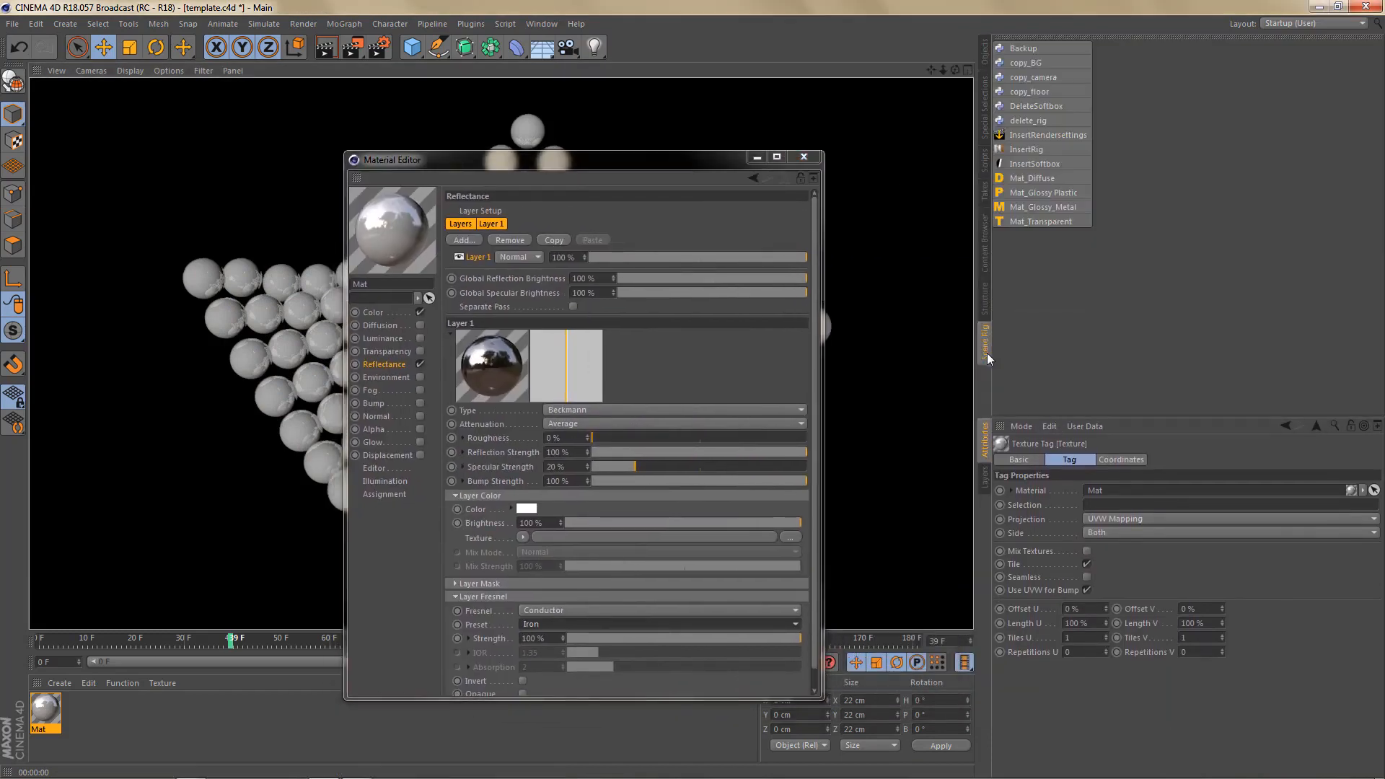
pyautogui.click(1032, 150)
pyautogui.moveTo(633, 162); pyautogui.dragTo(673, 156)
pyautogui.click(984, 61)
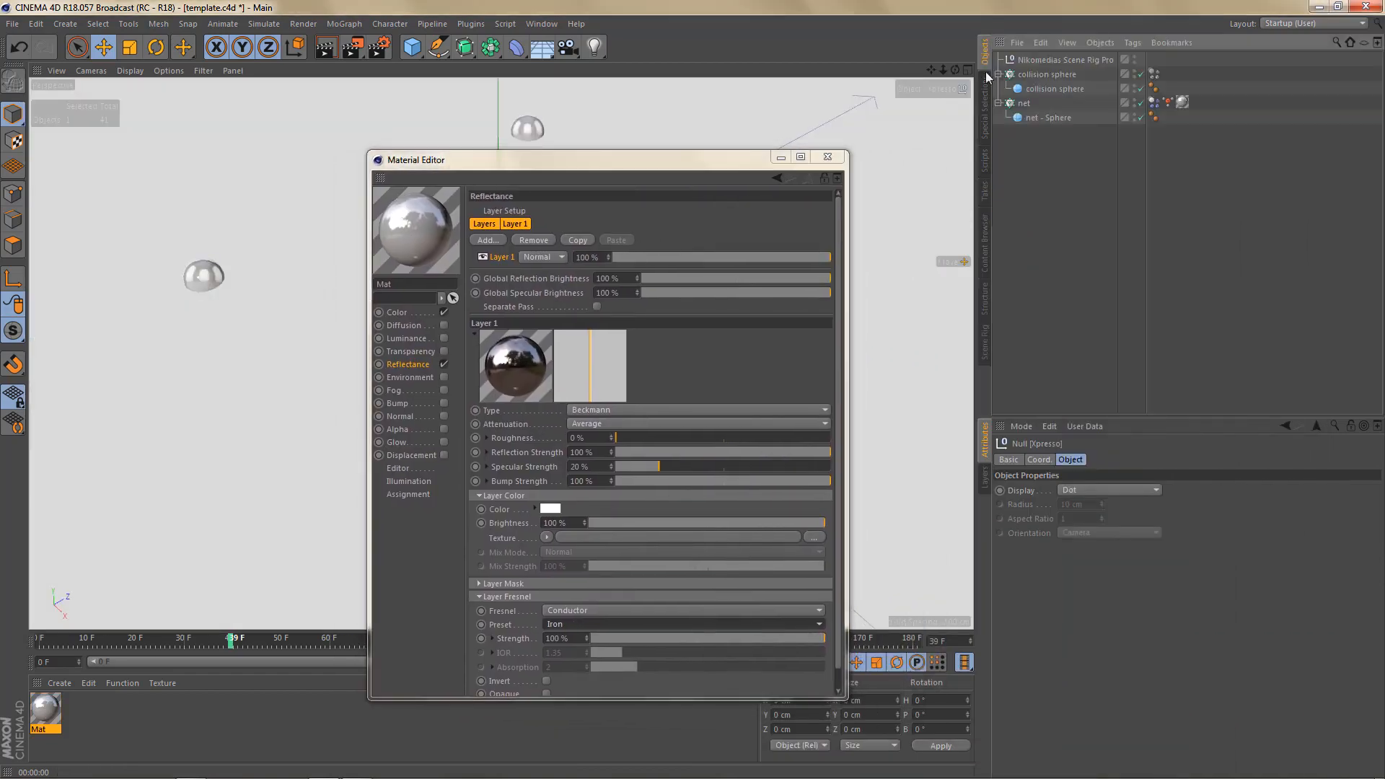
# - Switch off the scene rig's floor in its Background & Floor settings
pyautogui.click(1067, 60)
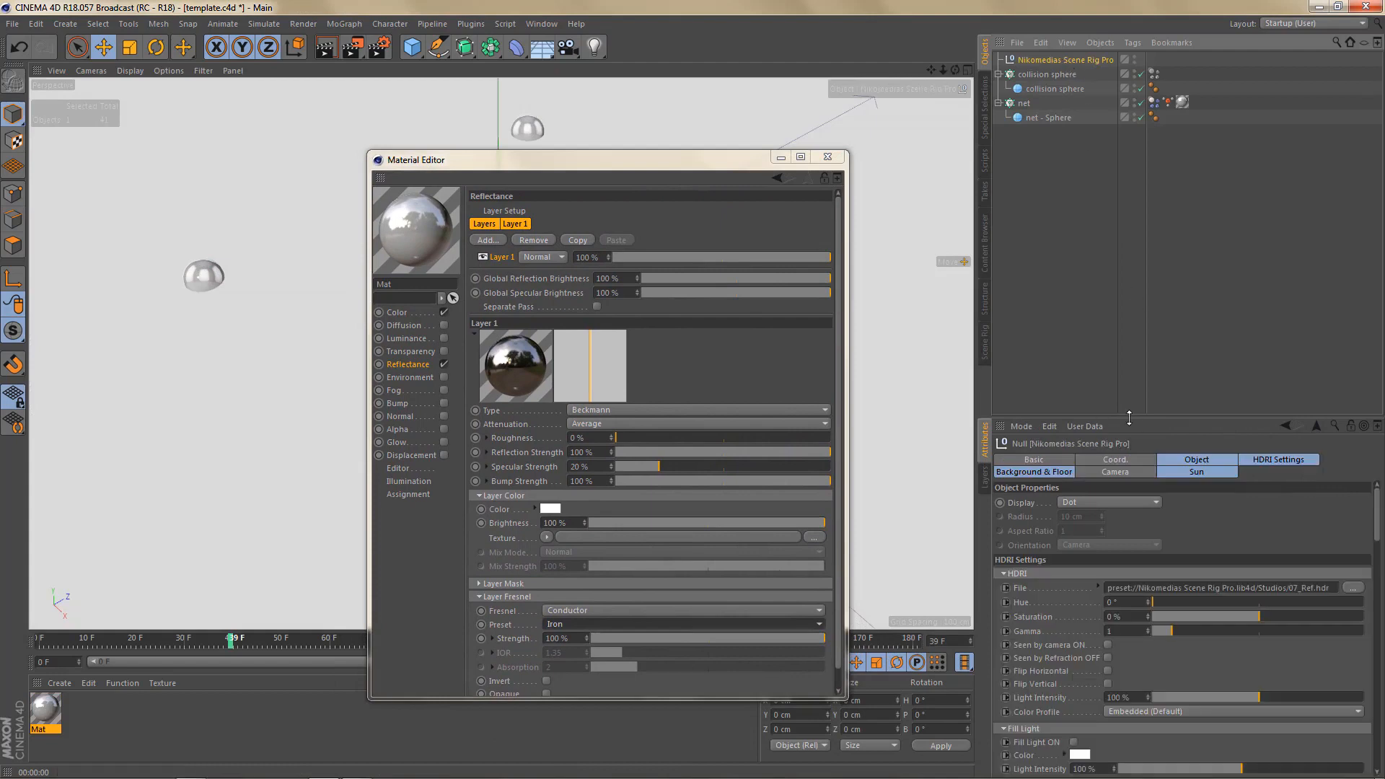
pyautogui.moveTo(1129, 418); pyautogui.dragTo(1125, 267)
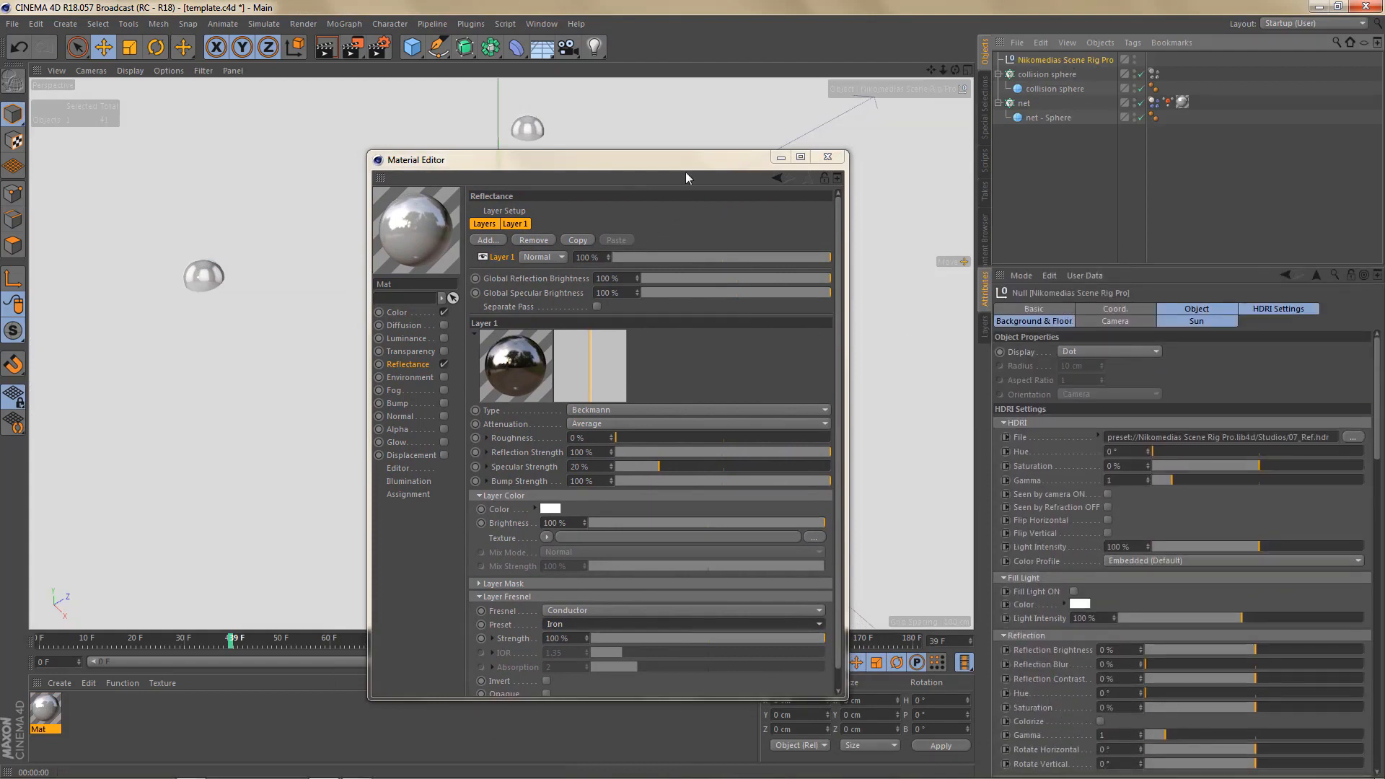
pyautogui.moveTo(686, 174); pyautogui.dragTo(723, 183)
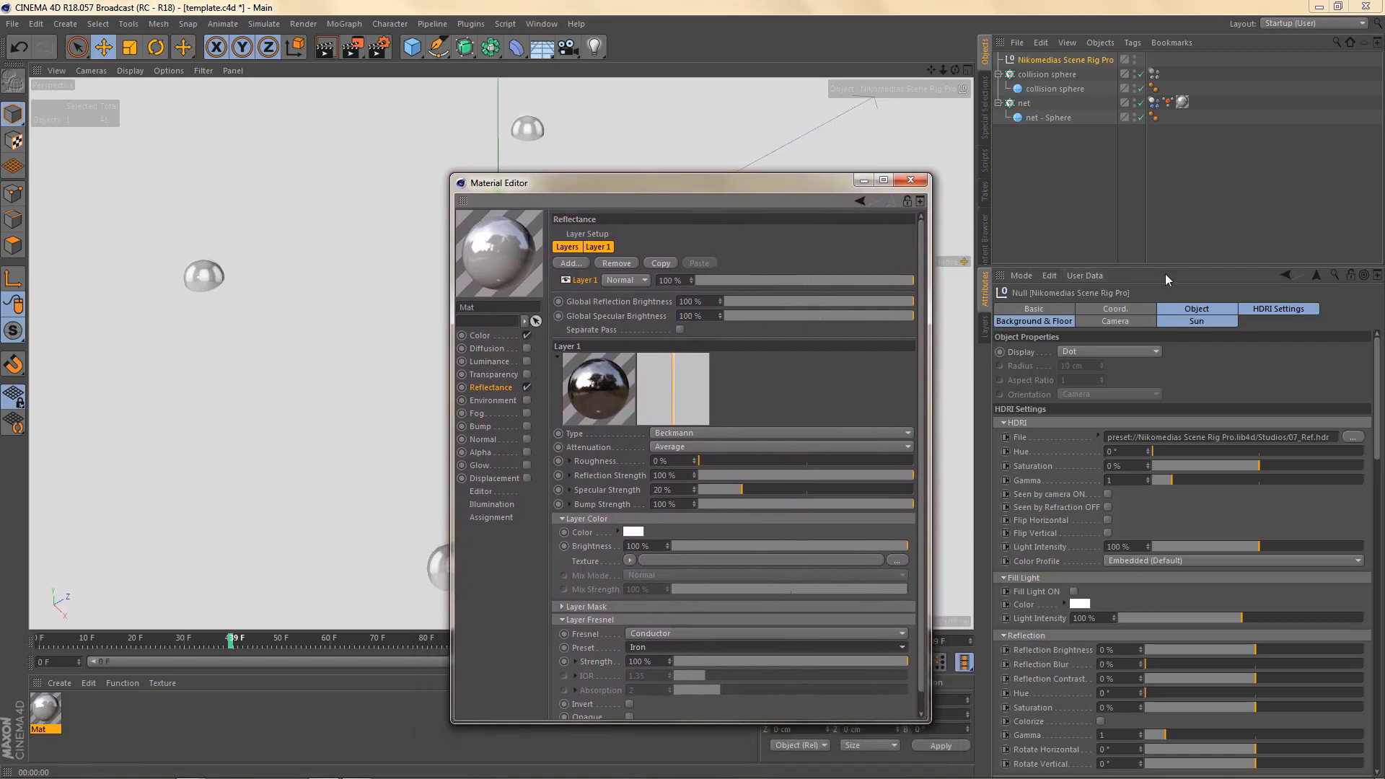
pyautogui.moveTo(1164, 267); pyautogui.dragTo(1165, 188)
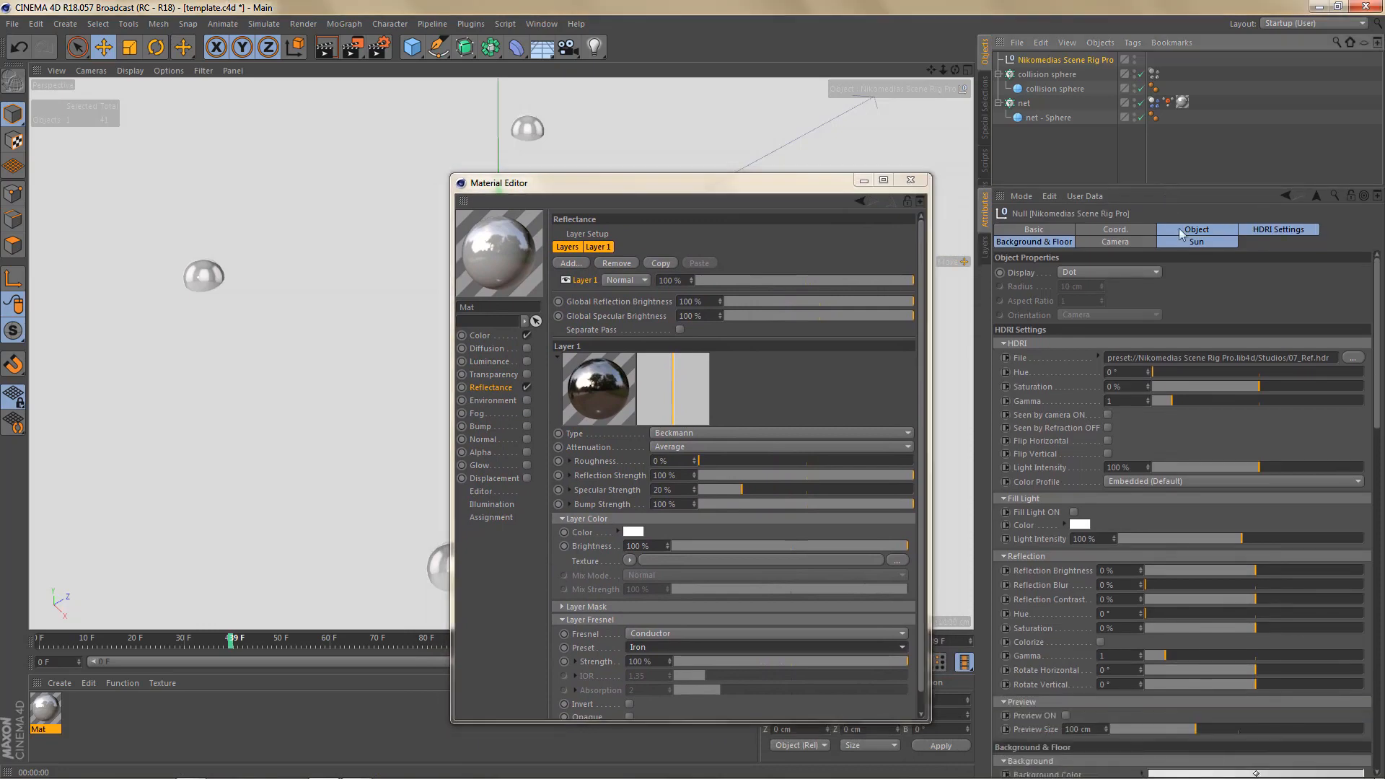
pyautogui.click(1054, 244)
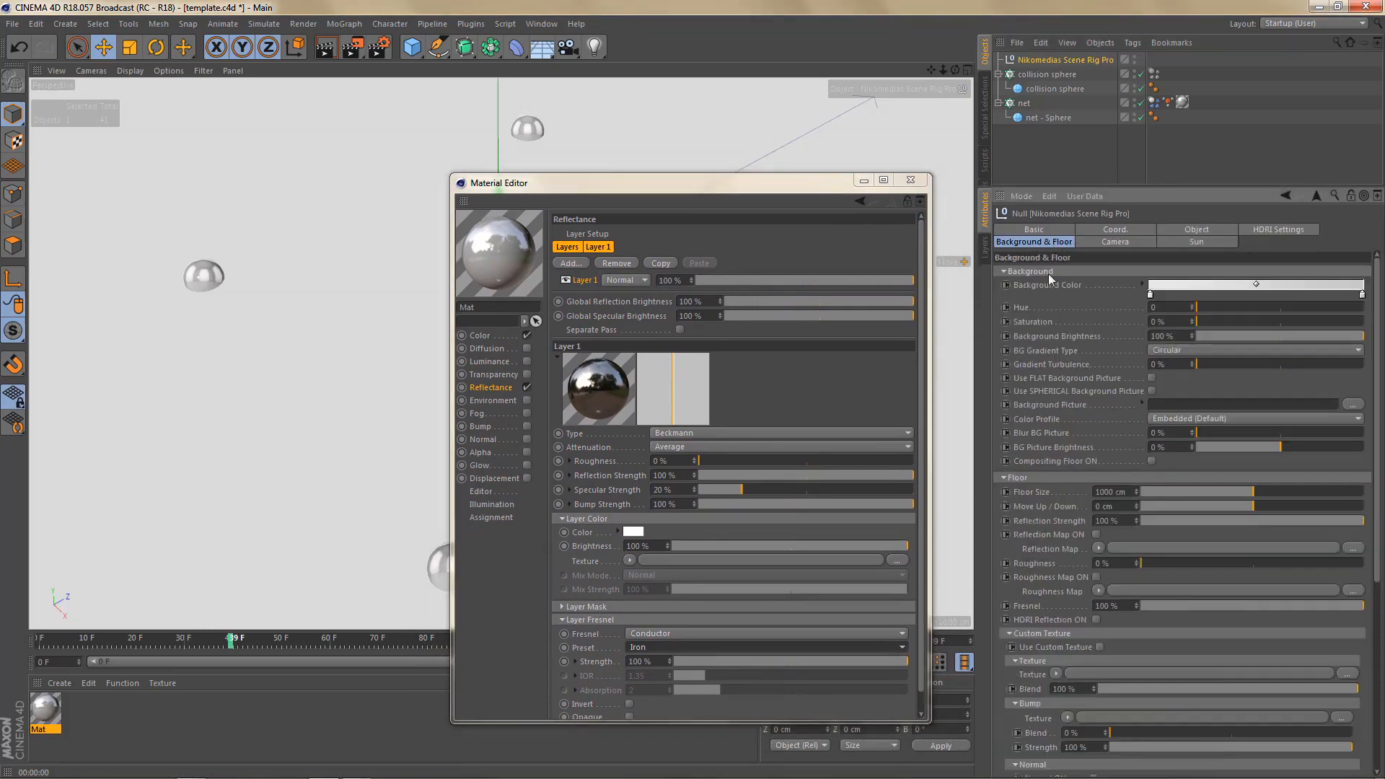
pyautogui.click(1004, 272)
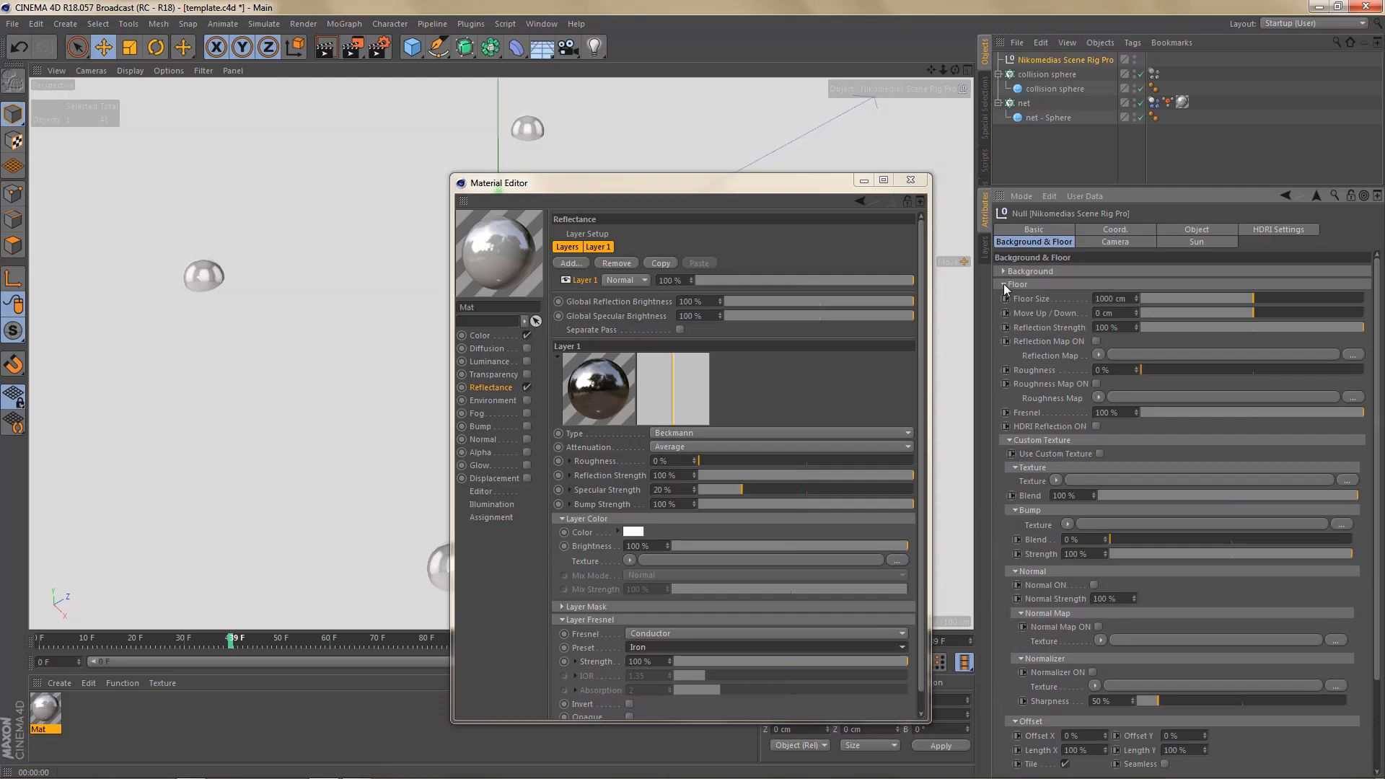
pyautogui.click(1004, 283)
pyautogui.click(1003, 298)
pyautogui.click(1125, 311)
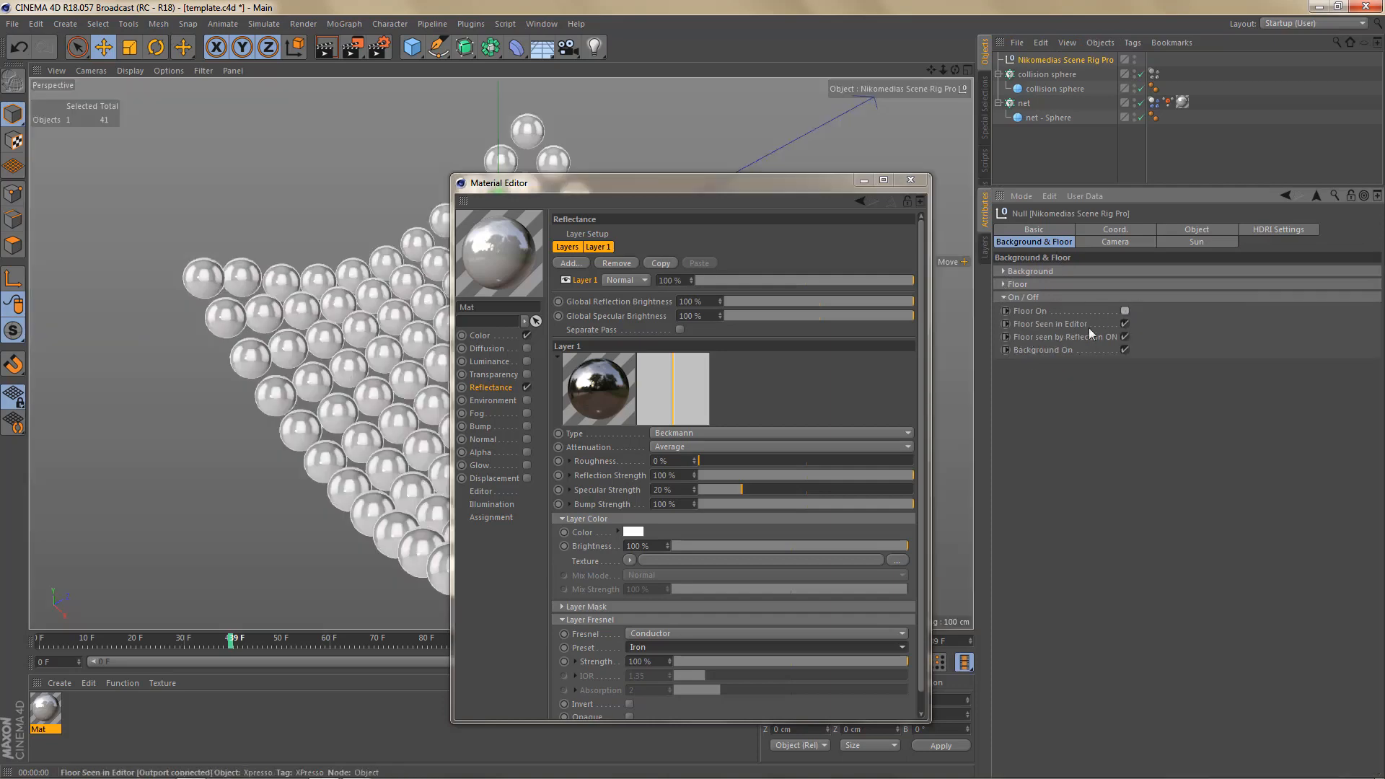
# - Render the perspective view to check the reflective net spheres under the scene rig's lighting
pyautogui.moveTo(736, 182); pyautogui.dragTo(1035, 241)
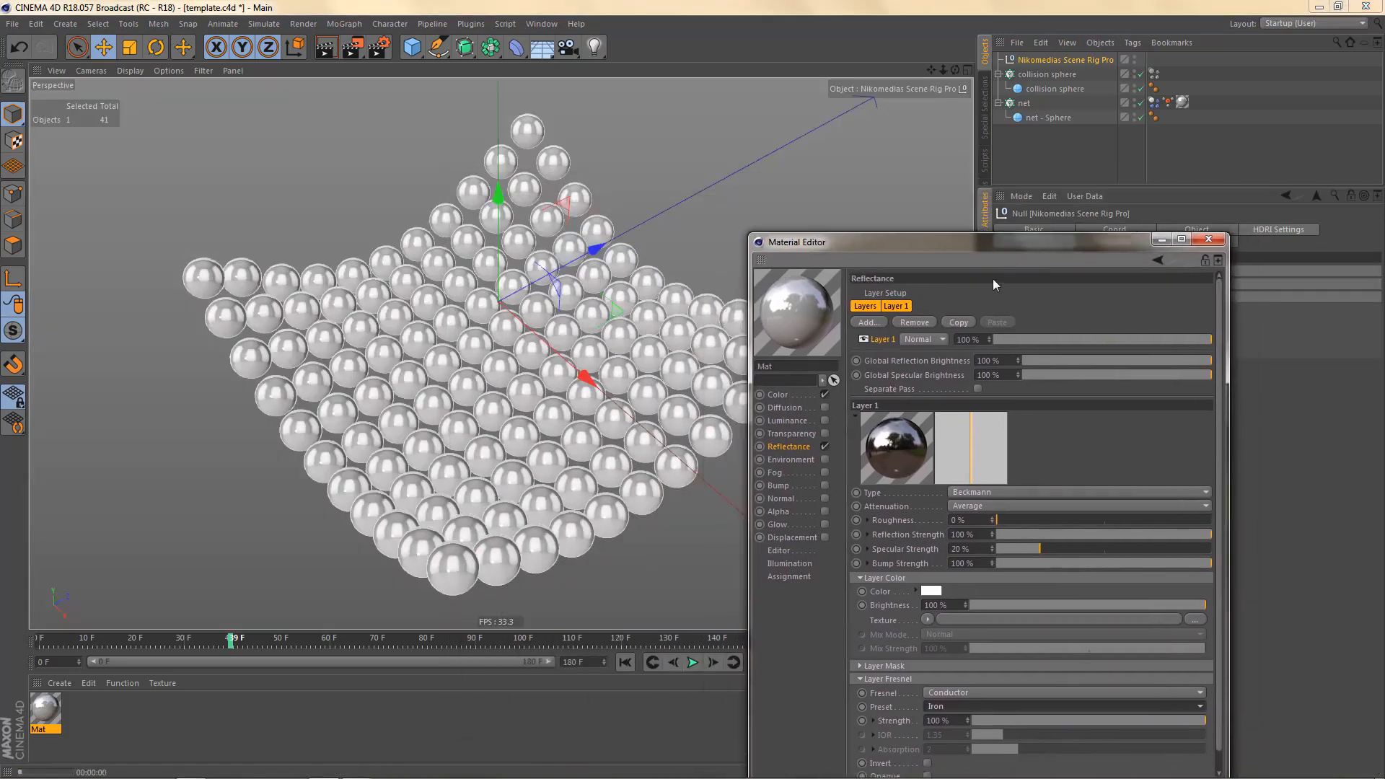
pyautogui.hotkey('ctrl', 'r')
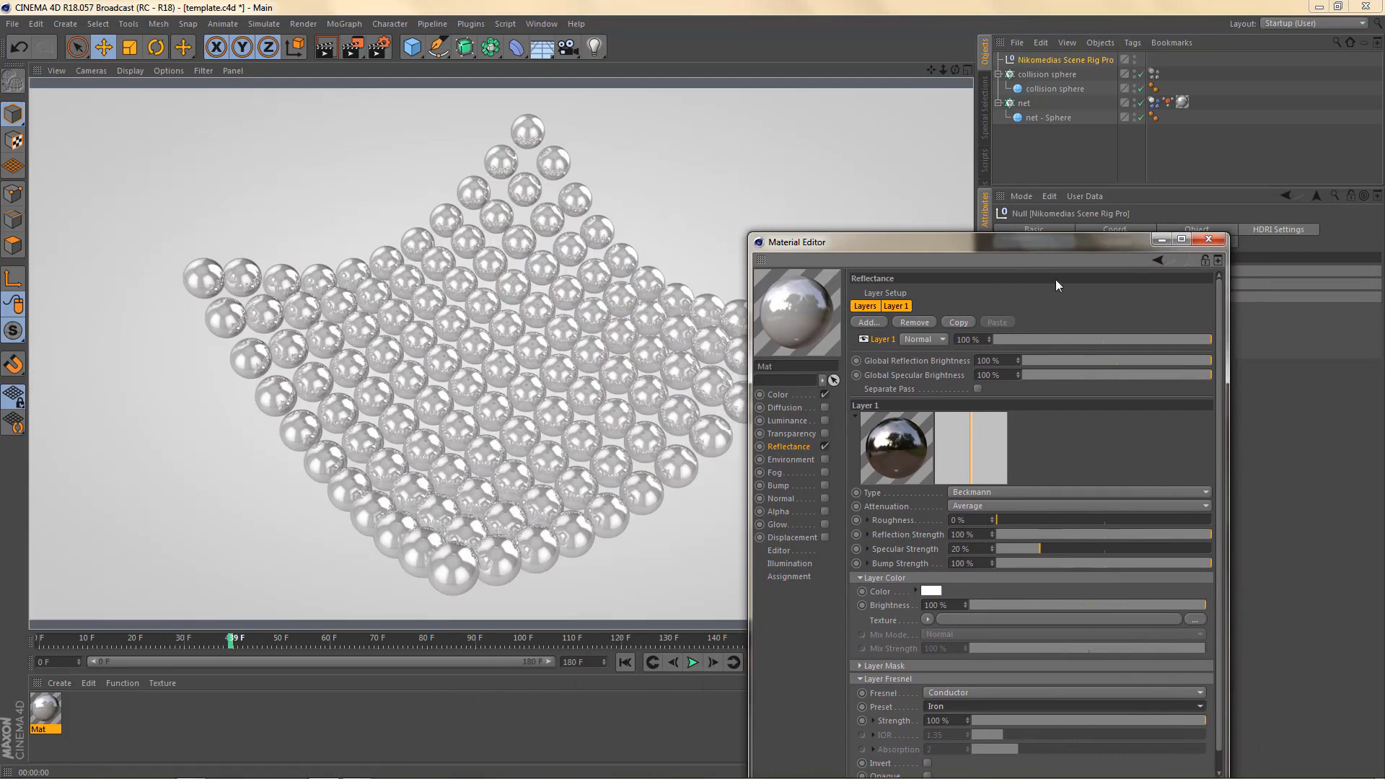
pyautogui.moveTo(1035, 253); pyautogui.dragTo(1151, 197)
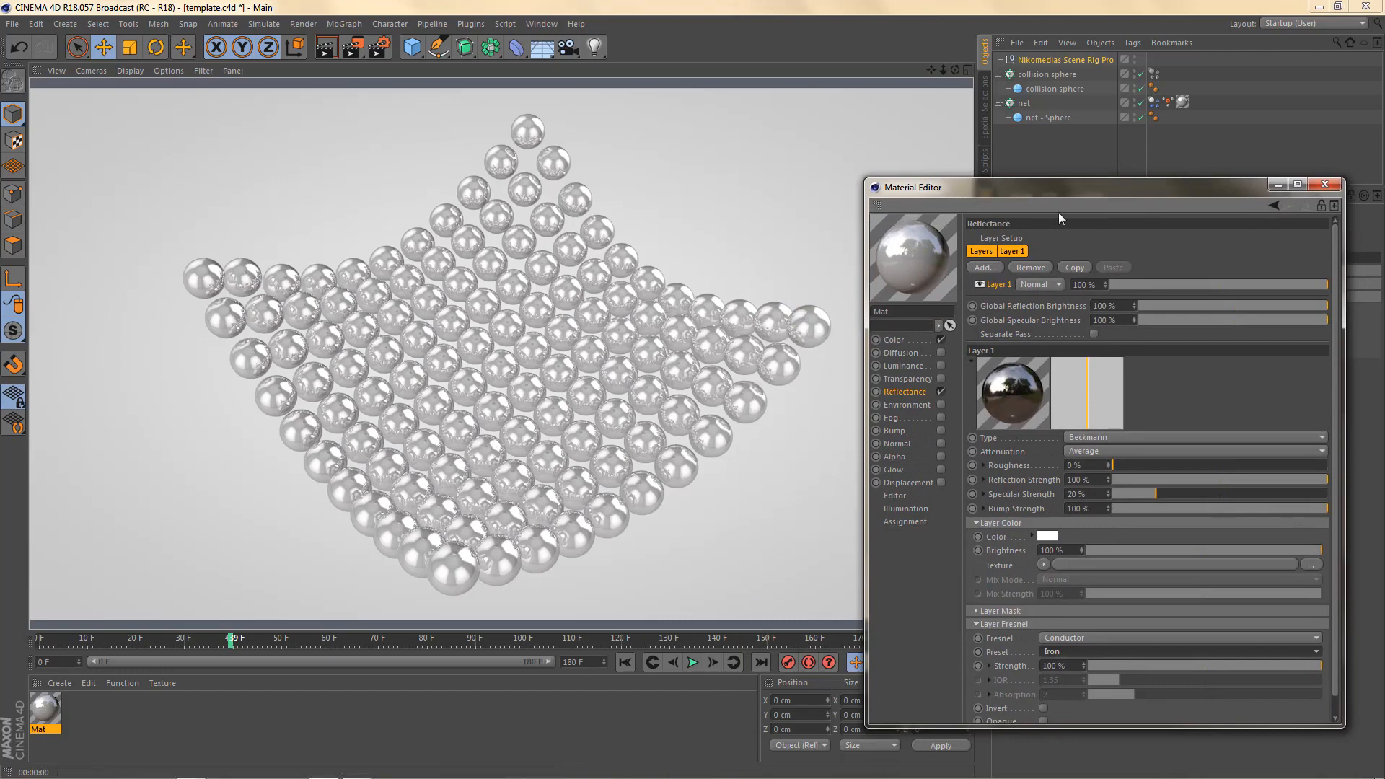
pyautogui.moveTo(1075, 189); pyautogui.dragTo(1067, 153)
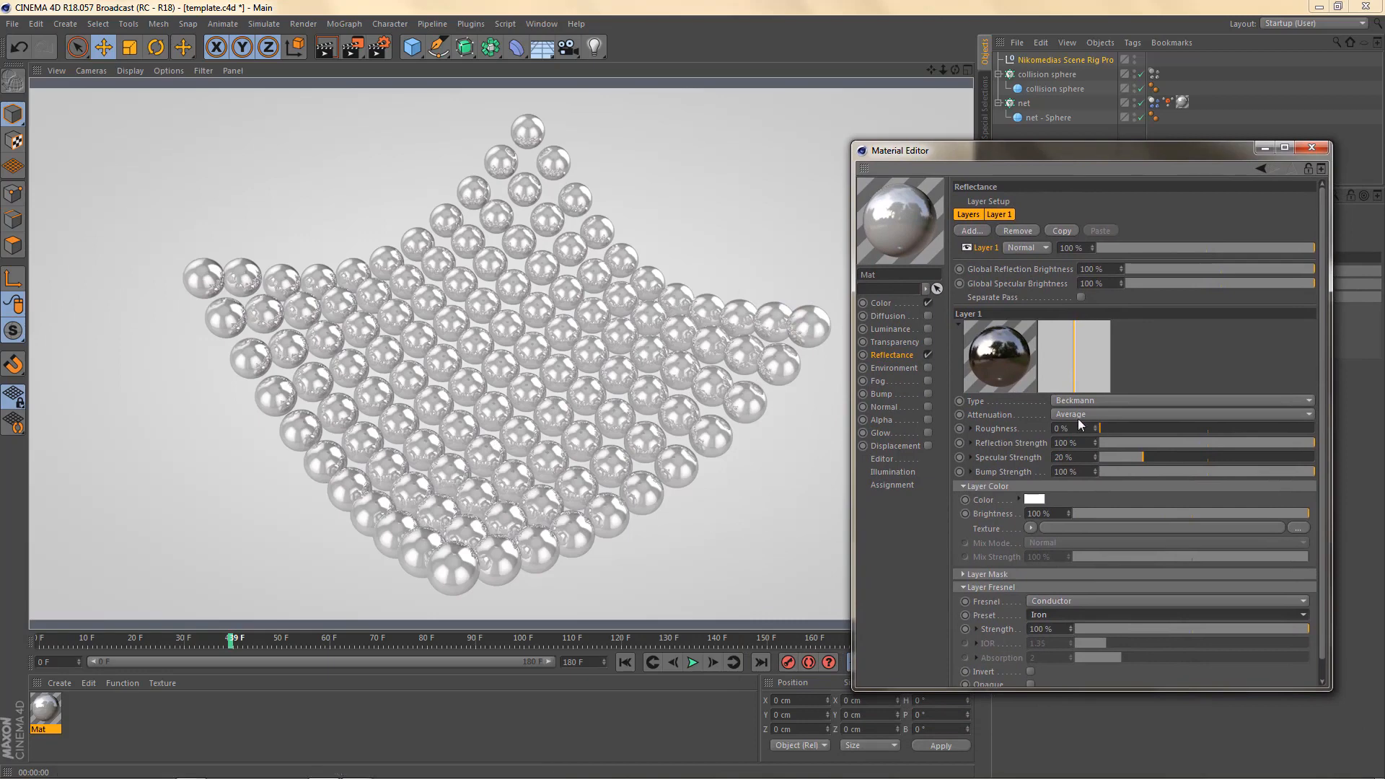
# - Reduce the material's Global Reflection Brightness to 31 %, Global Specular Brightness to 9 % and Reflection Strength to 38 %
pyautogui.click(1184, 269)
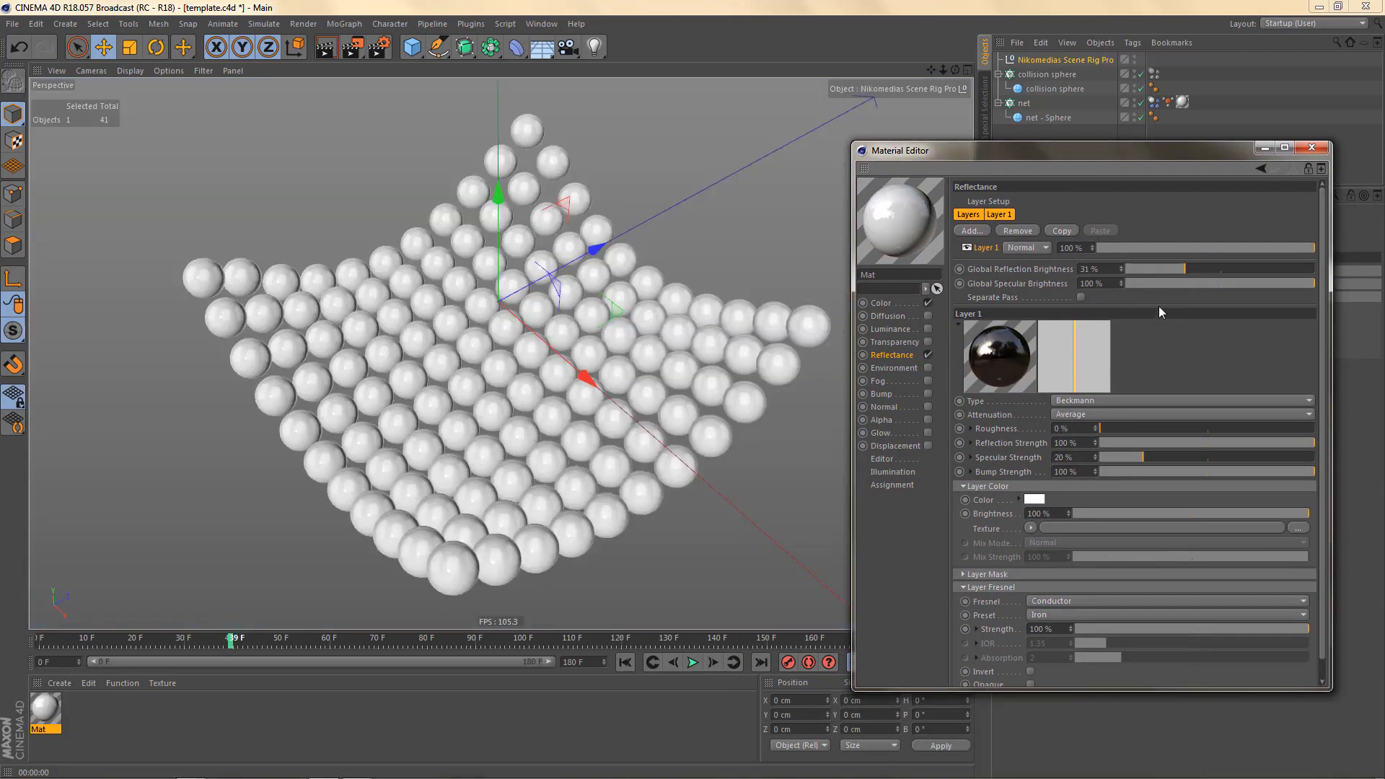
pyautogui.click(1143, 283)
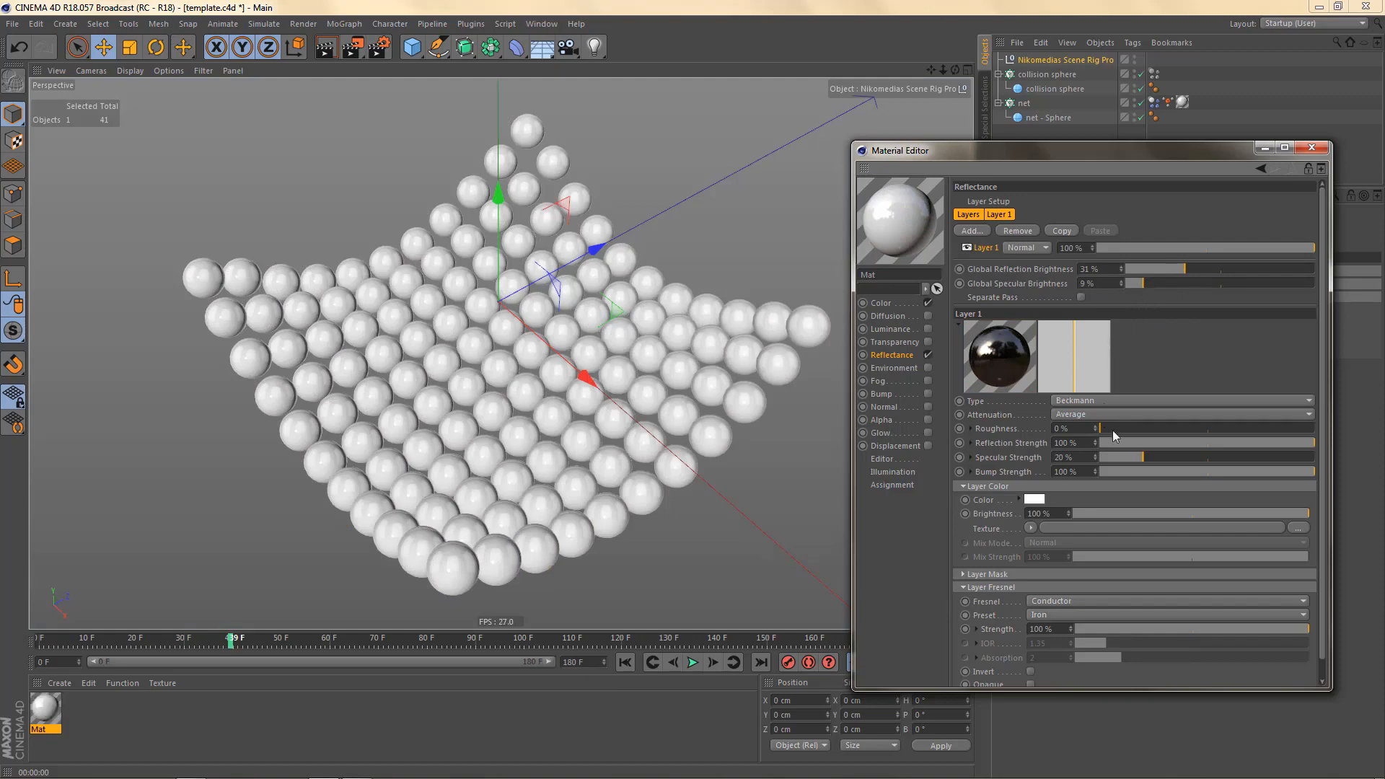
pyautogui.click(1184, 443)
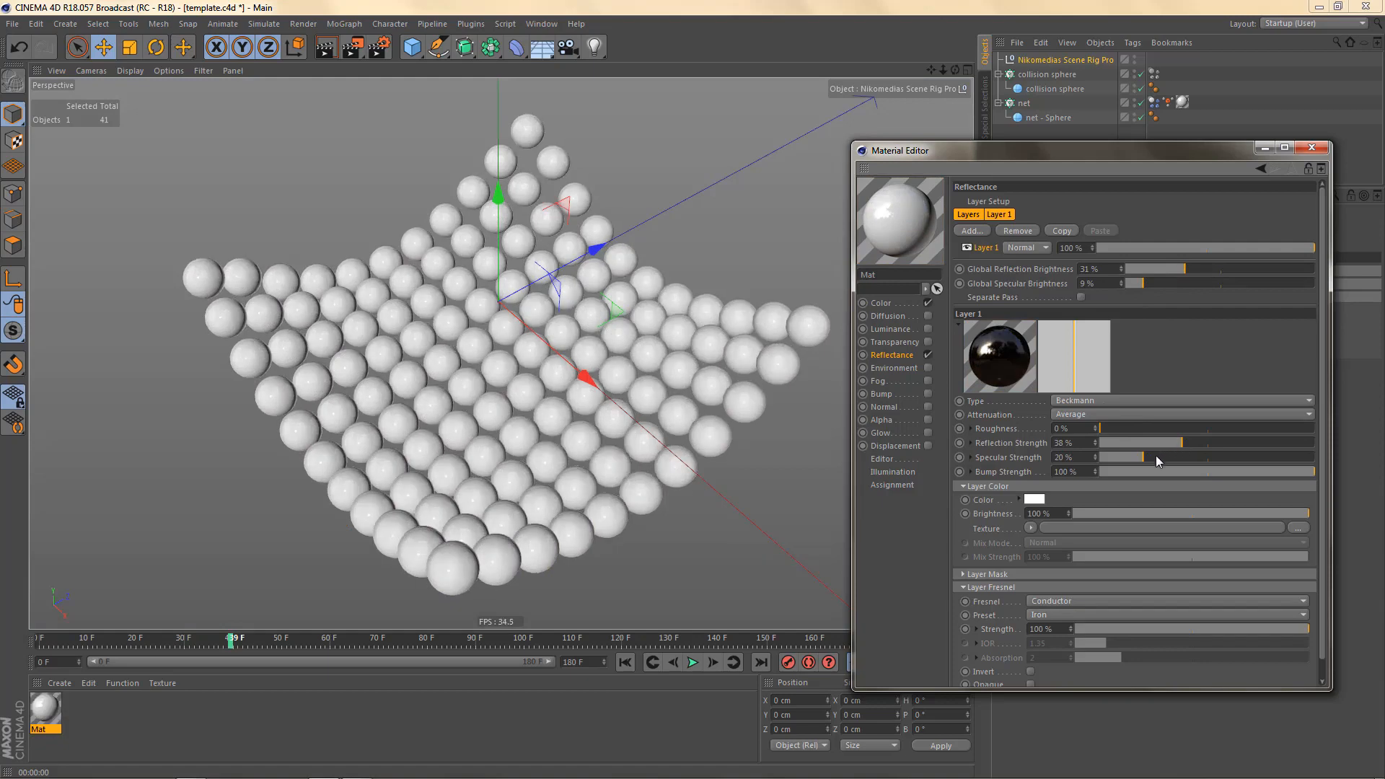
# - Set the Beckmann layer's Roughness to 3 % and test-render the perspective view
pyautogui.click(1096, 428)
pyautogui.click(1096, 428)
pyautogui.click(1096, 428)
pyautogui.hotkey('ctrl', 'r')
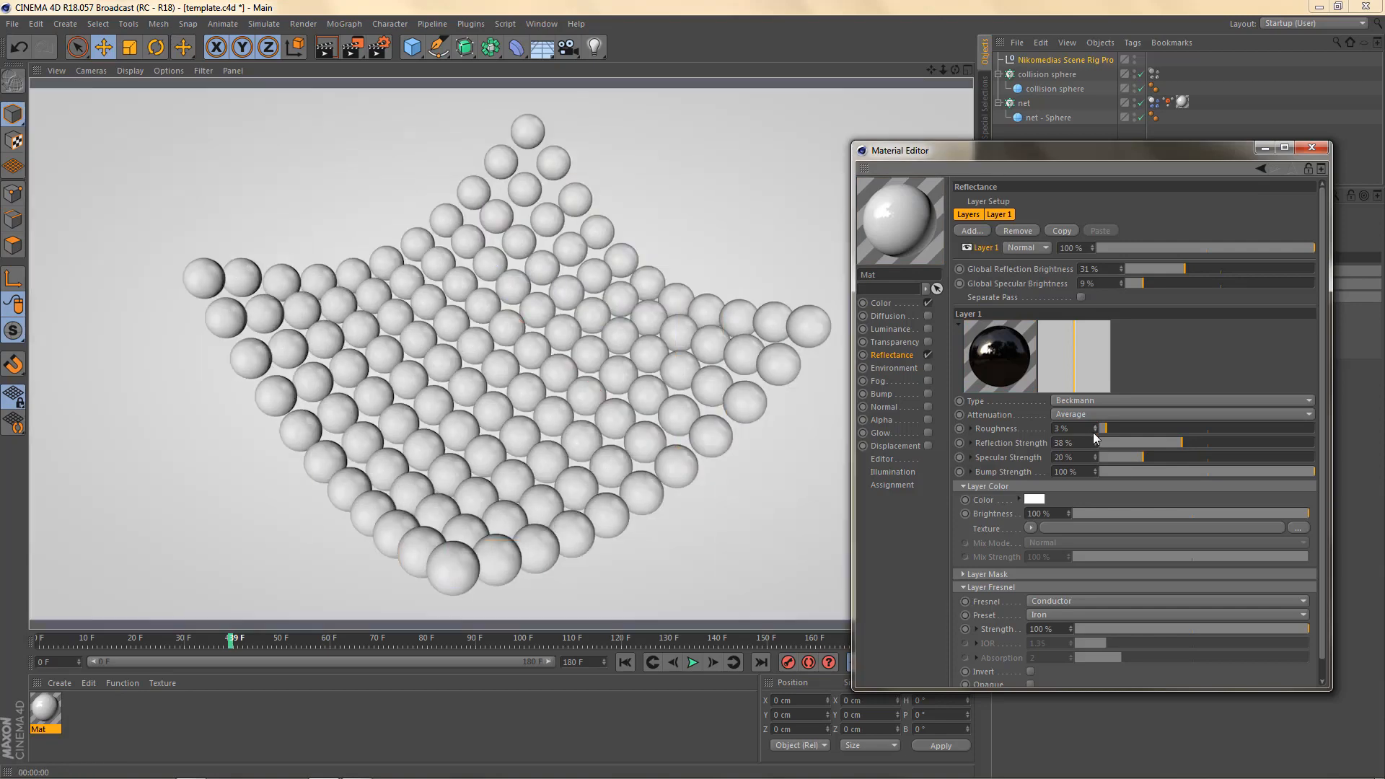
pyautogui.click(570, 528)
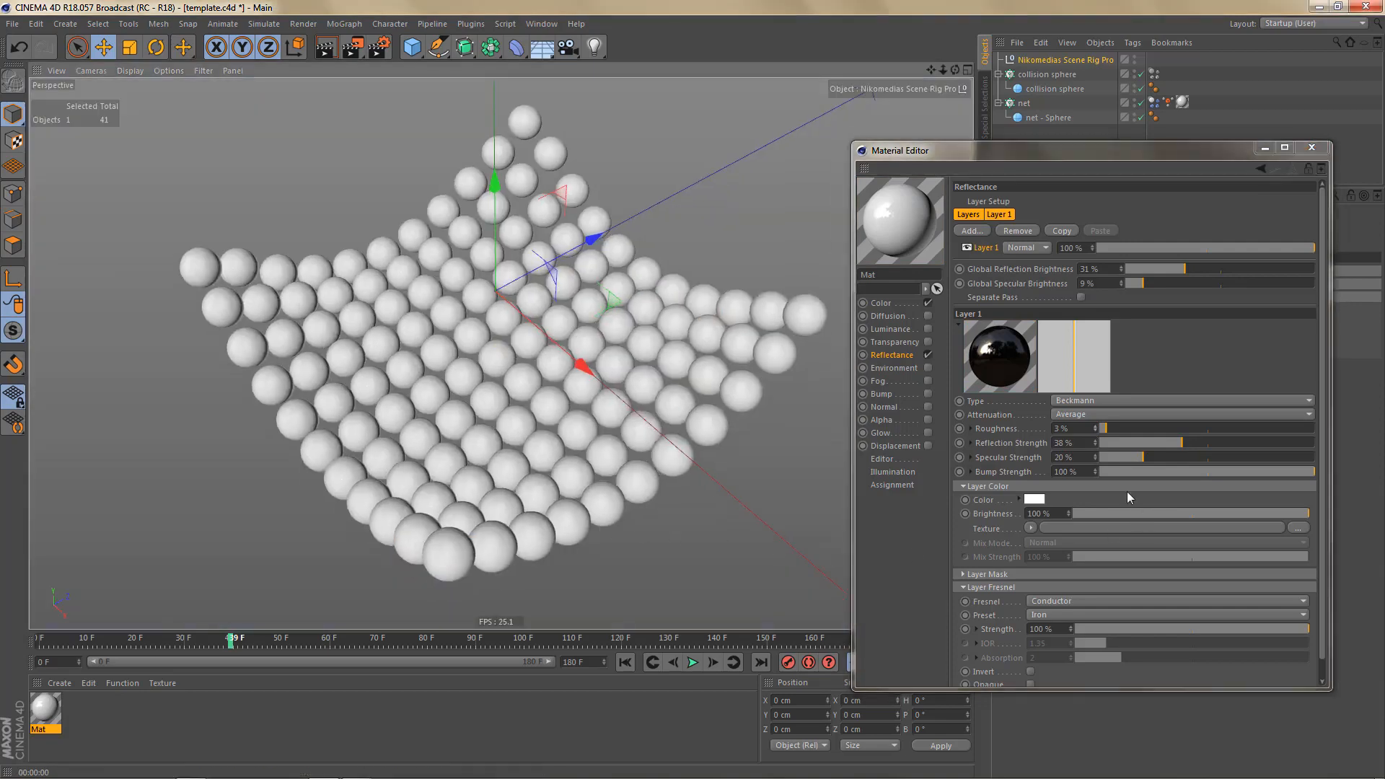
# - Lower the Beckmann layer's Reflection Strength to 32 % and test-render the perspective view
pyautogui.click(1169, 444)
pyautogui.hotkey('ctrl', 'r')
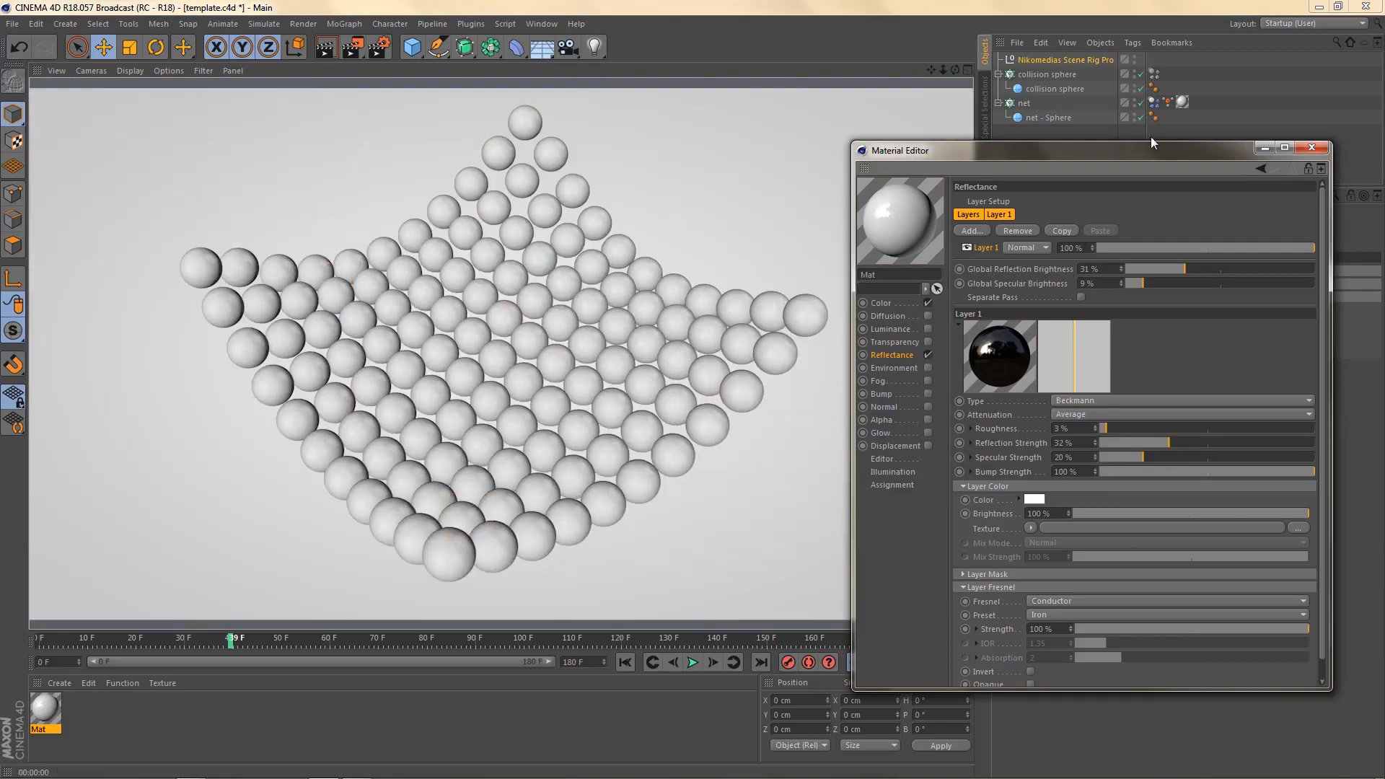
# - Raise the Light Intensity in the scene rig's HDRI Settings to 119 % and test-render the perspective view
pyautogui.moveTo(1160, 147); pyautogui.dragTo(720, 151)
pyautogui.click(1080, 59)
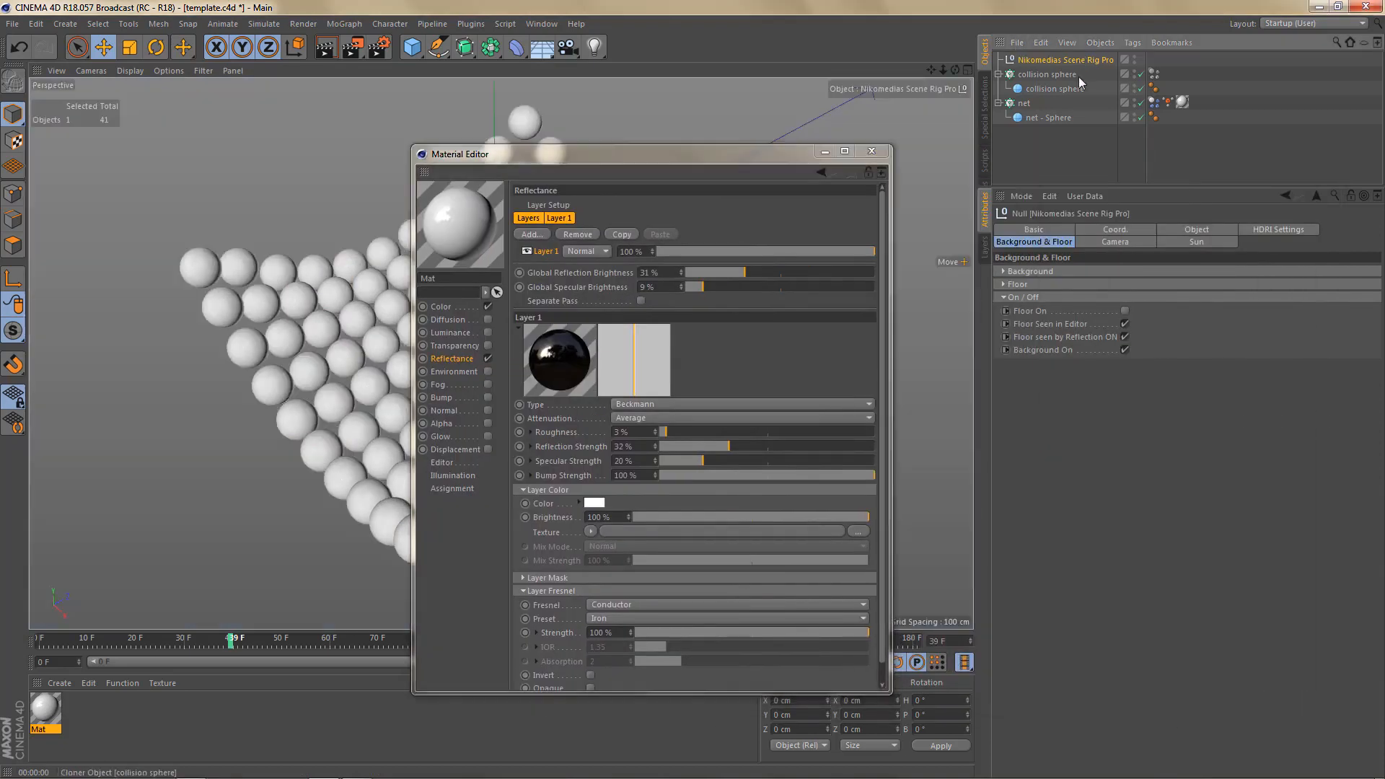
pyautogui.click(1278, 230)
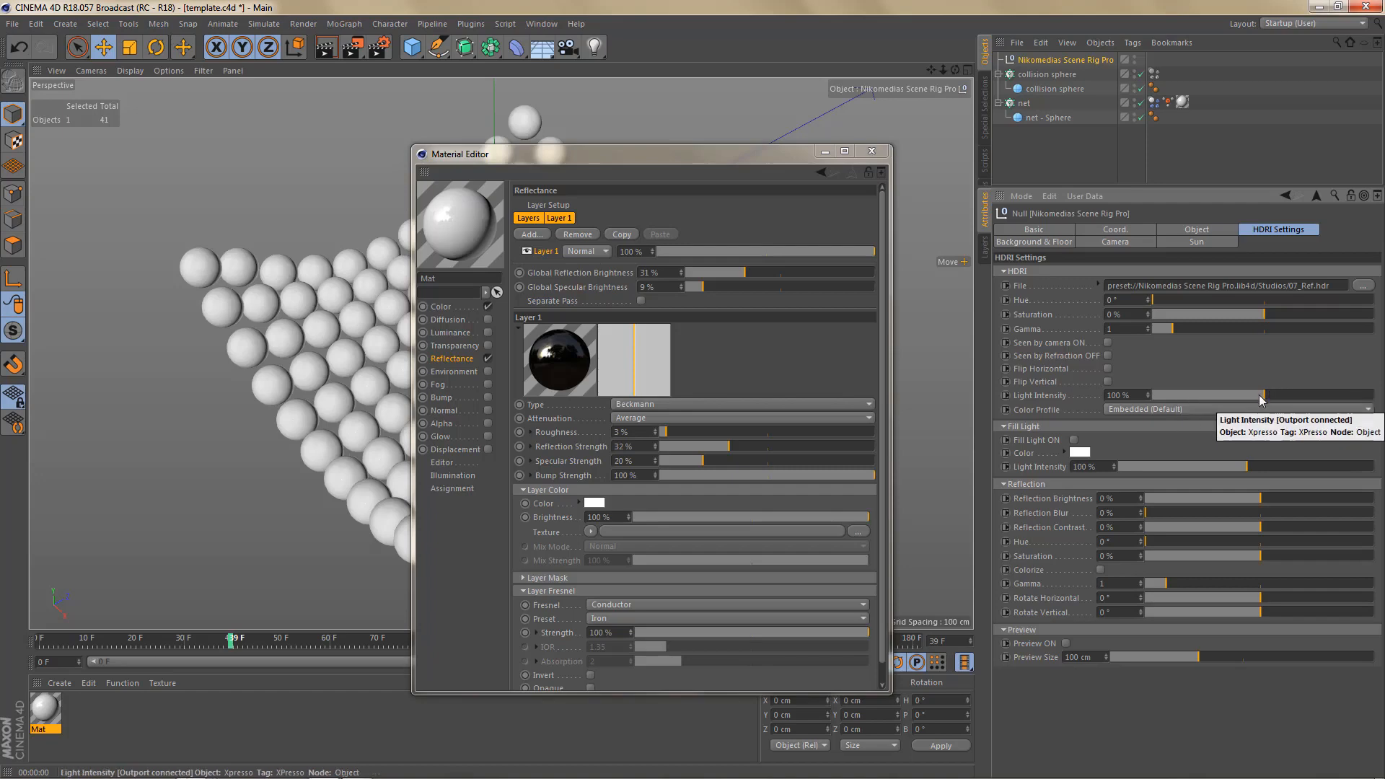
pyautogui.moveTo(1264, 395); pyautogui.dragTo(1288, 403)
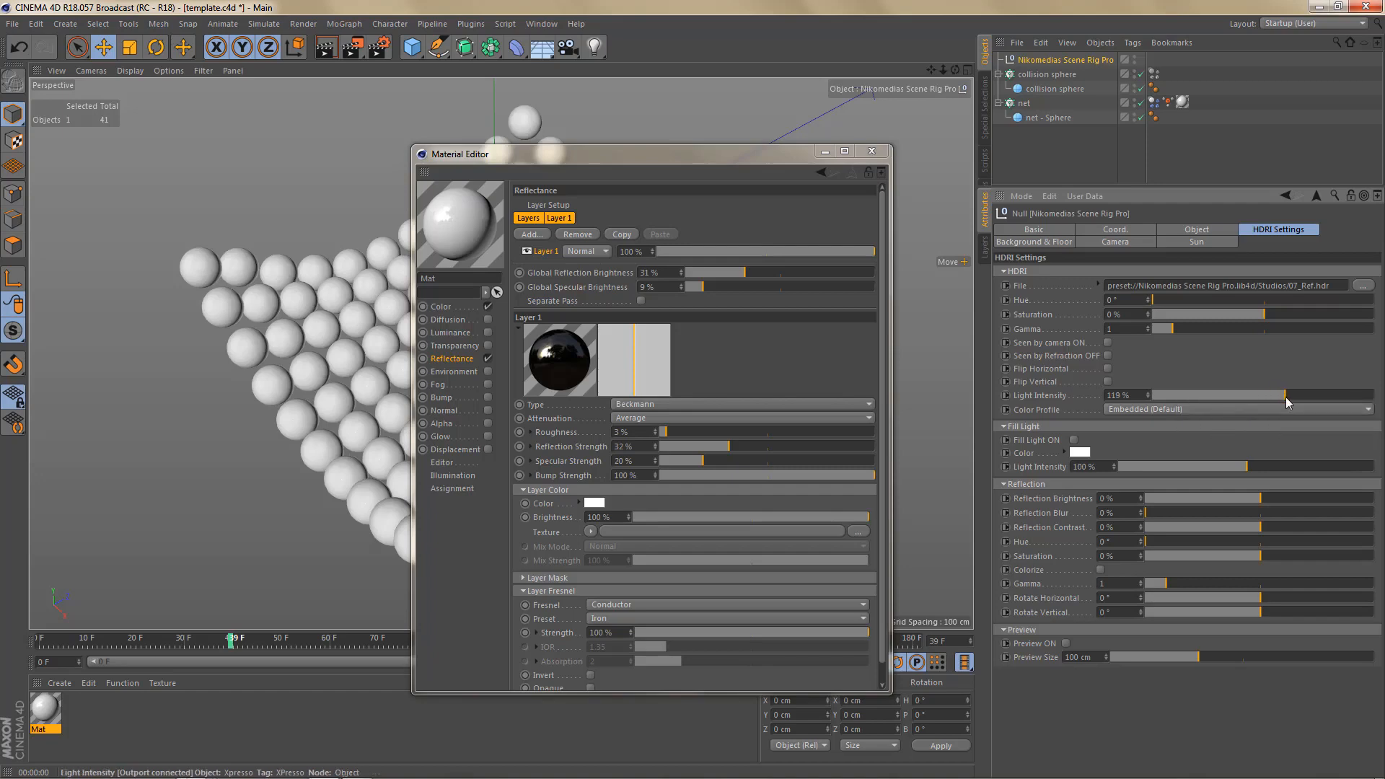
pyautogui.moveTo(761, 155); pyautogui.dragTo(1005, 171)
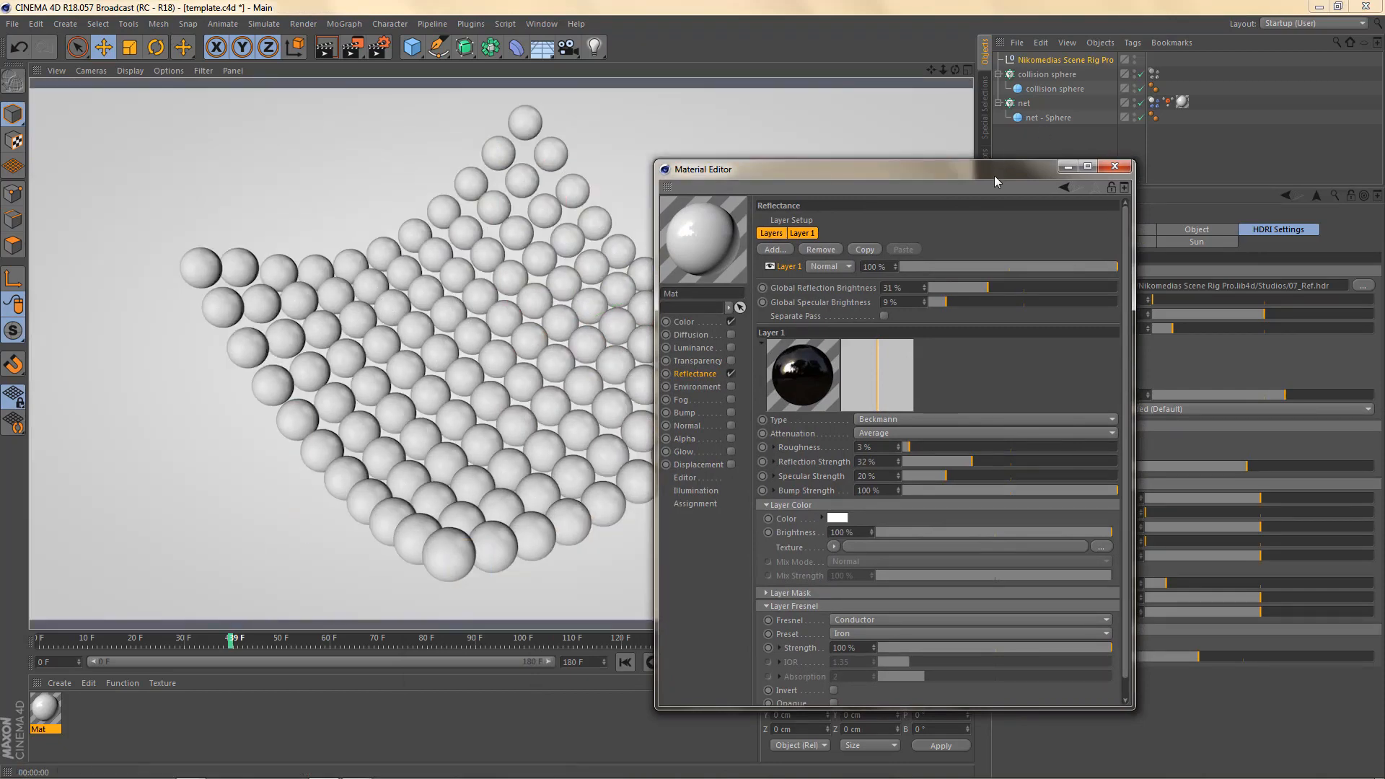
# - Try a Reflection Blur of 18 % in the scene rig's HDRI Settings and test-render the perspective view
pyautogui.moveTo(994, 175); pyautogui.dragTo(845, 169)
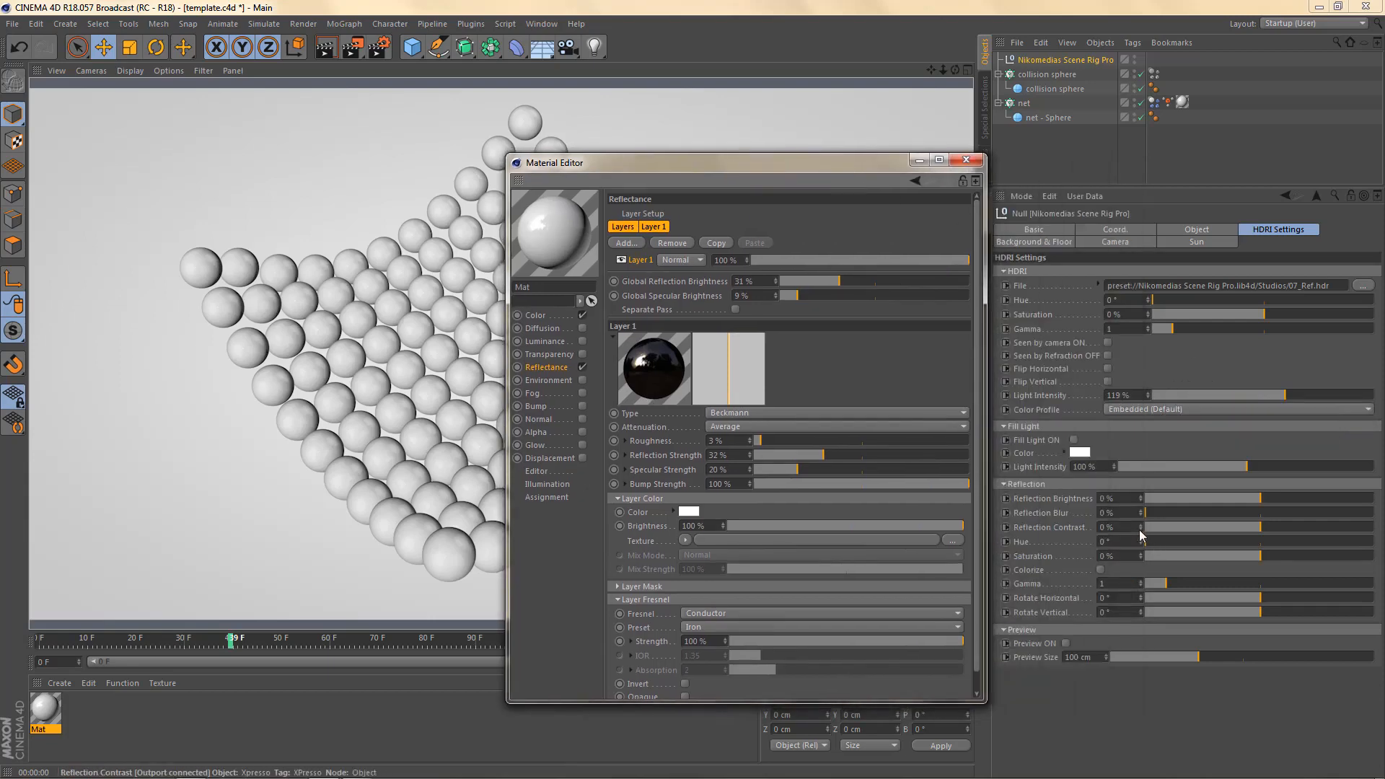
pyautogui.moveTo(1147, 513); pyautogui.dragTo(1187, 513)
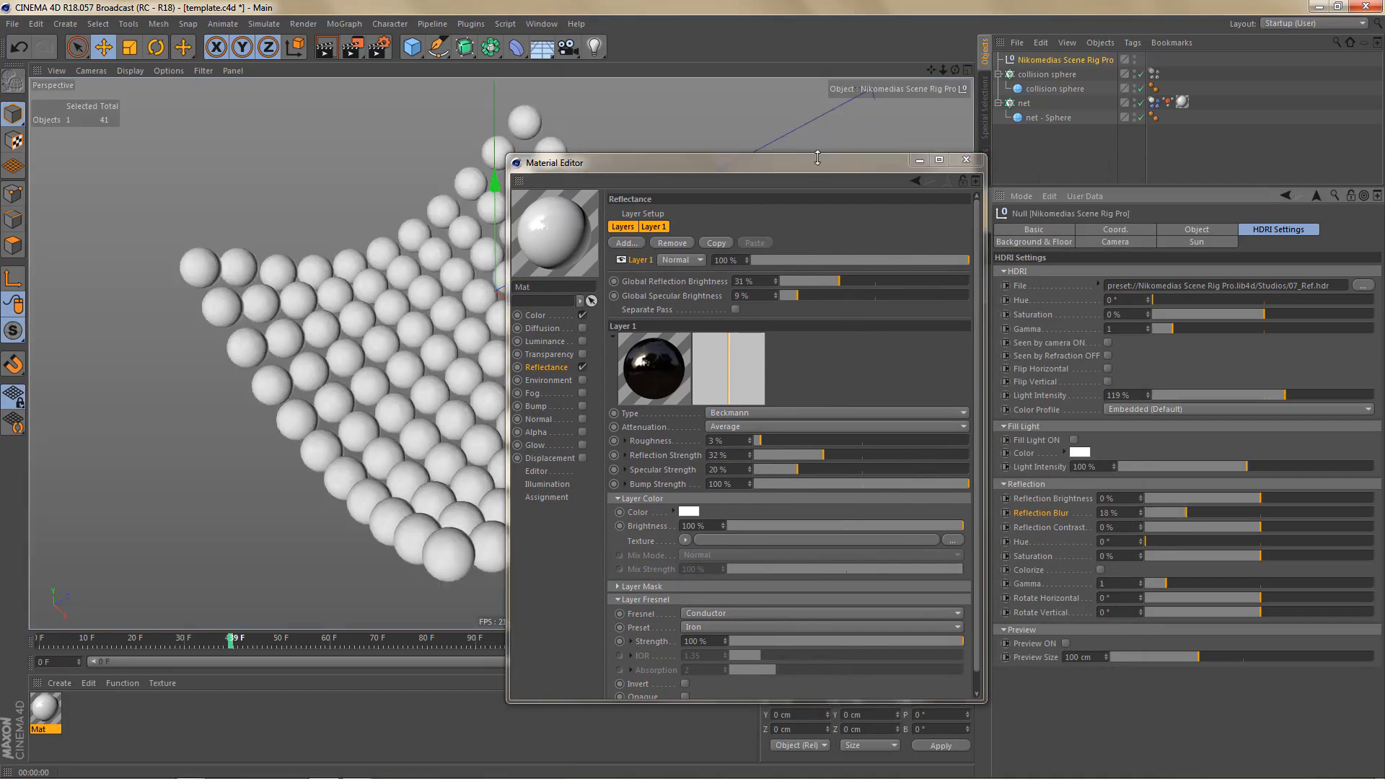
pyautogui.moveTo(818, 173); pyautogui.dragTo(990, 188)
pyautogui.hotkey('ctrl', 'r')
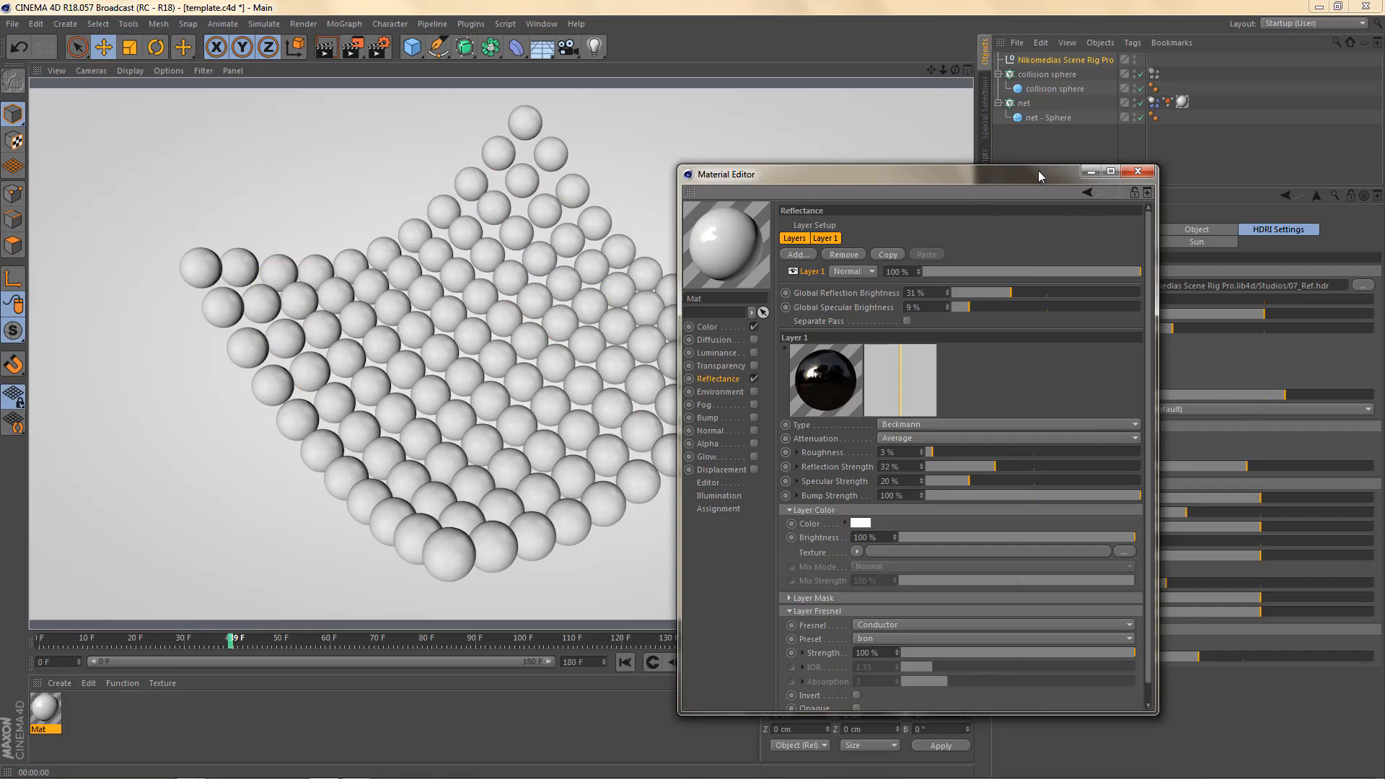
# - Set the scene rig's Reflection Blur to 38 %, test-render the perspective view and close the Material Editor
pyautogui.moveTo(1038, 170); pyautogui.dragTo(692, 280)
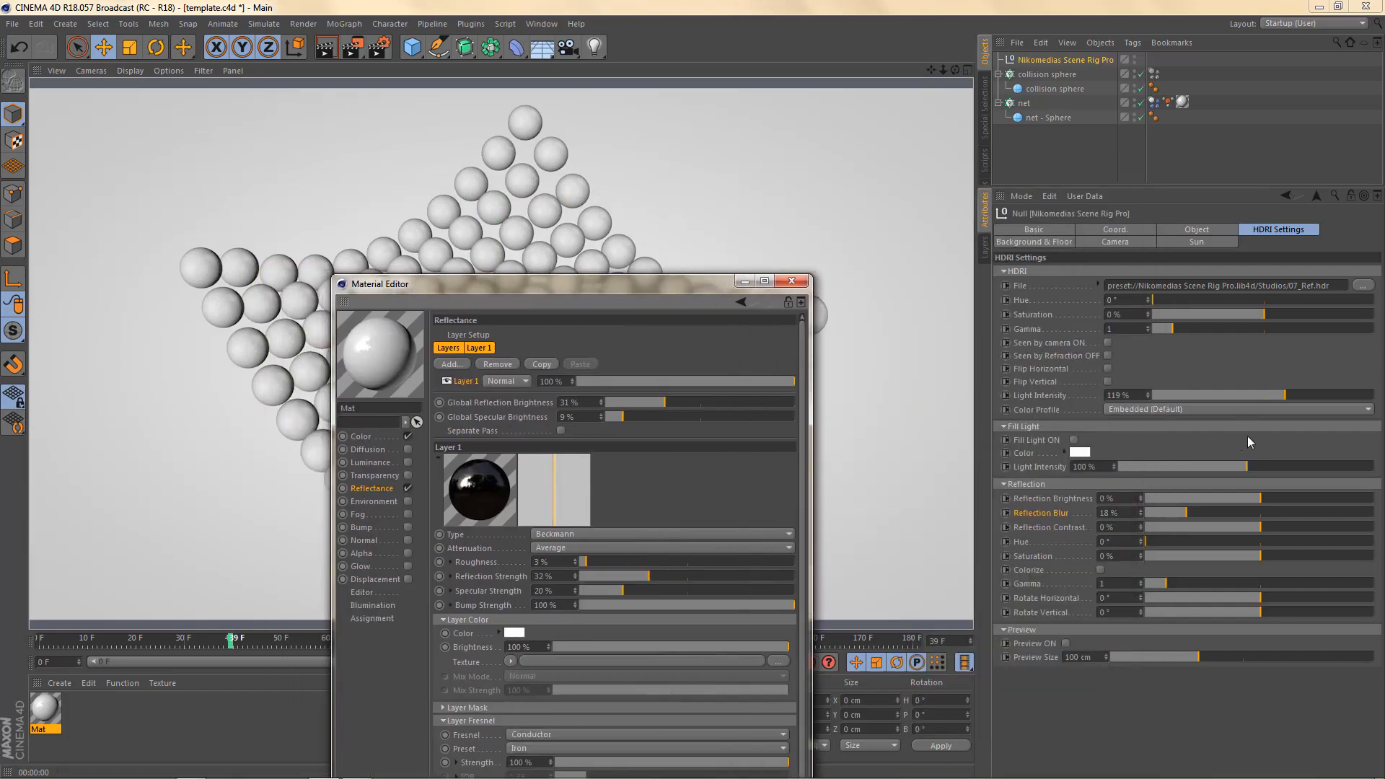
pyautogui.click(1232, 513)
pyautogui.moveTo(588, 284); pyautogui.dragTo(952, 210)
pyautogui.hotkey('ctrl', 'r')
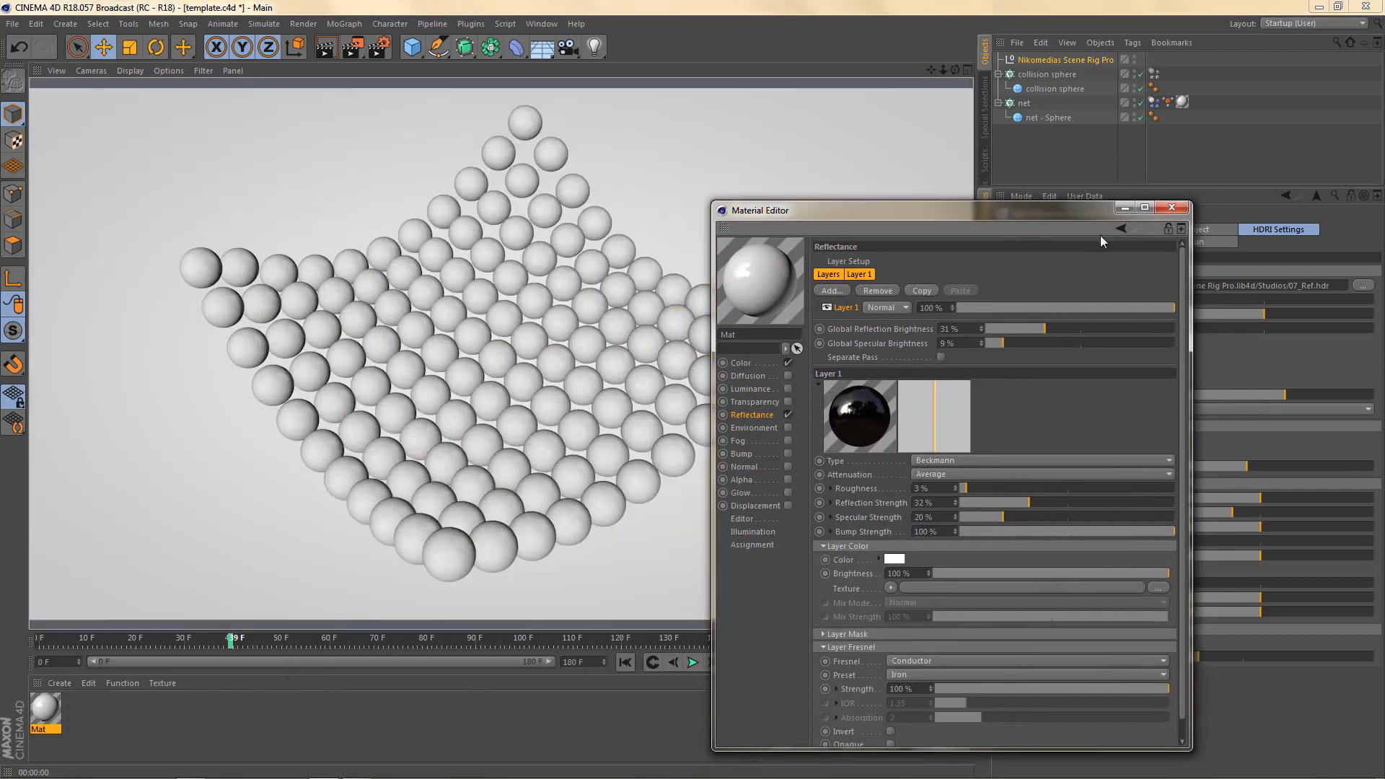
pyautogui.click(1173, 209)
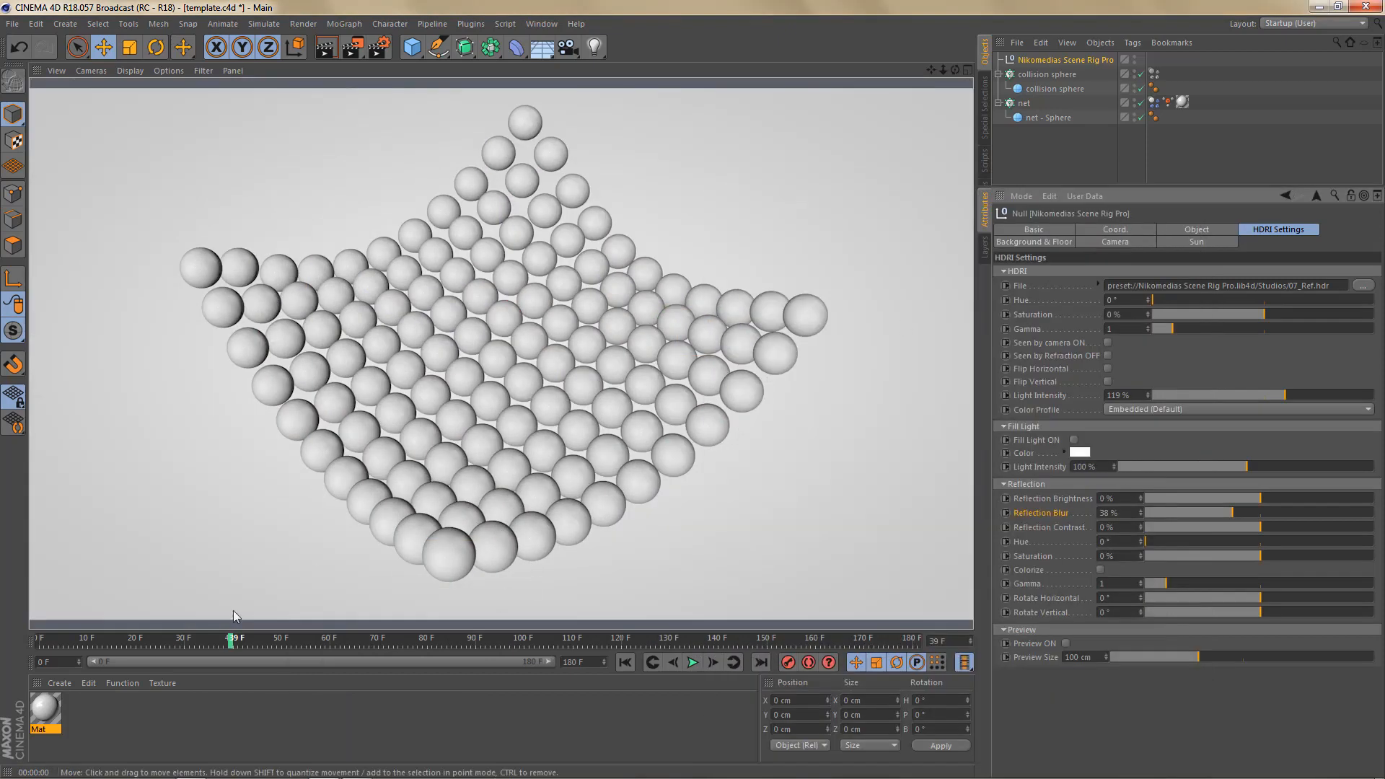
# - Assign the material directly to the collision sphere and net - Sphere child objects instead of the net cloner
pyautogui.moveTo(51, 718); pyautogui.dragTo(1168, 116)
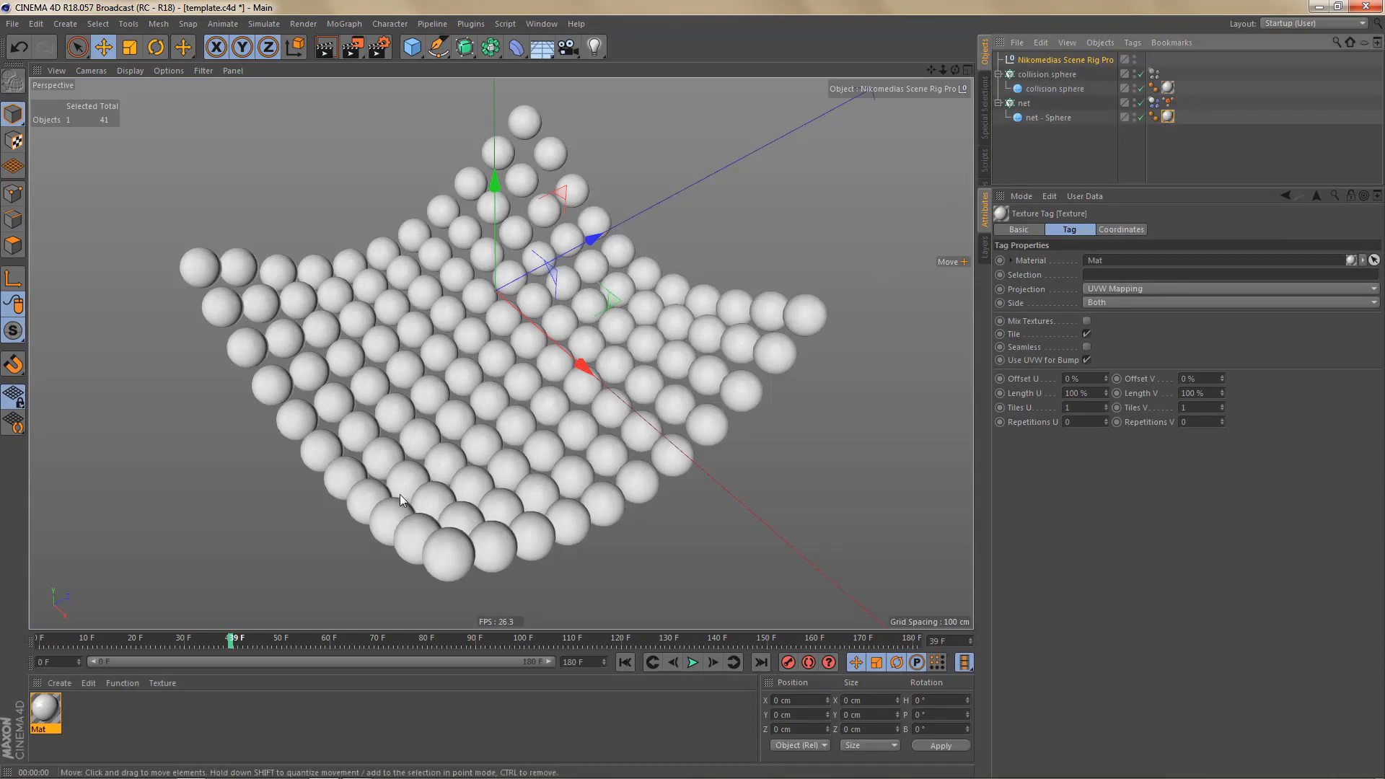
pyautogui.keyDown('alt'); pyautogui.moveTo(432, 437); pyautogui.dragTo(446, 423, button='middle'); pyautogui.keyUp('alt')
# - Duplicate the sphere material, naming the original "base color" and the copy "stripe blue"
pyautogui.keyDown('ctrl'); pyautogui.moveTo(41, 715); pyautogui.dragTo(117, 724); pyautogui.keyUp('ctrl')
pyautogui.doubleClick(46, 709)
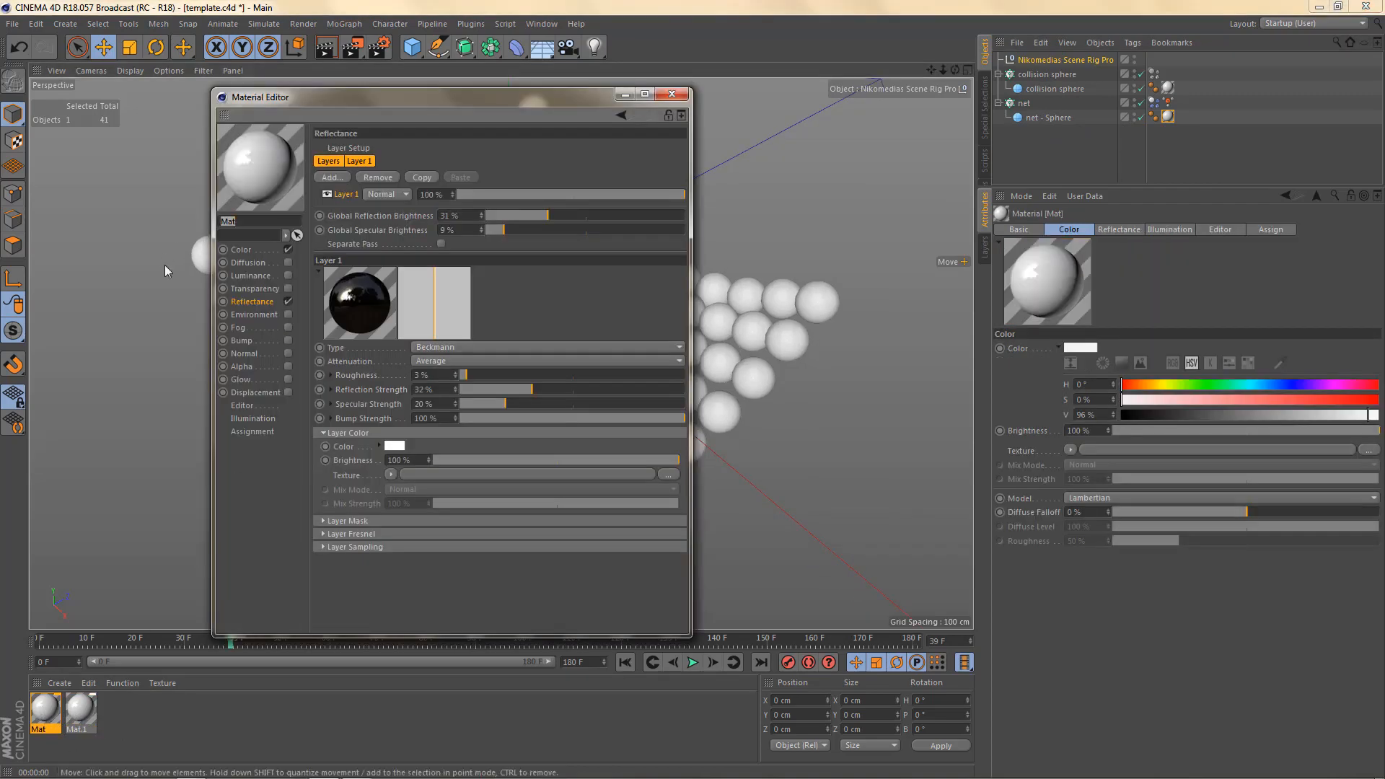
pyautogui.write('bas')
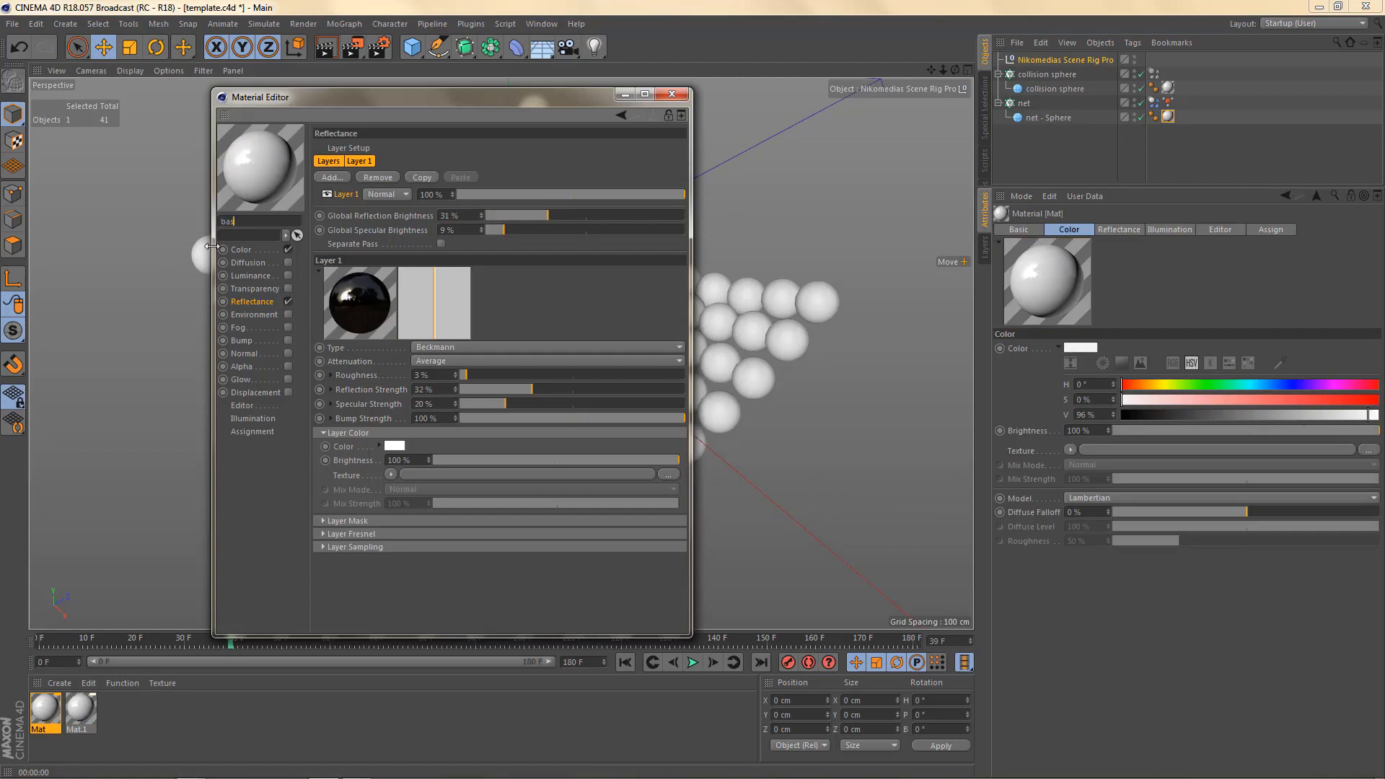
pyautogui.write('e color')
pyautogui.press('Return')
pyautogui.doubleClick(81, 714)
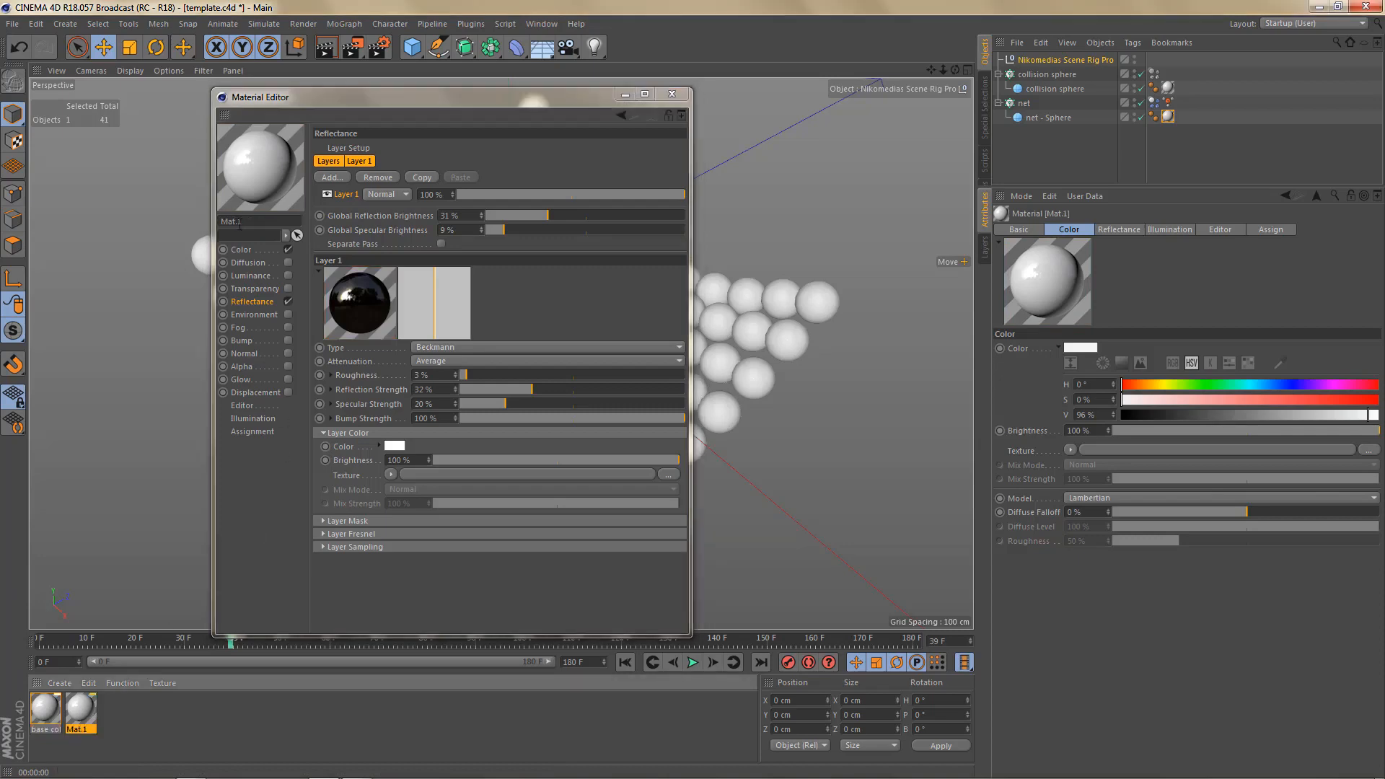
pyautogui.write('s')
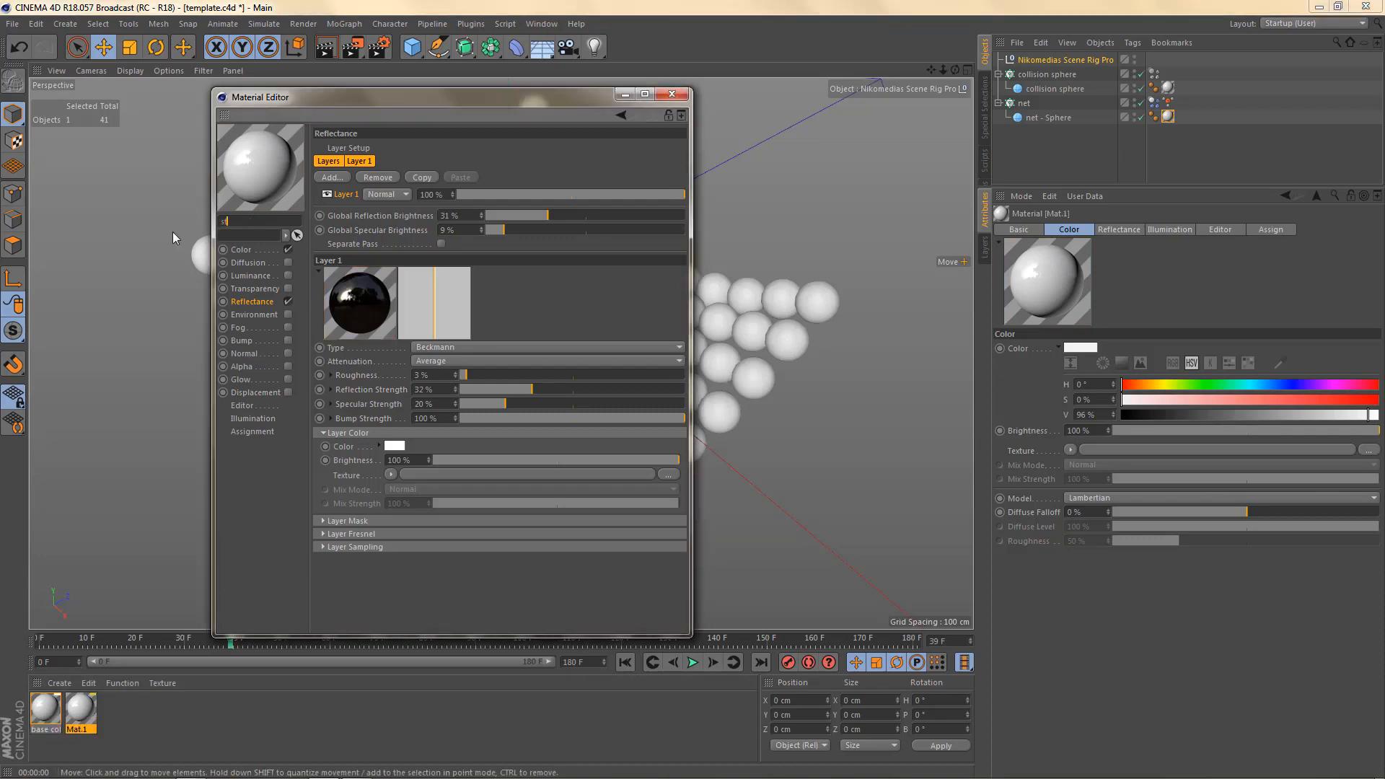
pyautogui.write('treipe blue')
pyautogui.press('Return')
# - Load a Gradient shader as the stripe blue material's Color texture and open its shader properties
pyautogui.moveTo(441, 108); pyautogui.dragTo(881, 93)
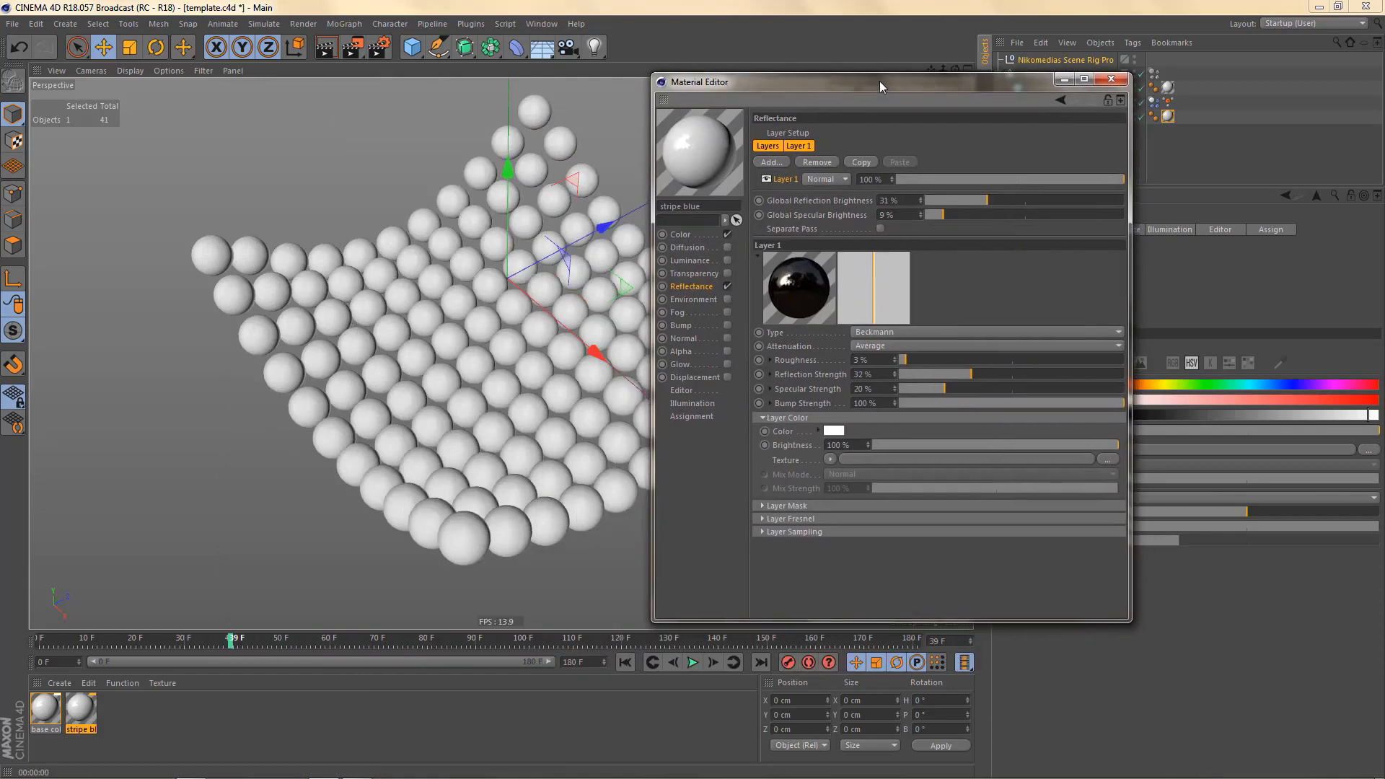
pyautogui.click(682, 236)
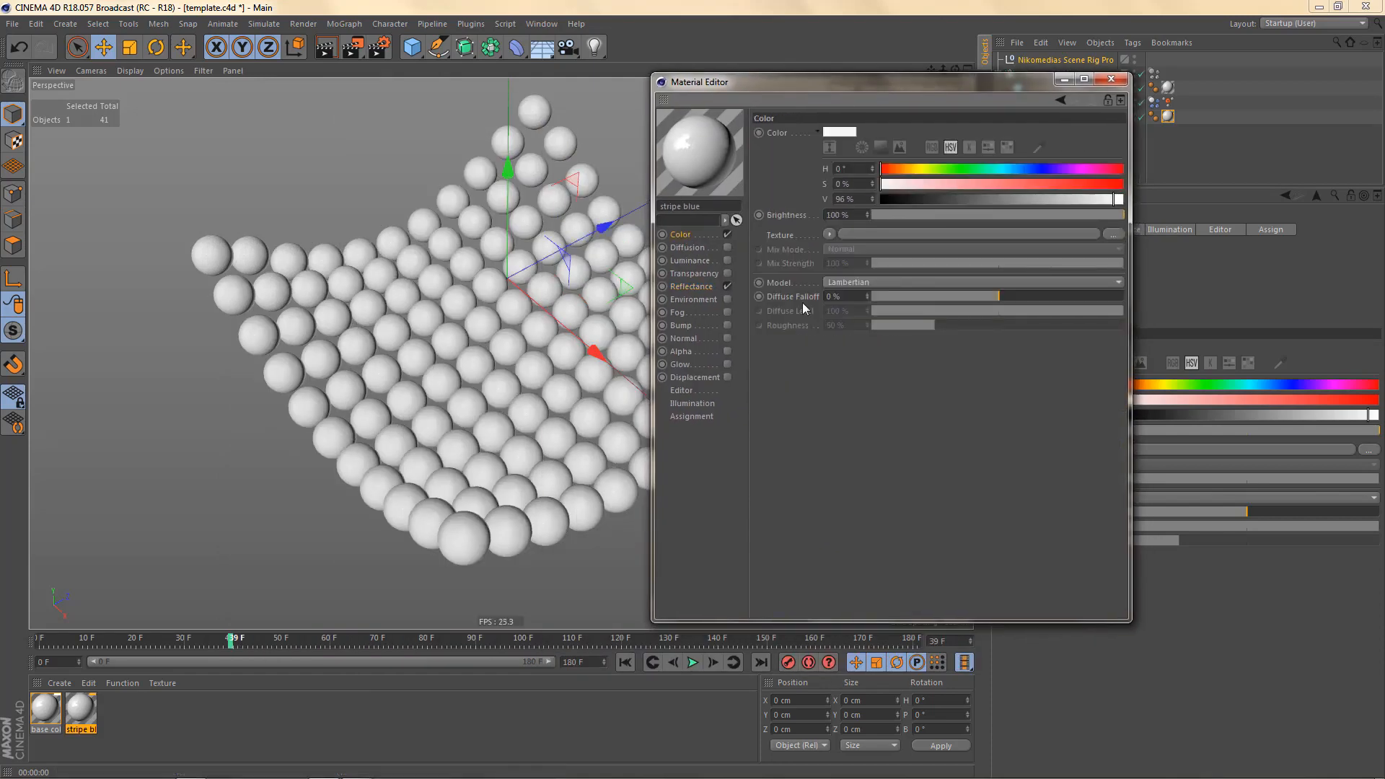
pyautogui.click(830, 234)
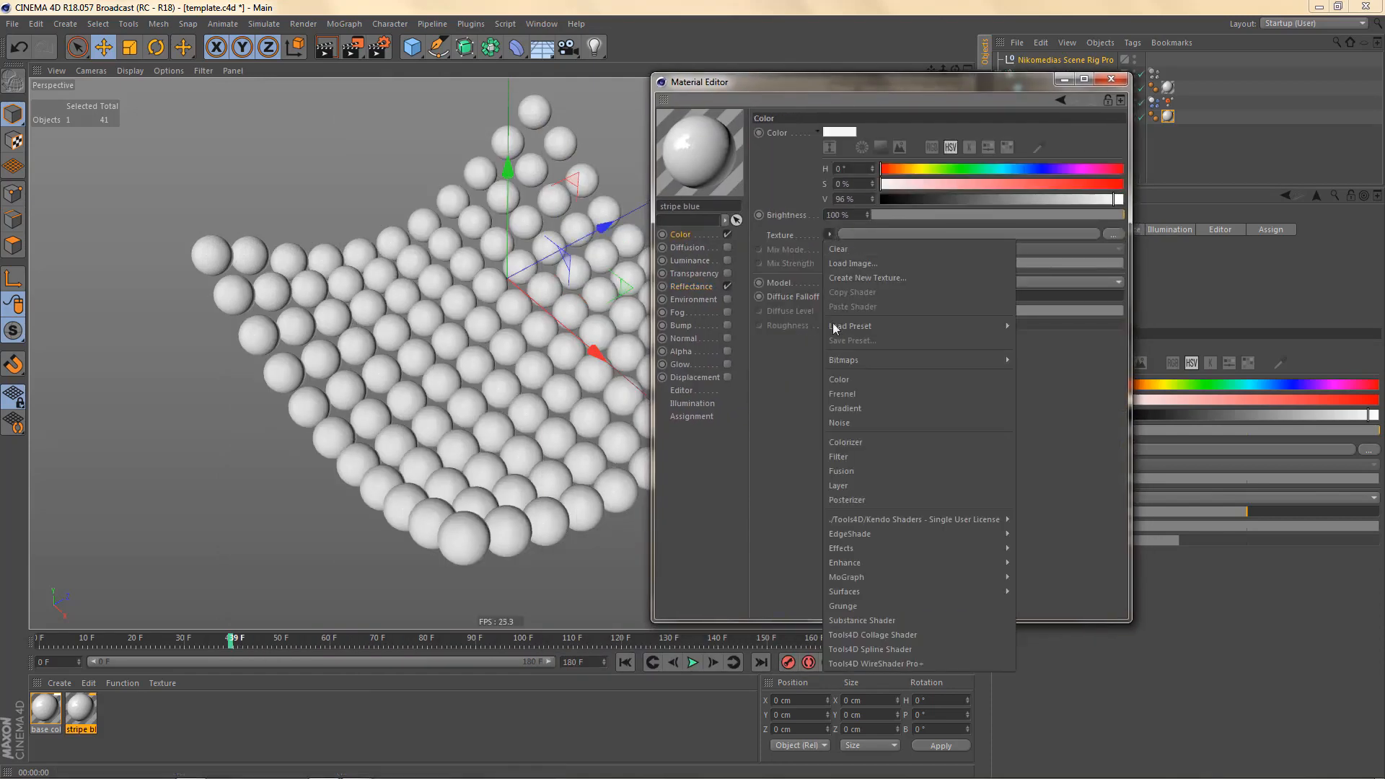
pyautogui.click(856, 408)
pyautogui.click(881, 302)
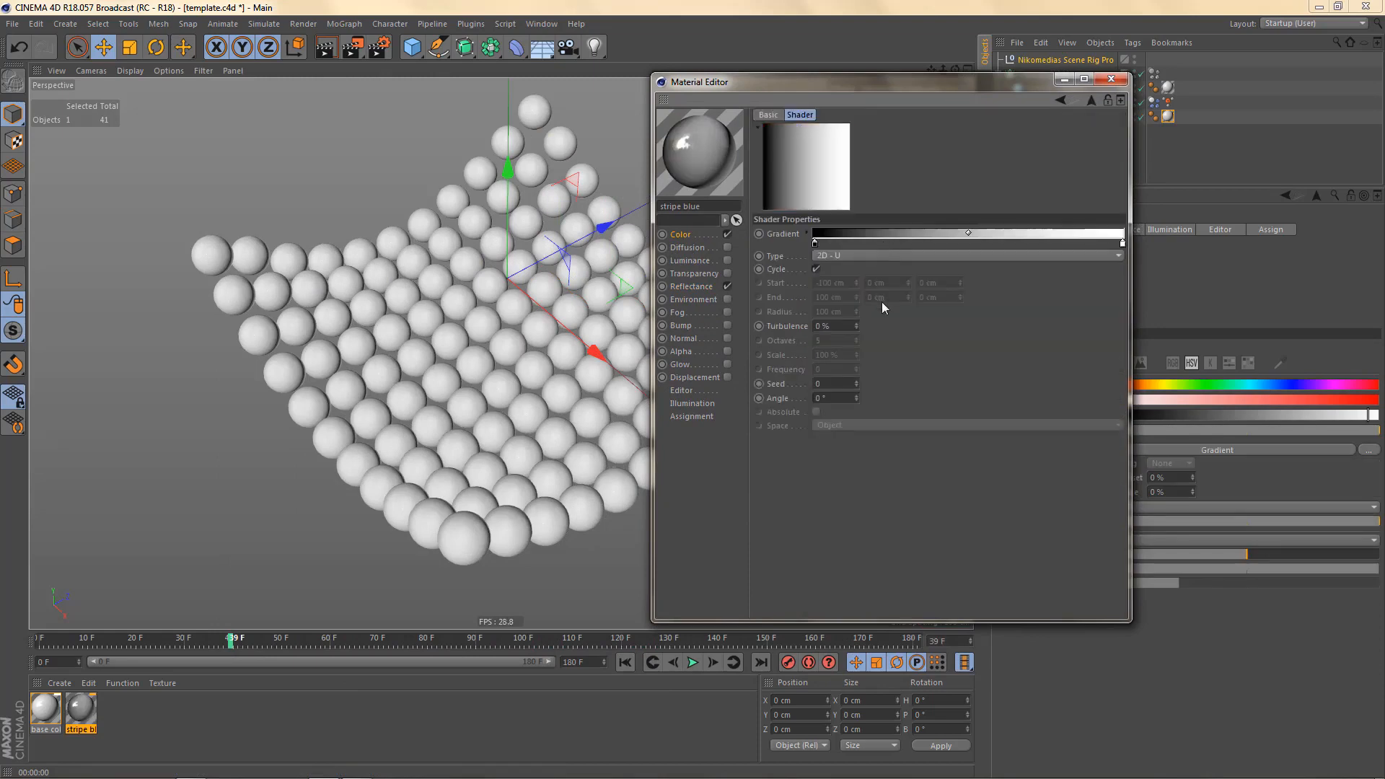
# - Move the gradient's black knot near the middle, copy the white knot to its other side, and set the type to 2D - V
pyautogui.click(852, 256)
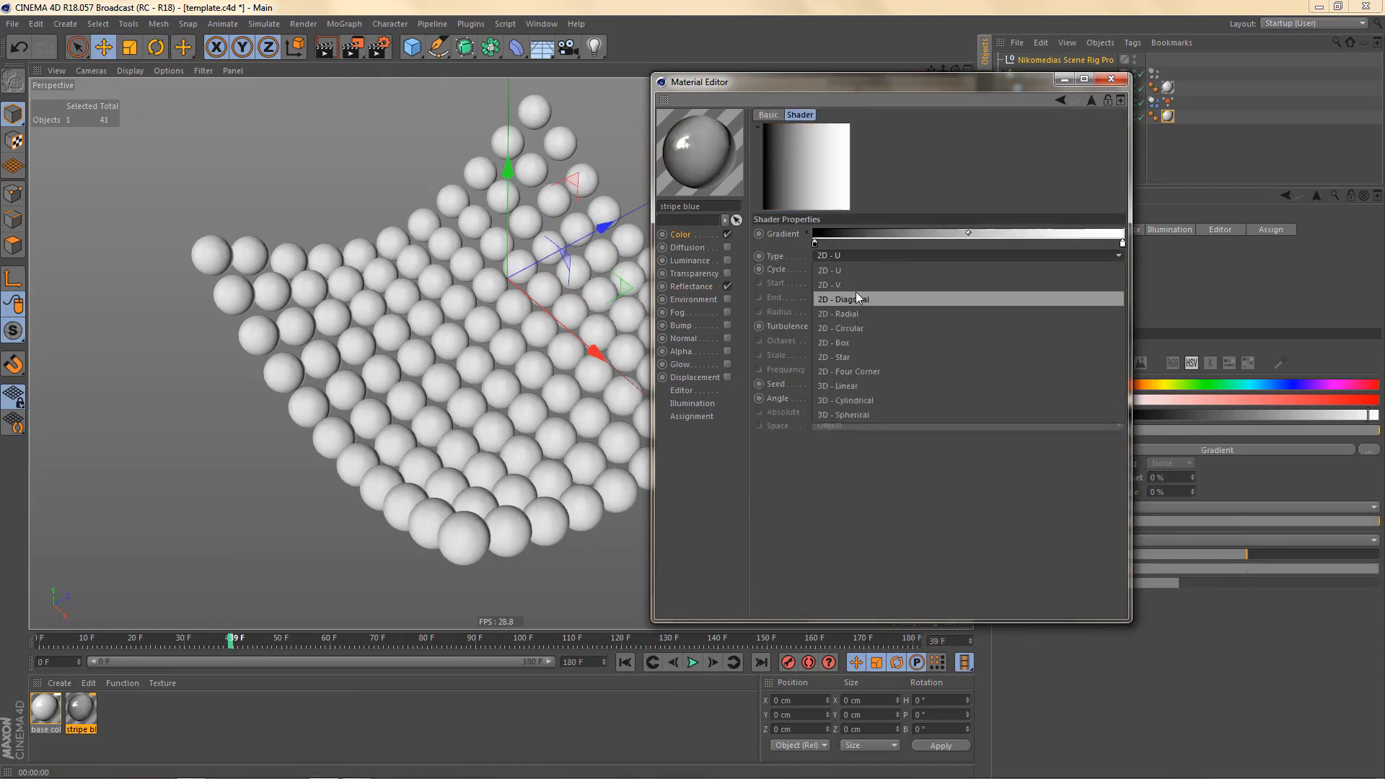
pyautogui.click(858, 270)
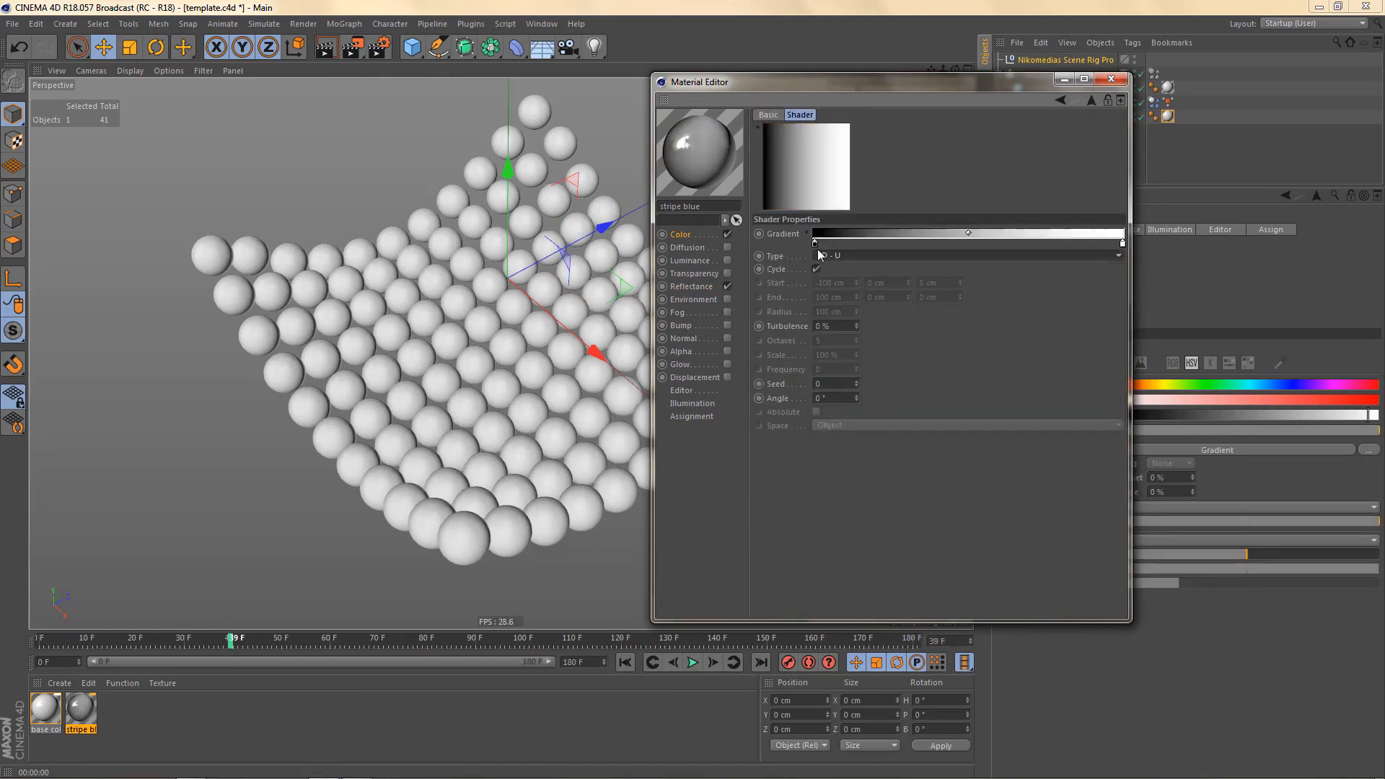
pyautogui.moveTo(816, 243); pyautogui.dragTo(977, 244)
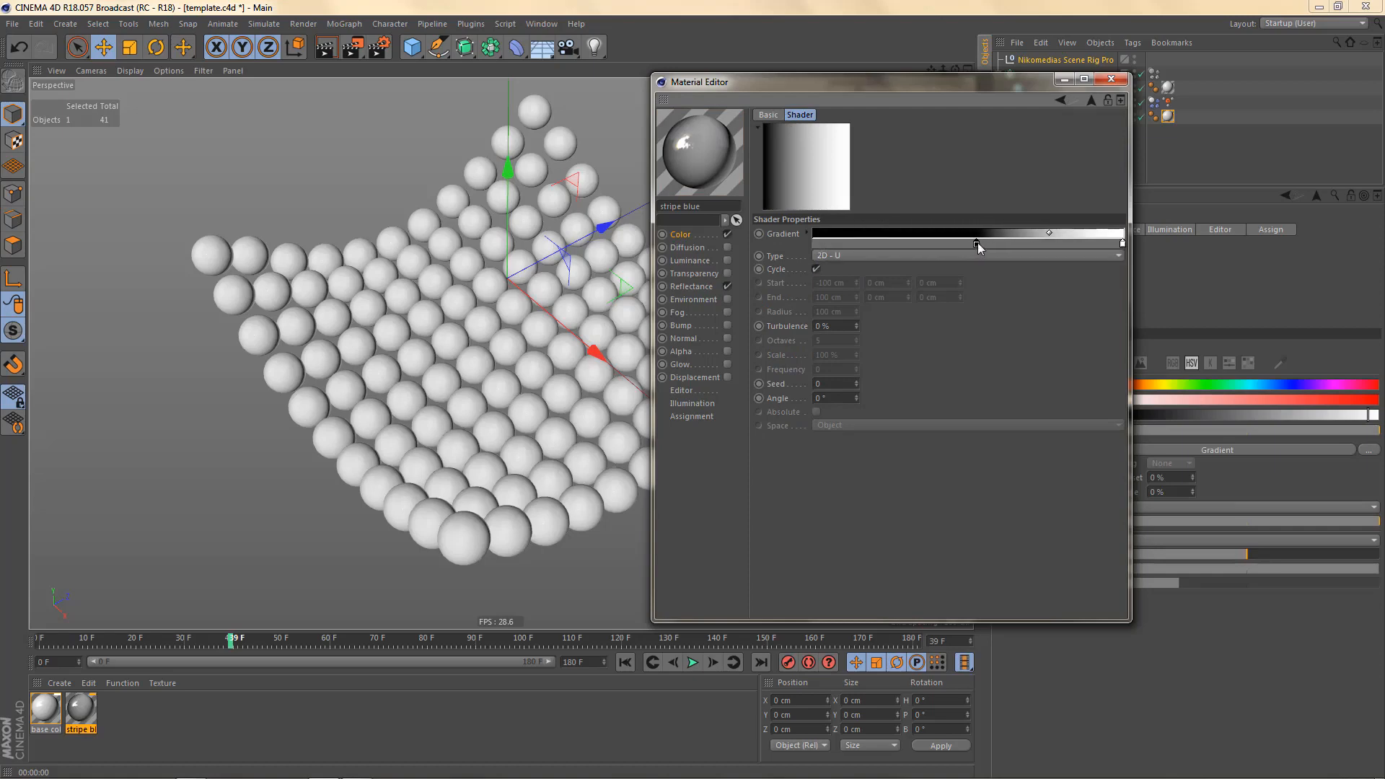
pyautogui.keyDown('ctrl'); pyautogui.moveTo(1124, 245); pyautogui.dragTo(883, 238); pyautogui.keyUp('ctrl')
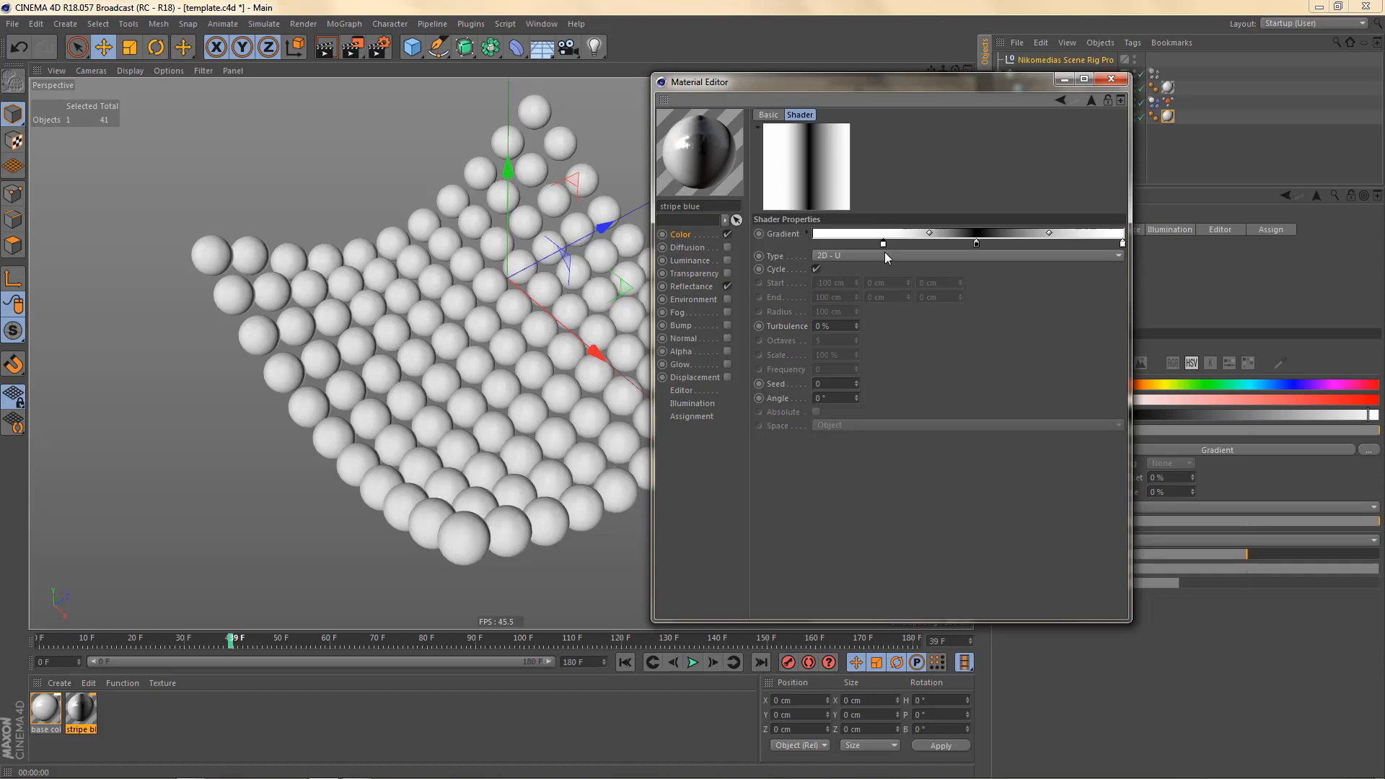
pyautogui.click(860, 256)
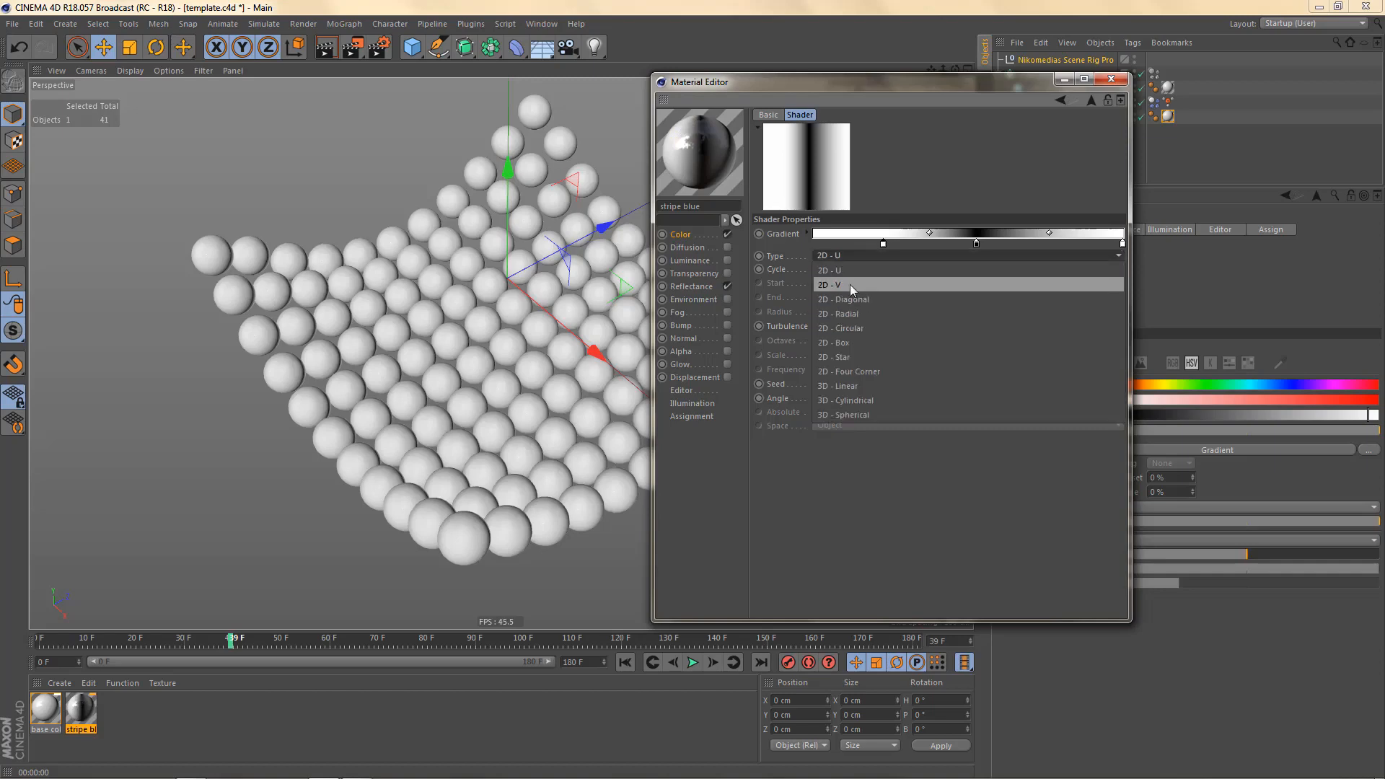
pyautogui.click(850, 285)
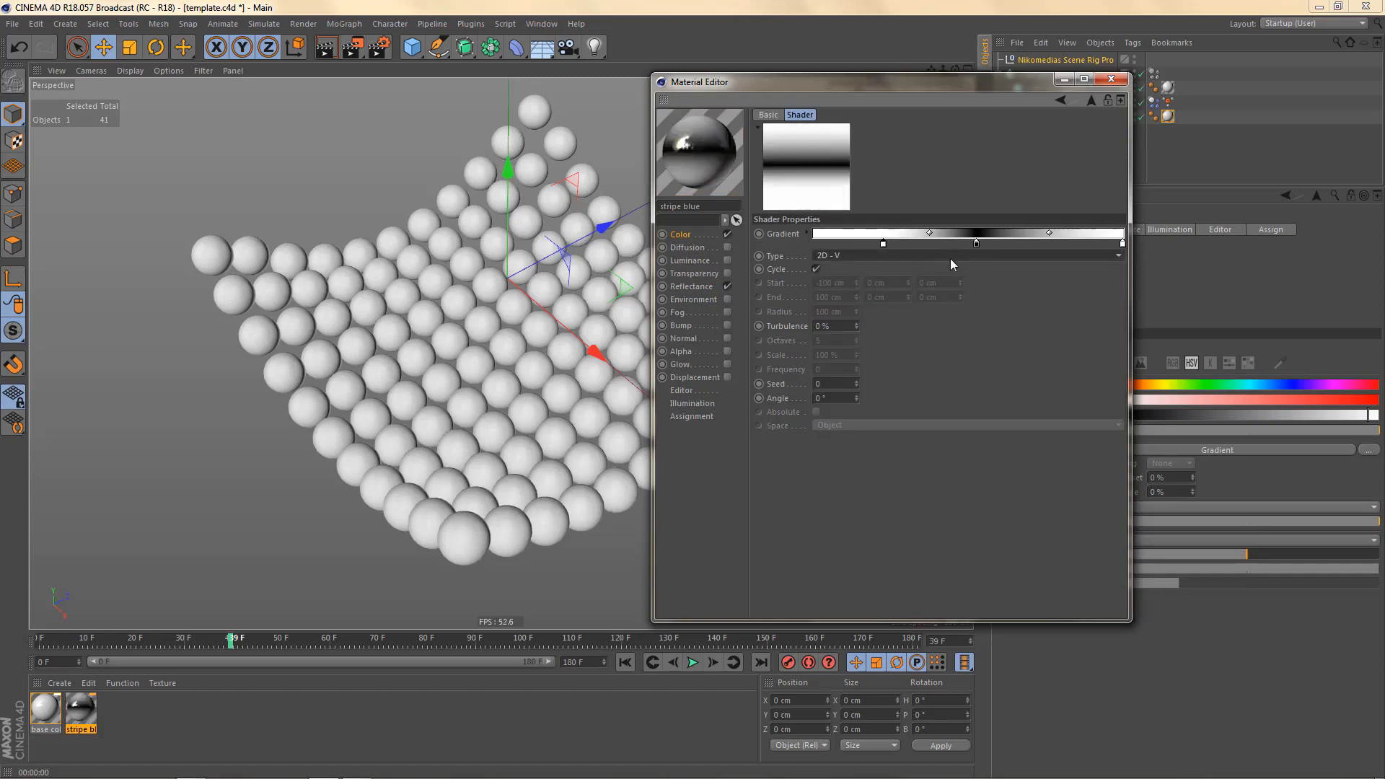
# - Duplicate the black knot and pull the white and black knots together into a narrow, sharp-edged black stripe near the gradient's middle
pyautogui.keyDown('ctrl'); pyautogui.moveTo(976, 246); pyautogui.dragTo(936, 245); pyautogui.keyUp('ctrl')
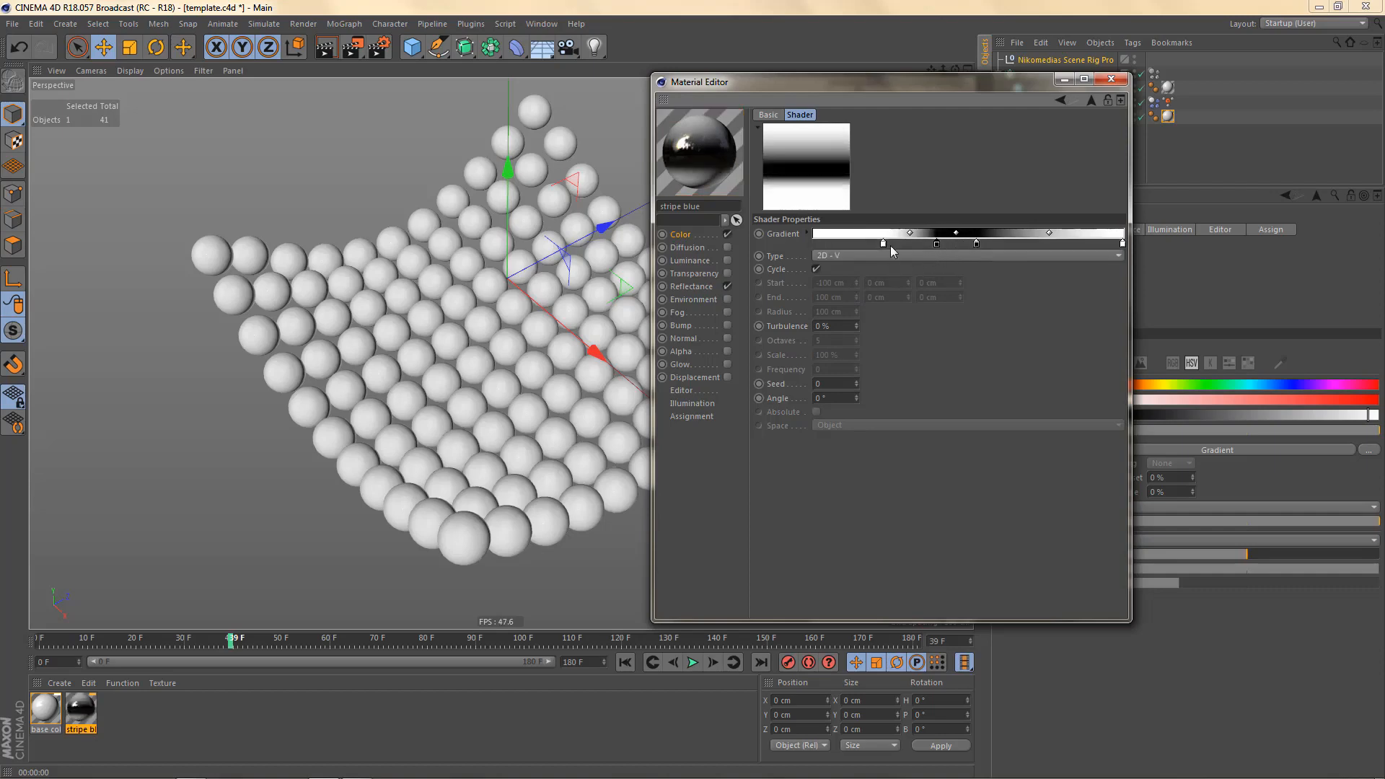
pyautogui.moveTo(937, 245)
pyautogui.mouseDown()
pyautogui.moveTo(889, 245)
pyautogui.moveTo(910, 246)
pyautogui.mouseUp()
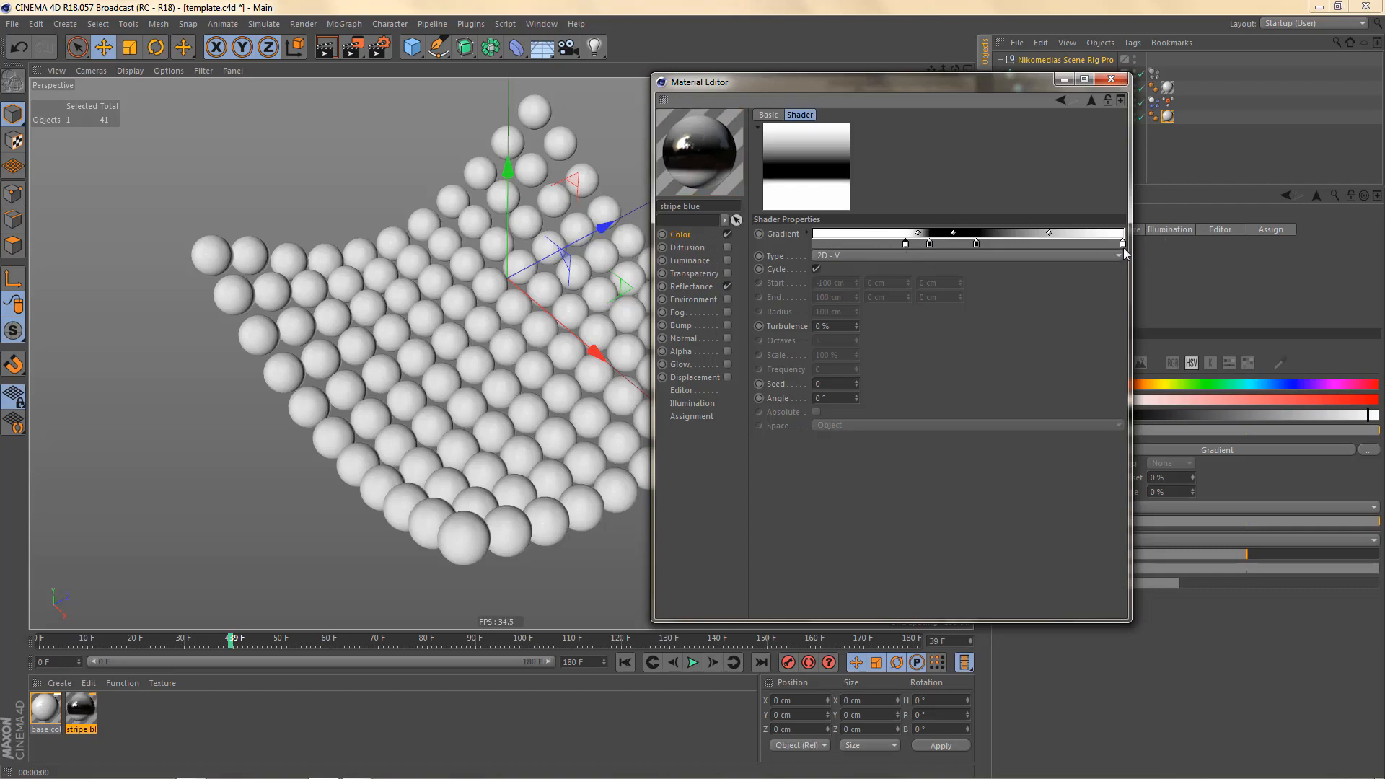
pyautogui.moveTo(1122, 244); pyautogui.dragTo(1025, 244)
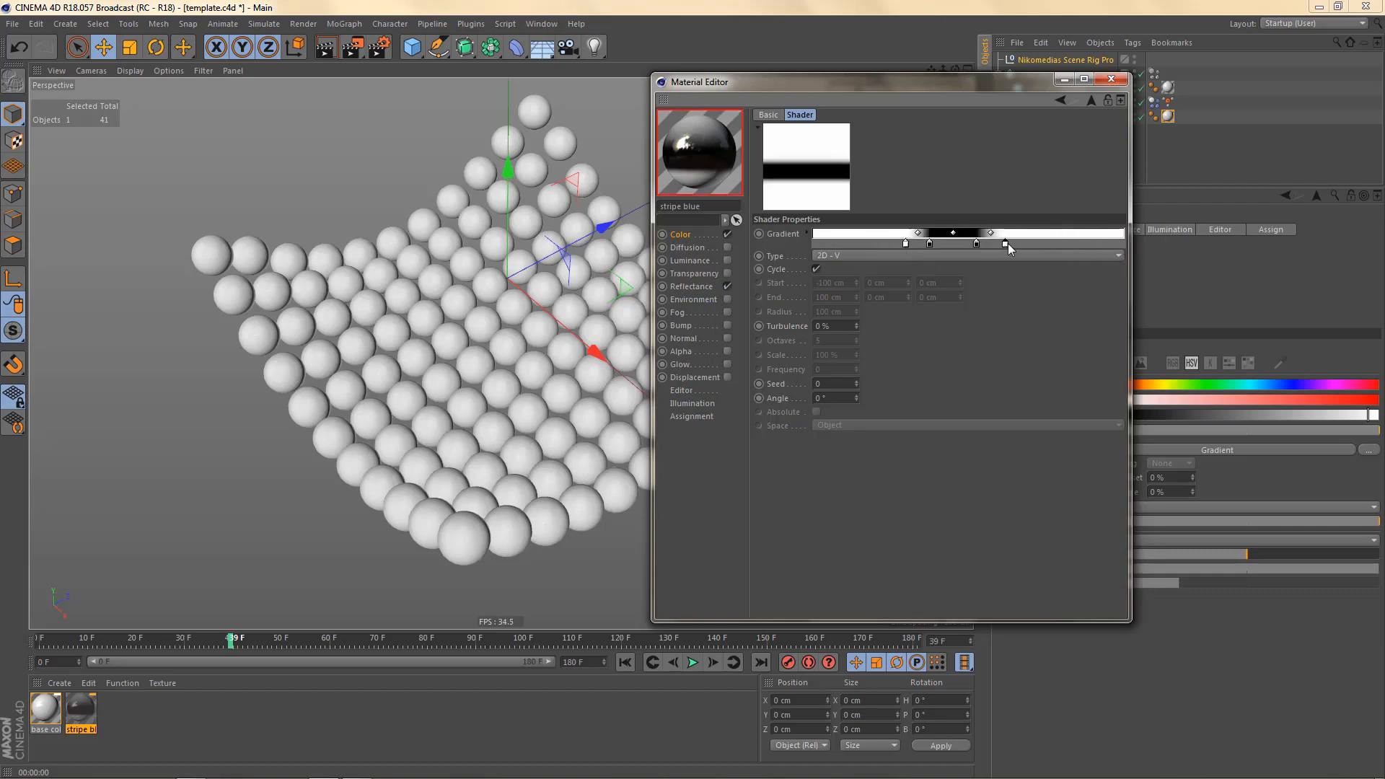
pyautogui.click(930, 245)
pyautogui.moveTo(928, 245); pyautogui.dragTo(985, 245)
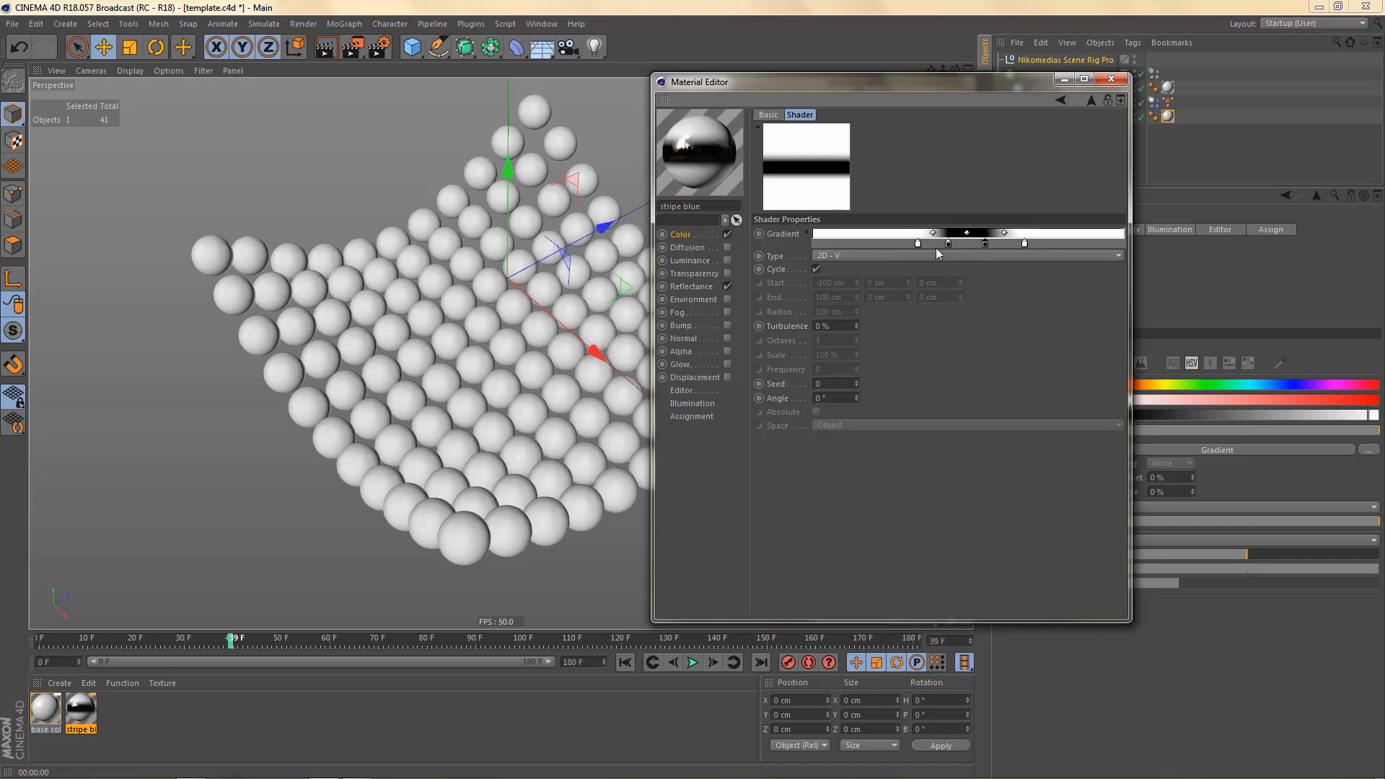
pyautogui.moveTo(948, 245); pyautogui.dragTo(1007, 246)
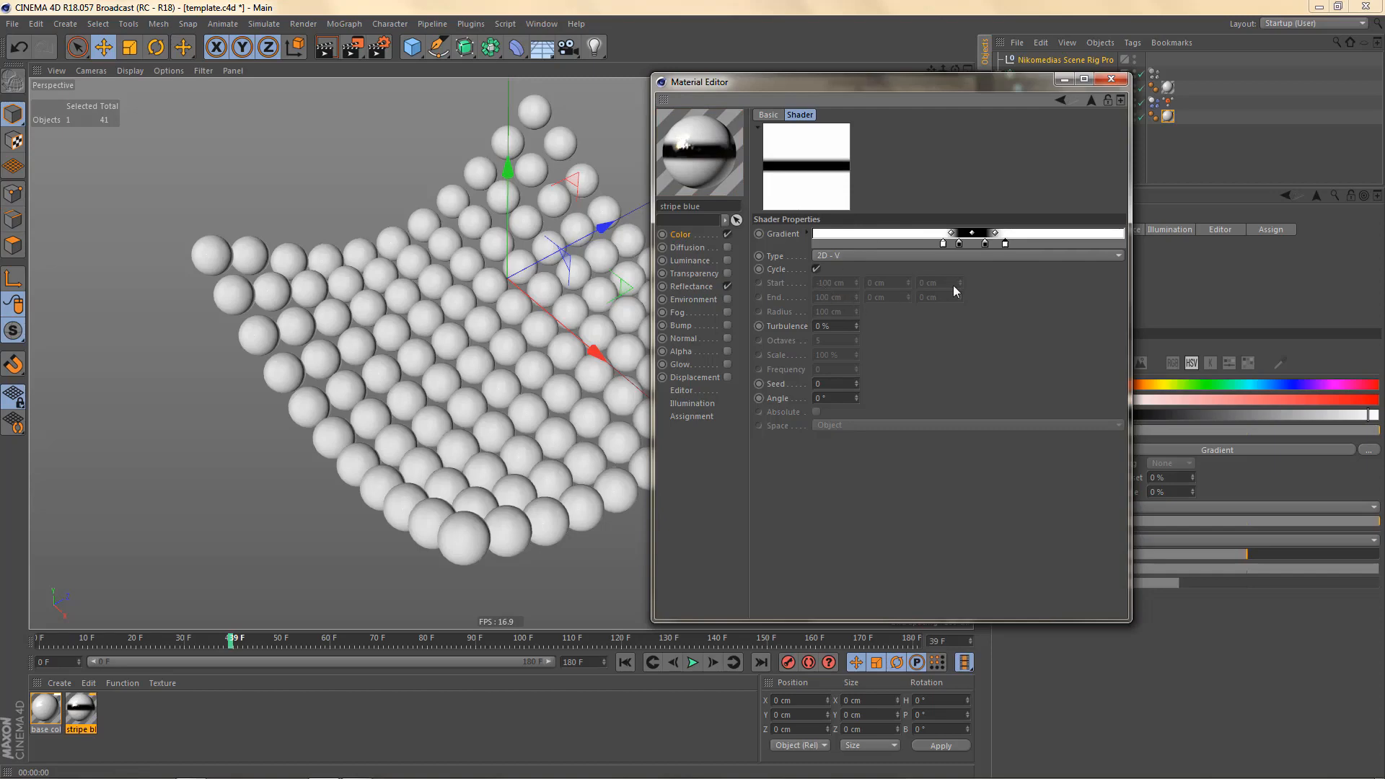
pyautogui.moveTo(951, 233)
pyautogui.mouseDown()
pyautogui.moveTo(1000, 233)
pyautogui.moveTo(960, 249)
pyautogui.moveTo(1003, 245)
pyautogui.moveTo(946, 246)
pyautogui.mouseUp()
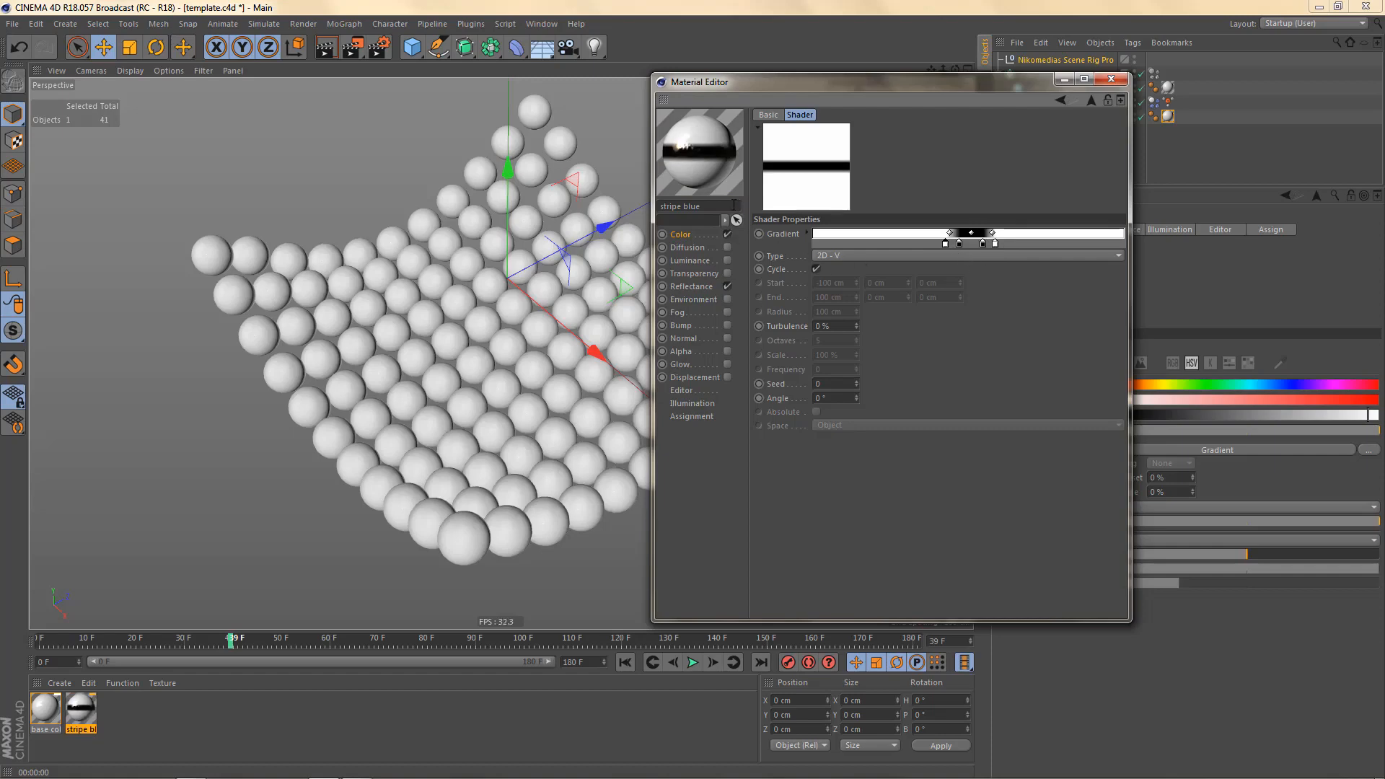
# - Copy the Gradient parameter of the stripe blue material's Color shader
pyautogui.click(793, 236)
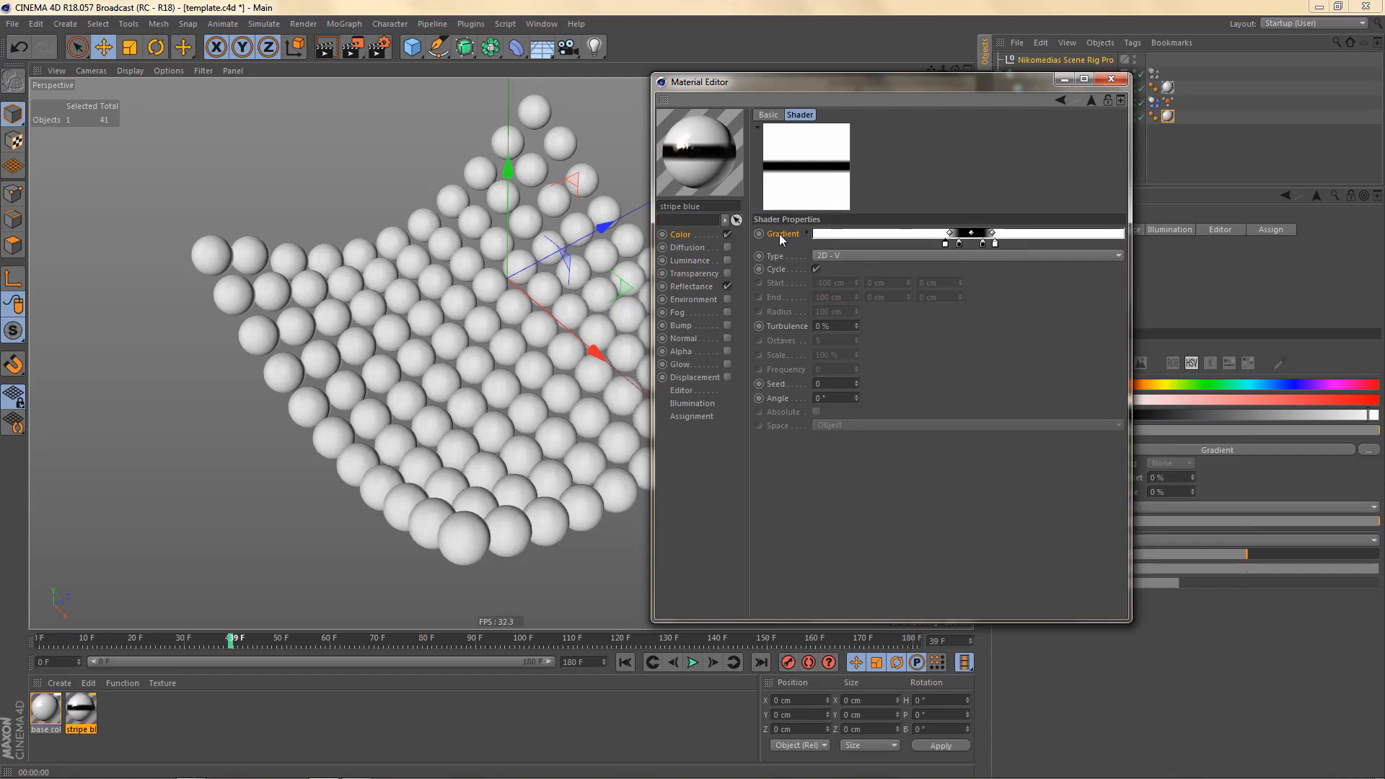
pyautogui.rightClick(780, 234)
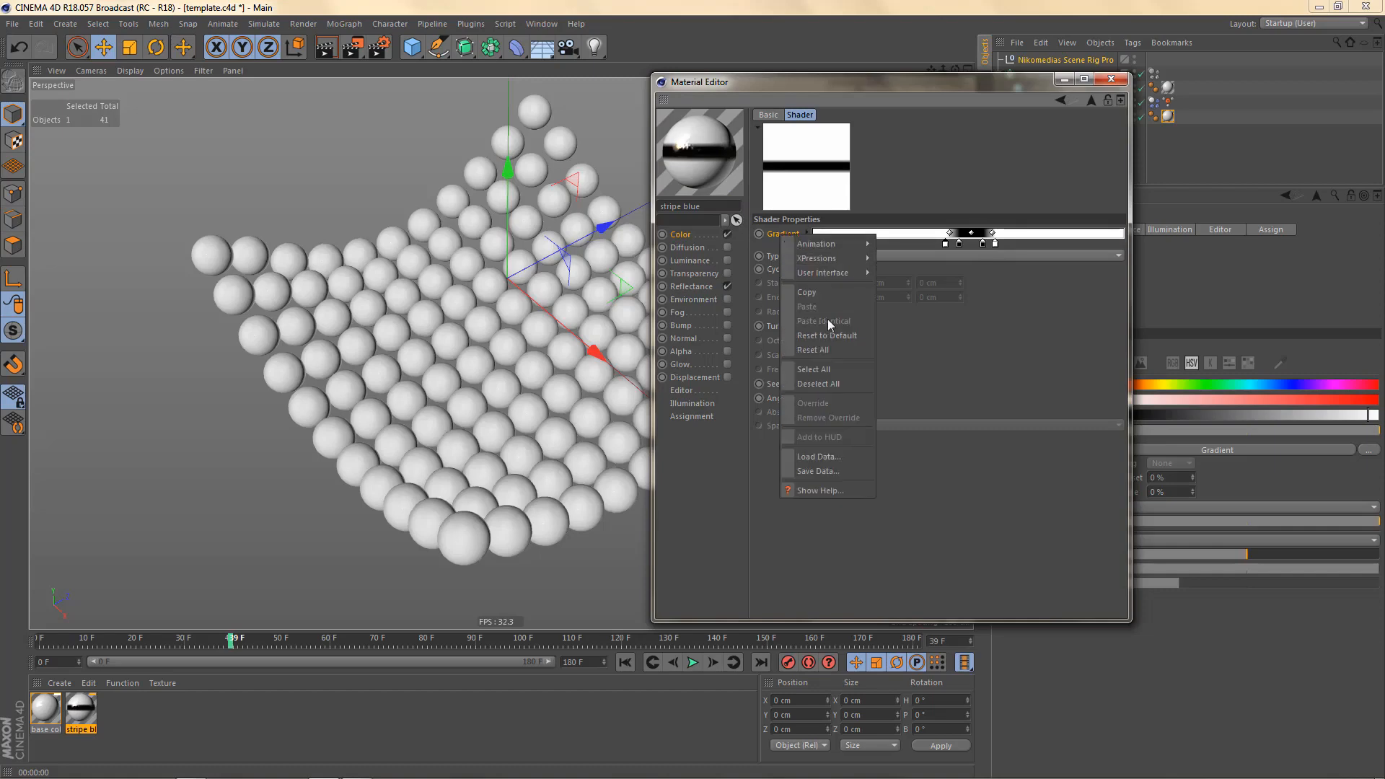
pyautogui.click(828, 292)
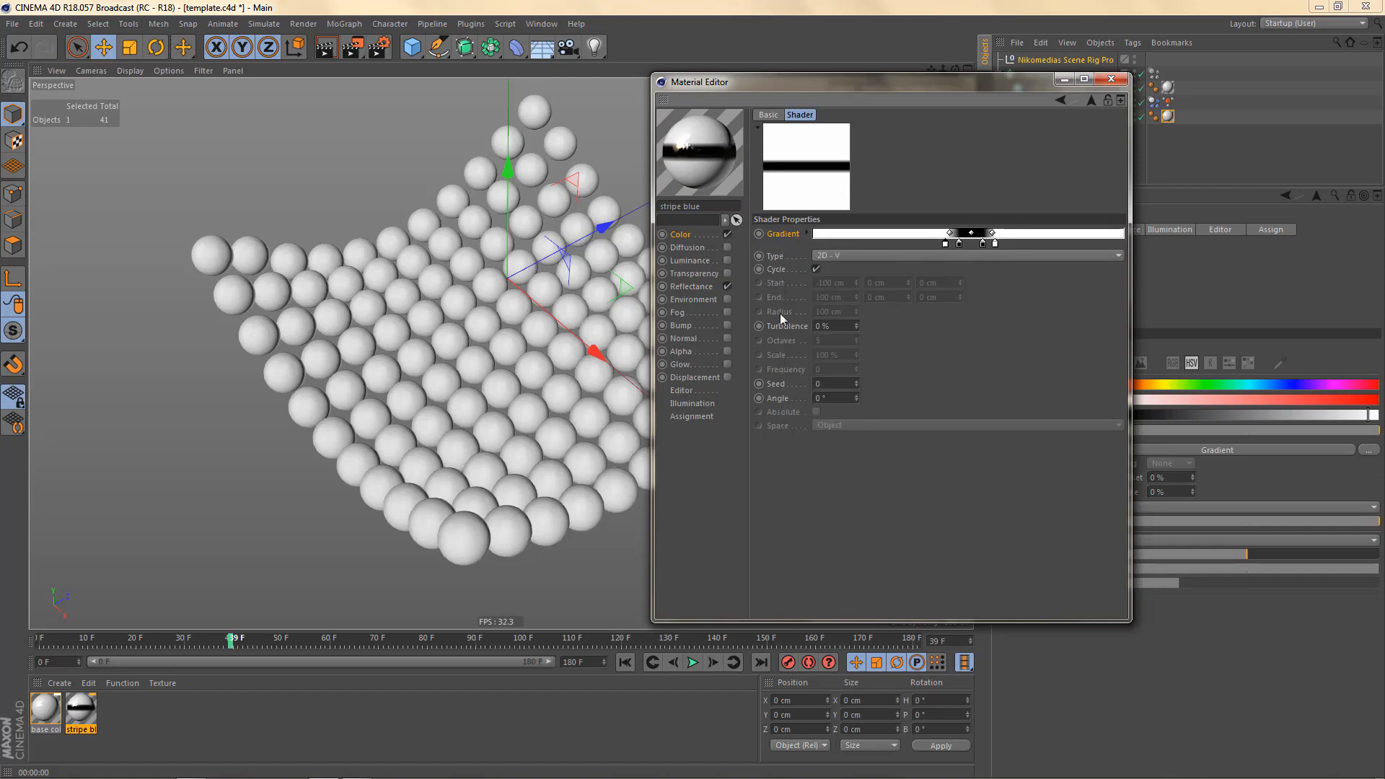
# - Enable the stripe blue material's Alpha channel and paste the Color channel's Gradient texture into it
pyautogui.click(727, 352)
pyautogui.click(693, 351)
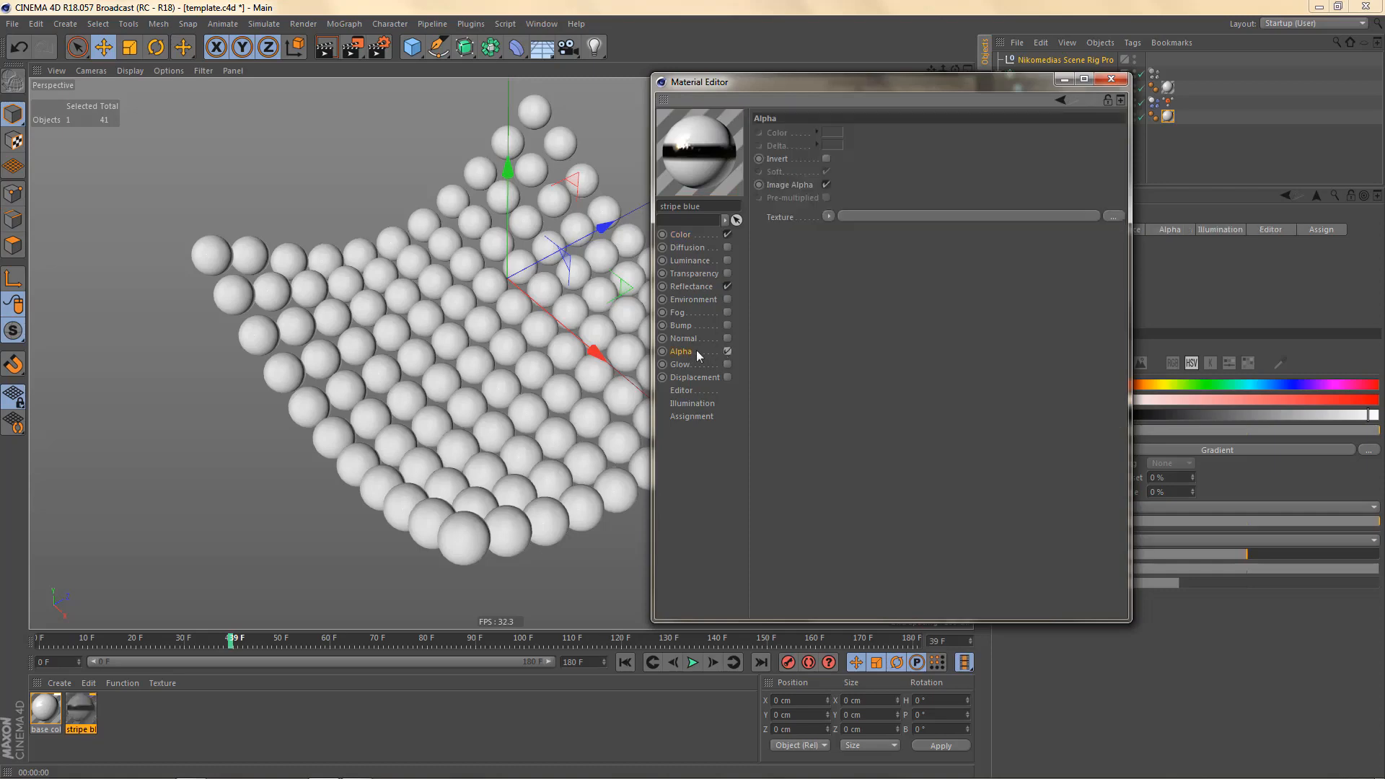
pyautogui.rightClick(787, 221)
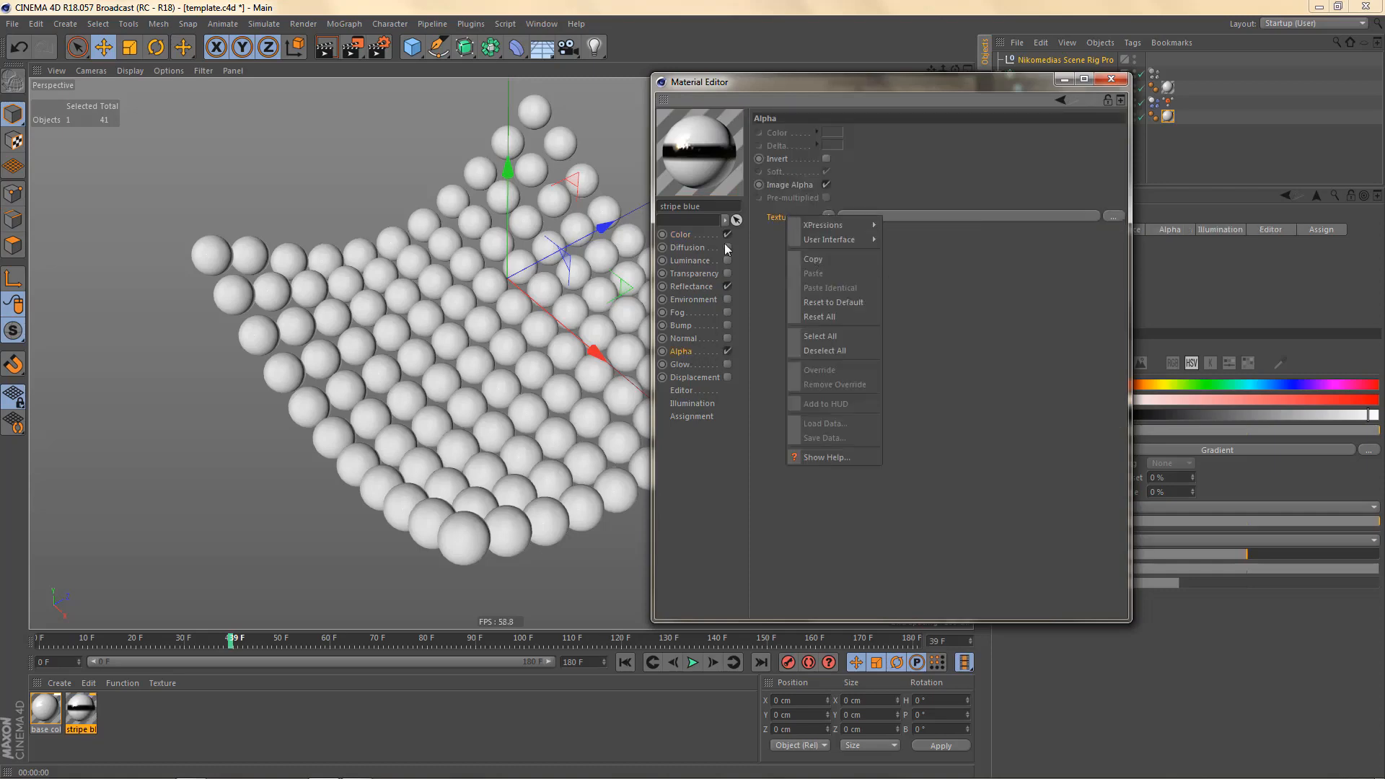
pyautogui.click(668, 231)
pyautogui.click(680, 235)
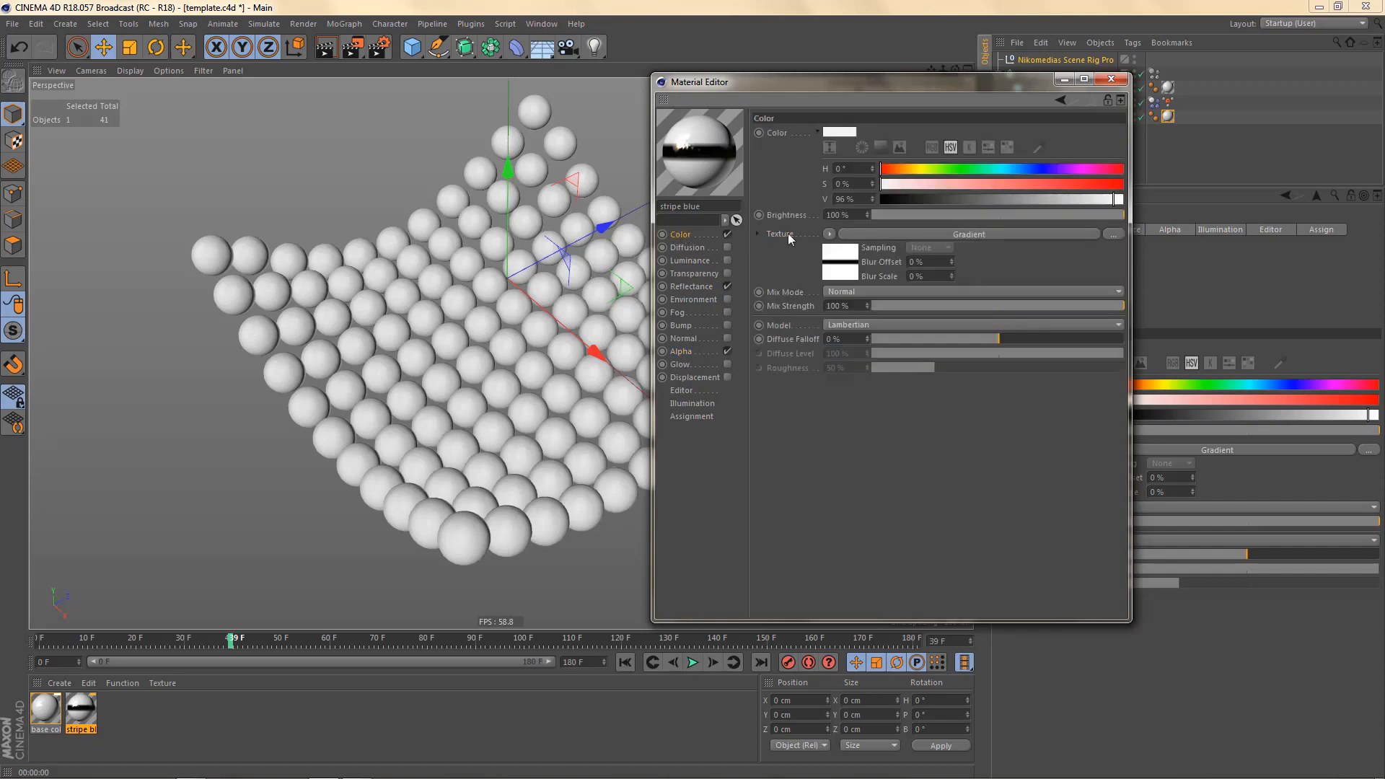
pyautogui.rightClick(790, 239)
pyautogui.click(816, 279)
pyautogui.click(681, 352)
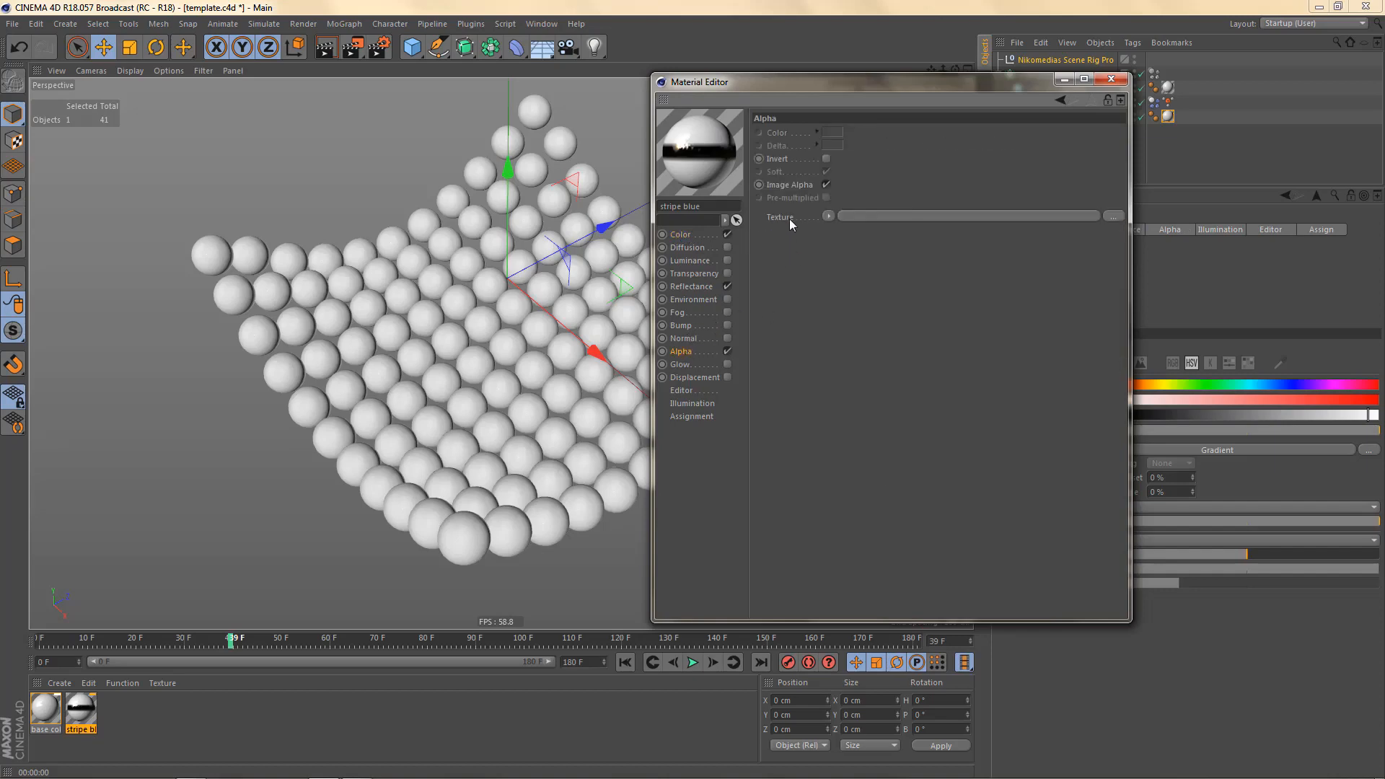
pyautogui.rightClick(789, 219)
pyautogui.click(828, 274)
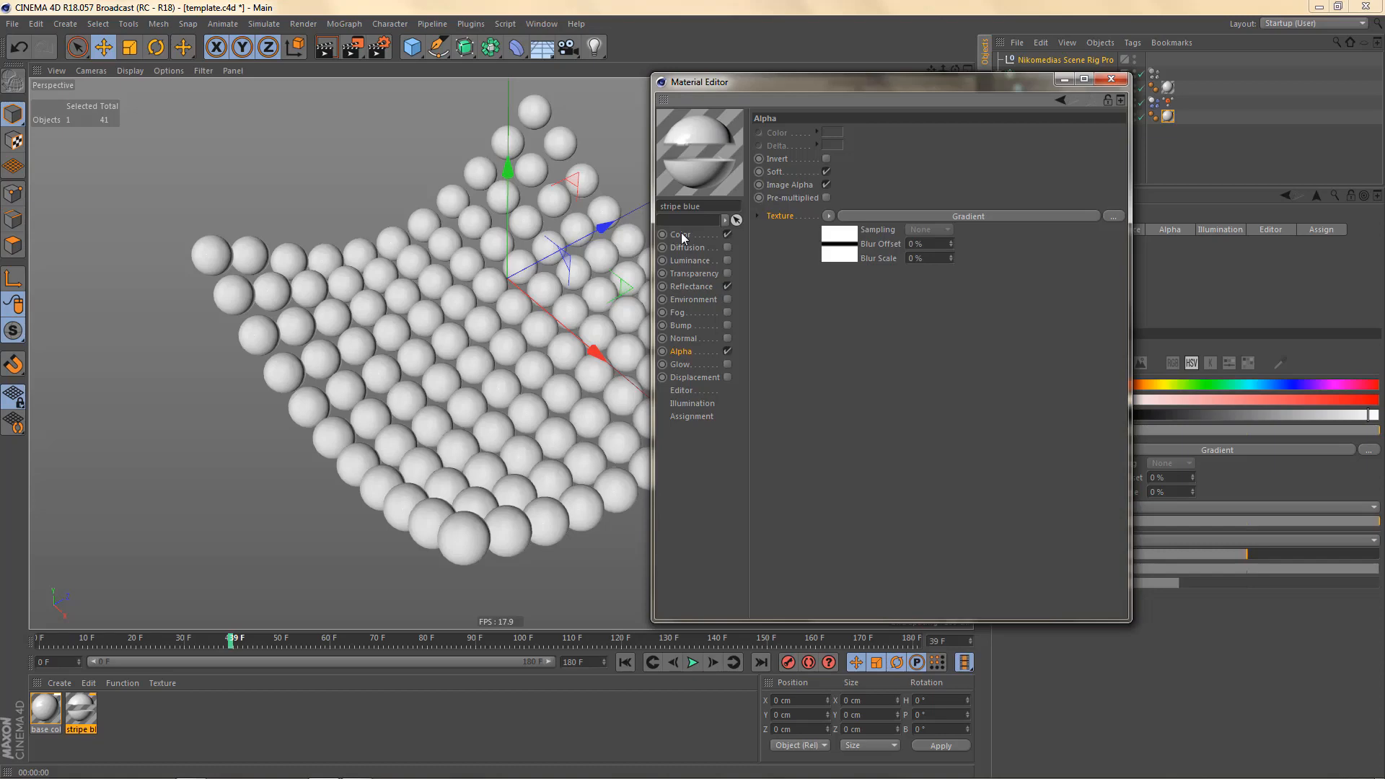
# - Invert the stripe blue material's Alpha channel
pyautogui.click(827, 159)
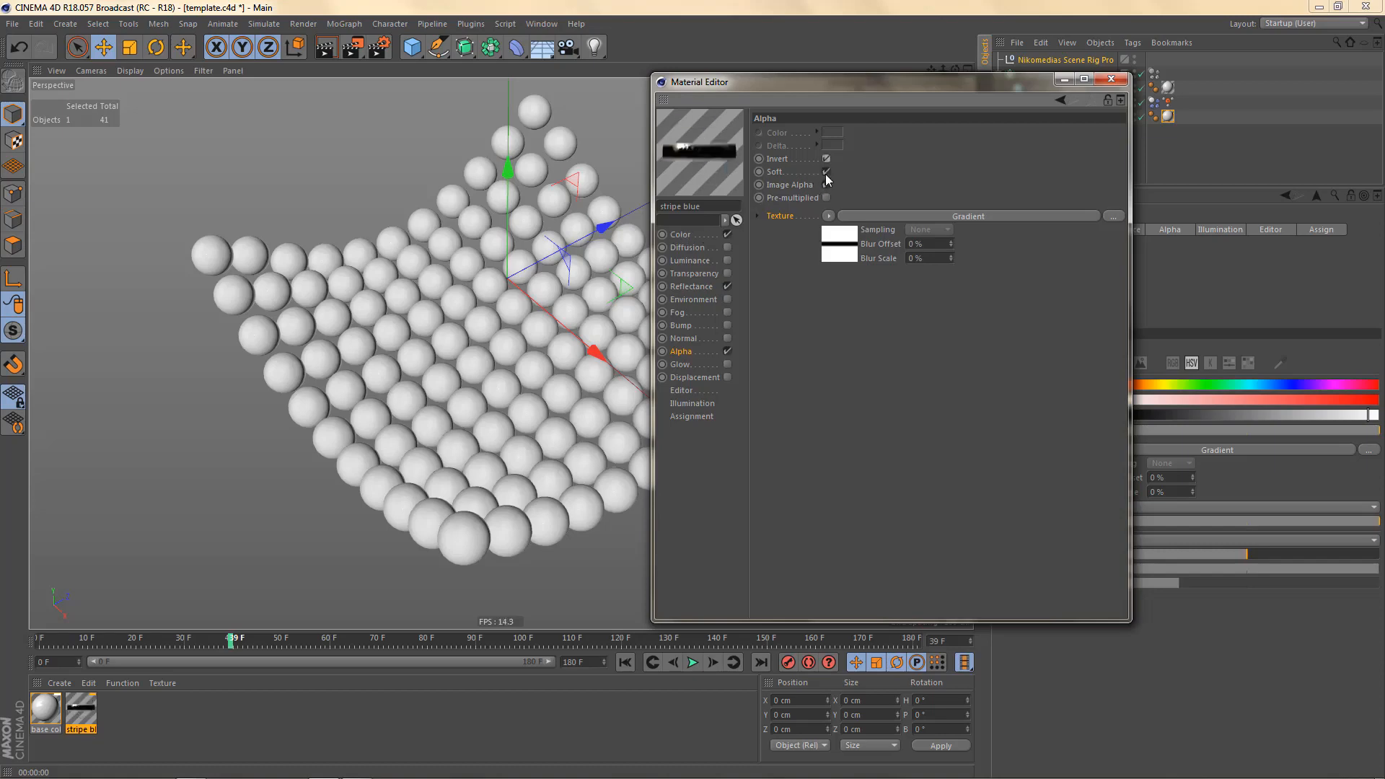
pyautogui.click(827, 159)
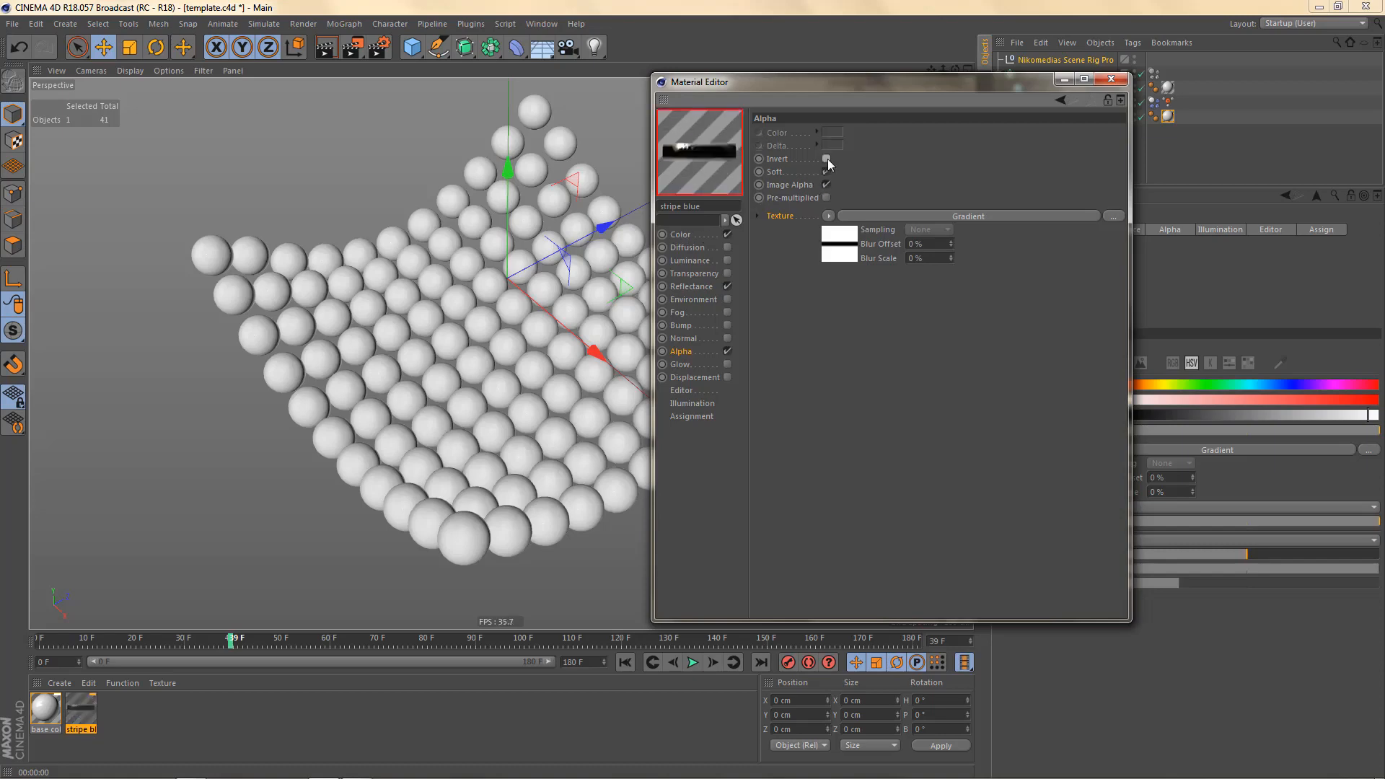
pyautogui.click(827, 158)
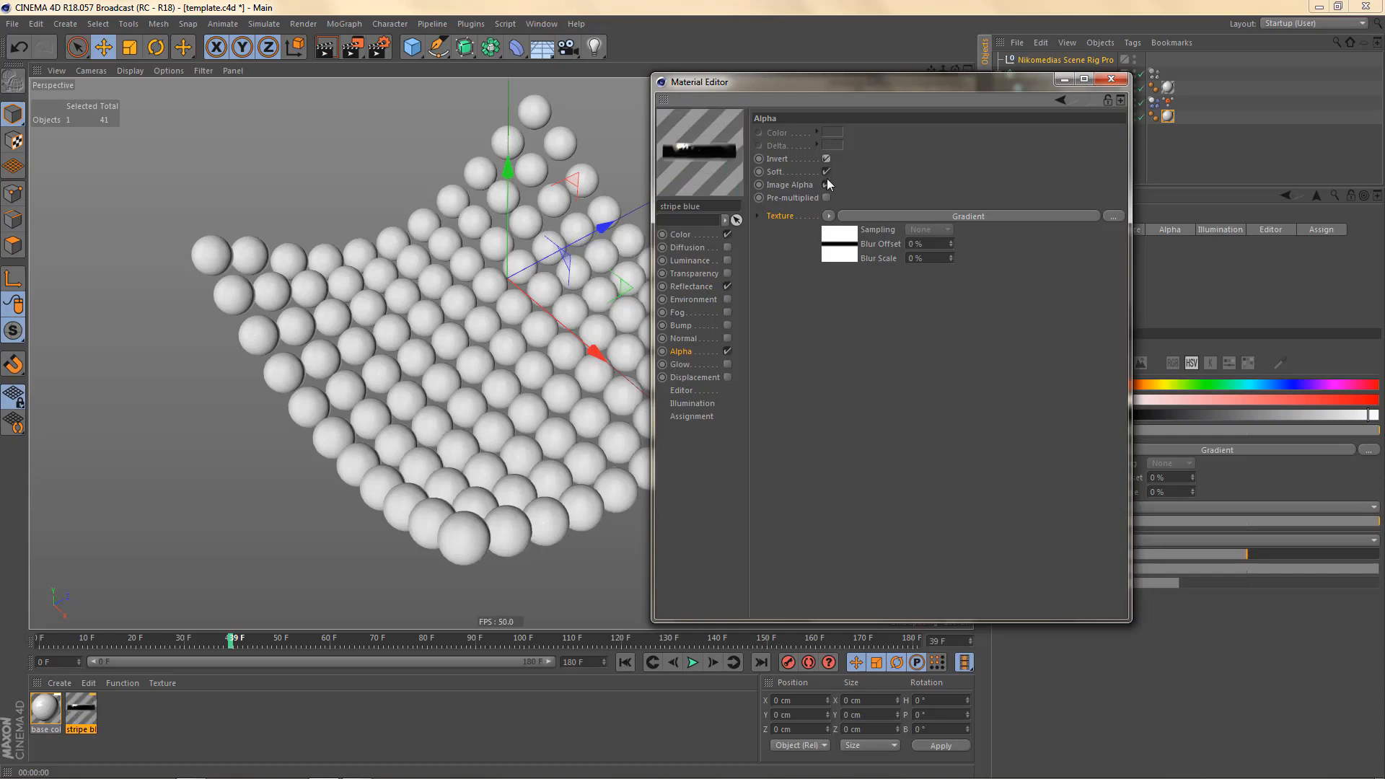
# - Recolour the Color gradient's first black knot to blue (H 218°, S 73%, V 90%) and replace the second black knot with a copy of it
pyautogui.click(685, 235)
pyautogui.click(908, 238)
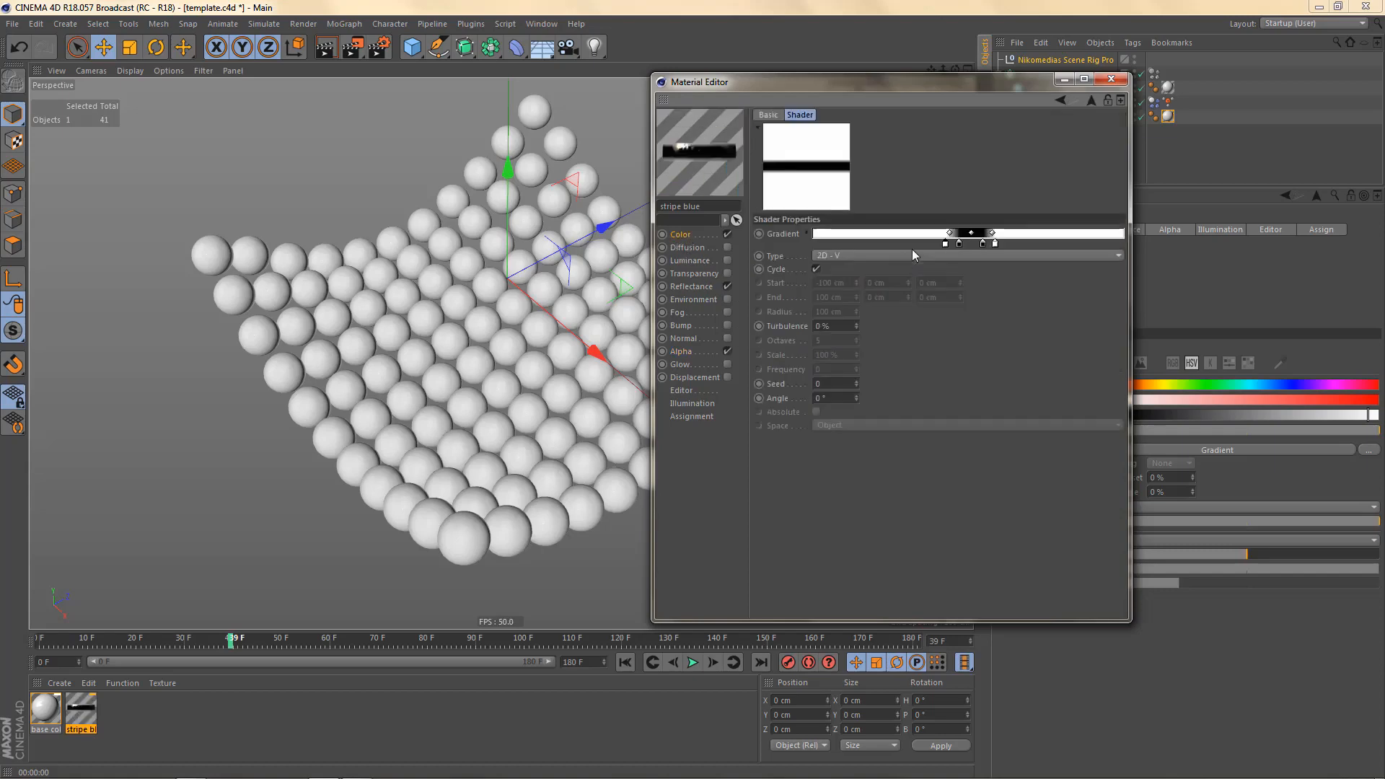
pyautogui.doubleClick(959, 243)
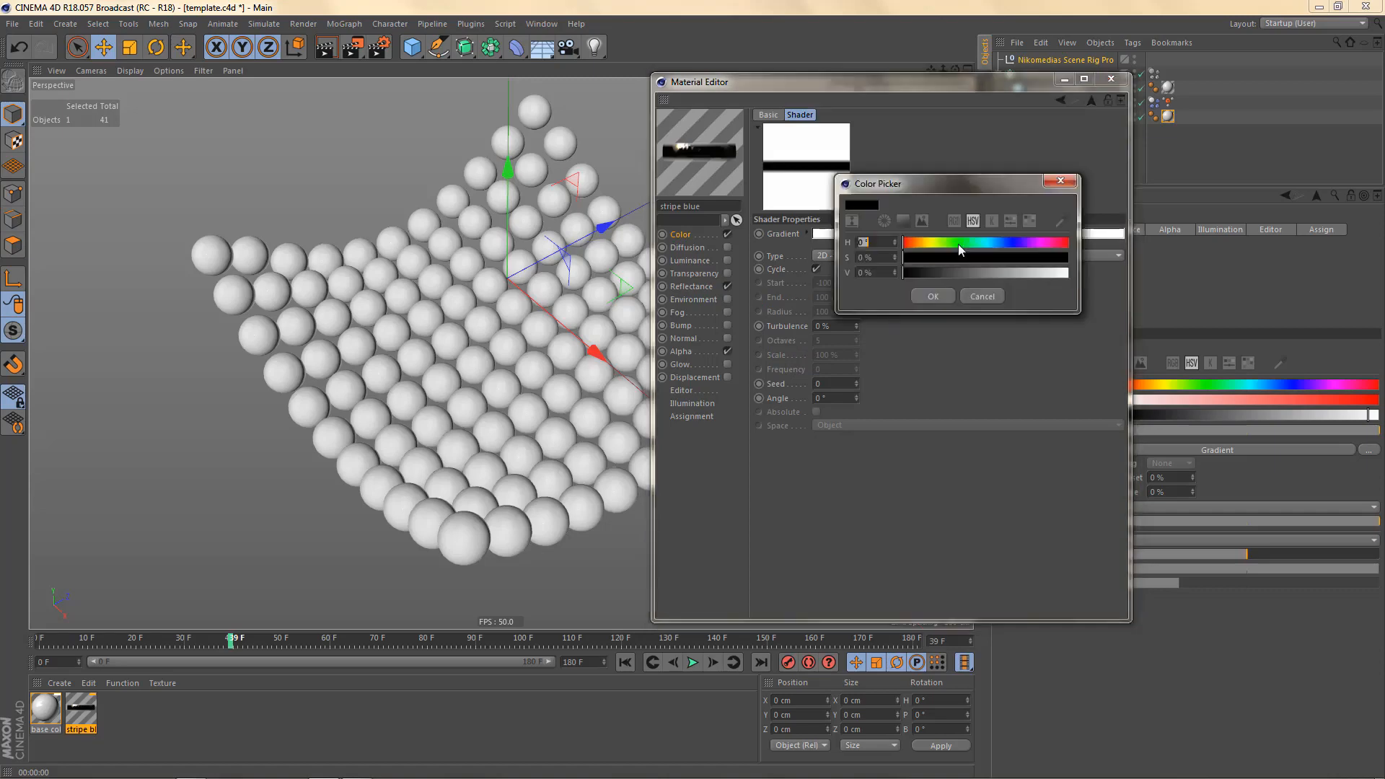
pyautogui.click(1002, 244)
pyautogui.moveTo(1000, 259); pyautogui.dragTo(1050, 275)
pyautogui.click(1039, 275)
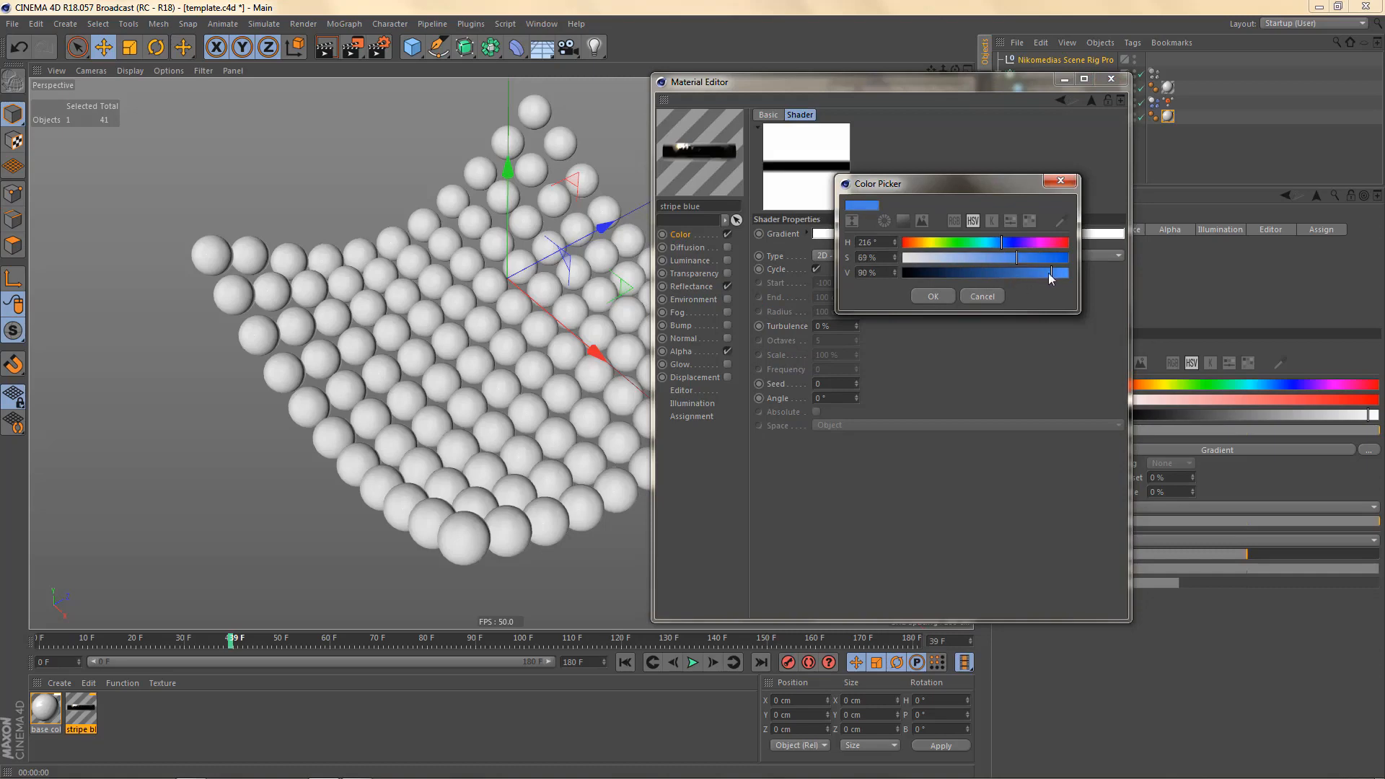
pyautogui.click(1005, 242)
pyautogui.click(998, 242)
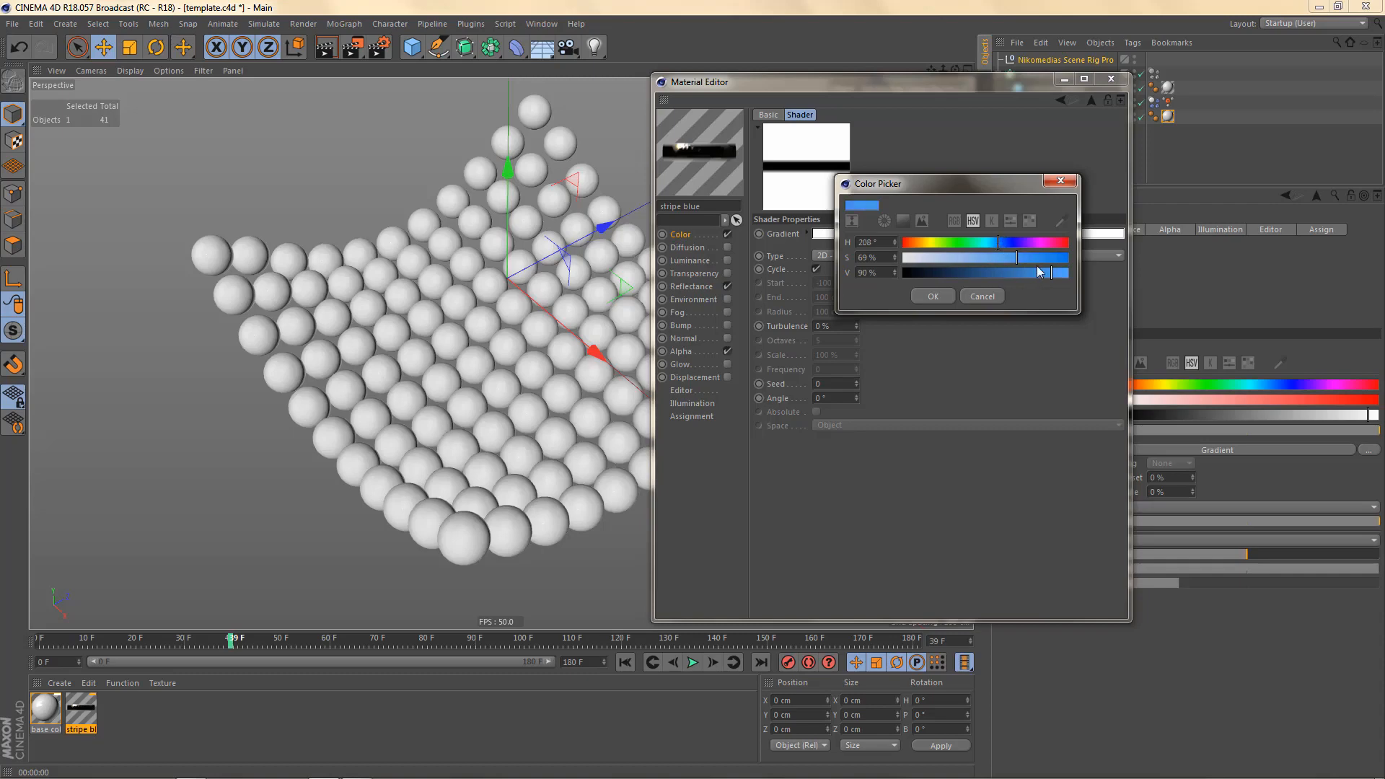
pyautogui.click(1023, 258)
pyautogui.click(1004, 243)
pyautogui.click(942, 296)
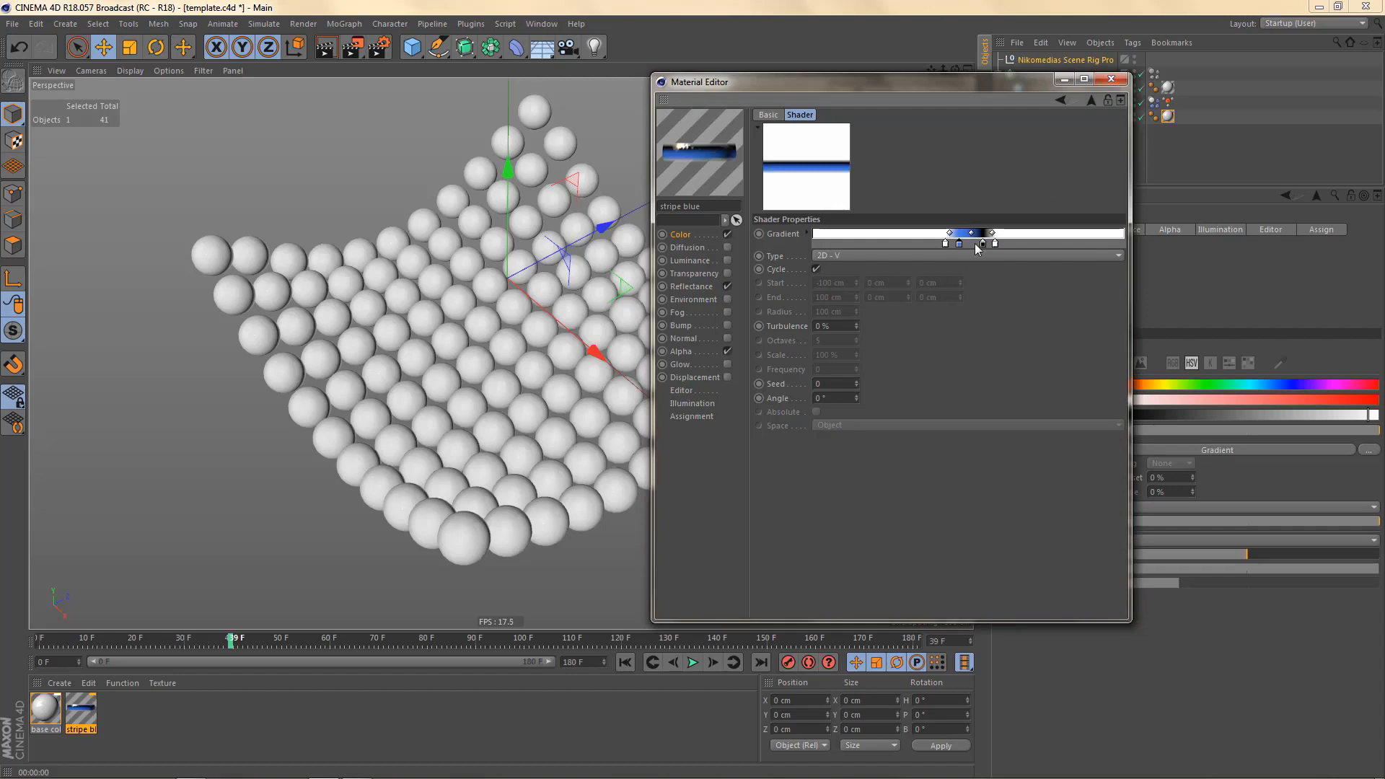
pyautogui.moveTo(982, 243)
pyautogui.mouseDown()
pyautogui.moveTo(980, 270)
pyautogui.moveTo(983, 246)
pyautogui.mouseUp()
pyautogui.moveTo(985, 251)
pyautogui.mouseDown()
pyautogui.moveTo(950, 251)
pyautogui.moveTo(992, 250)
pyautogui.mouseUp()
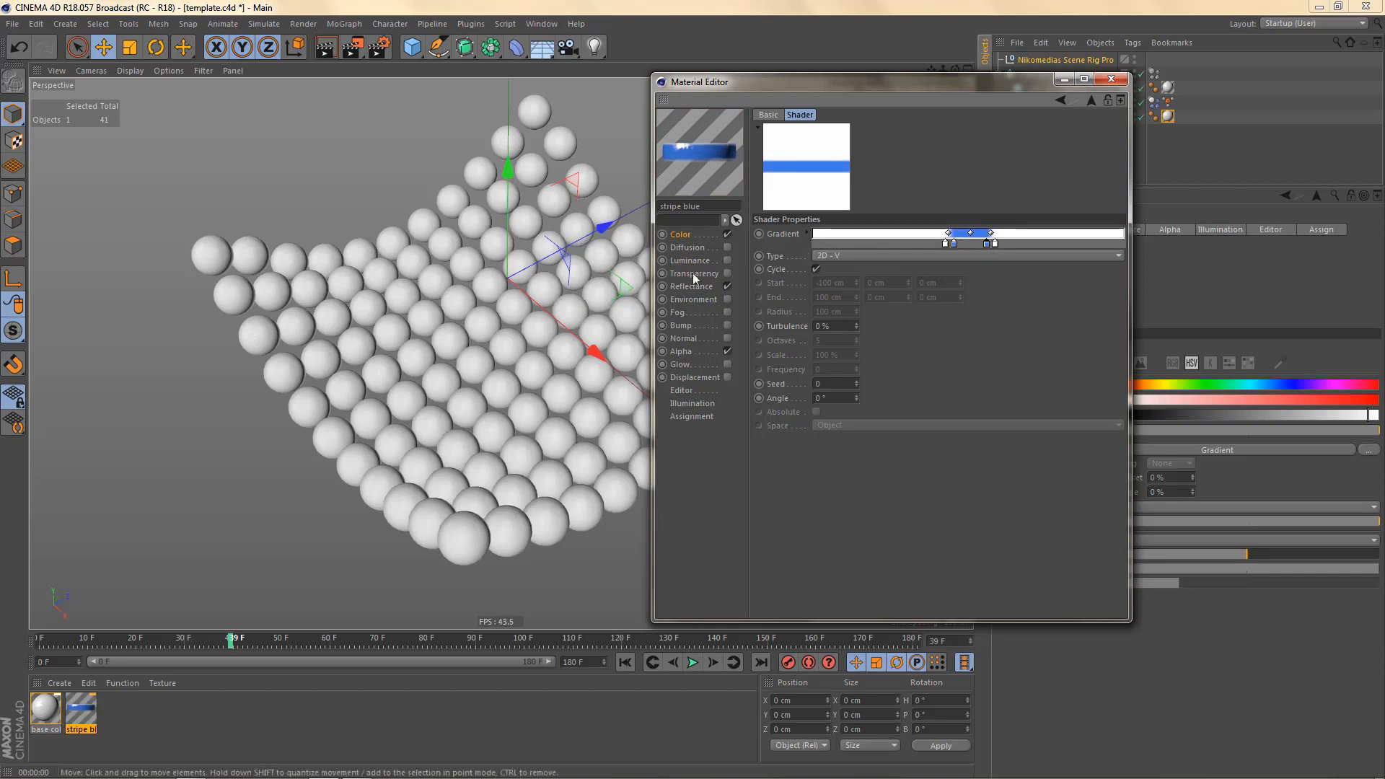
# - Apply the stripe blue material to net - Sphere and render the view
pyautogui.moveTo(904, 82); pyautogui.dragTo(1057, 211)
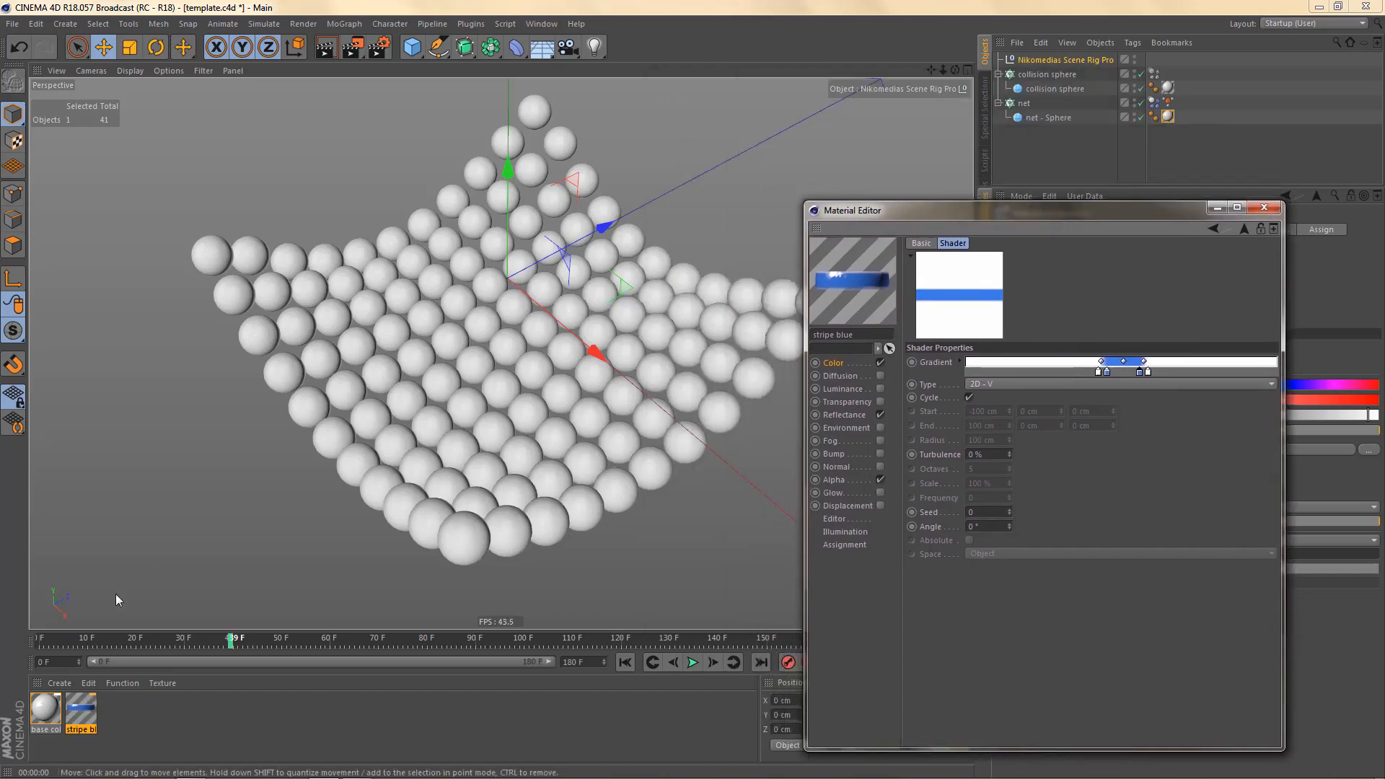
pyautogui.moveTo(77, 709); pyautogui.dragTo(1061, 122)
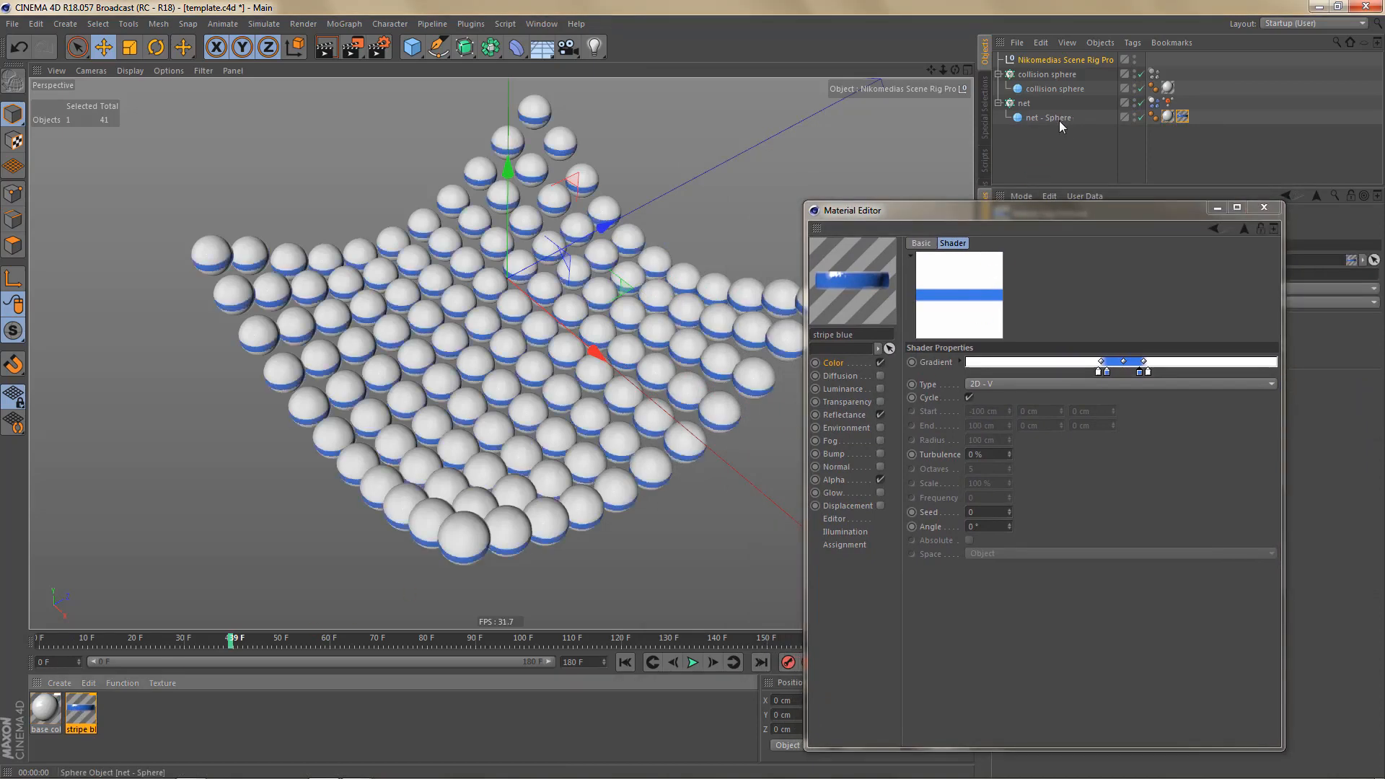
pyautogui.hotkey('ctrl', 'r')
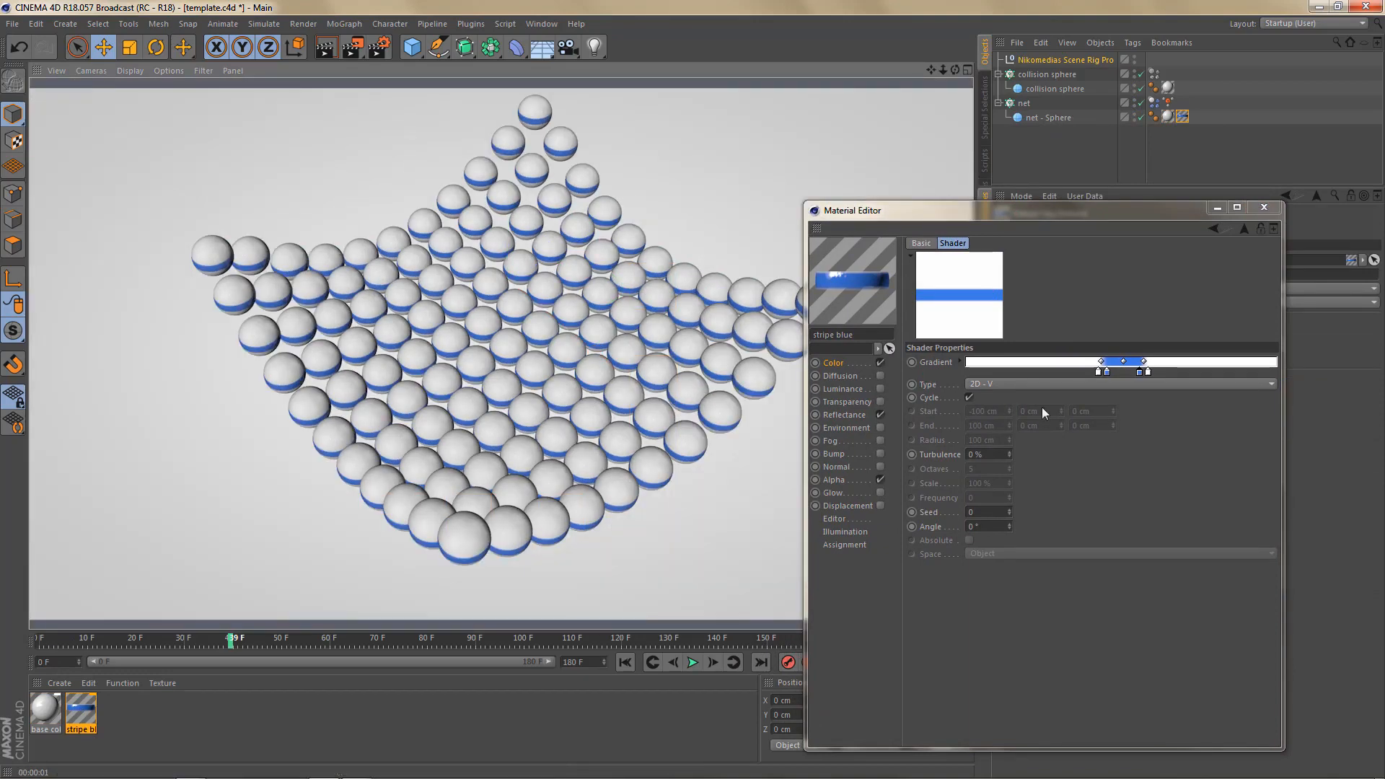
# - Darken the first blue knot to V 63%, replace the other blue knot with a copy of it, and re-render the view
pyautogui.doubleClick(1108, 371)
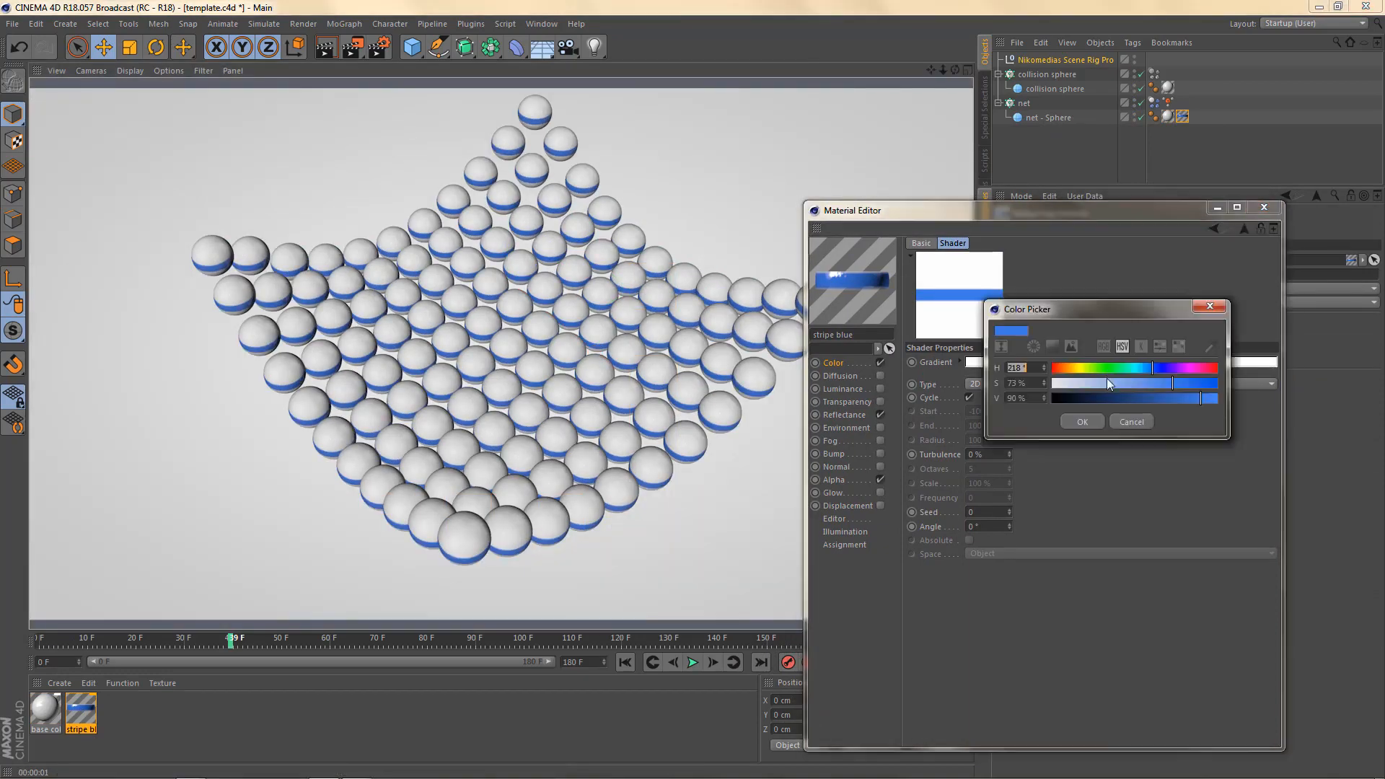
pyautogui.click(1163, 396)
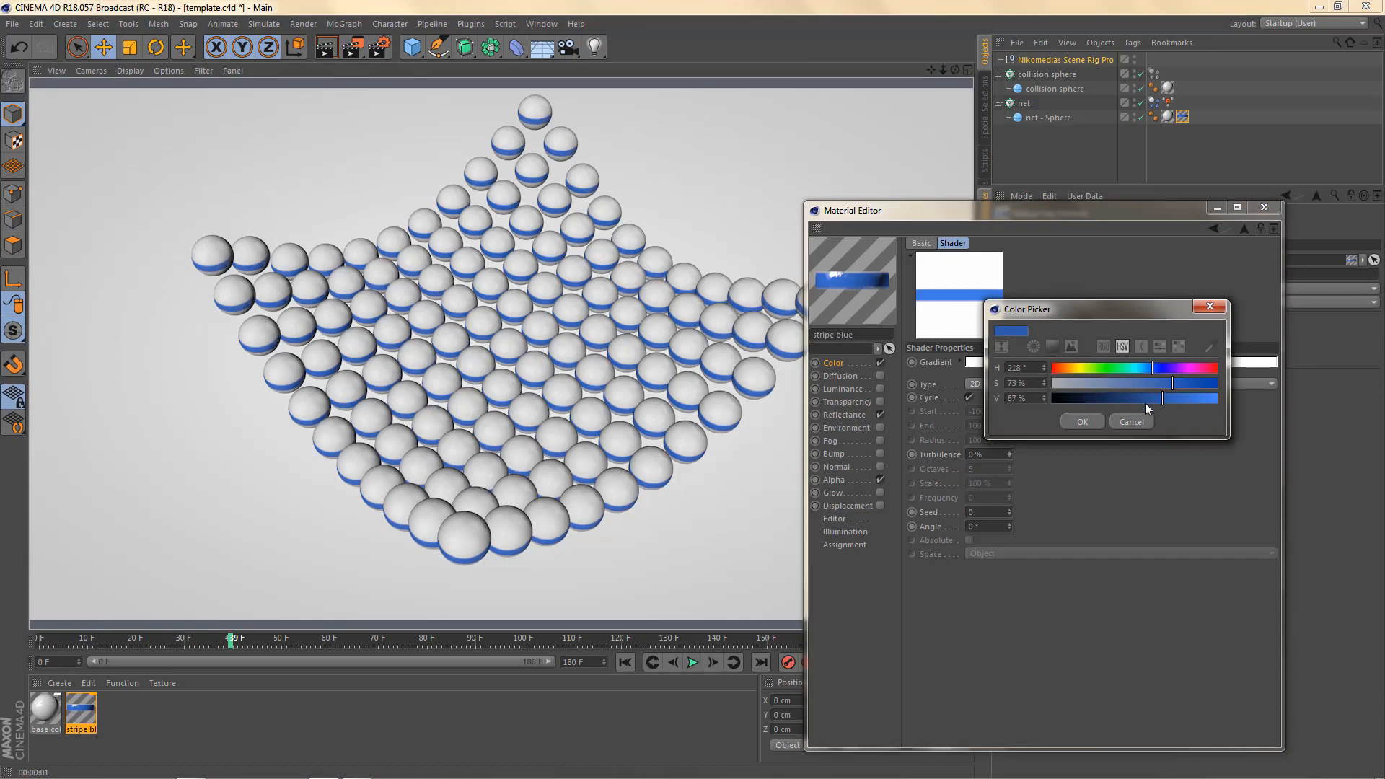
pyautogui.click(1148, 401)
pyautogui.click(1157, 400)
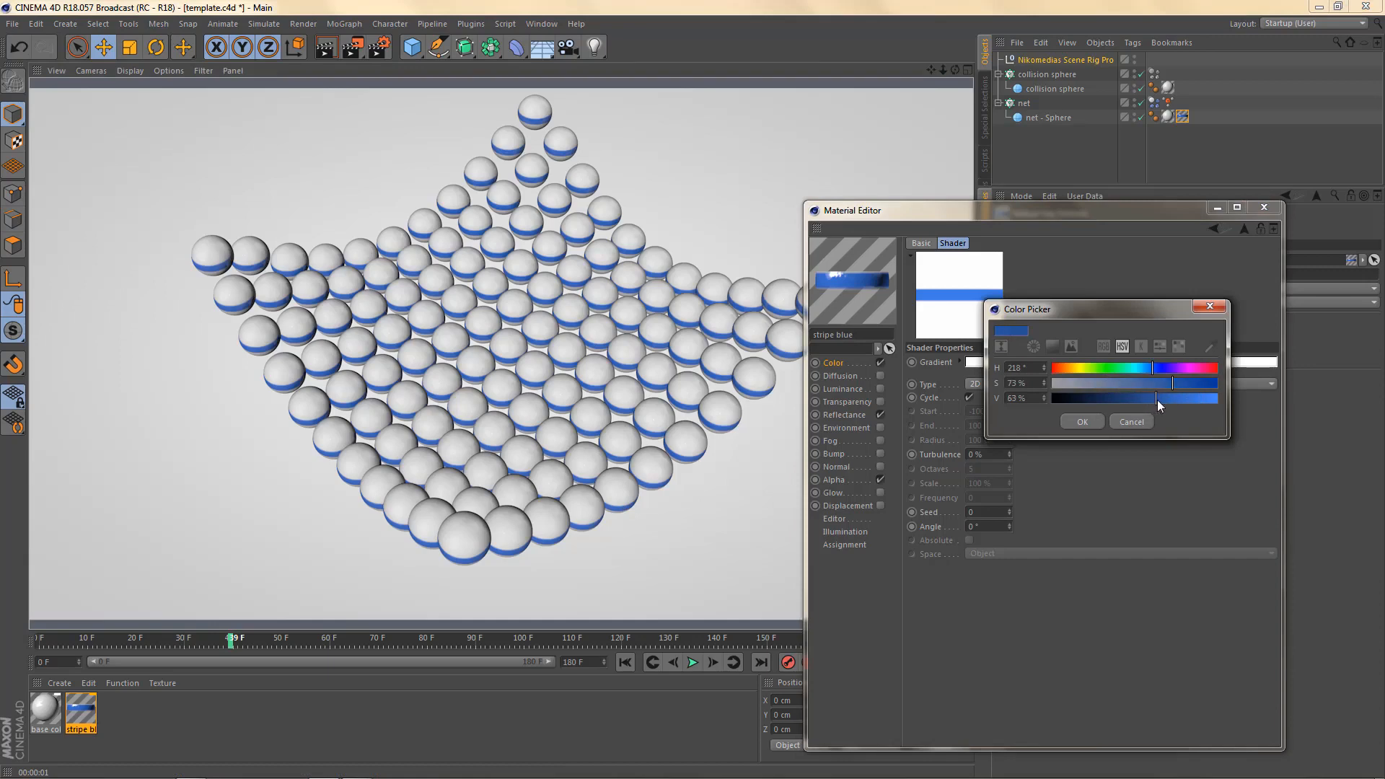
pyautogui.click(1091, 424)
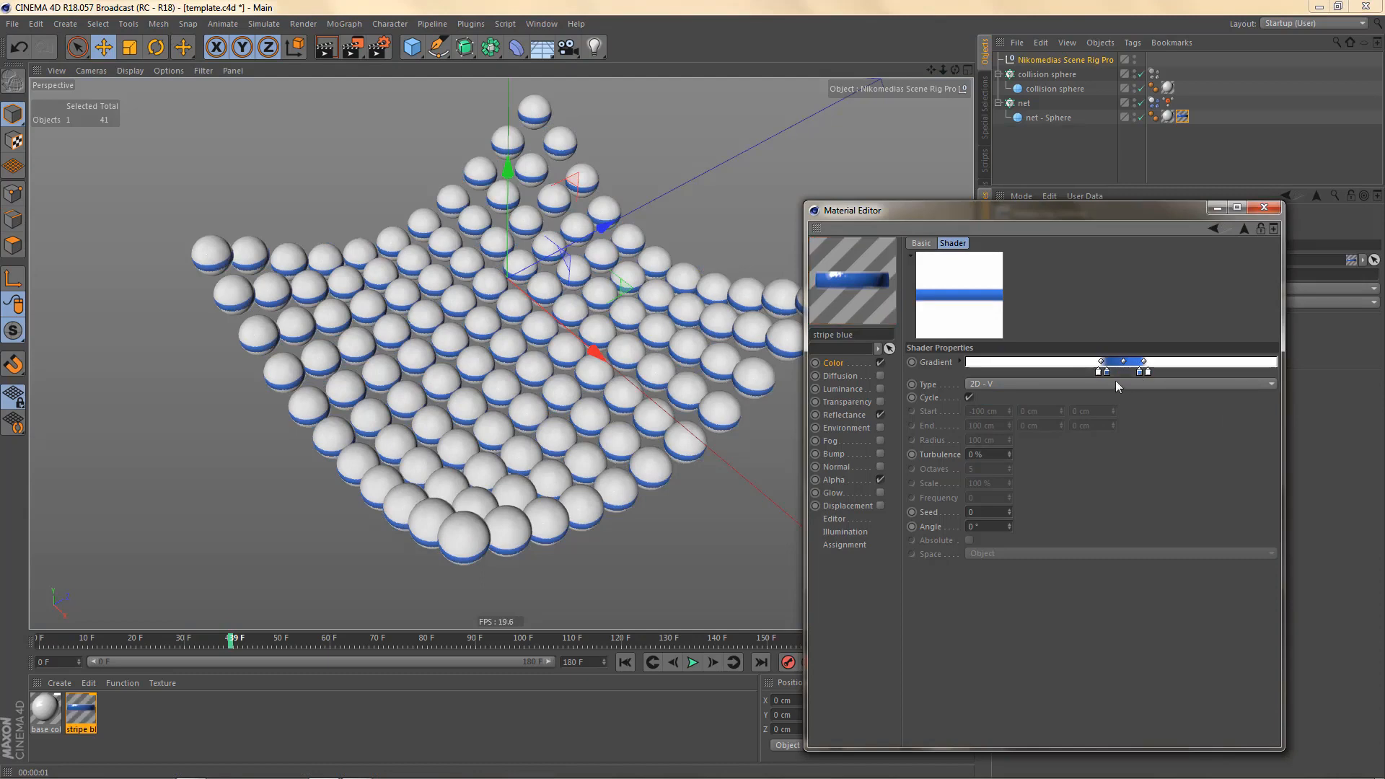
pyautogui.moveTo(1140, 371); pyautogui.dragTo(1144, 376)
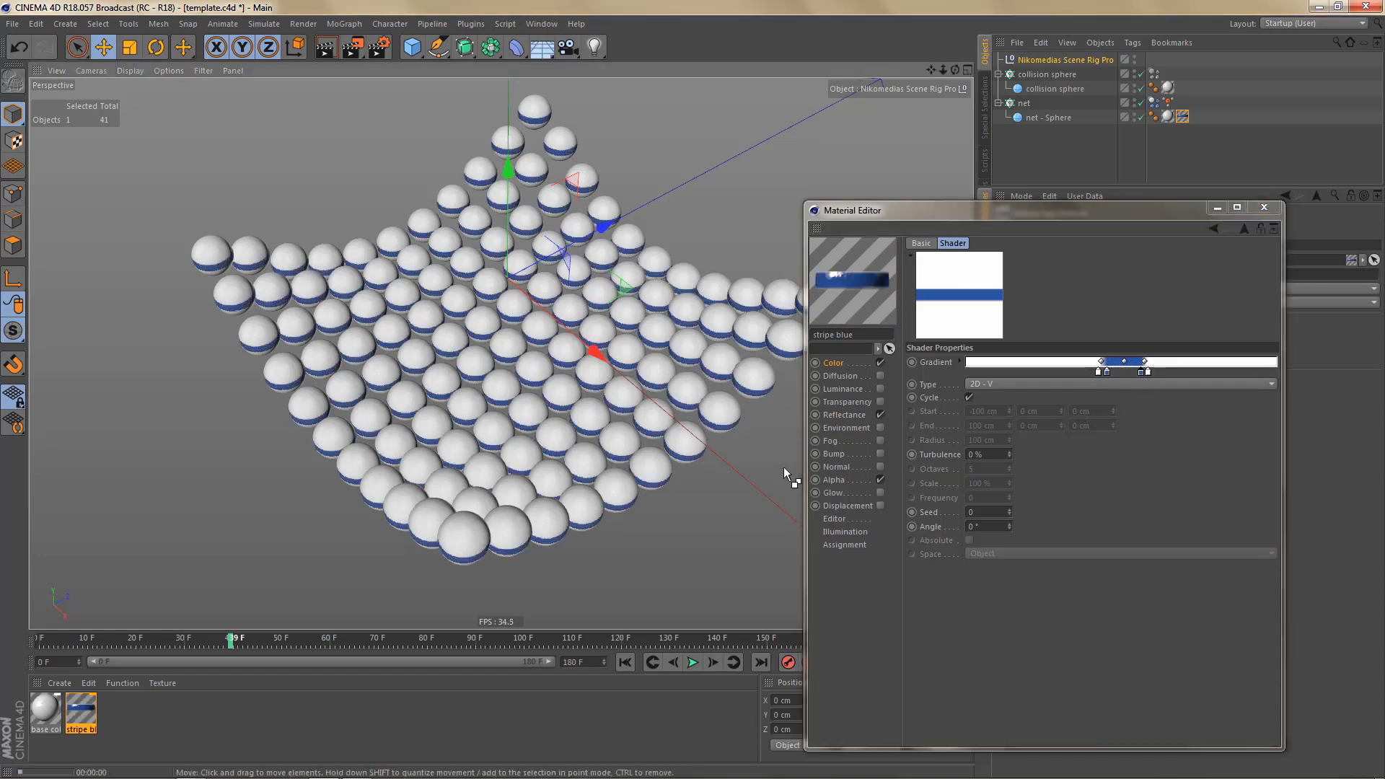
pyautogui.hotkey('ctrl', 'r')
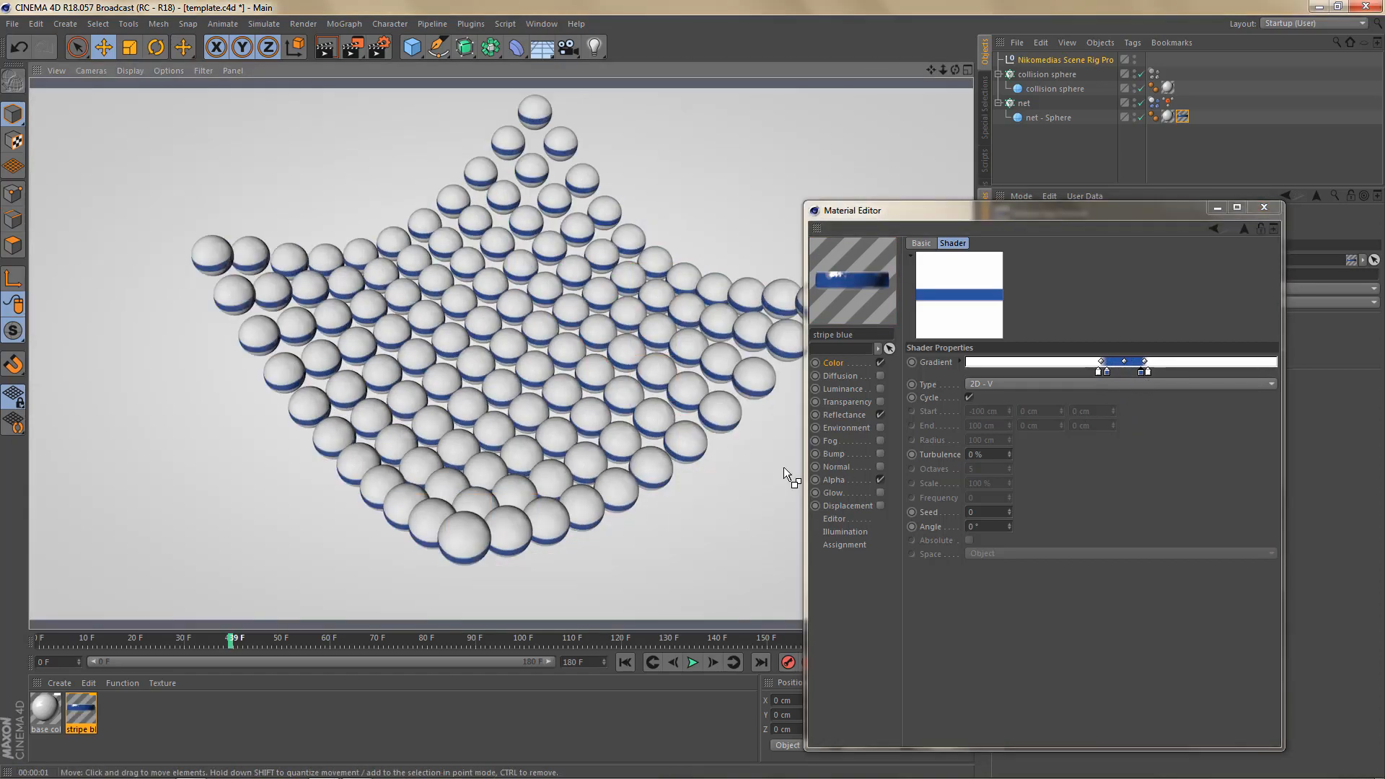
pyautogui.click(1264, 208)
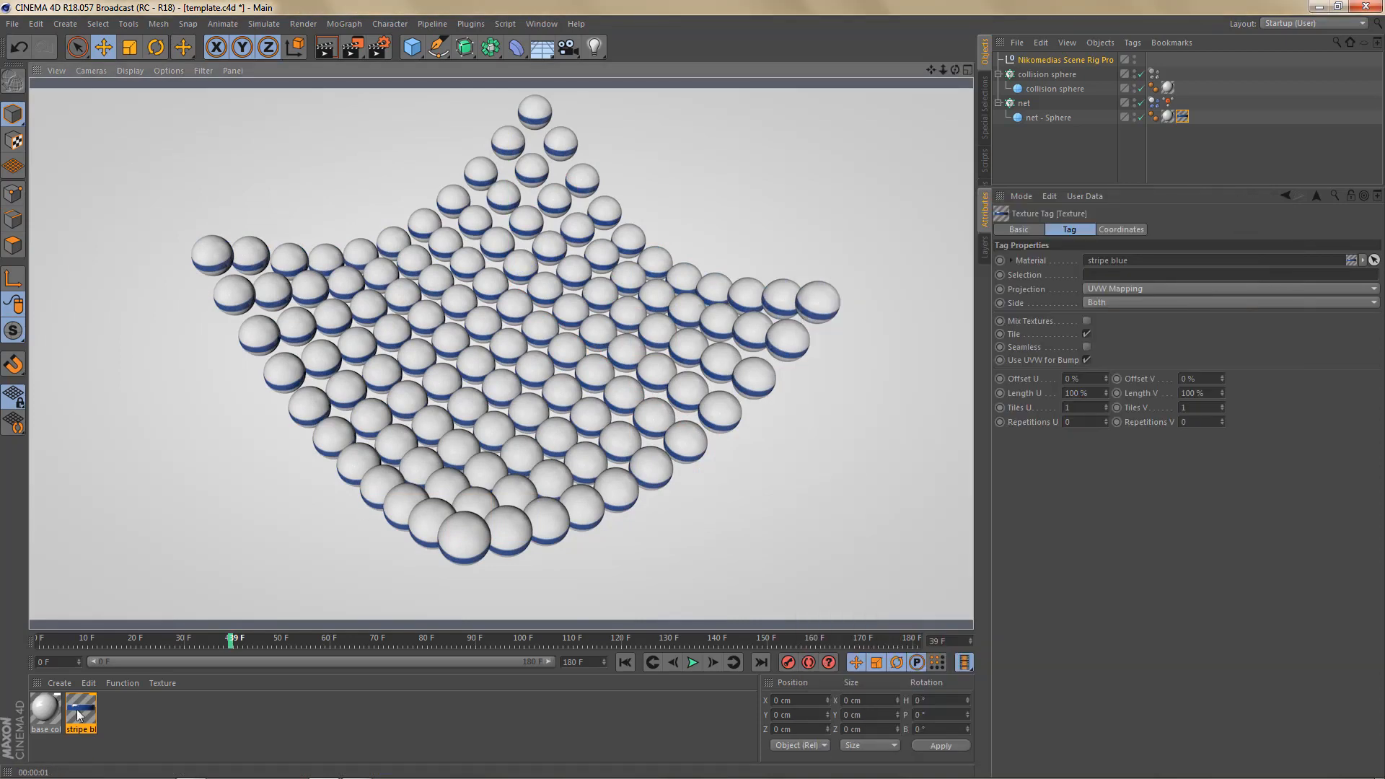
# - Duplicate the stripe blue material and rename the copy stripe red
pyautogui.keyDown('ctrl'); pyautogui.moveTo(78, 712); pyautogui.dragTo(124, 711); pyautogui.keyUp('ctrl')
pyautogui.doubleClick(116, 710)
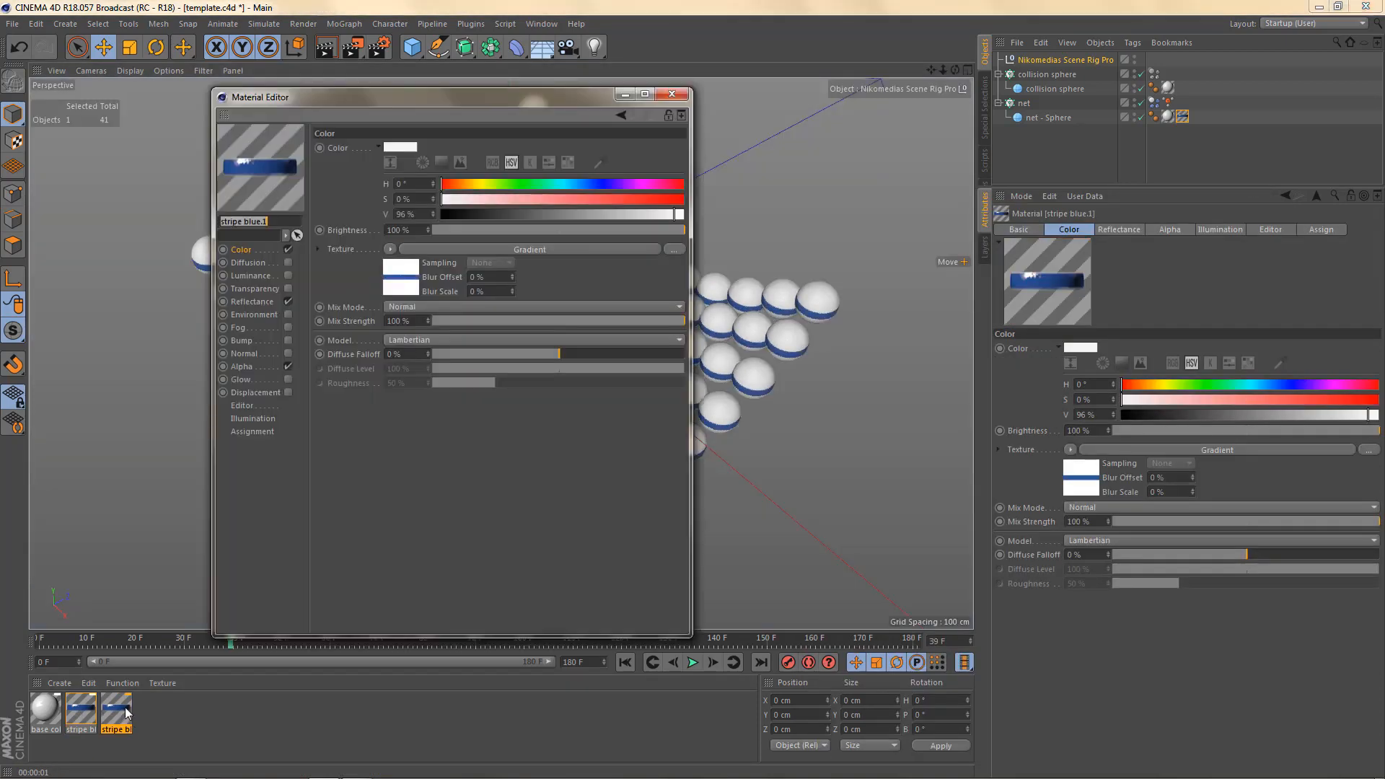
pyautogui.moveTo(243, 222); pyautogui.dragTo(267, 223)
pyautogui.write('red')
pyautogui.moveTo(518, 102); pyautogui.dragTo(924, 163)
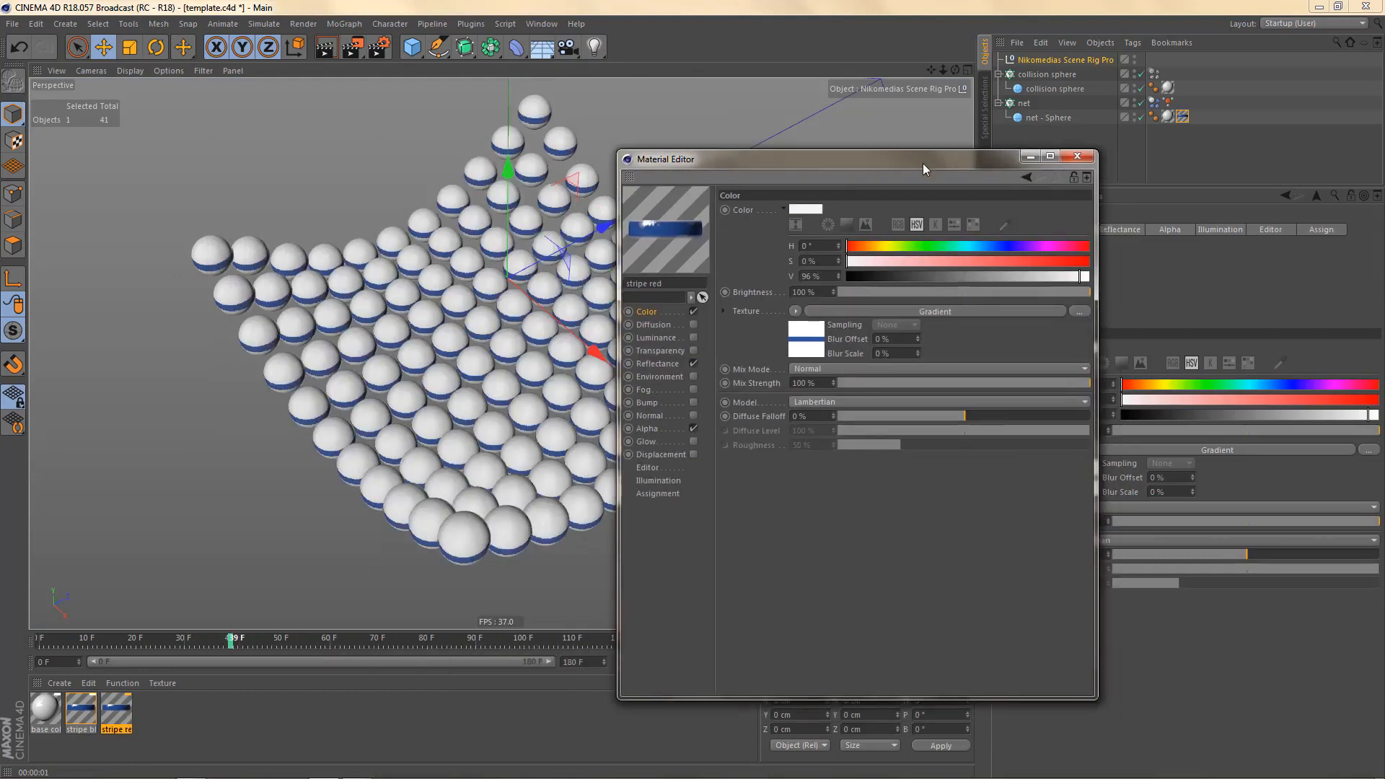
# - Set the stripe red gradient's first blue knot to red (H 0°, S 100%, V 100%) and replace the second blue knot with a copy of it
pyautogui.click(871, 309)
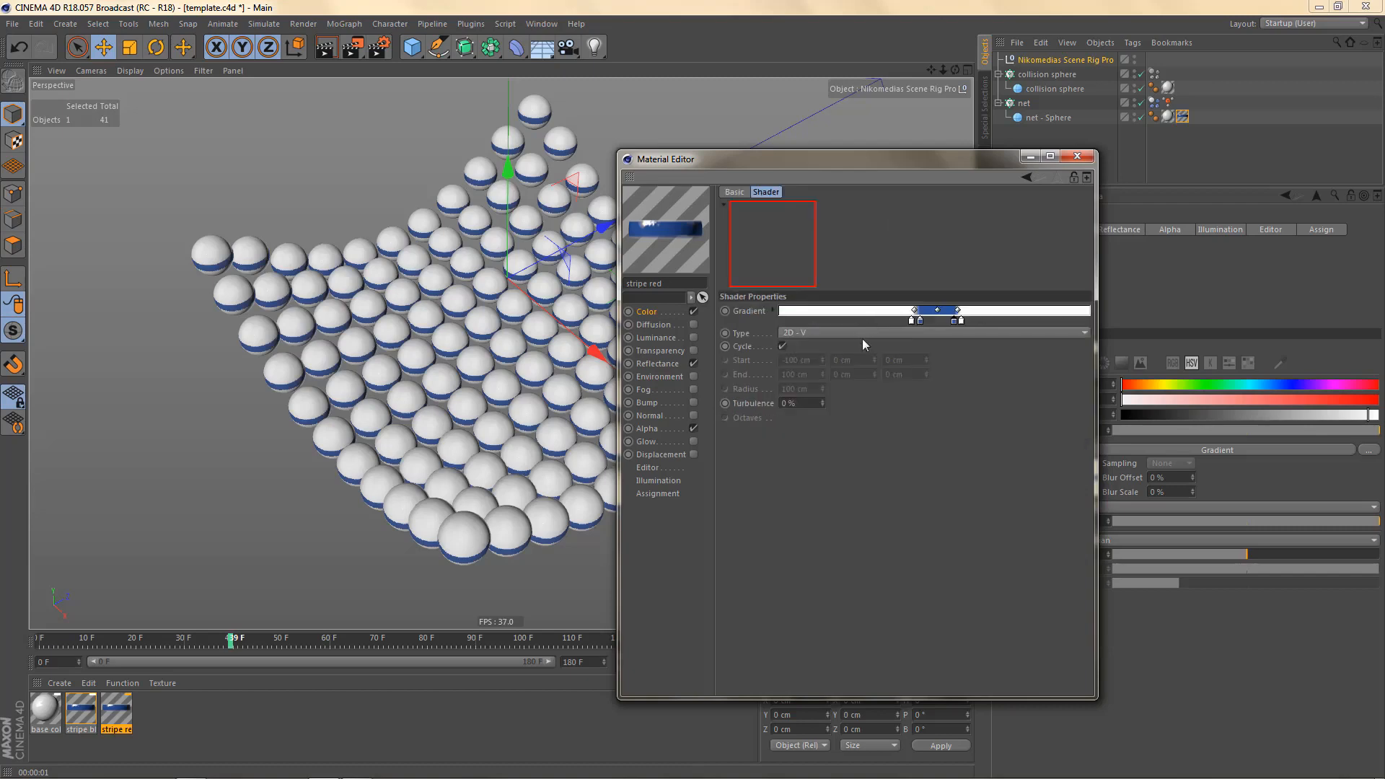
pyautogui.doubleClick(919, 321)
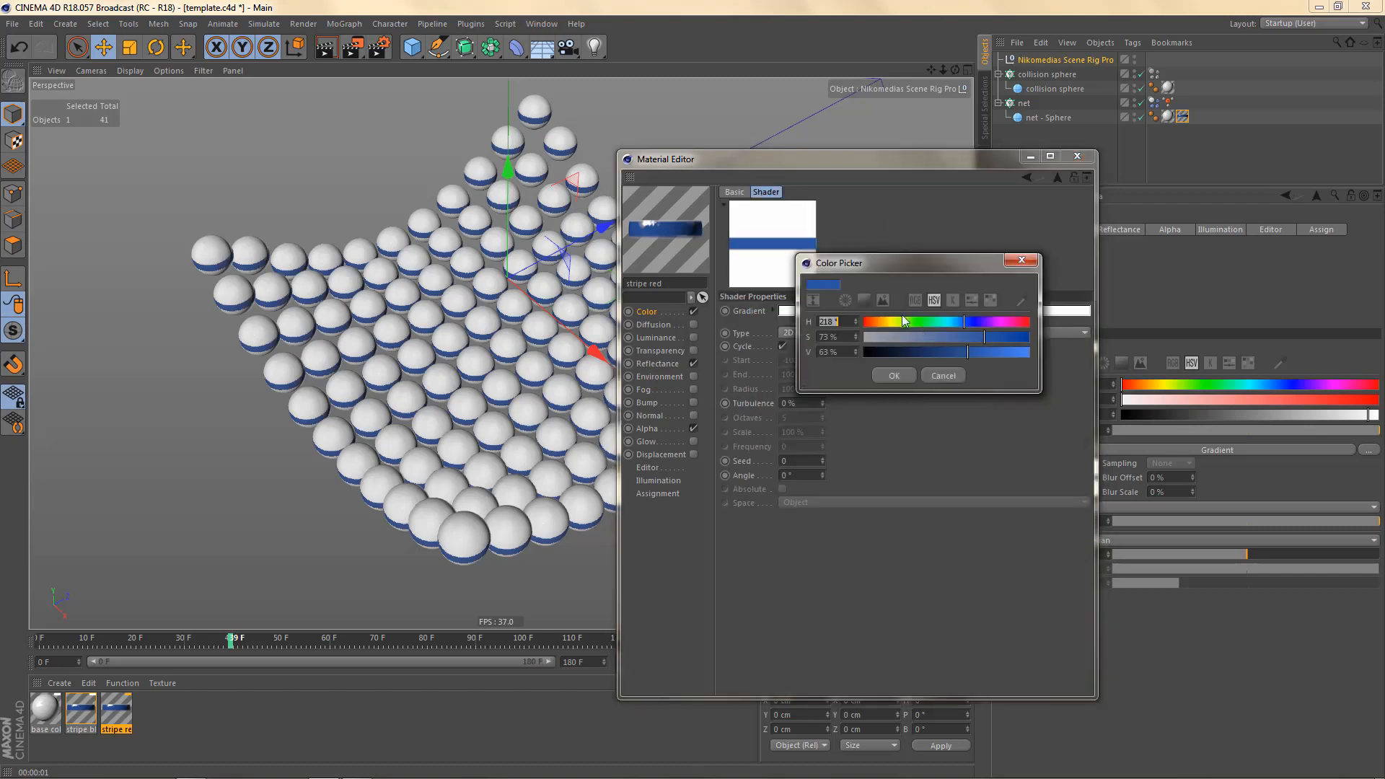
pyautogui.moveTo(892, 324); pyautogui.dragTo(865, 323)
pyautogui.moveTo(982, 345); pyautogui.dragTo(1040, 358)
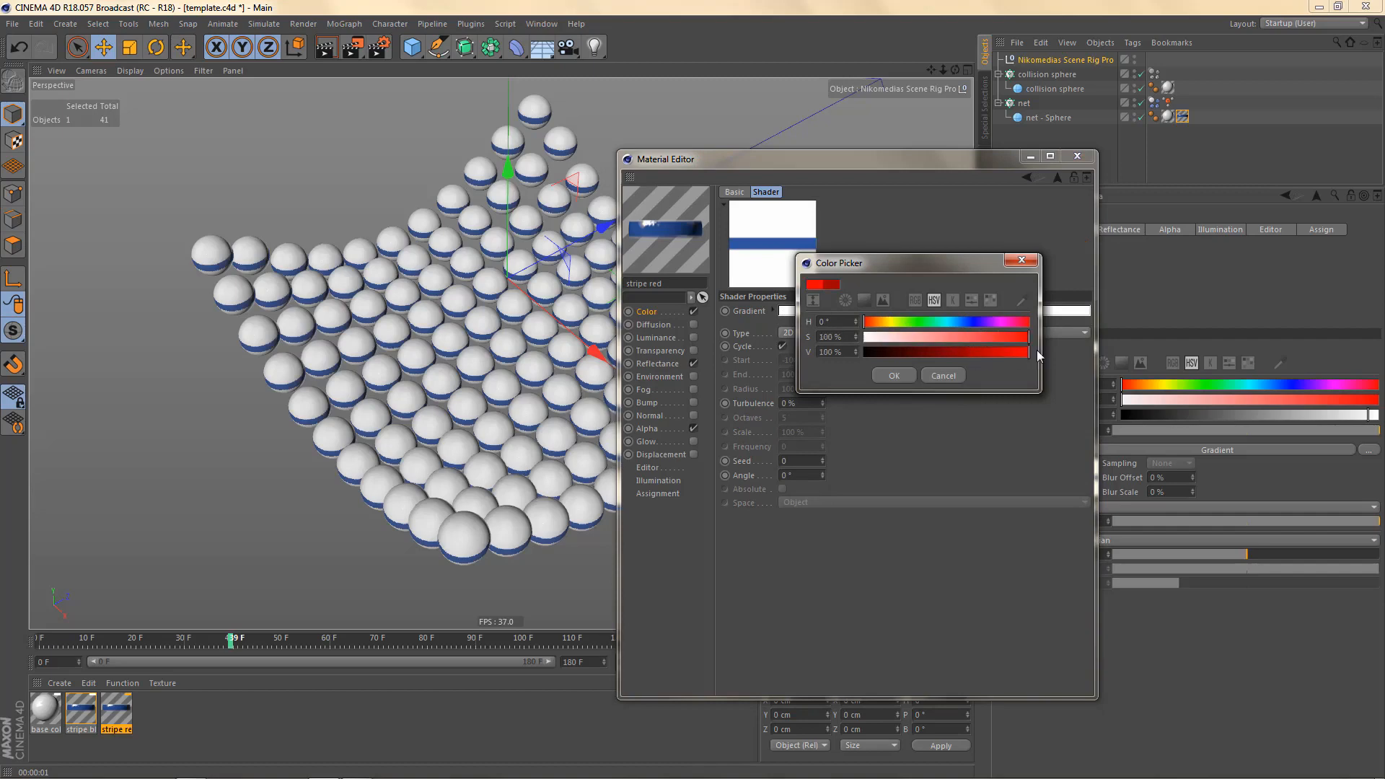
pyautogui.click(899, 373)
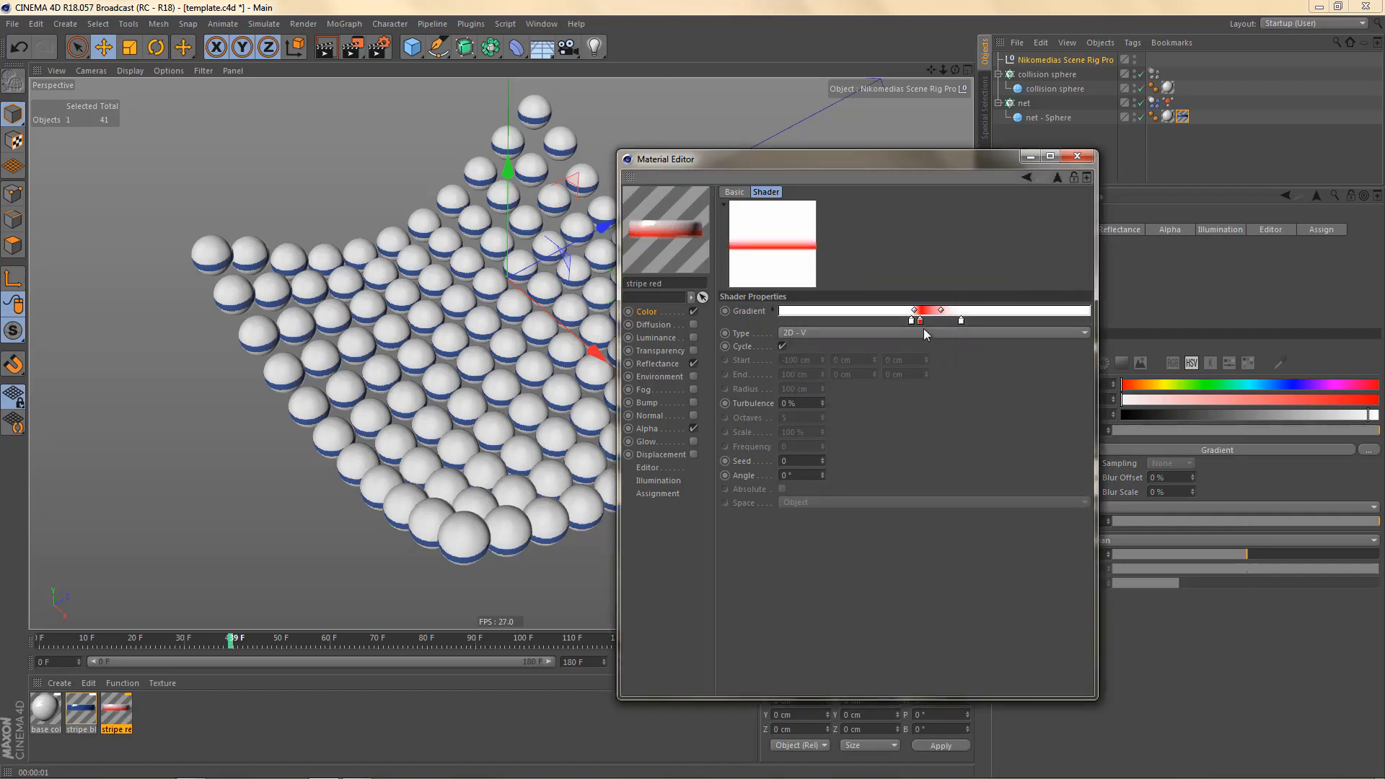
pyautogui.keyDown('ctrl'); pyautogui.moveTo(921, 321); pyautogui.dragTo(955, 327); pyautogui.keyUp('ctrl')
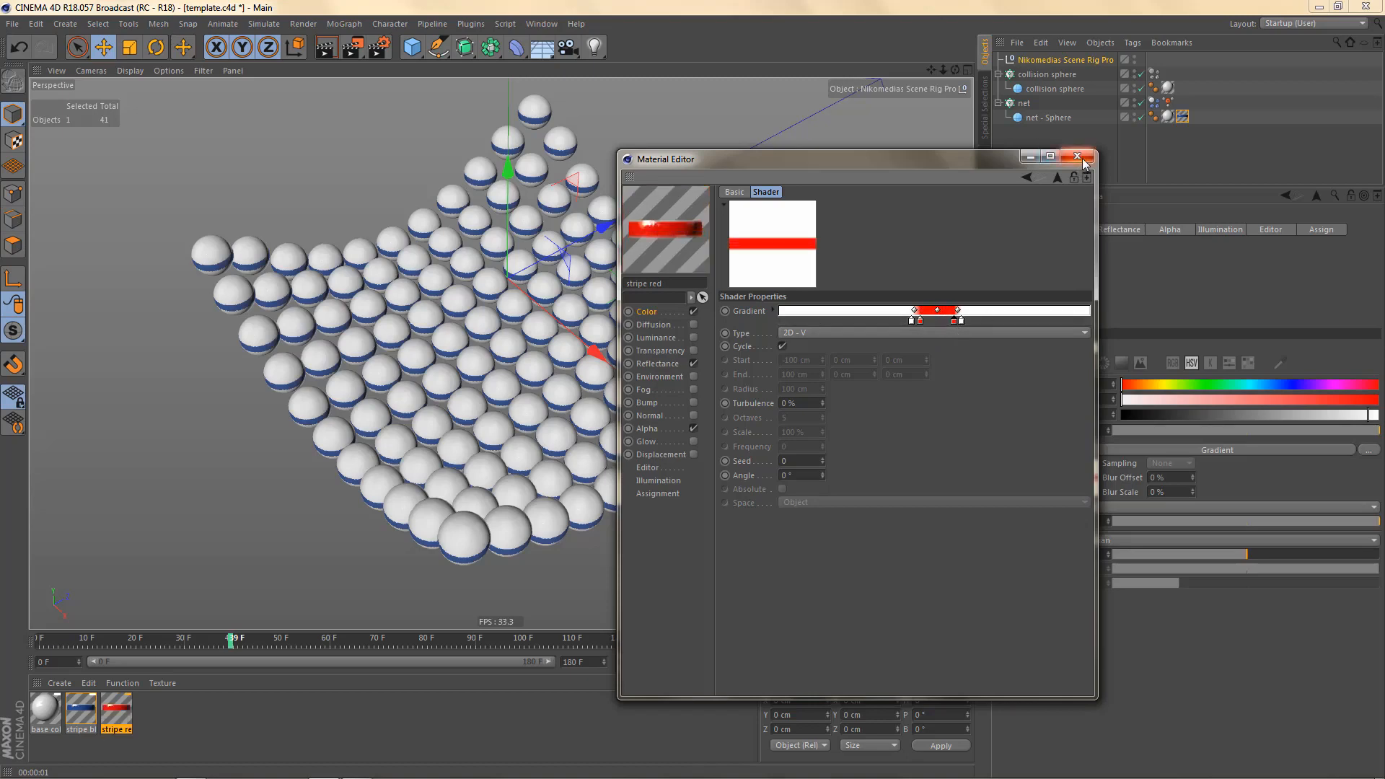
pyautogui.click(1077, 156)
# - Apply the stripe red material to the collision sphere and play the simulation to frame 147, test-rendering the view at frame 83
pyautogui.moveTo(129, 714); pyautogui.dragTo(1075, 89)
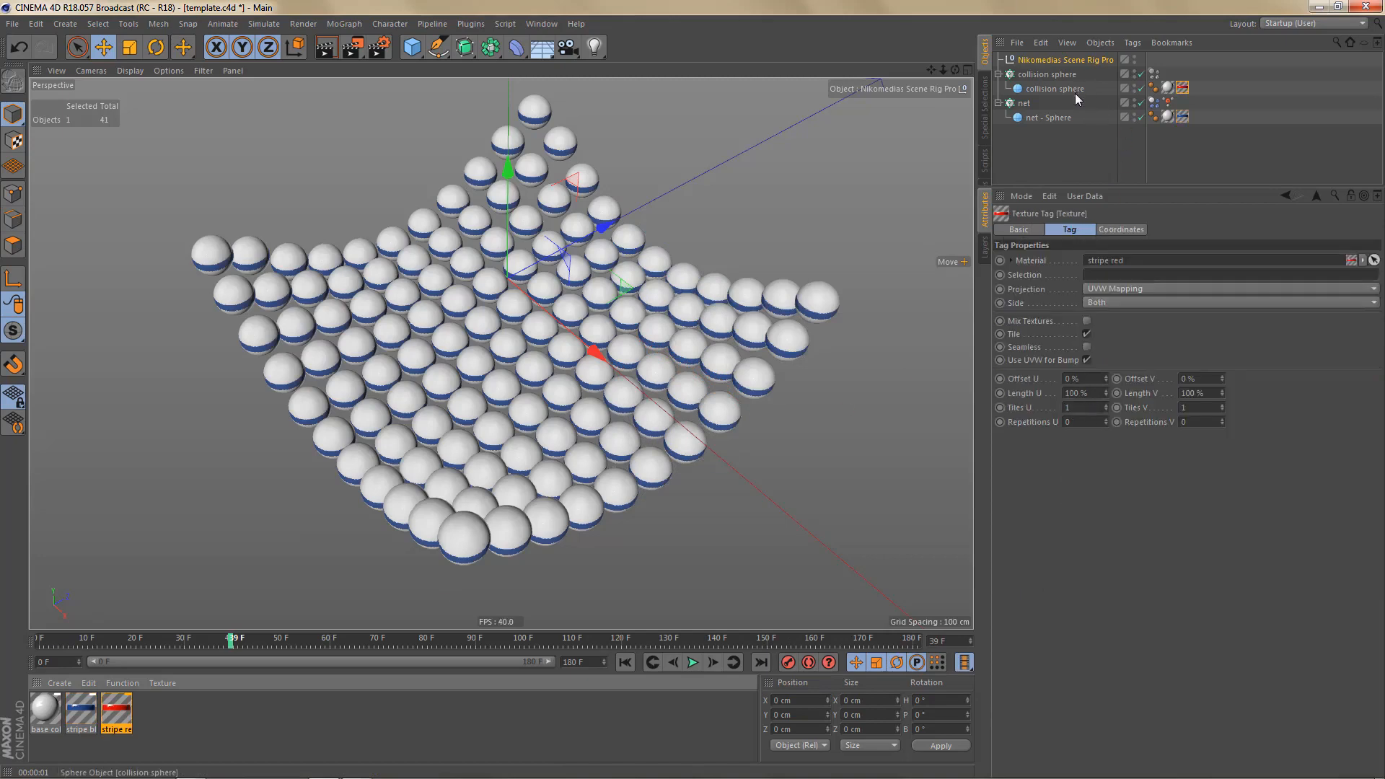
pyautogui.click(692, 663)
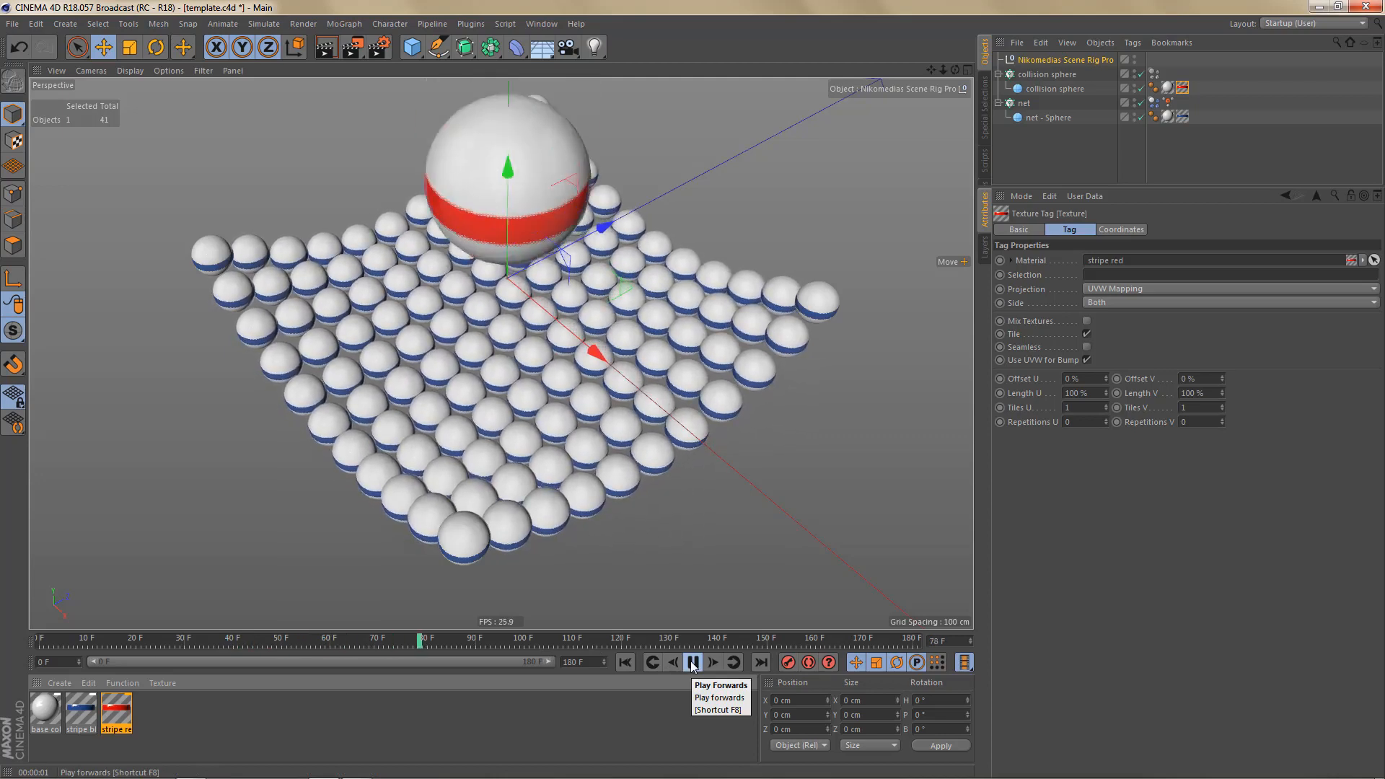
pyautogui.click(692, 663)
pyautogui.hotkey('ctrl', 'r')
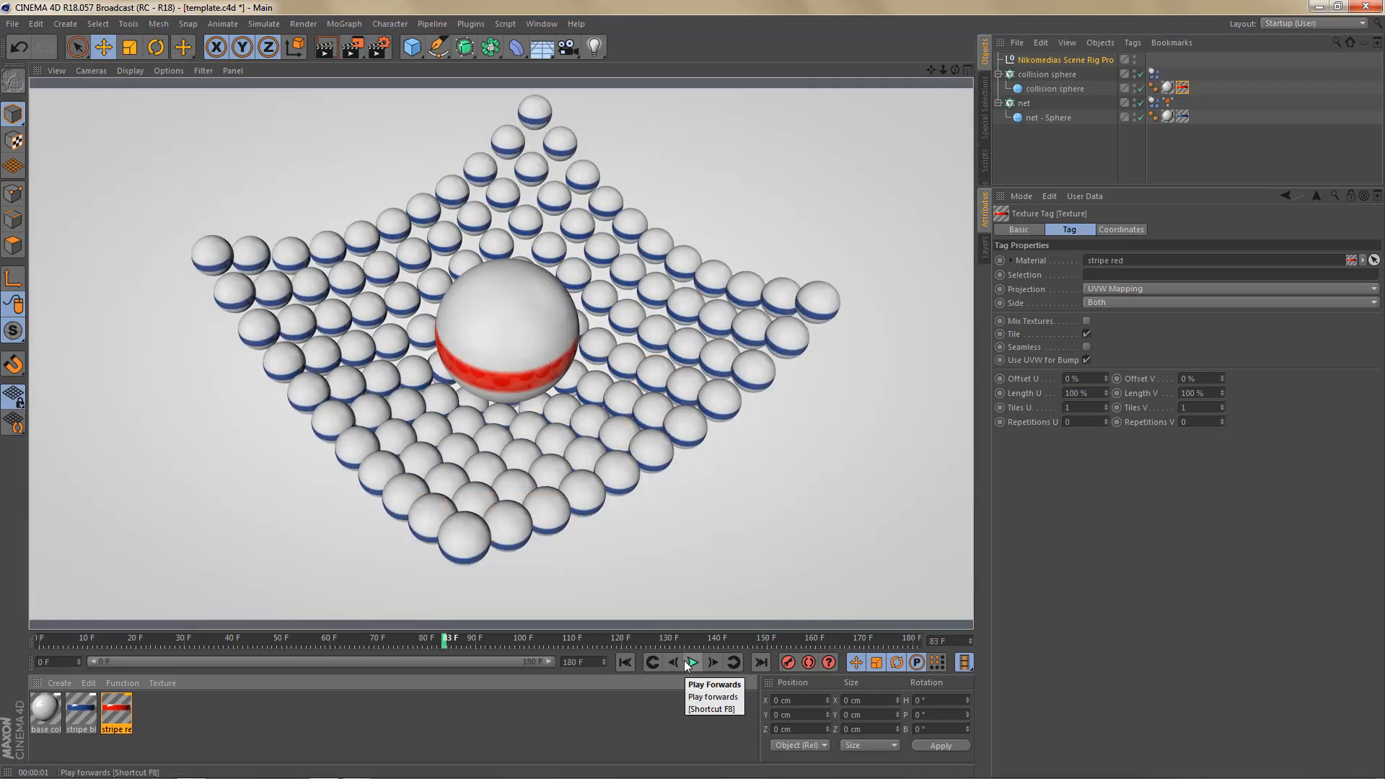
pyautogui.click(689, 662)
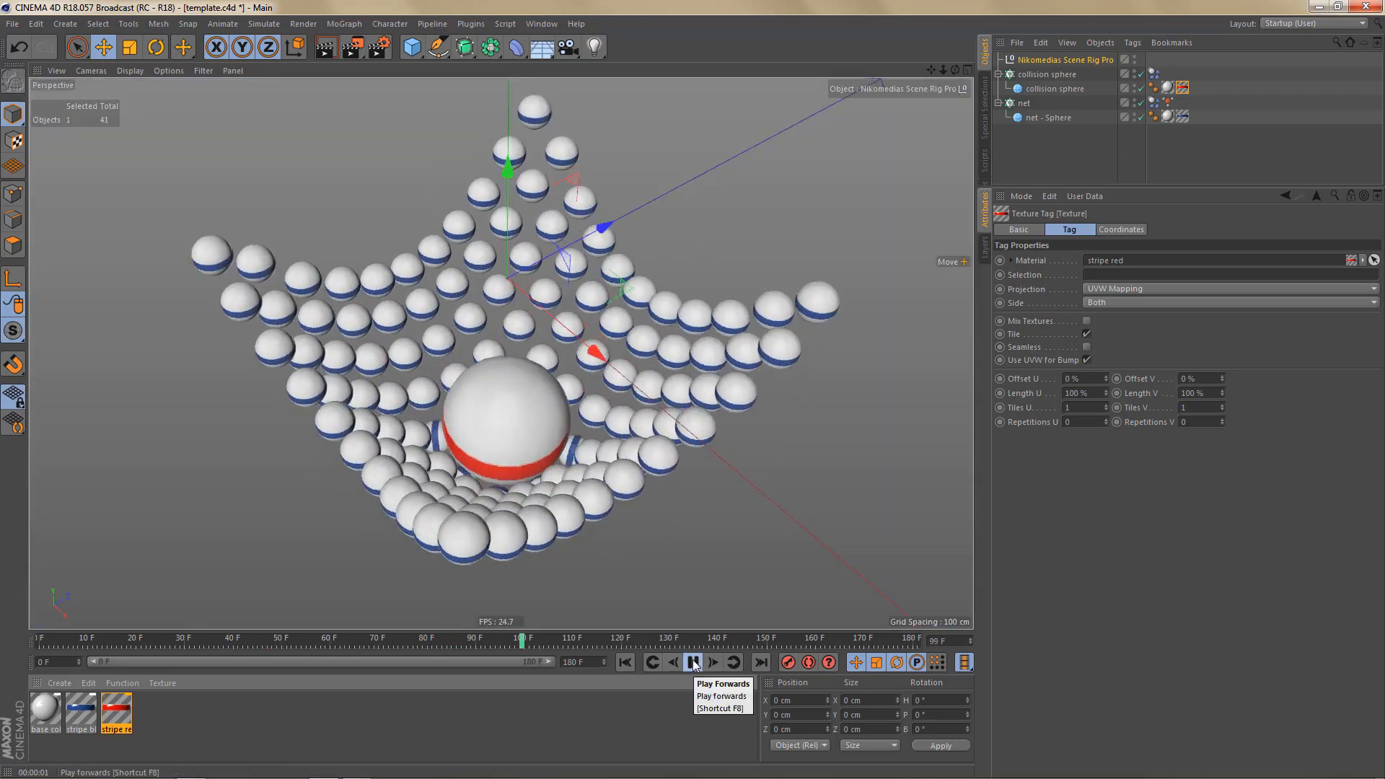
pyautogui.click(693, 663)
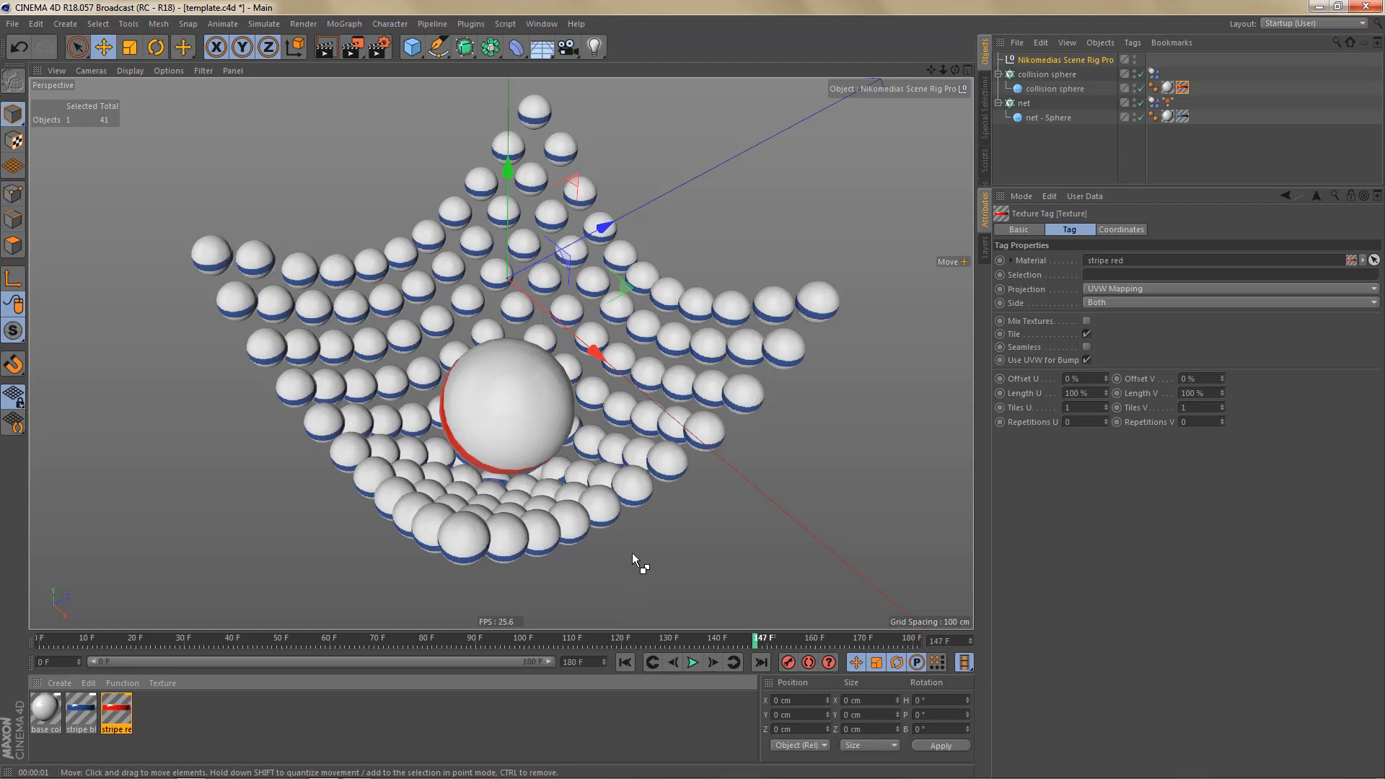
# - Add the Global Illumination effect to the render settings and render the view
pyautogui.hotkey('ctrl', 'b')
pyautogui.rightClick(336, 287)
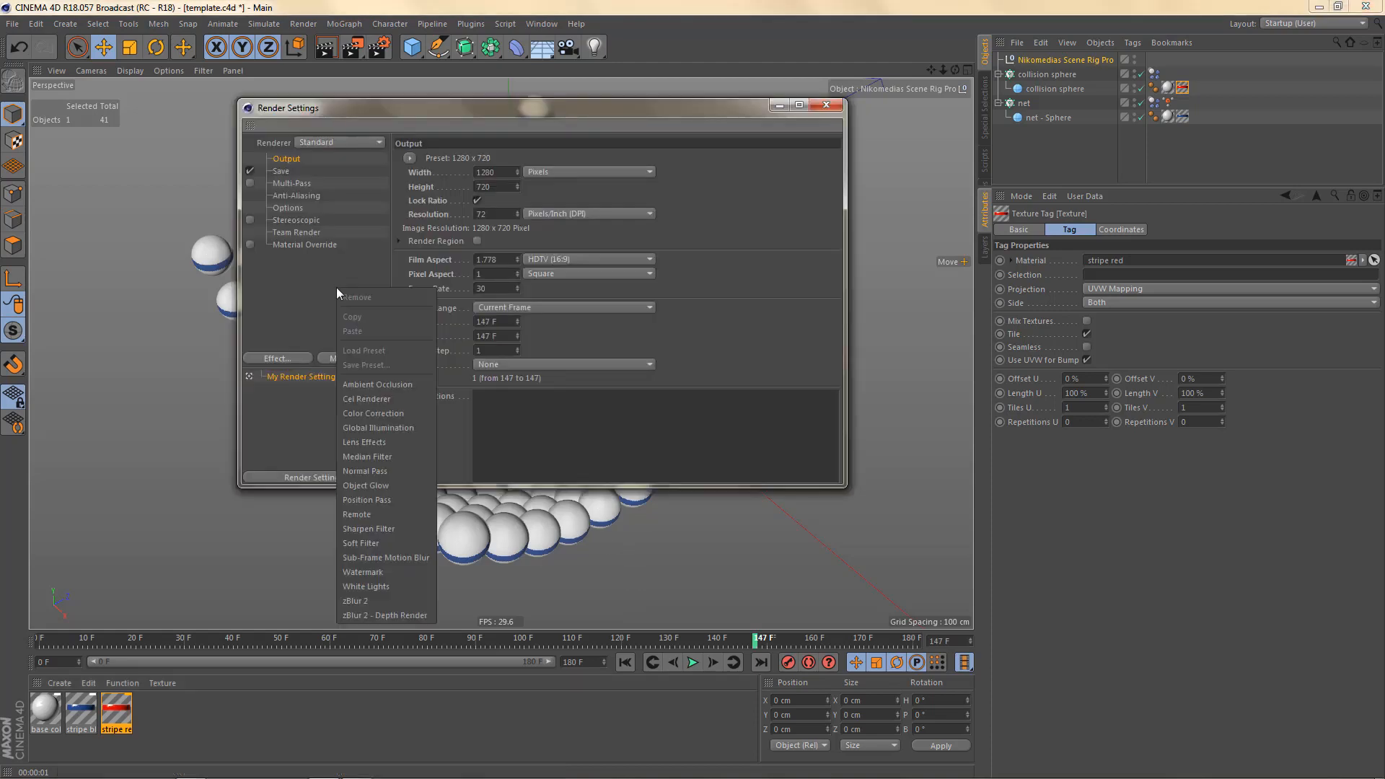
pyautogui.click(396, 427)
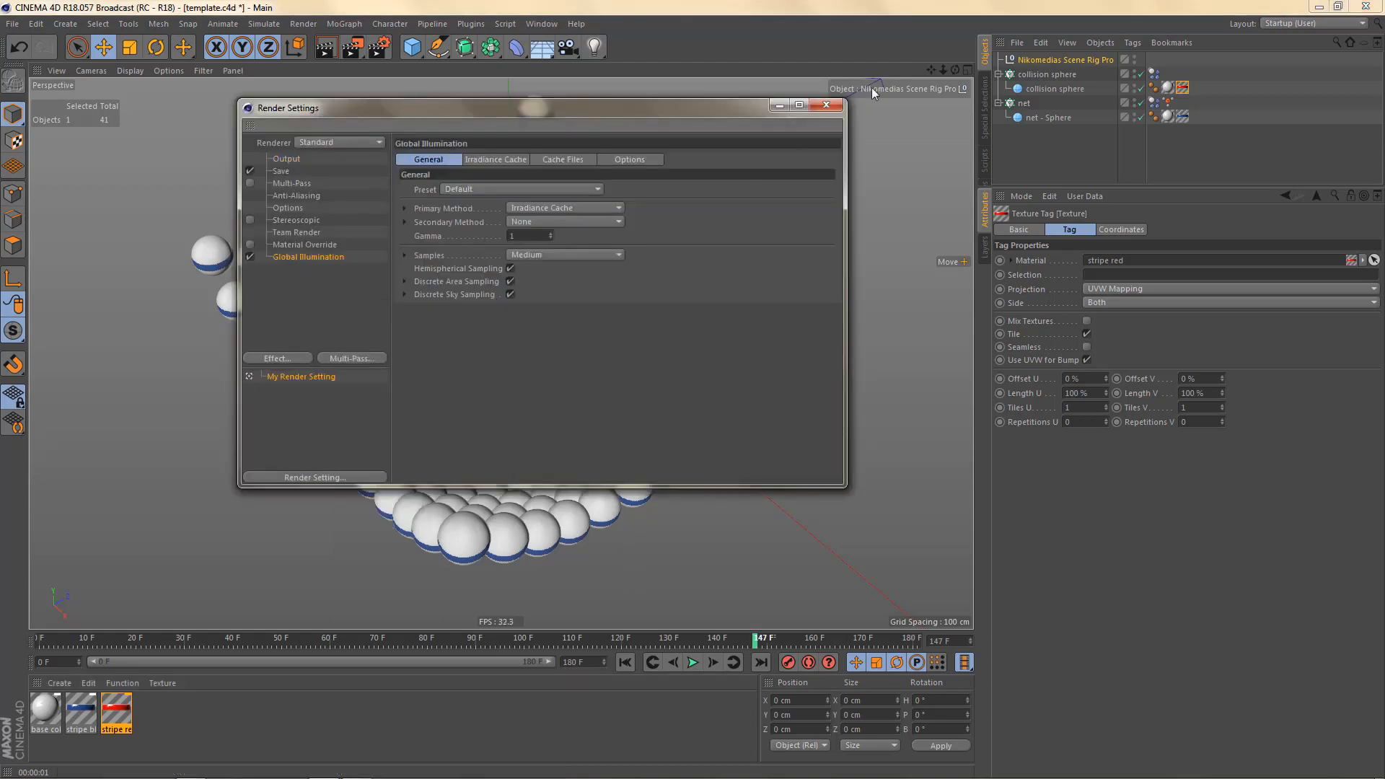
pyautogui.click(826, 105)
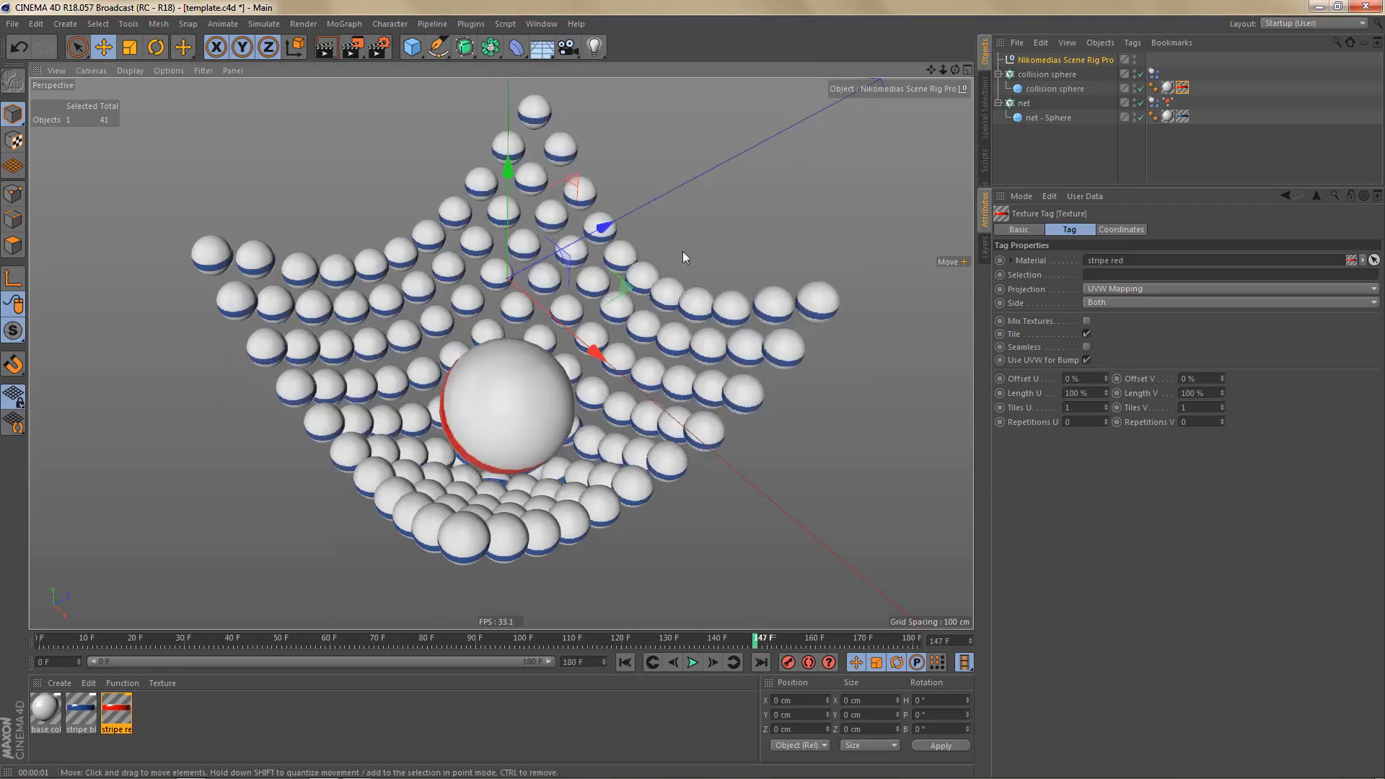
pyautogui.hotkey('ctrl', 'r')
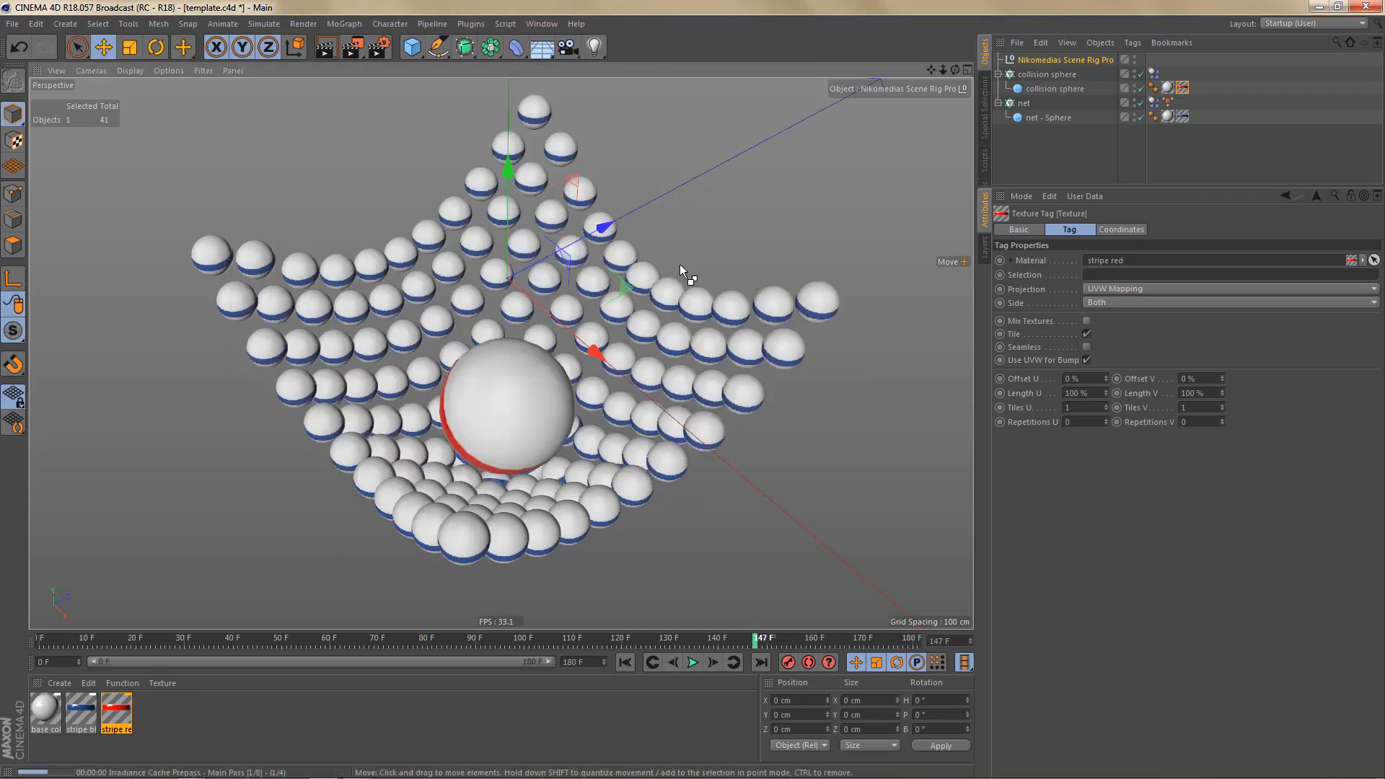